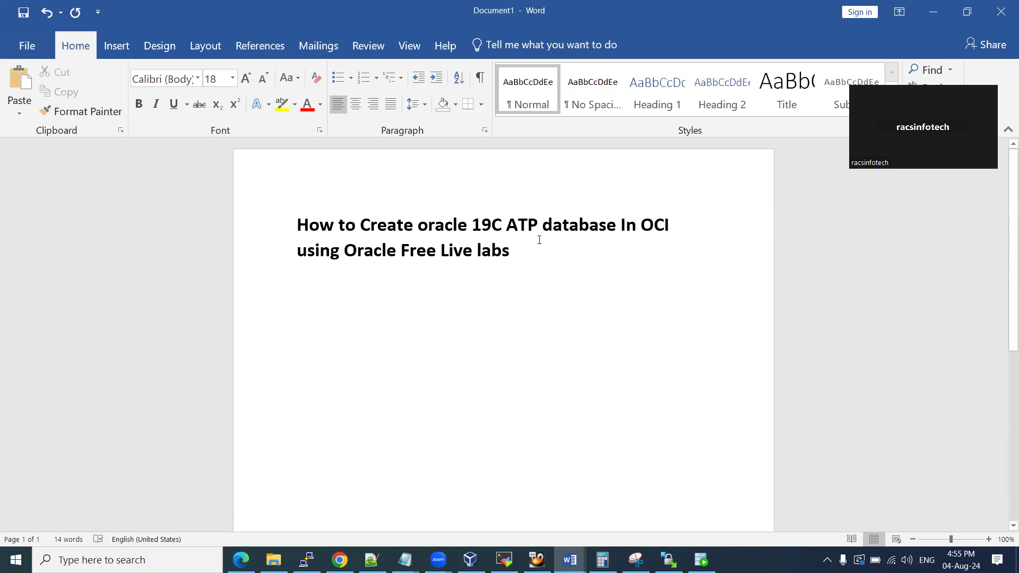
Replace "ATP" with "Autonomous" in the document's title
{"action": "left_click", "coordinate": [537, 223]}
{"action": "key", "text": "BackSpace"}
{"action": "key", "text": "BackSpace"}
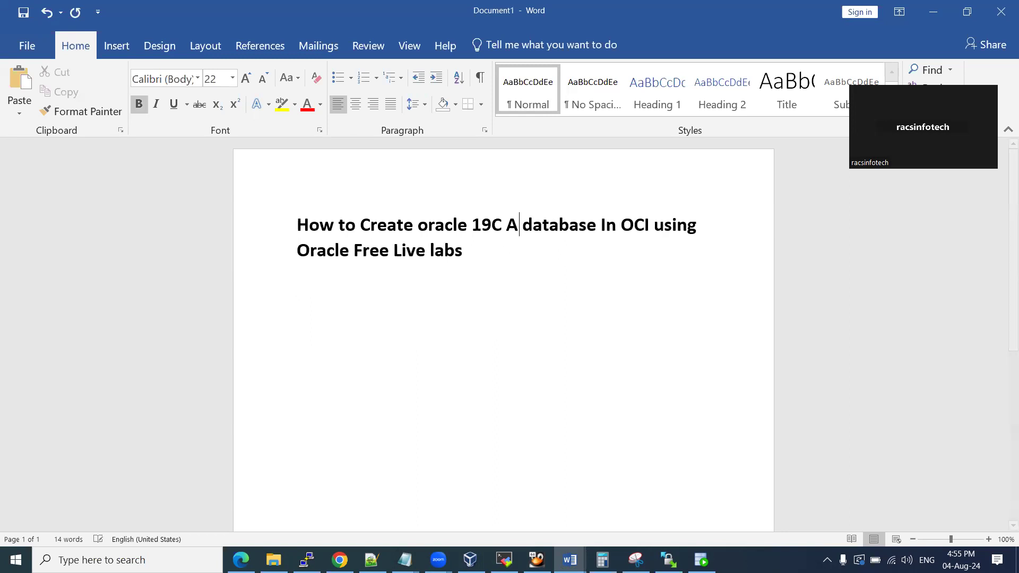
{"action": "type", "text": "utonom"}
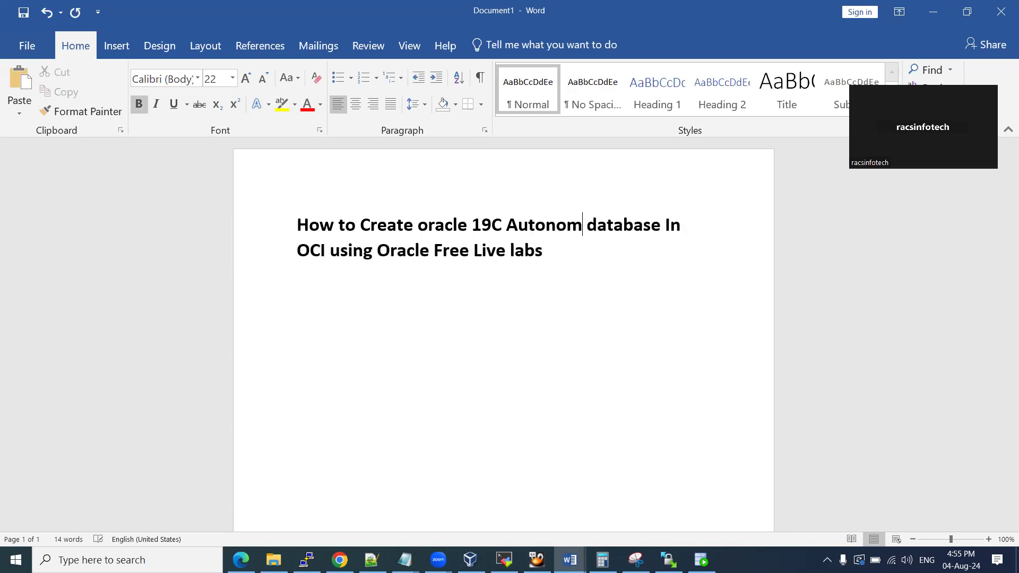
{"action": "type", "text": "ous"}
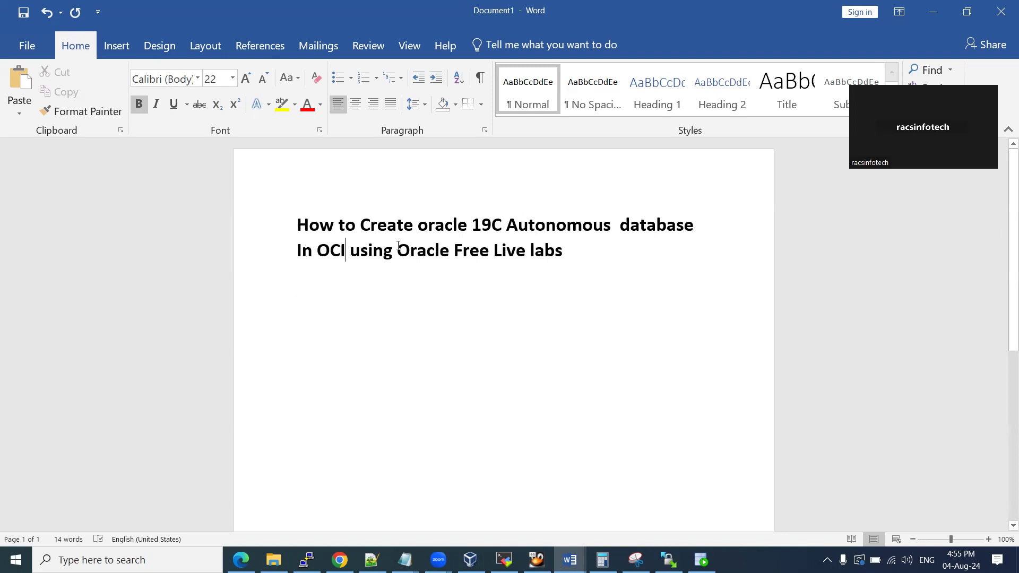
{"action": "left_click_drag", "start_coordinate": [398, 245], "coordinate": [529, 249]}
{"action": "left_click", "coordinate": [494, 265]}
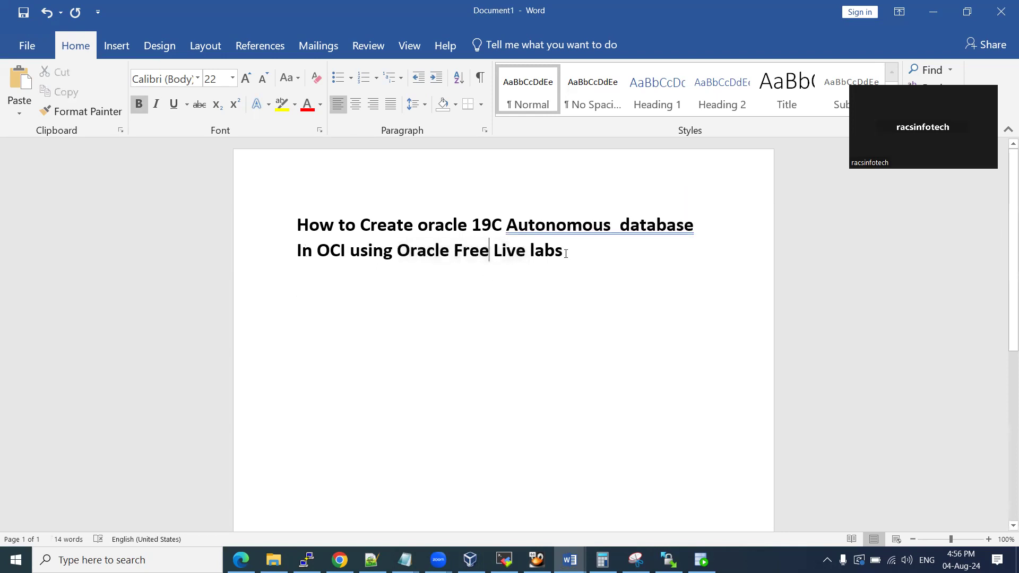
{"action": "key", "text": "Down"}
{"action": "key", "text": "Down"}
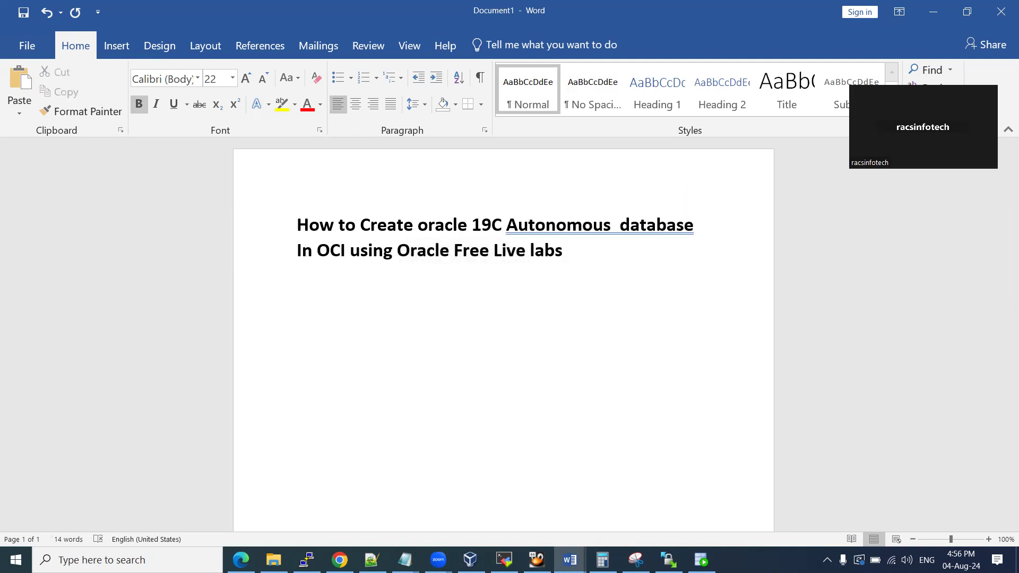
Correct the spacing in the title by accepting the suggested wording "Autonomous database"
{"action": "right_click", "coordinate": [636, 226]}
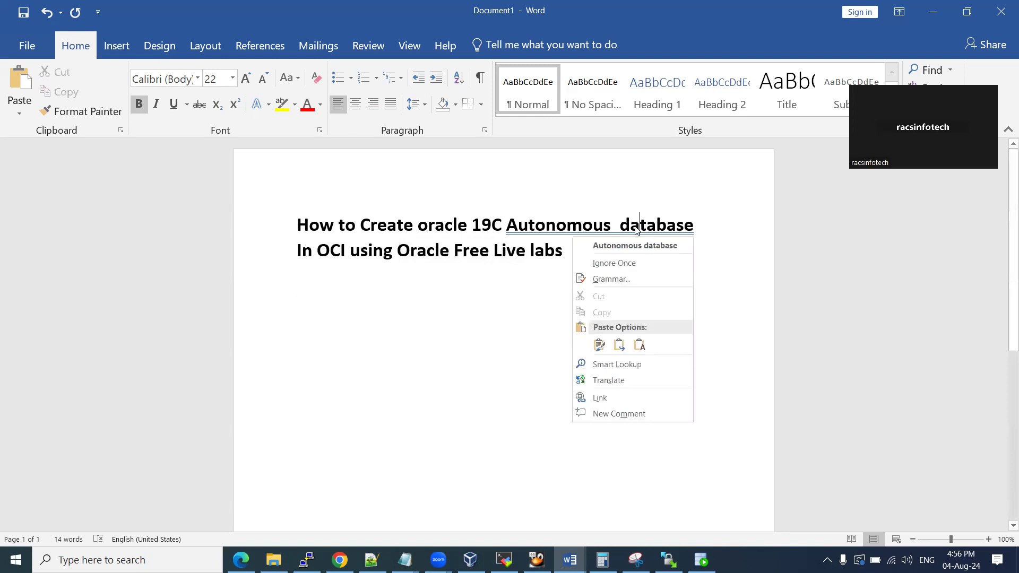
{"action": "left_click", "coordinate": [632, 244]}
{"action": "left_click_drag", "start_coordinate": [450, 252], "coordinate": [513, 254]}
{"action": "left_click", "coordinate": [477, 273]}
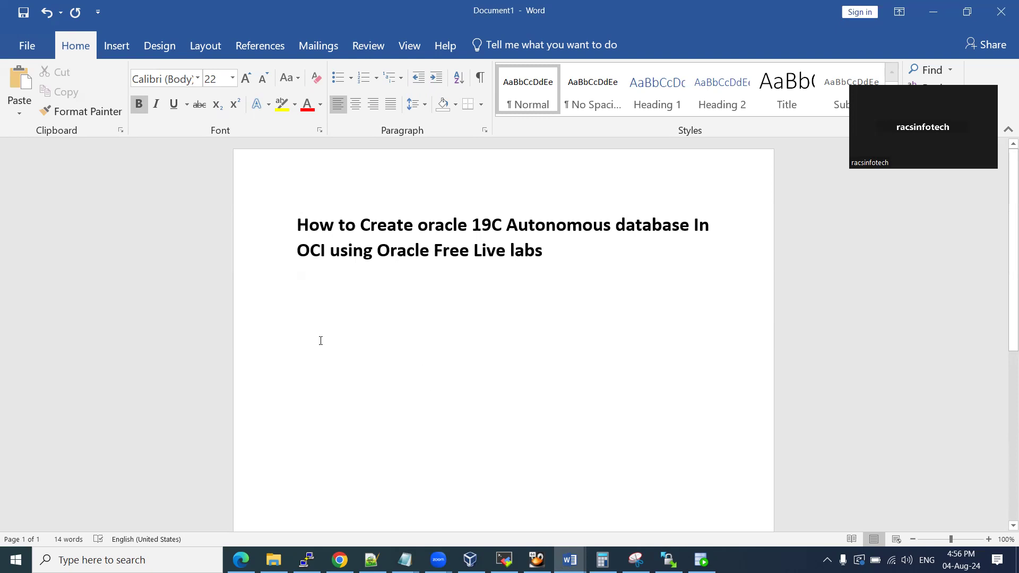
Add the line "Prerequisite : OCI cloud account" below the title, correcting the spelling of "Prerequisite" with the suggested word
{"action": "key", "text": "Return"}
{"action": "left_click_drag", "start_coordinate": [299, 227], "coordinate": [543, 254]}
{"action": "left_click", "coordinate": [363, 318]}
{"action": "type", "text": "Prere"}
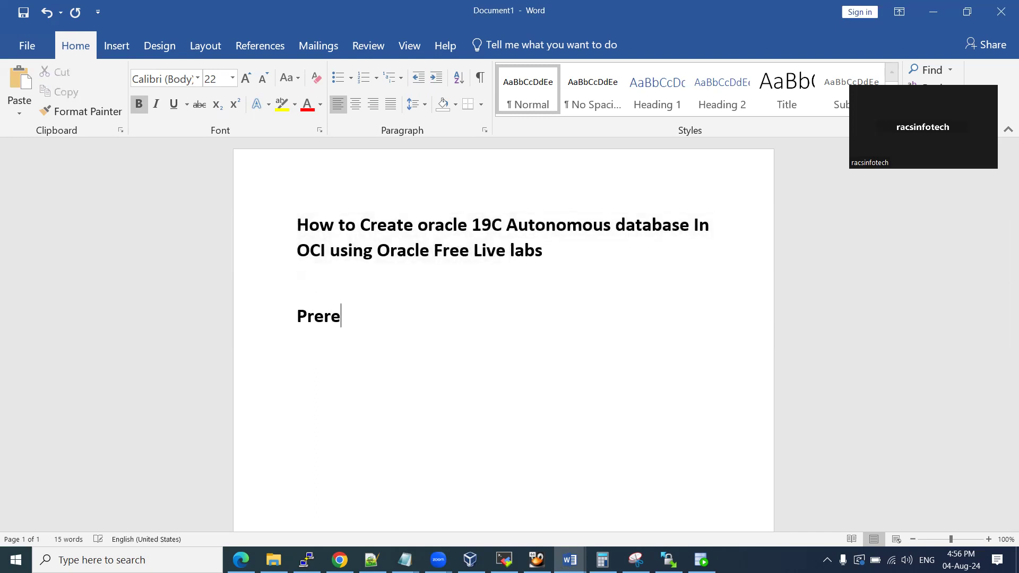
{"action": "type", "text": "iqusite :"}
{"action": "right_click", "coordinate": [365, 317]}
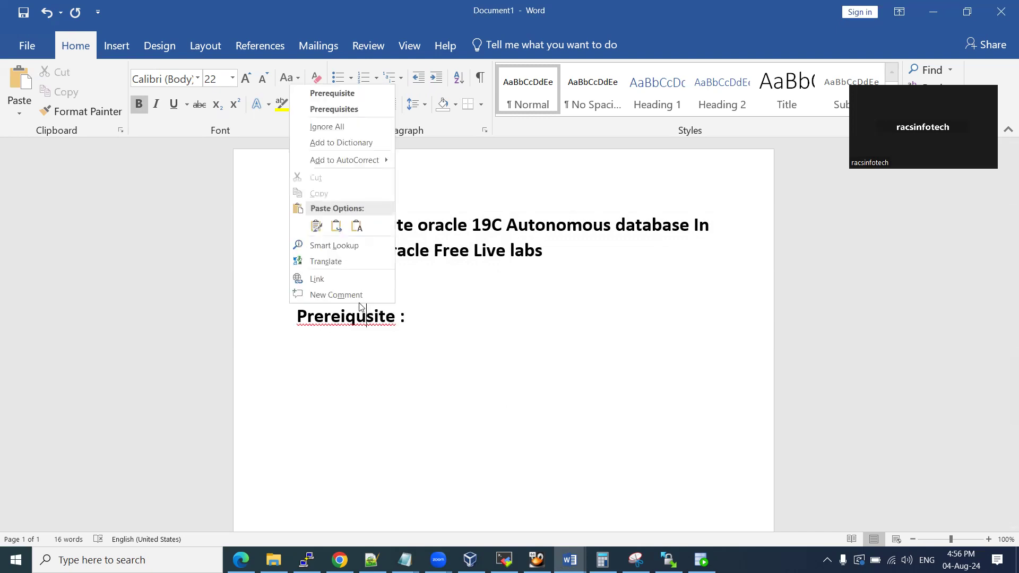
{"action": "left_click", "coordinate": [353, 97]}
{"action": "type", "text": "OCI cloud account"}
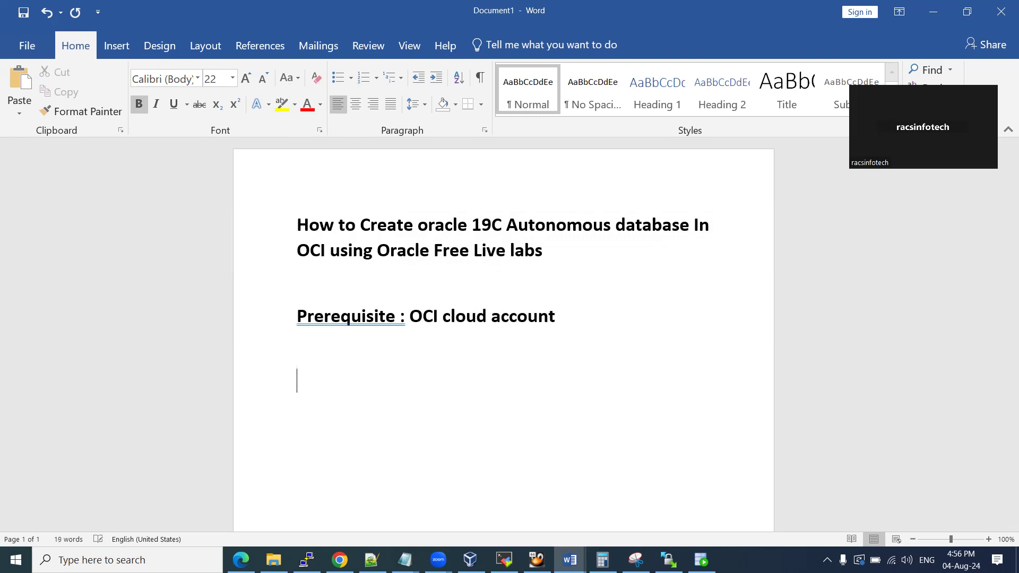
Capitalize the words in the prerequisite line so it reads "OCI Cloud Account"
{"action": "left_click_drag", "start_coordinate": [411, 313], "coordinate": [556, 318]}
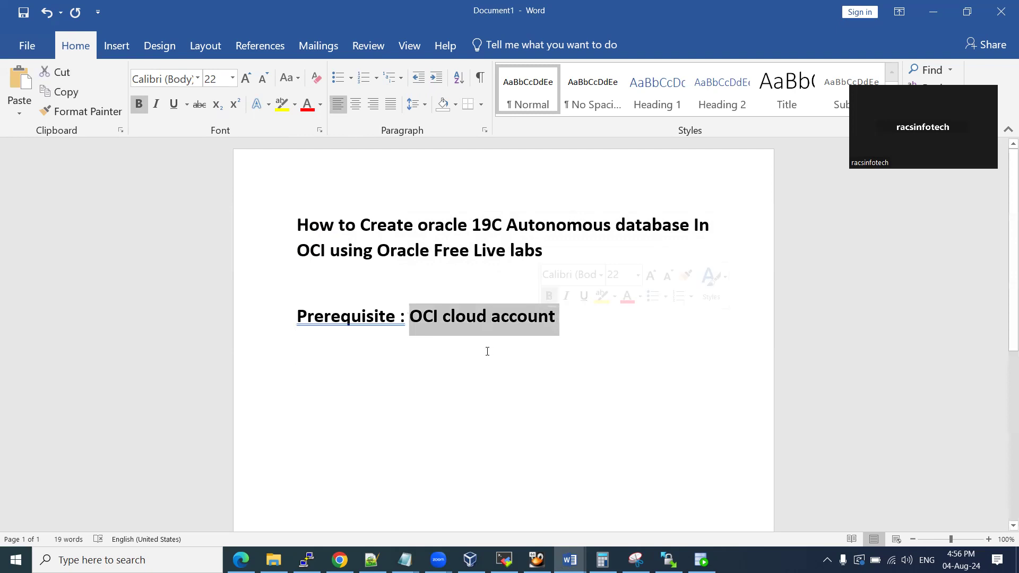
{"action": "left_click", "coordinate": [500, 318]}
{"action": "key", "text": "BackSpace"}
{"action": "type", "text": "A"}
{"action": "left_click", "coordinate": [454, 358]}
{"action": "key", "text": "BackSpace"}
{"action": "type", "text": "C"}
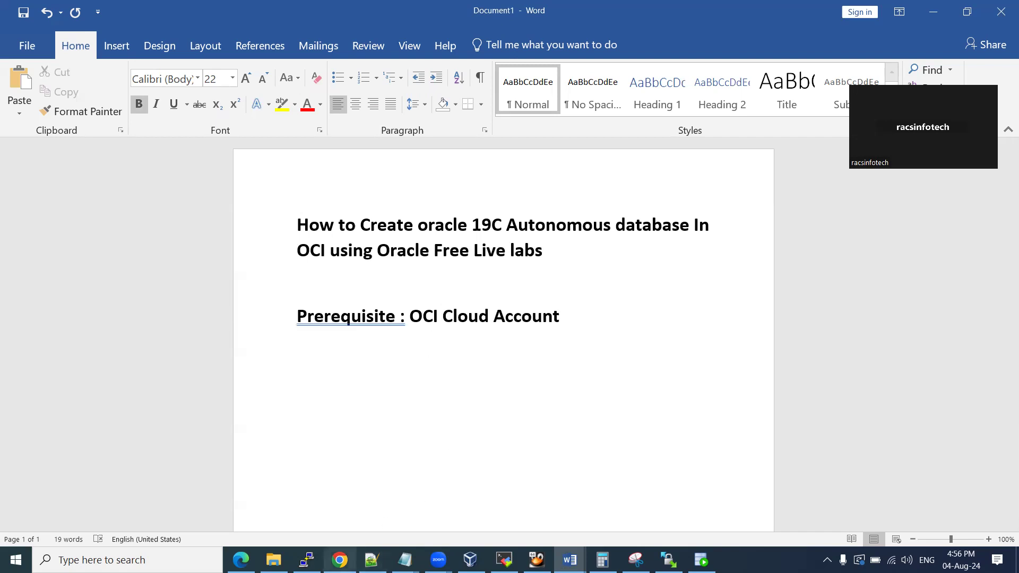
Switch to the Oracle Cloud Instances page in Chrome and exit its Cloud Shell session
{"action": "left_click", "coordinate": [340, 559]}
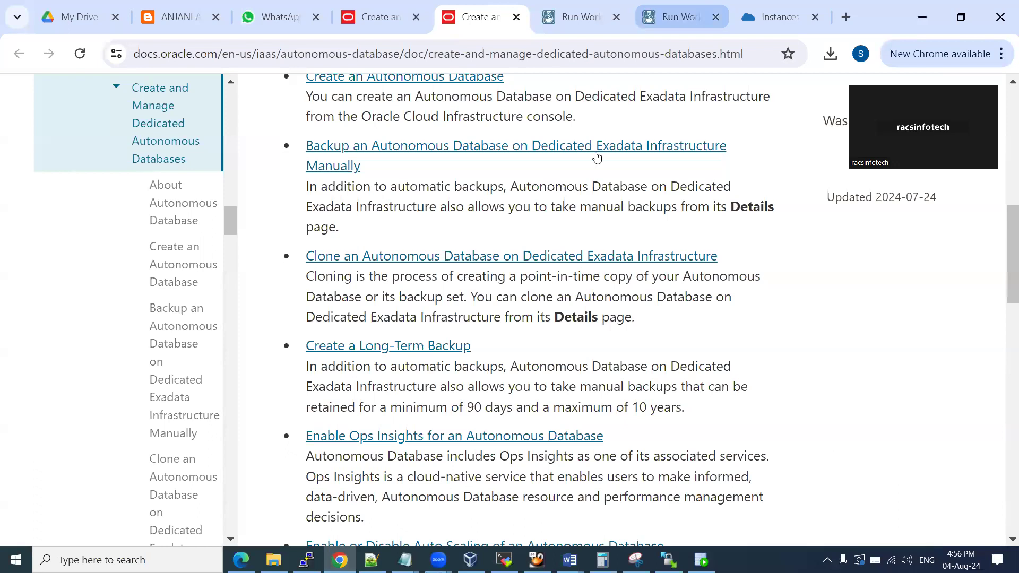
{"action": "left_click", "coordinate": [780, 21]}
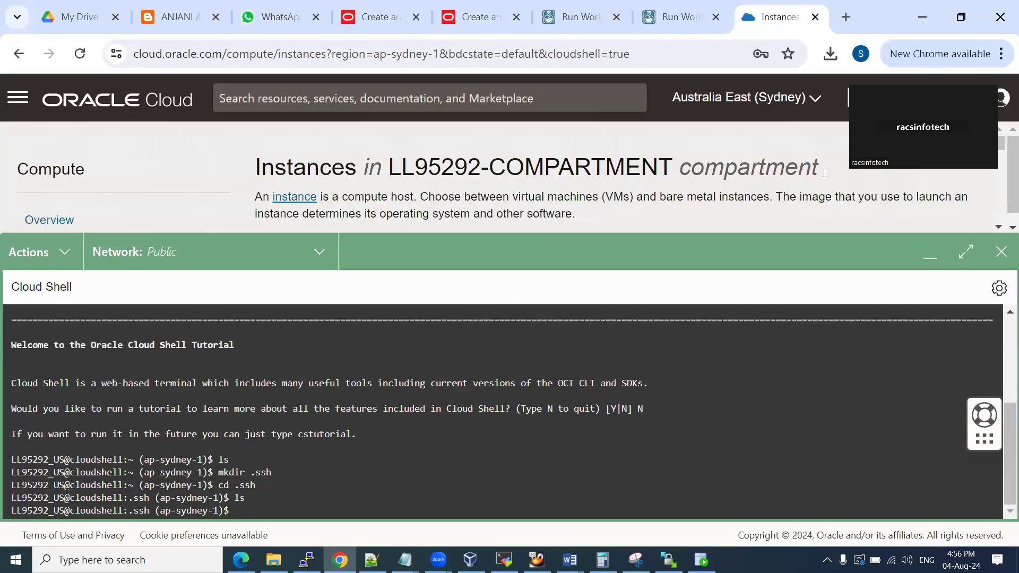
{"action": "left_click", "coordinate": [1001, 252]}
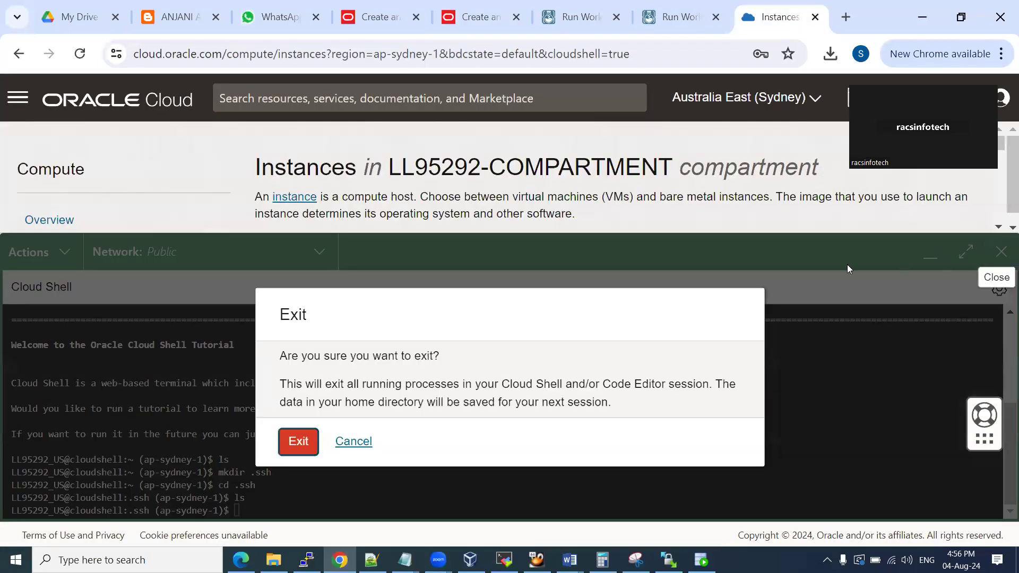
{"action": "left_click", "coordinate": [298, 441]}
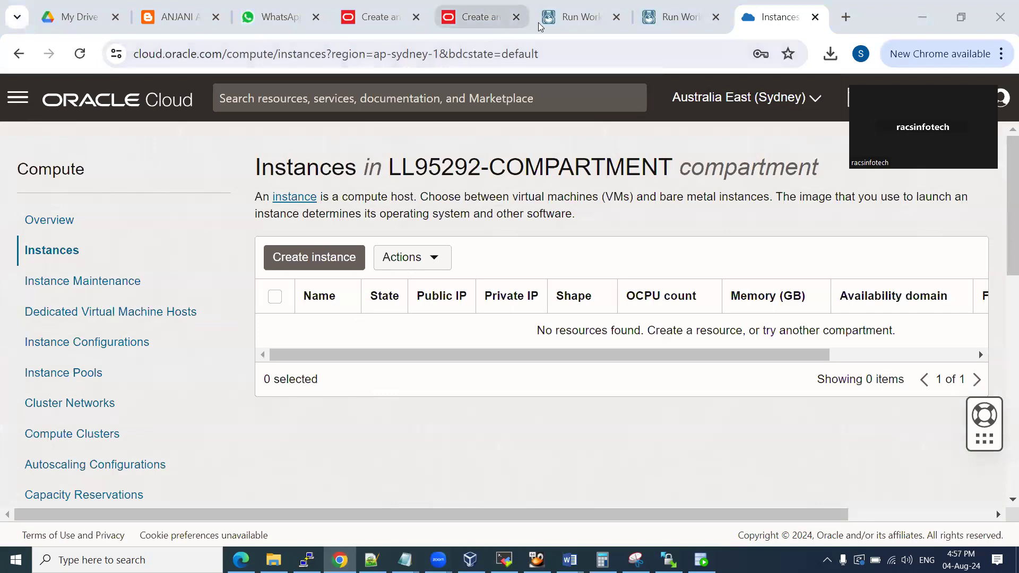
Switch to the other signed-in Google account in a new browser tab and open its Gmail inbox
{"action": "left_click", "coordinate": [845, 17]}
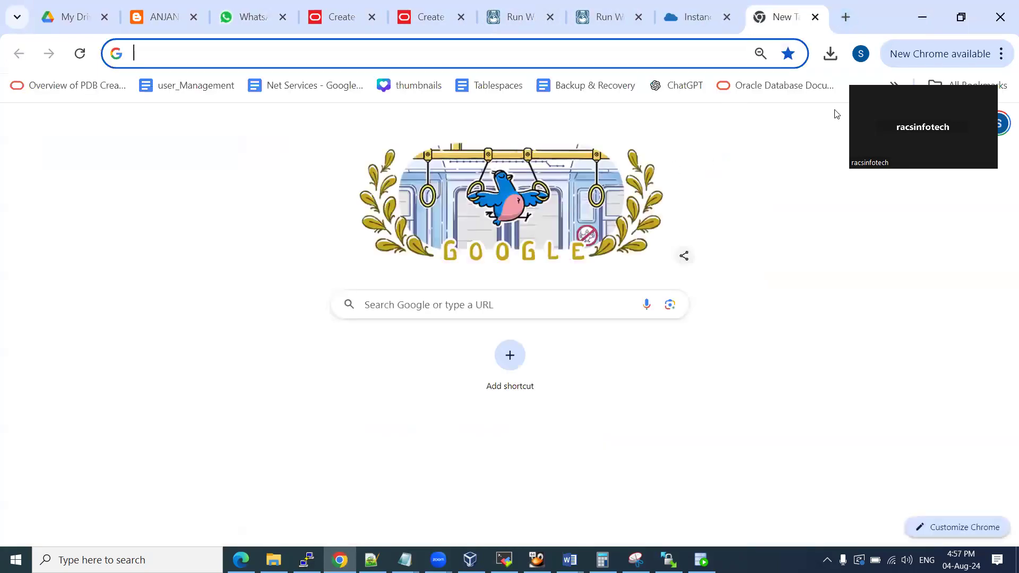
{"action": "left_click", "coordinate": [998, 123]}
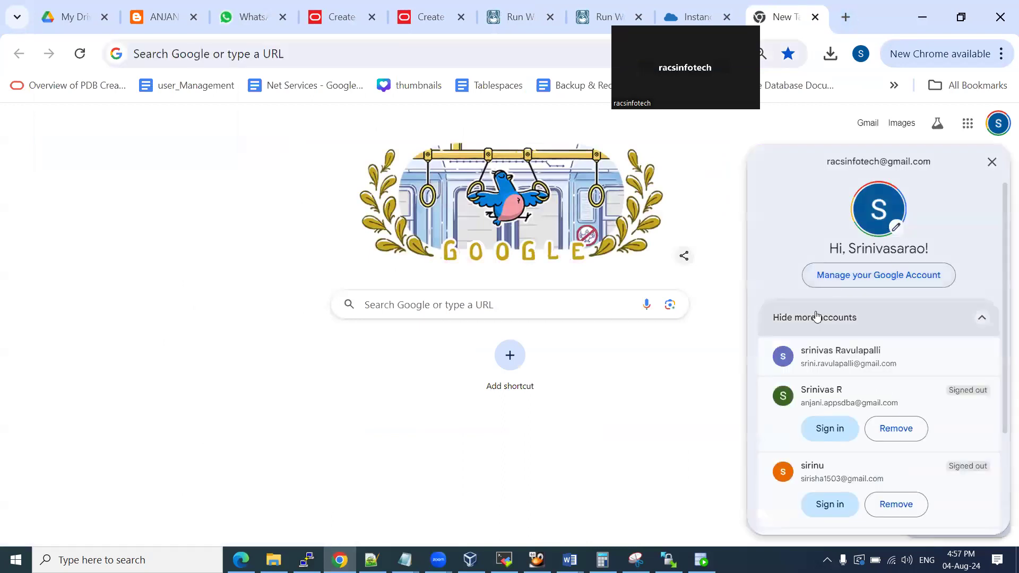
{"action": "left_click", "coordinate": [808, 350]}
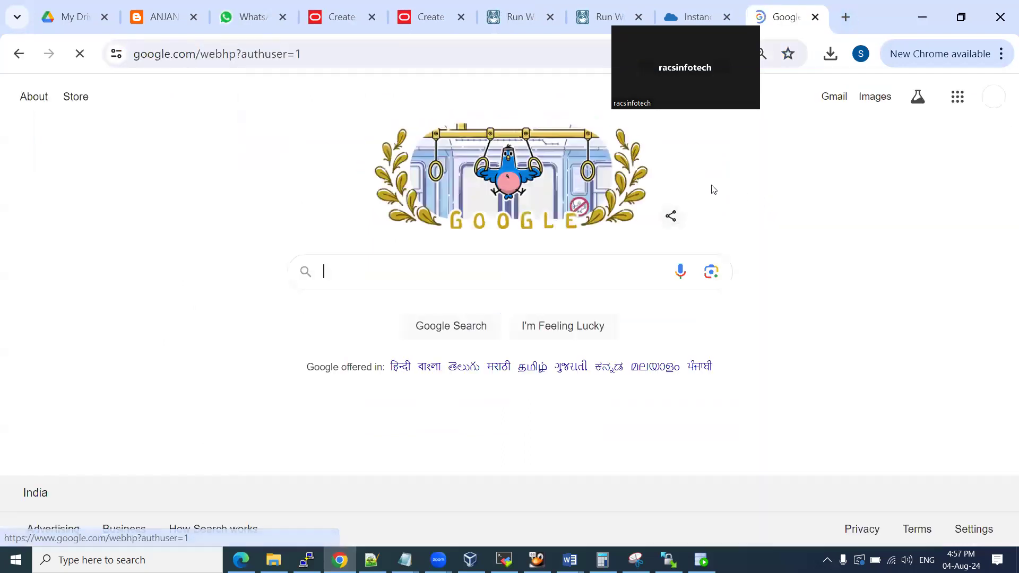
{"action": "left_click", "coordinate": [827, 105]}
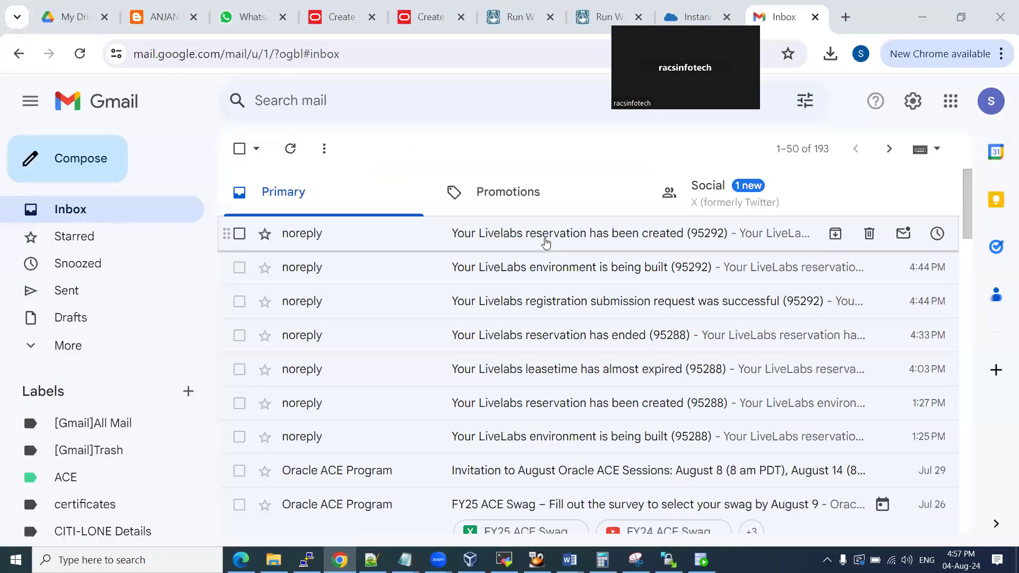
Open the newest LiveLabs reservation-created email and read its environment details
{"action": "left_click", "coordinate": [545, 243]}
{"action": "scroll", "coordinate": [478, 327], "scroll_direction": "down", "scroll_amount": 2}
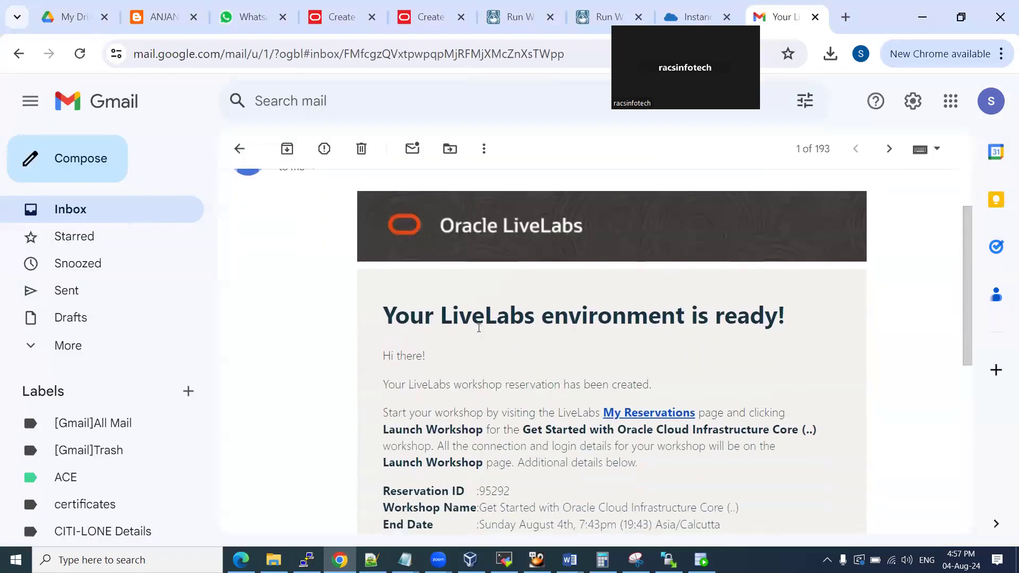
{"action": "scroll", "coordinate": [479, 327], "scroll_direction": "down", "scroll_amount": 2}
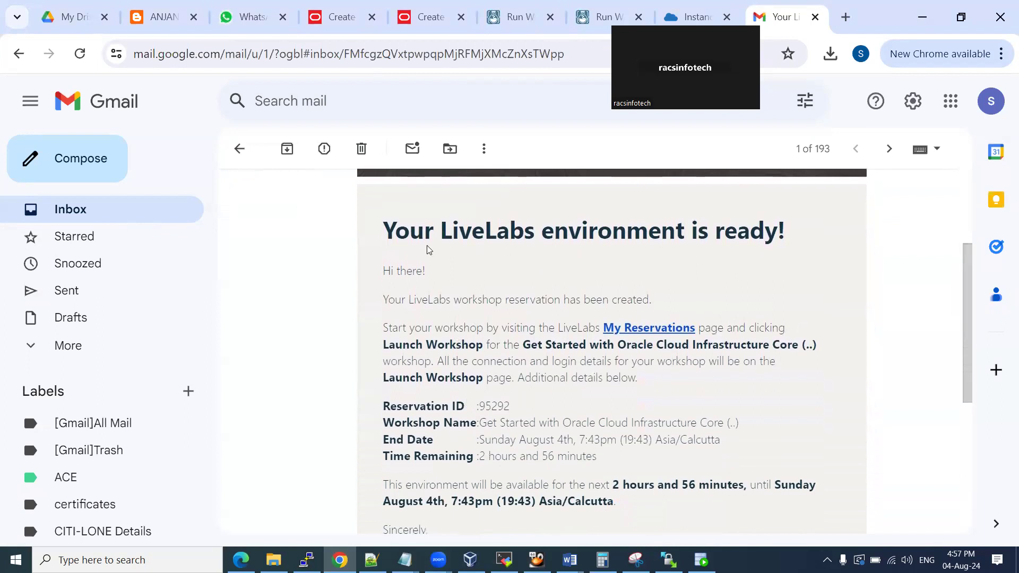
{"action": "left_click_drag", "start_coordinate": [428, 249], "coordinate": [756, 251]}
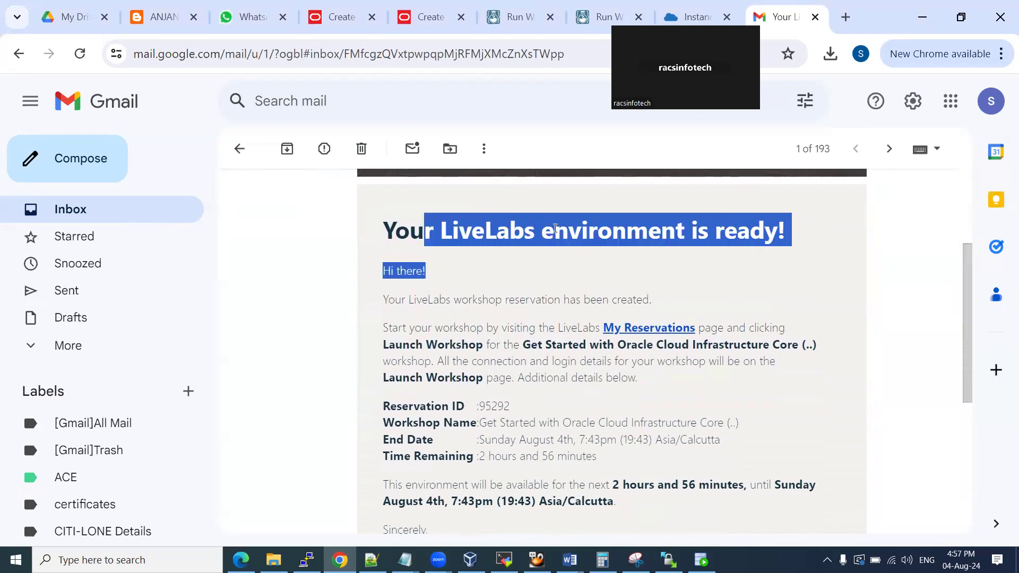
Launch the Get Started with Oracle Cloud Infrastructure Core Services workshop from My Reservations, and close the workshop and the email
{"action": "left_click", "coordinate": [649, 328]}
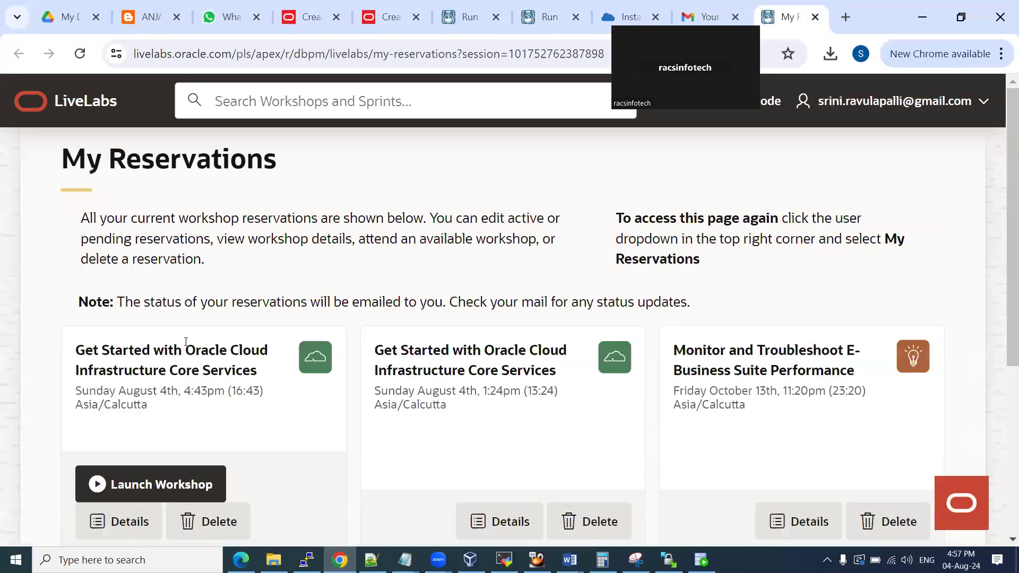
{"action": "scroll", "coordinate": [220, 255], "scroll_direction": "down", "scroll_amount": 2}
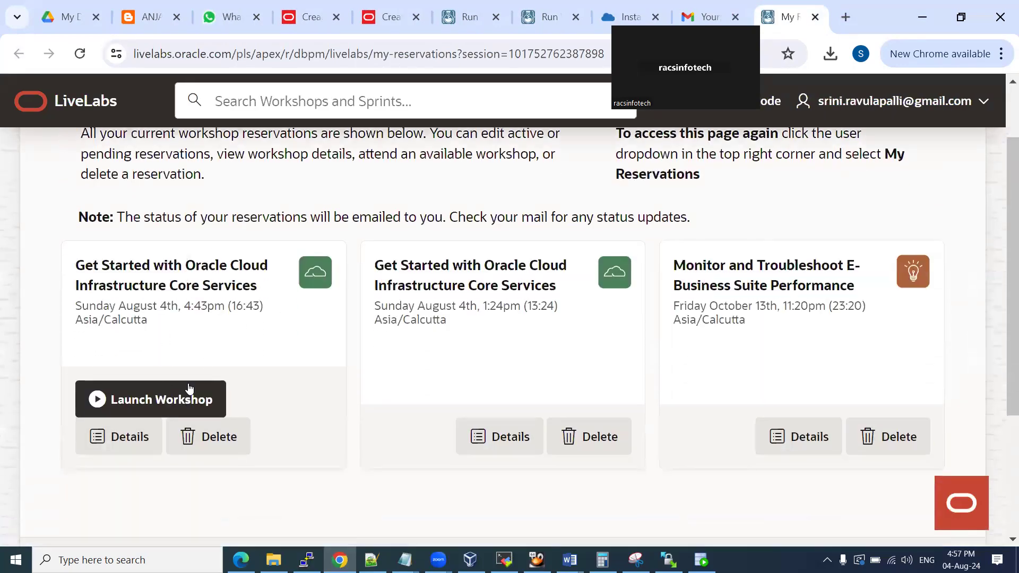
{"action": "left_click", "coordinate": [157, 409]}
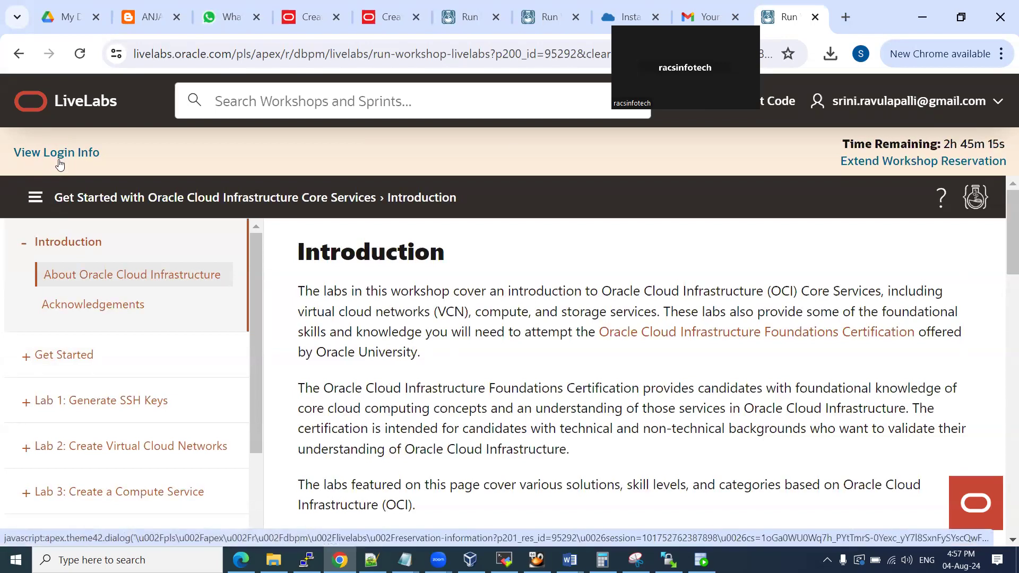
{"action": "left_click", "coordinate": [815, 17]}
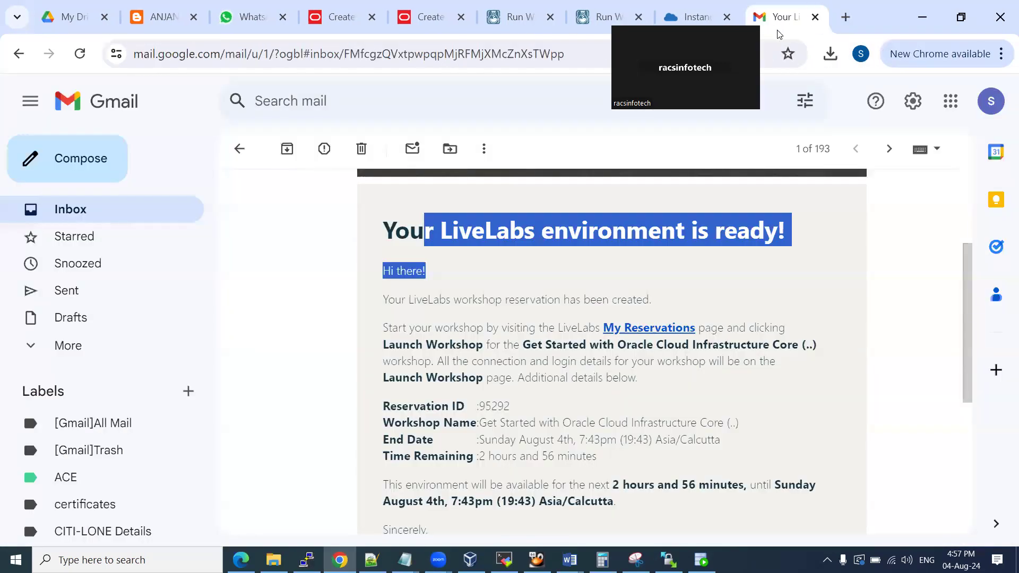
{"action": "left_click", "coordinate": [814, 16]}
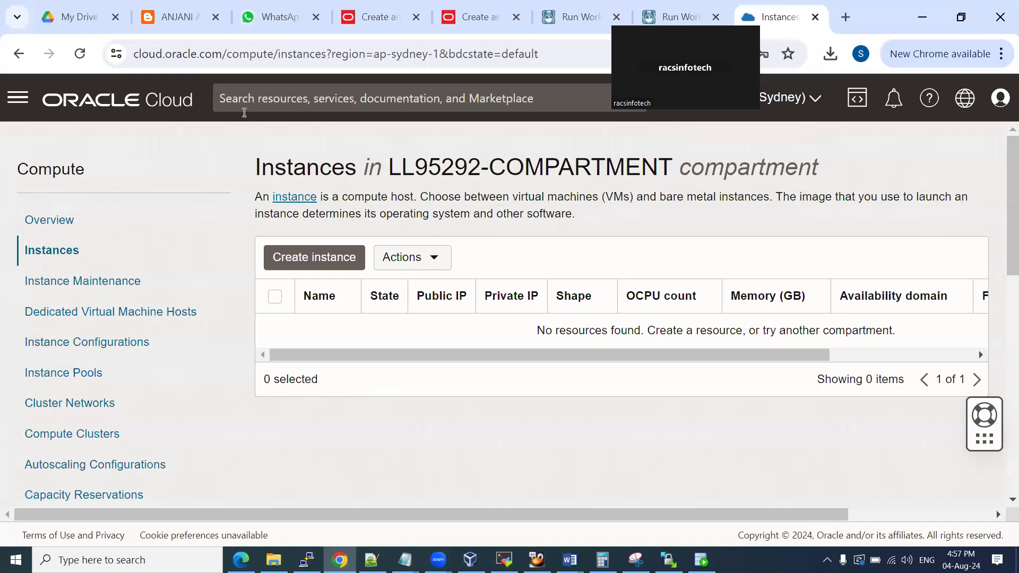
Return to the Oracle Cloud home page and open the Compute Instances page
{"action": "left_click", "coordinate": [58, 105]}
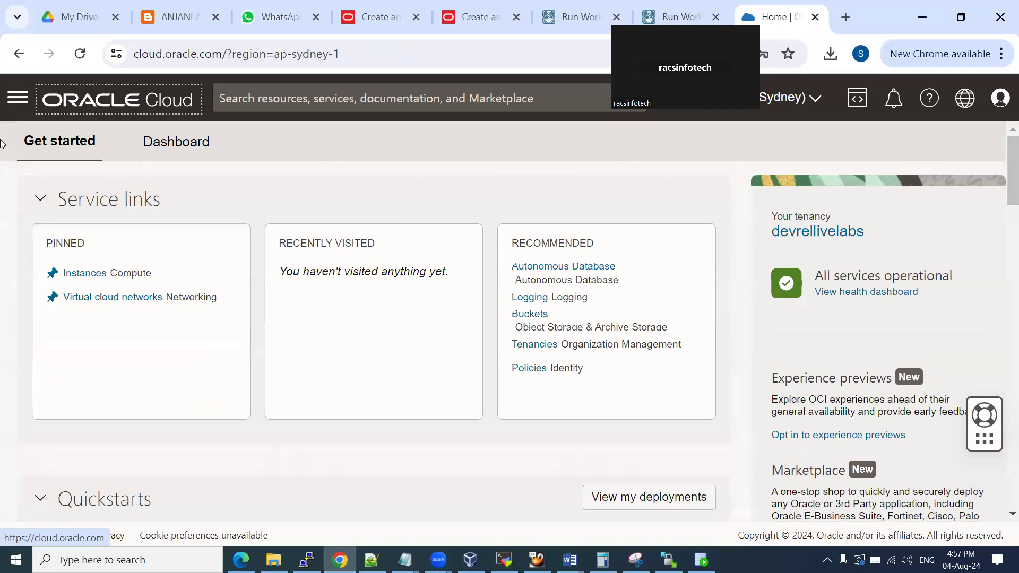
{"action": "left_click", "coordinate": [18, 97]}
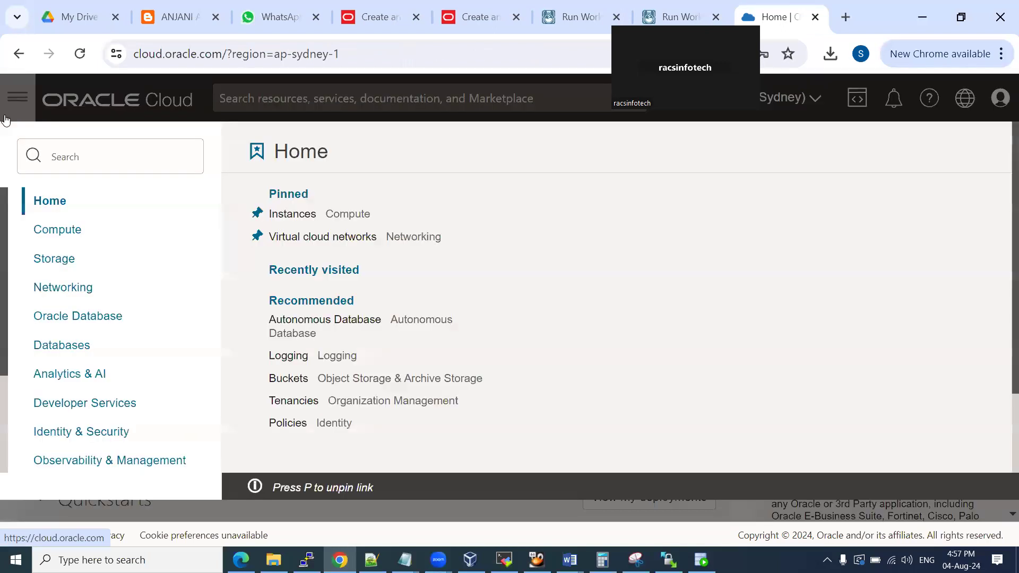
{"action": "left_click", "coordinate": [59, 238]}
{"action": "left_click", "coordinate": [315, 238]}
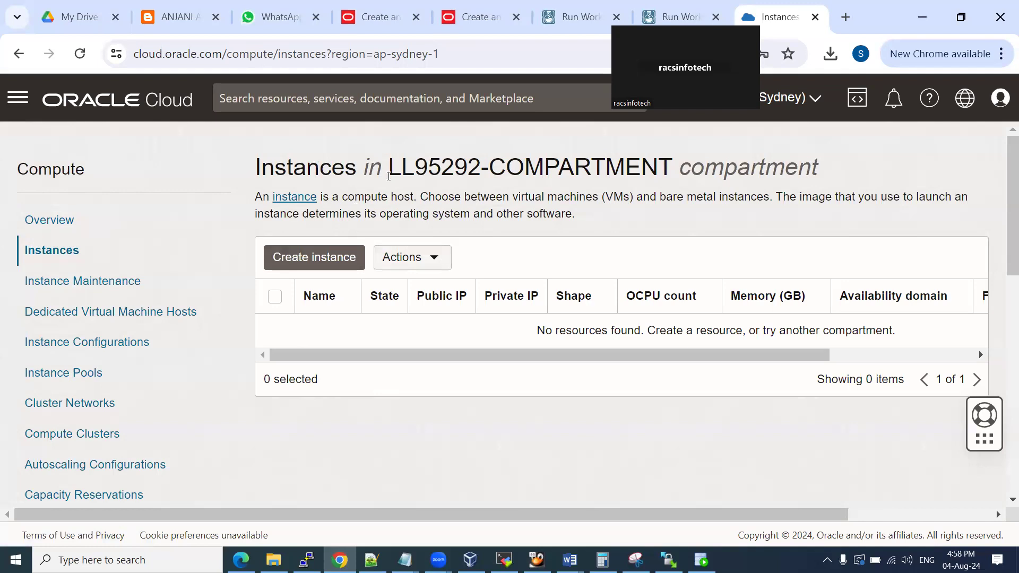
Examine the compartment named in the Instances heading and the available compartments in the list scope
{"action": "left_click_drag", "start_coordinate": [484, 170], "coordinate": [669, 168]}
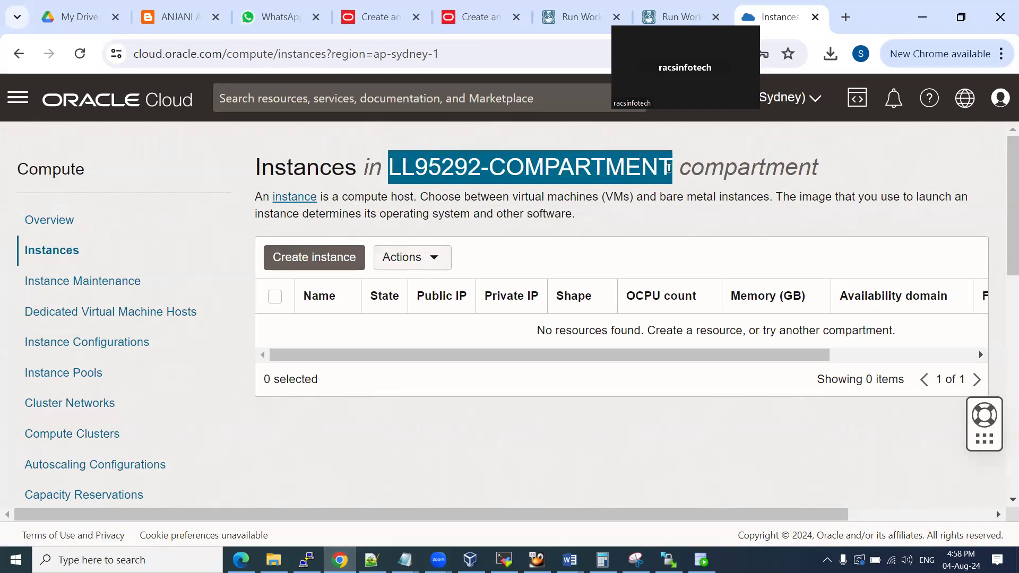
{"action": "scroll", "coordinate": [379, 407], "scroll_direction": "down", "scroll_amount": 5}
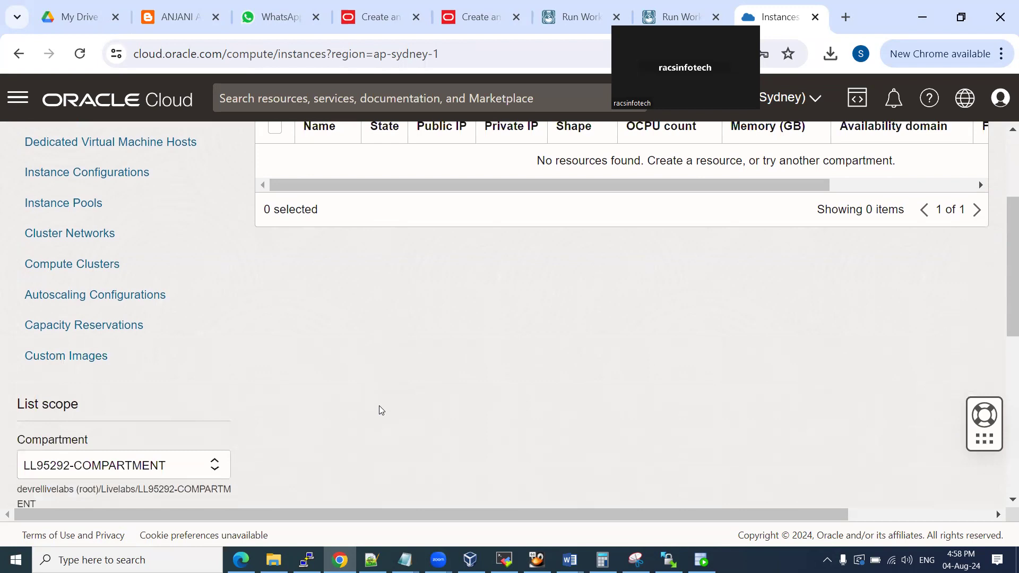
{"action": "left_click", "coordinate": [134, 293]}
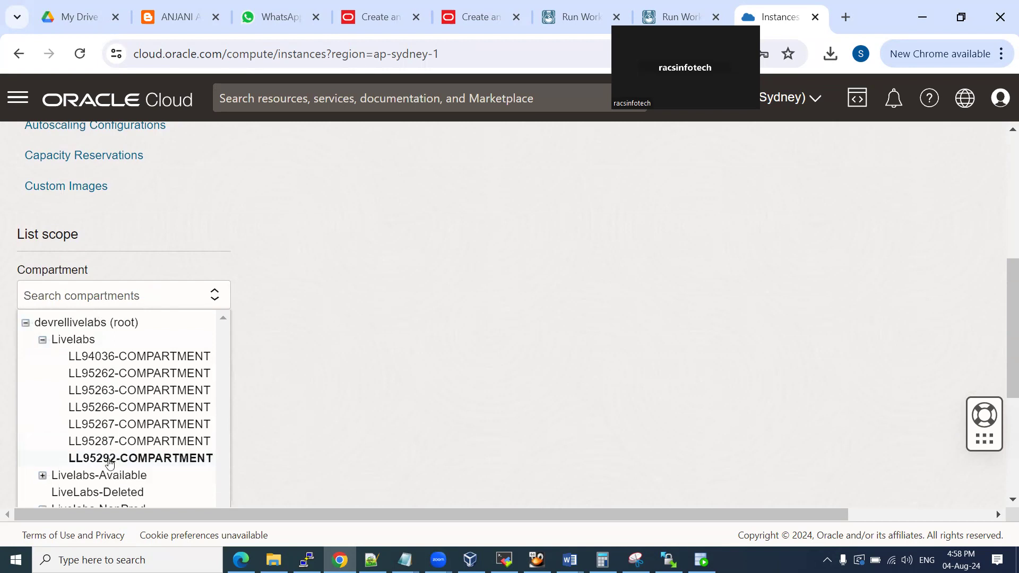
{"action": "left_click", "coordinate": [263, 281]}
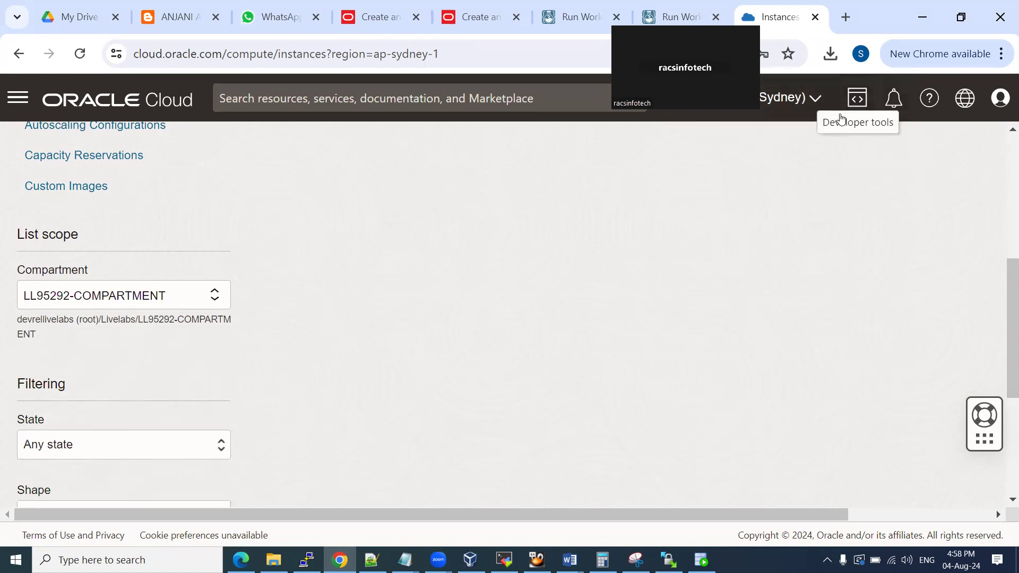
Start a Cloud Shell session from the Compute Instances page
{"action": "left_click", "coordinate": [856, 98]}
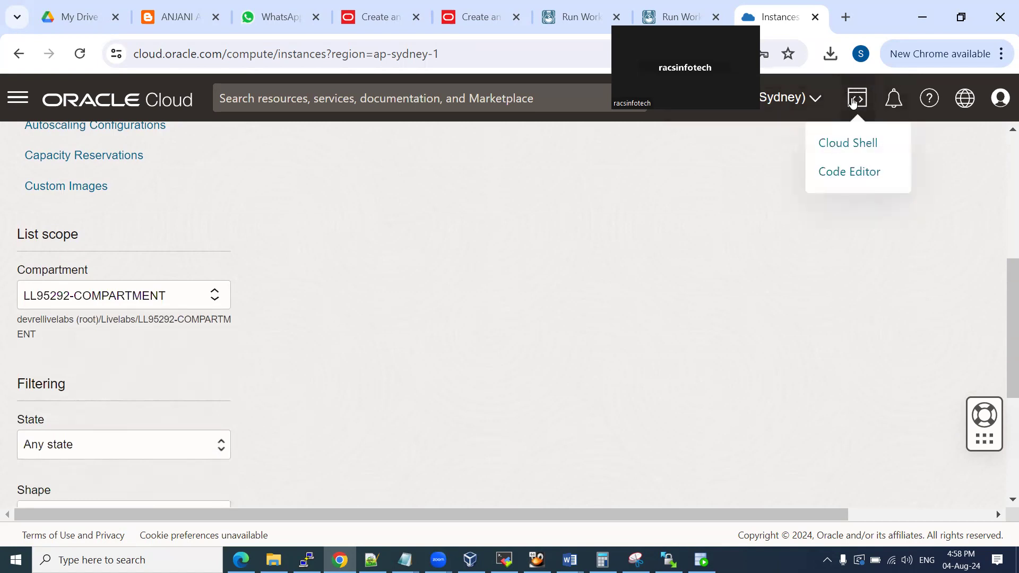
{"action": "left_click", "coordinate": [840, 145]}
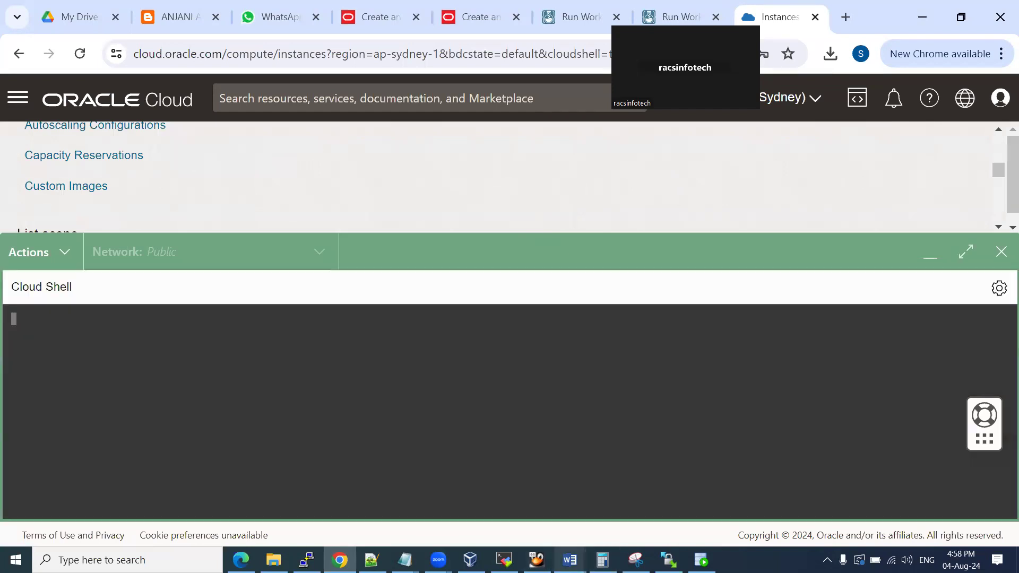
Switch to Document1 in Word and add the note "Need to connect Oracle cloud account using the login credentials which we received from the mail .."
{"action": "mouse_move", "coordinate": [569, 560]}
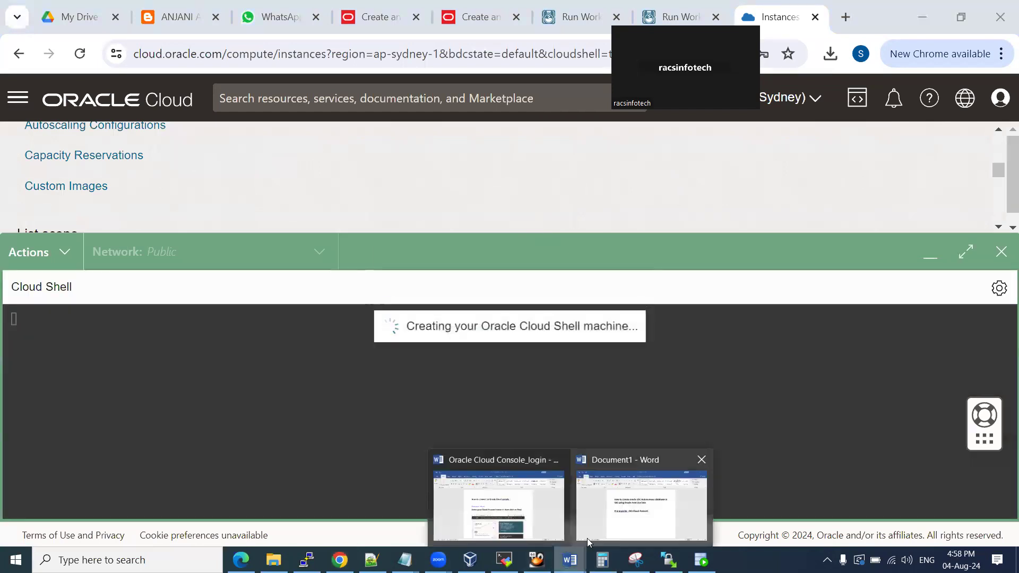
{"action": "left_click", "coordinate": [644, 498]}
{"action": "key", "text": "Return"}
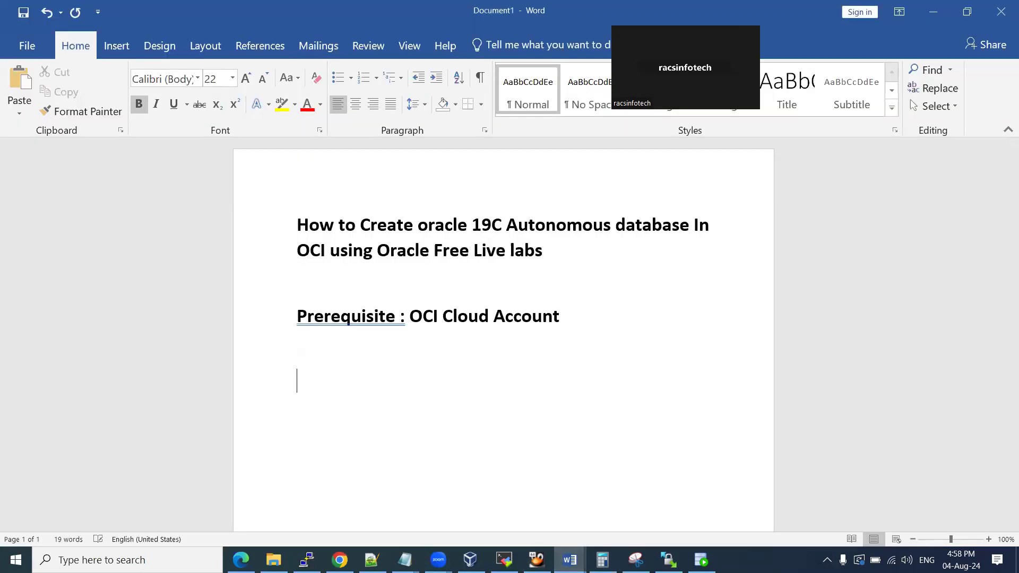
{"action": "type", "text": "Nees to"}
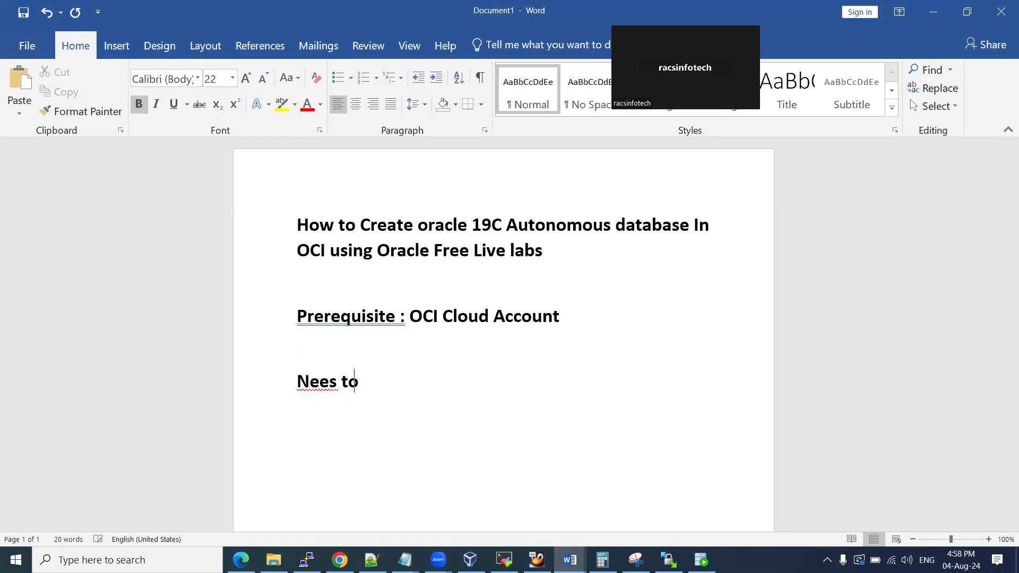
{"action": "key", "text": "BackSpace"}
{"action": "key", "text": "BackSpace"}
{"action": "key", "text": "BackSpace"}
{"action": "key", "text": "BackSpace"}
{"action": "key", "text": "BackSpace"}
{"action": "type", "text": "d to connect O"}
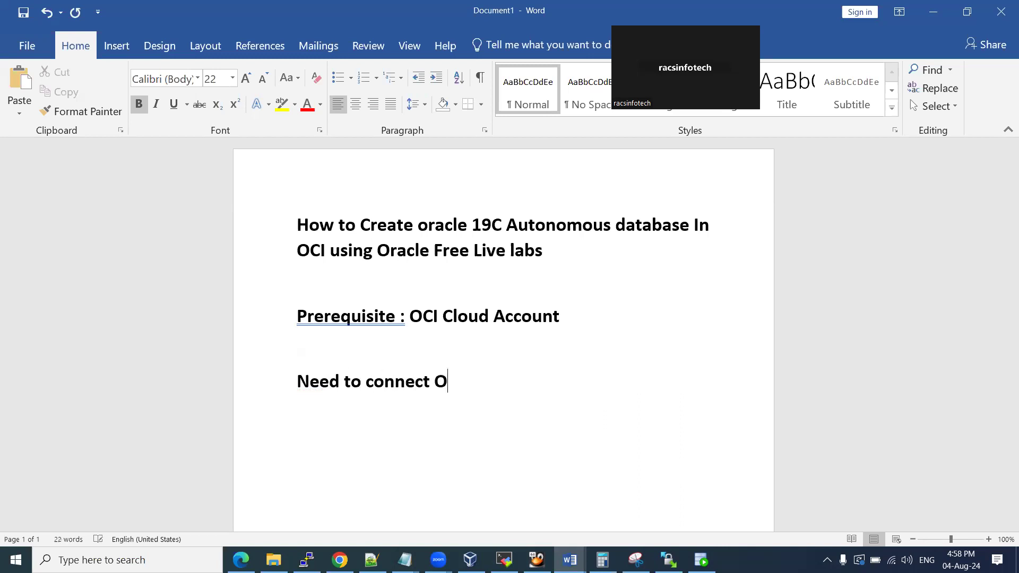
{"action": "type", "text": "racle cloud acco"}
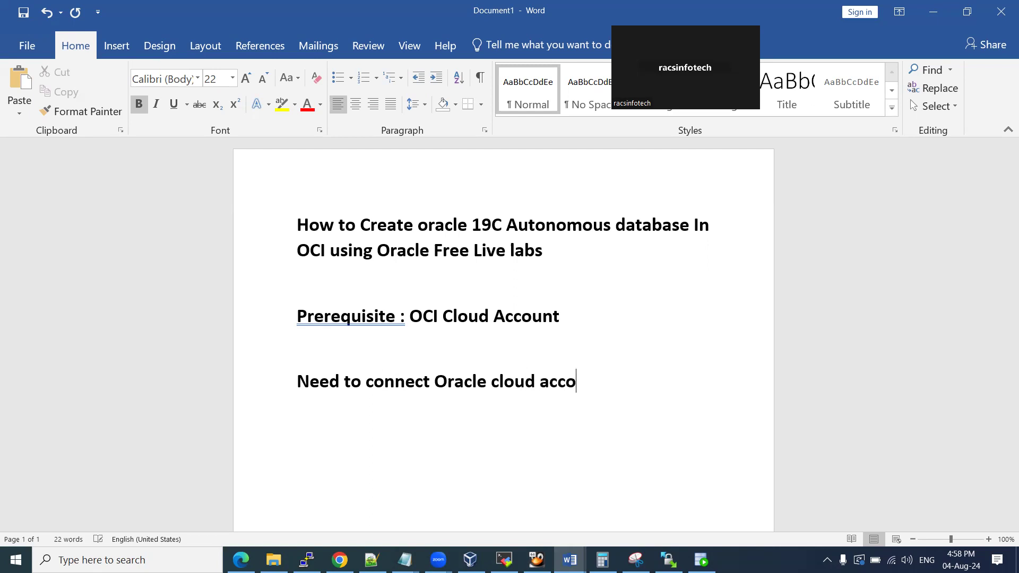
{"action": "type", "text": "unt using the login credentials which we reque"}
{"action": "key", "text": "BackSpace"}
{"action": "key", "text": "BackSpace"}
{"action": "key", "text": "BackSpace"}
{"action": "type", "text": "ceived from the mail .."}
Return to Chrome and reopen the closed reservation email and Get Started with Oracle Cloud Infrastructure Core Services workshop
{"action": "mouse_move", "coordinate": [340, 559]}
{"action": "left_click", "coordinate": [339, 499]}
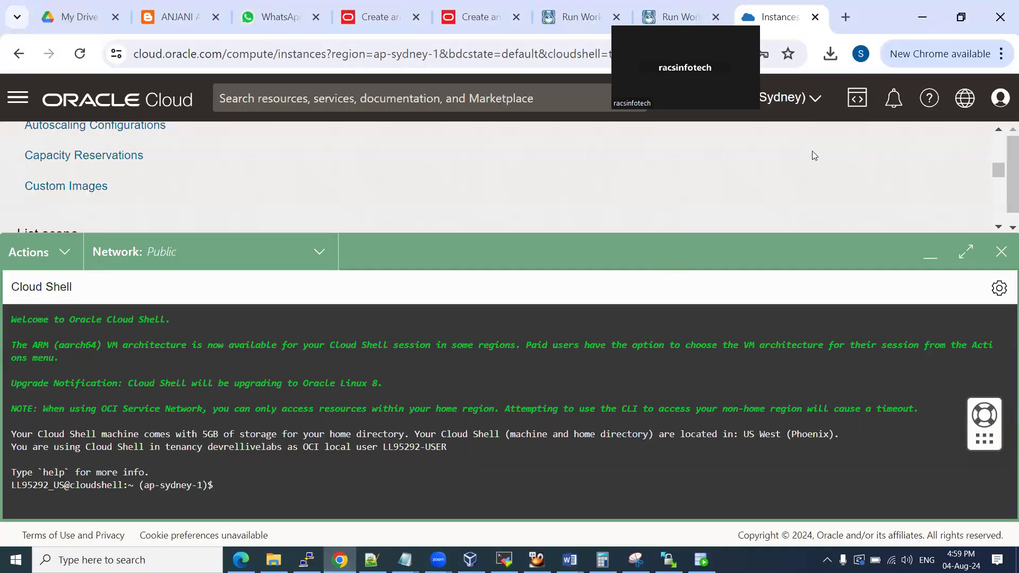
{"action": "key", "text": "ctrl+shift+t"}
{"action": "key", "text": "ctrl+shift+t"}
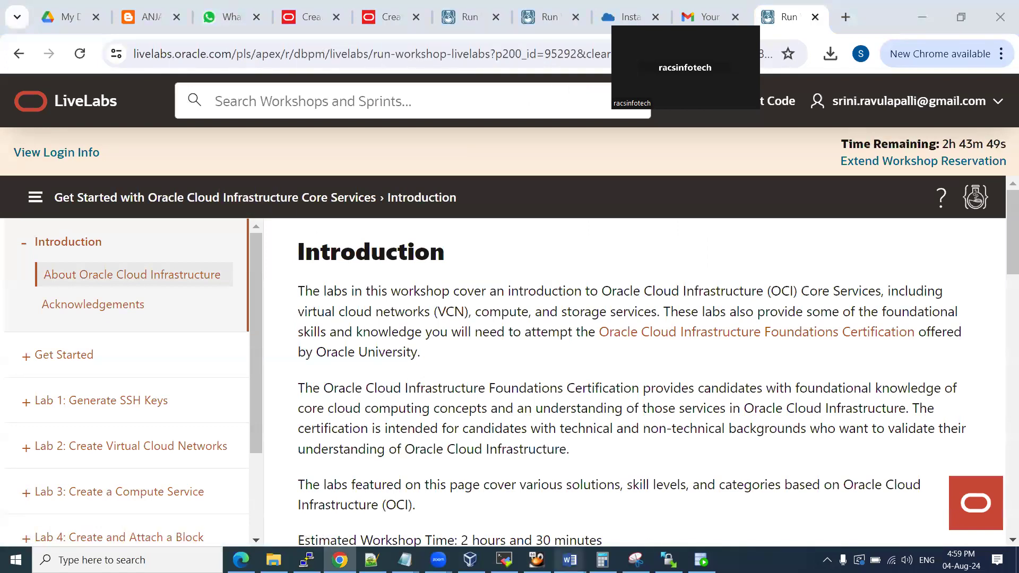
Paste the screenshot of the workshop's Introduction page onto a new page of Document1 in Word
{"action": "left_click", "coordinate": [569, 559]}
{"action": "key", "text": "ctrl+Return"}
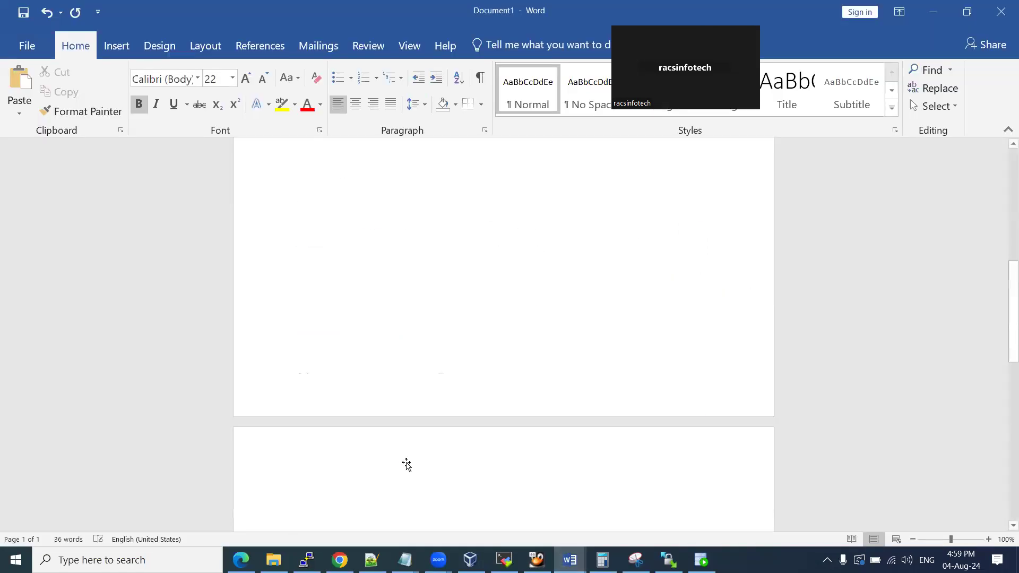
{"action": "key", "text": "ctrl+v"}
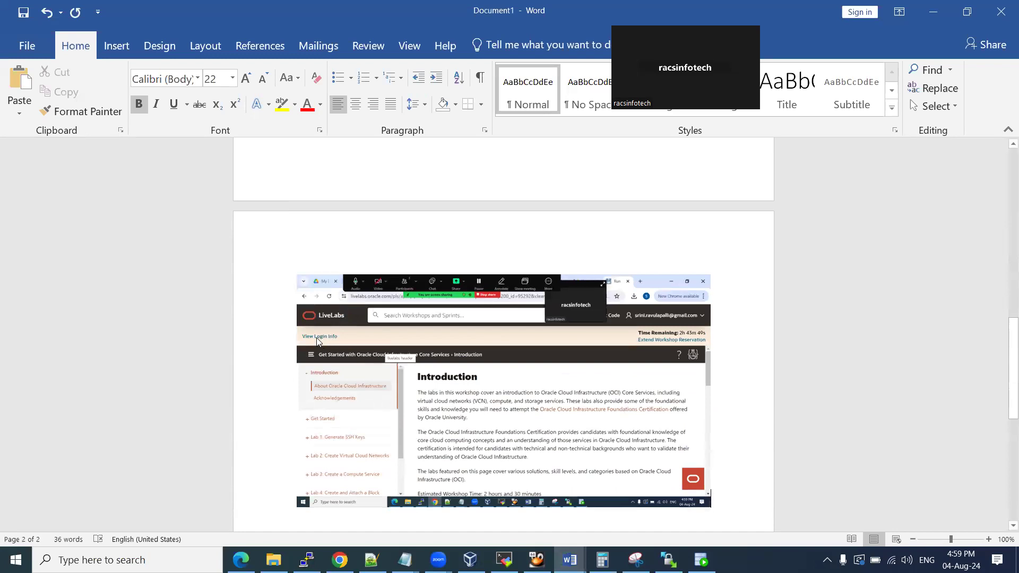
Switch back to the workshop in Chrome and read which OCI core services its Introduction says the labs cover
{"action": "key", "text": "alt+Tab"}
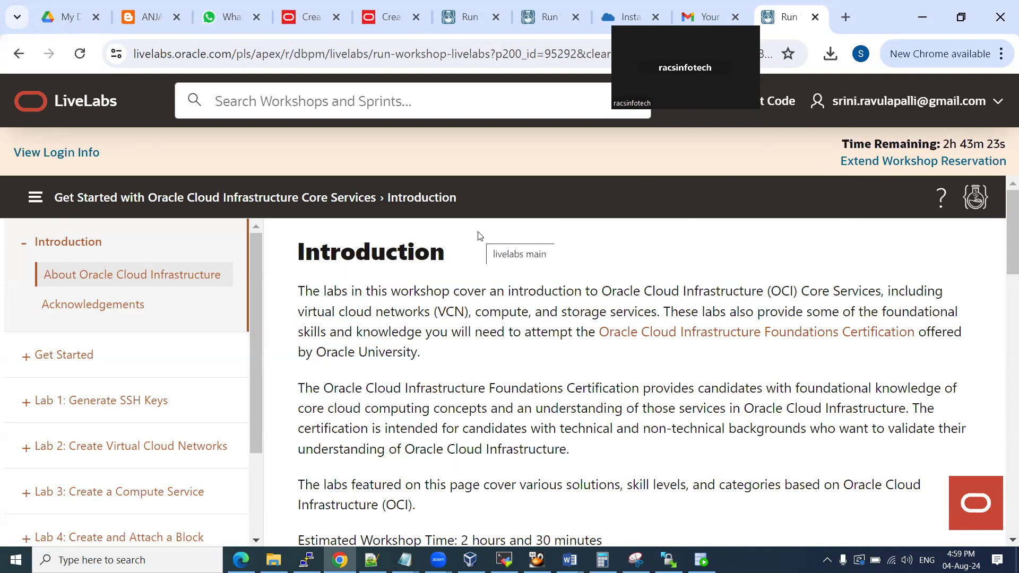
{"action": "left_click_drag", "start_coordinate": [332, 255], "coordinate": [431, 428]}
{"action": "left_click", "coordinate": [431, 429]}
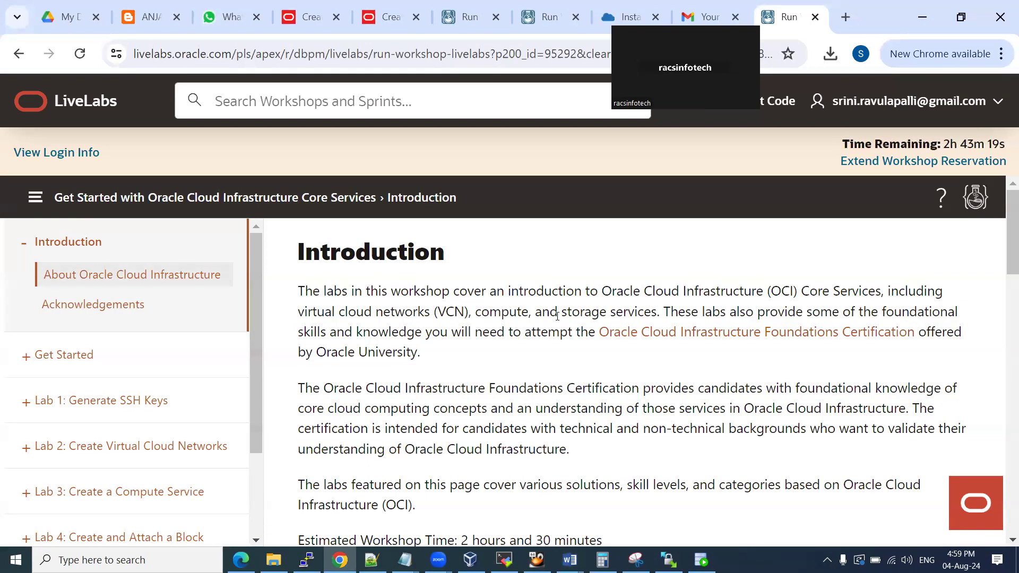
{"action": "scroll", "coordinate": [538, 291], "scroll_direction": "down", "scroll_amount": 1}
{"action": "scroll", "coordinate": [558, 354], "scroll_direction": "up", "scroll_amount": 1}
{"action": "left_click_drag", "start_coordinate": [413, 291], "coordinate": [641, 407]}
{"action": "left_click", "coordinate": [561, 373]}
{"action": "left_click_drag", "start_coordinate": [884, 290], "coordinate": [953, 312]}
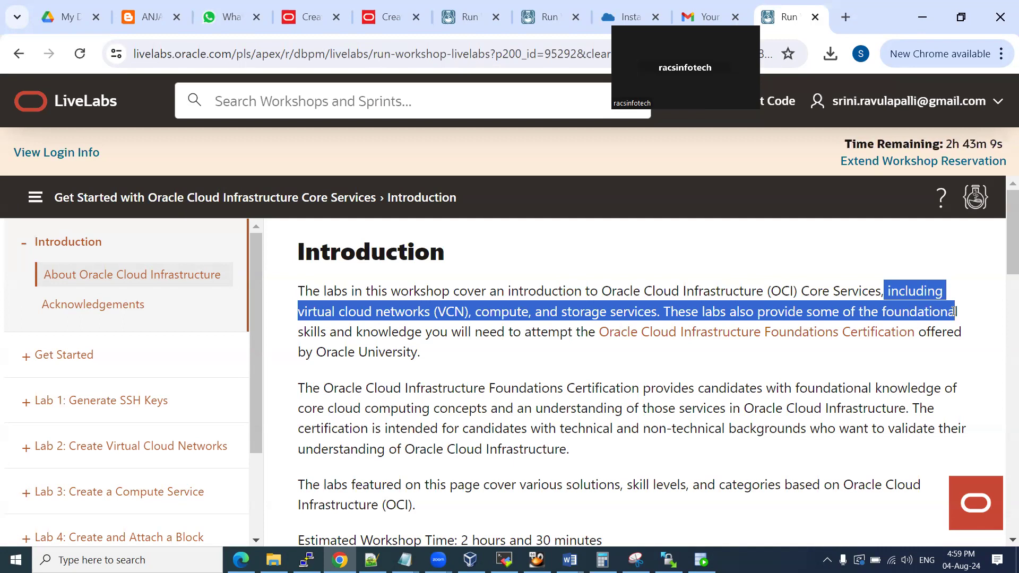
{"action": "left_click_drag", "start_coordinate": [391, 311], "coordinate": [642, 310]}
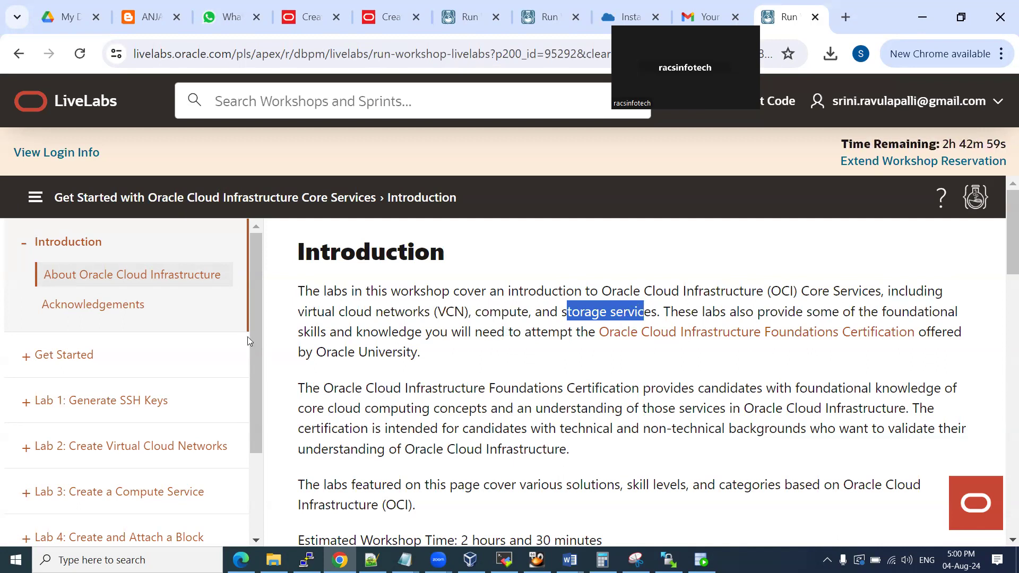
Examine the Get Started section's Task 1: View Login Information and its Introduction for the LiveLabs Sandbox reservation instructions
{"action": "left_click", "coordinate": [23, 243]}
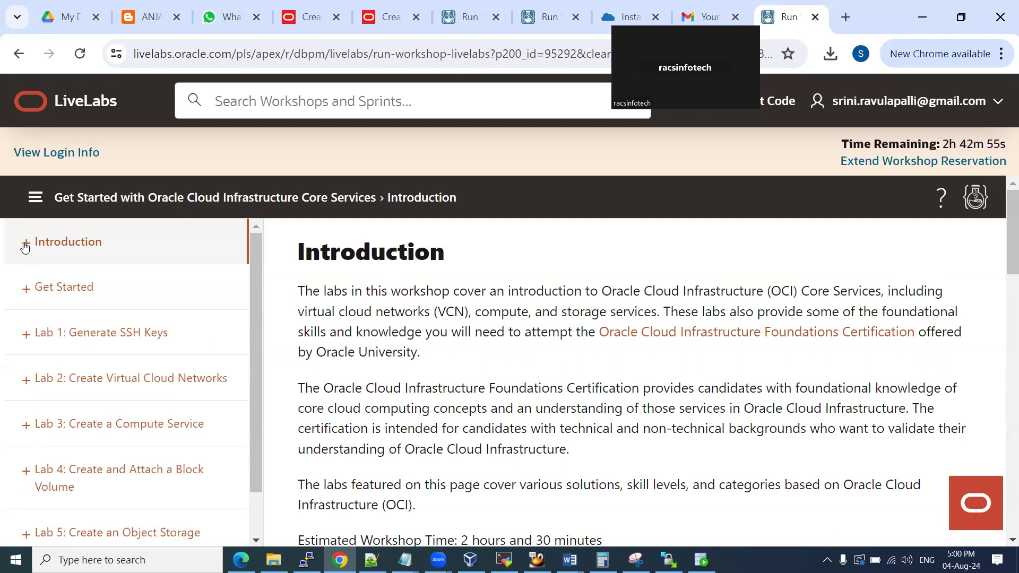
{"action": "left_click", "coordinate": [25, 286]}
{"action": "left_click", "coordinate": [105, 354]}
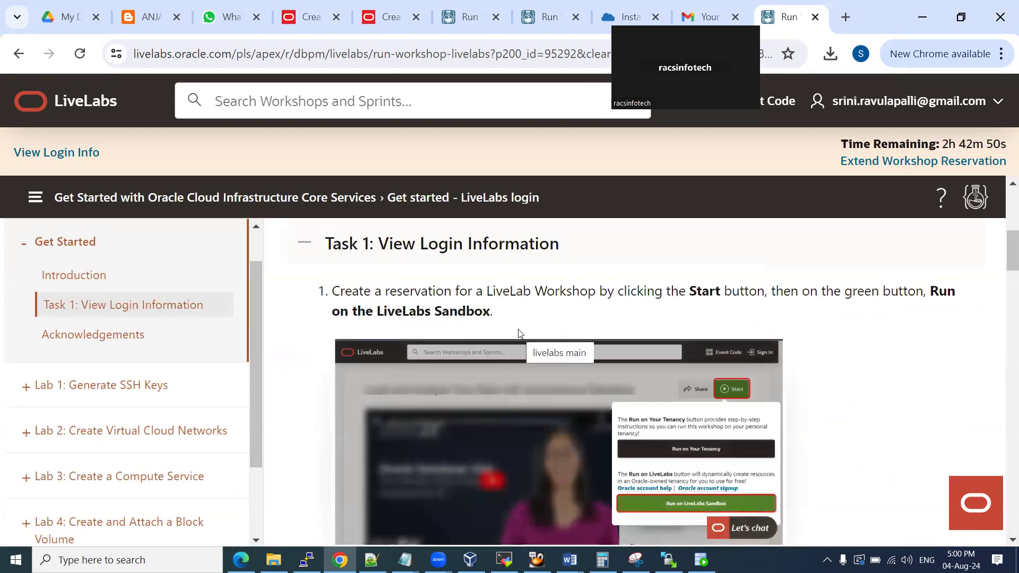
{"action": "scroll", "coordinate": [518, 332], "scroll_direction": "down", "scroll_amount": 5}
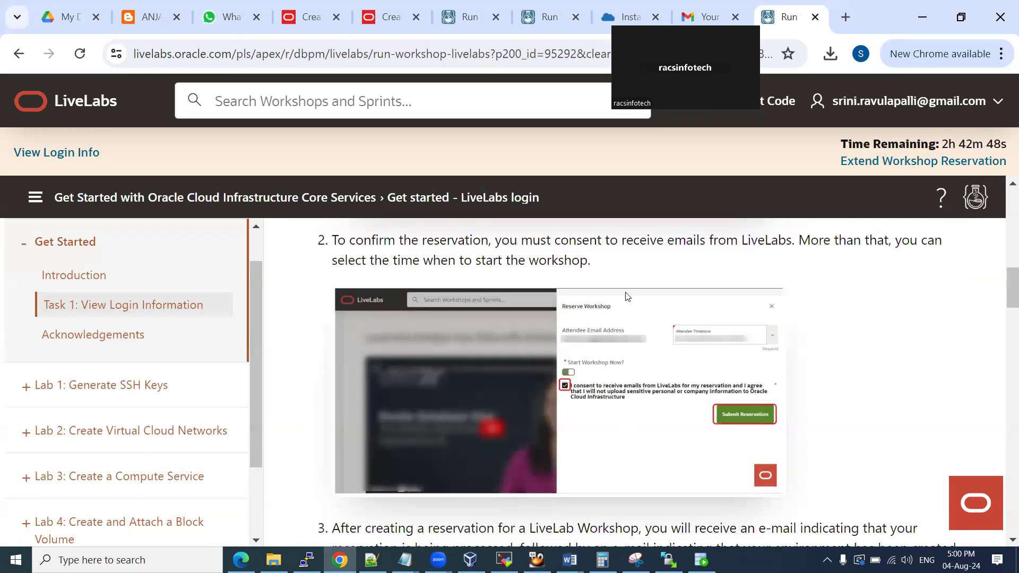
{"action": "scroll", "coordinate": [664, 389], "scroll_direction": "up", "scroll_amount": 5}
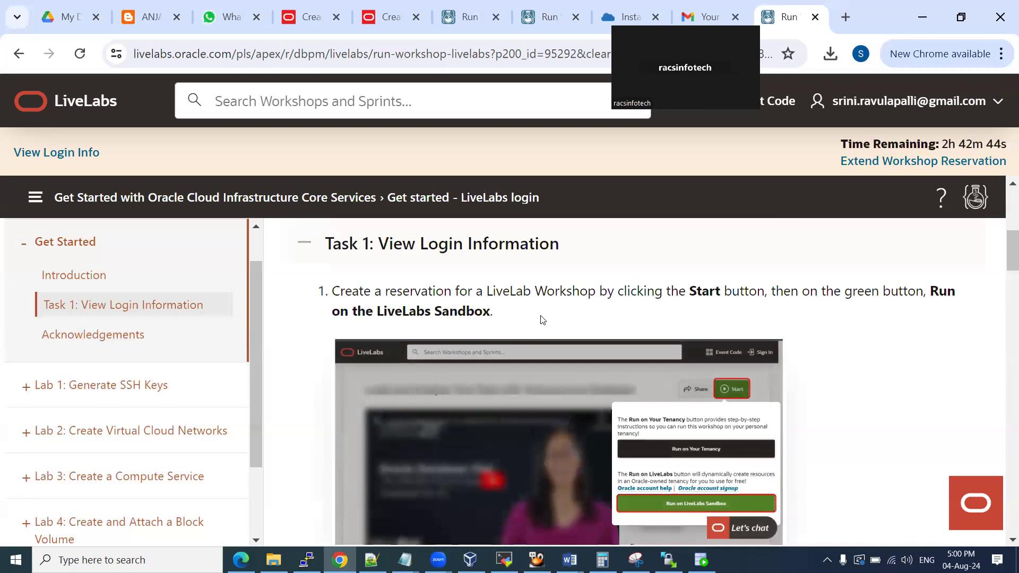
{"action": "left_click_drag", "start_coordinate": [425, 287], "coordinate": [514, 322]}
{"action": "left_click", "coordinate": [427, 312]}
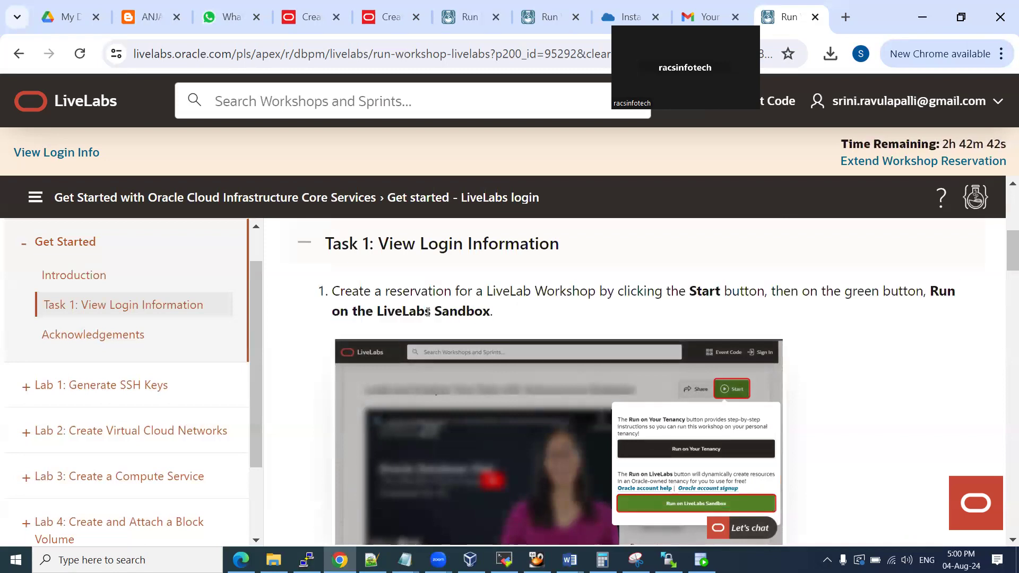
{"action": "left_click_drag", "start_coordinate": [397, 312], "coordinate": [474, 311]}
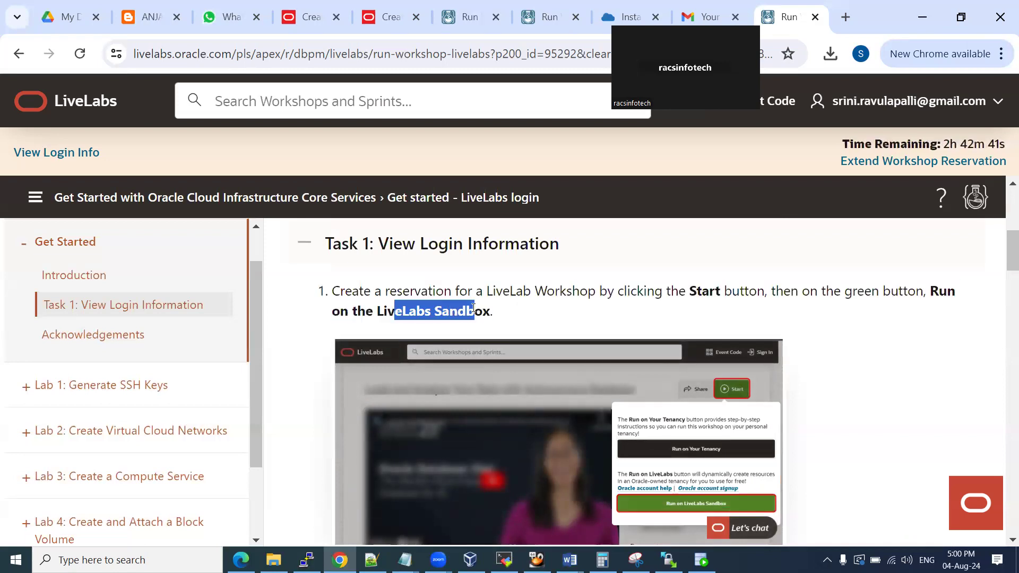
{"action": "left_click", "coordinate": [51, 282]}
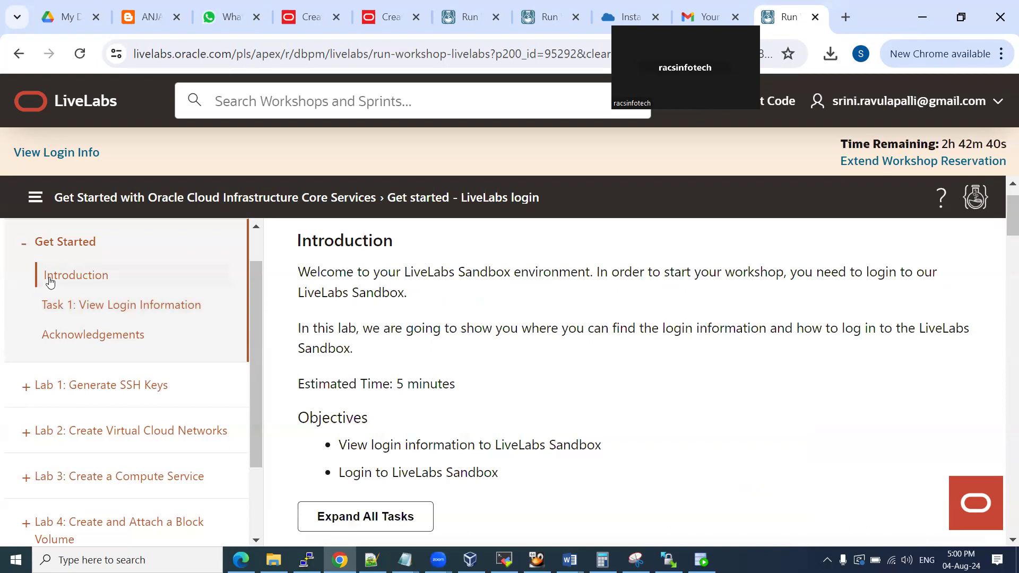
{"action": "left_click", "coordinate": [28, 247]}
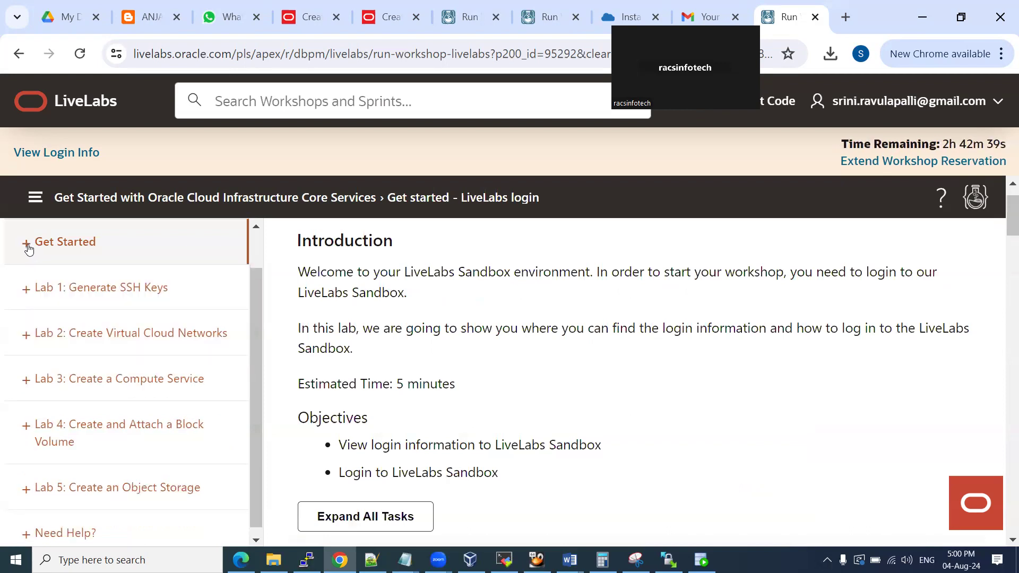
Open Task 1 of Lab 1: Generate SSH Keys and copy "Generate SSH Keys" from the task heading
{"action": "left_click", "coordinate": [26, 289]}
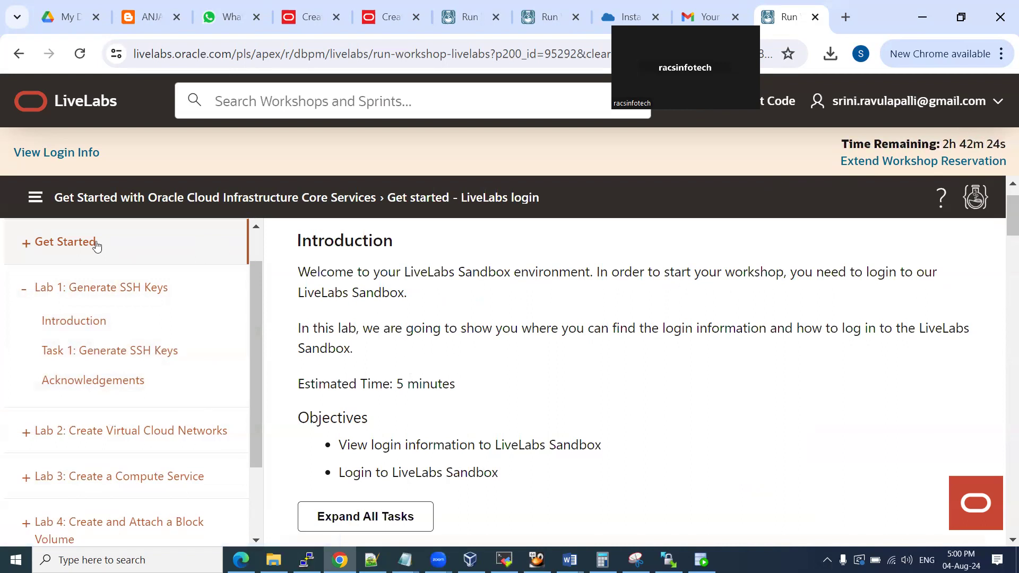
{"action": "left_click", "coordinate": [88, 352]}
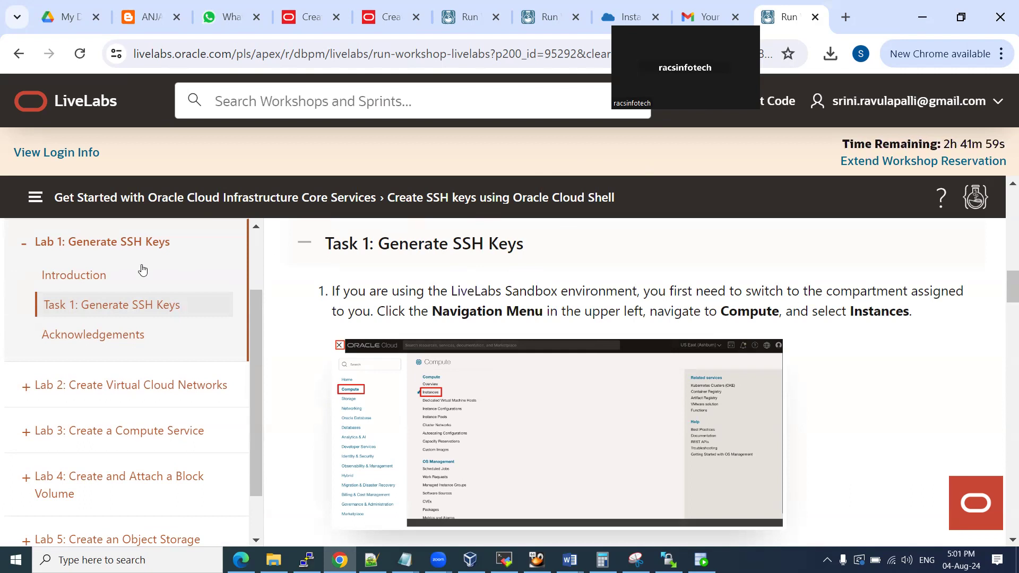
{"action": "scroll", "coordinate": [488, 299], "scroll_direction": "up", "scroll_amount": 3}
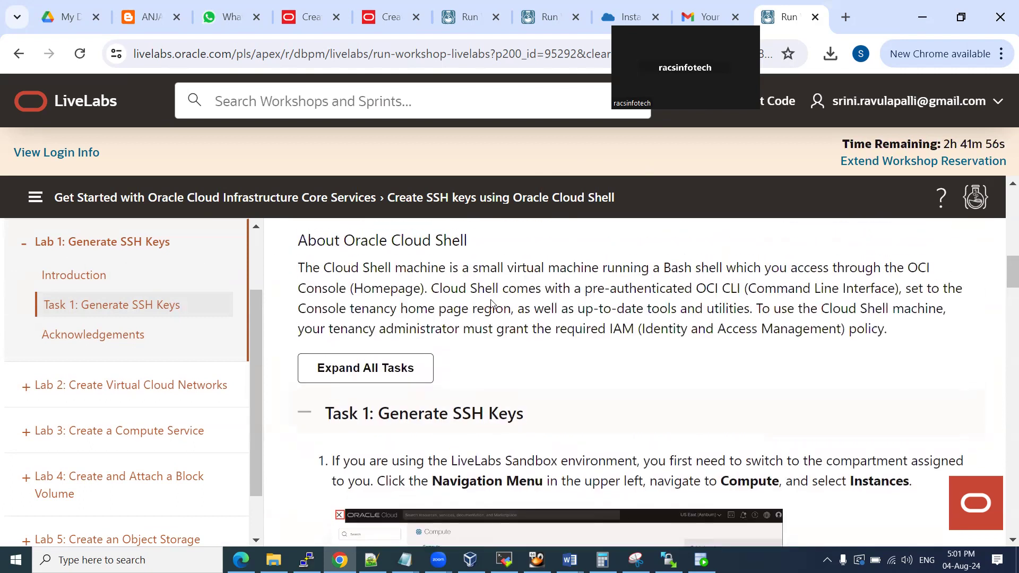
{"action": "scroll", "coordinate": [491, 303], "scroll_direction": "up", "scroll_amount": 4}
{"action": "scroll", "coordinate": [491, 303], "scroll_direction": "down", "scroll_amount": 6}
{"action": "left_click_drag", "start_coordinate": [533, 329], "coordinate": [377, 330]}
{"action": "key", "text": "ctrl+c"}
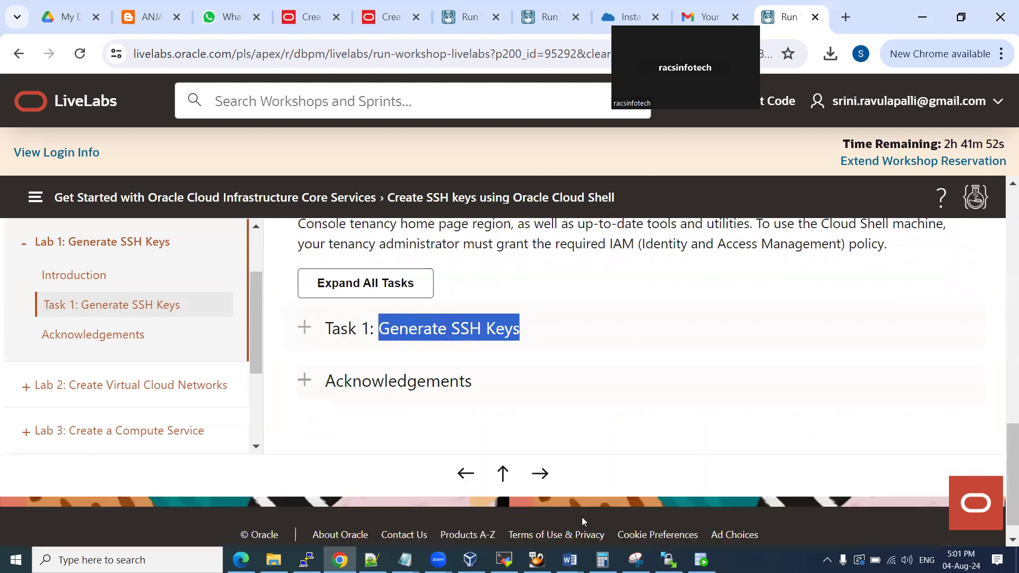
Switch to Document1 in Word and add the line "After login my first lab" below the pasted screenshot
{"action": "left_click", "coordinate": [569, 559]}
{"action": "left_click", "coordinate": [628, 504]}
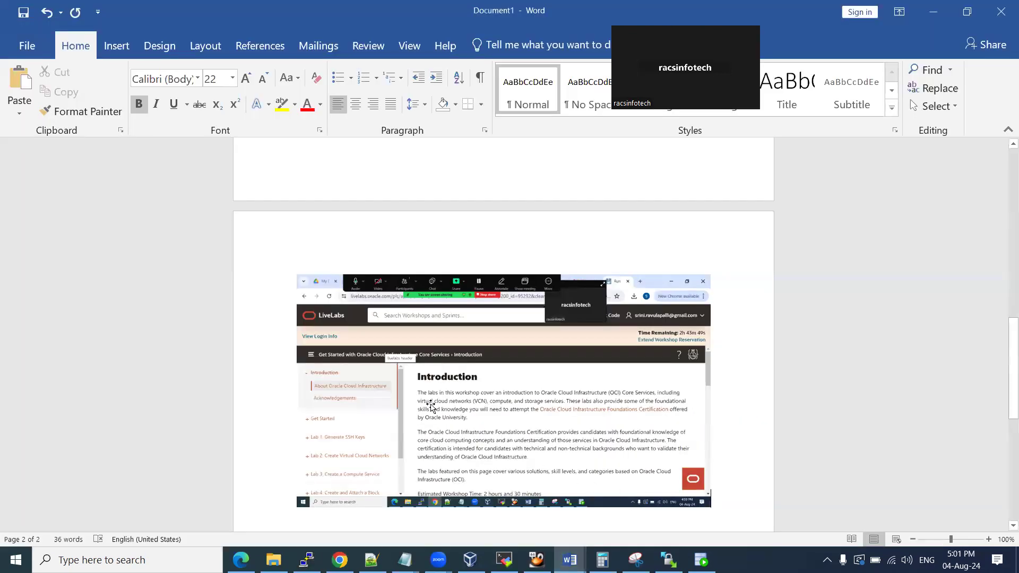
{"action": "scroll", "coordinate": [389, 461], "scroll_direction": "down", "scroll_amount": 1}
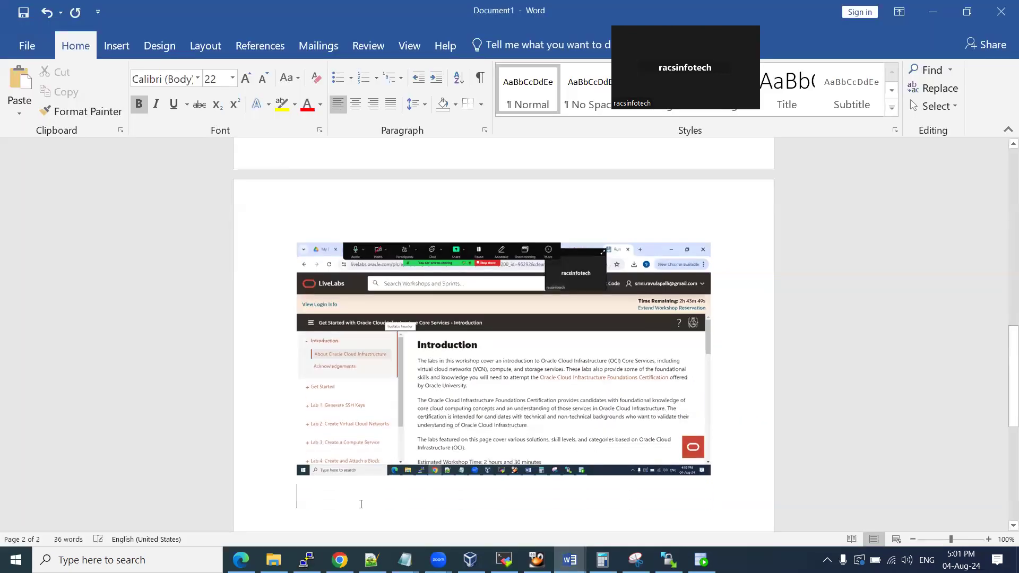
{"action": "scroll", "coordinate": [361, 504], "scroll_direction": "down", "scroll_amount": 1}
{"action": "type", "text": "After "}
{"action": "type", "text": "long"}
{"action": "key", "text": "BackSpace"}
{"action": "key", "text": "BackSpace"}
{"action": "type", "text": "gin my first lab"}
Add the heading "Lab-1 Generate SSH Keys" under that line using the copied task title, without list numbering, and start a new line below it
{"action": "key", "text": "Return"}
{"action": "type", "text": "1. lab"}
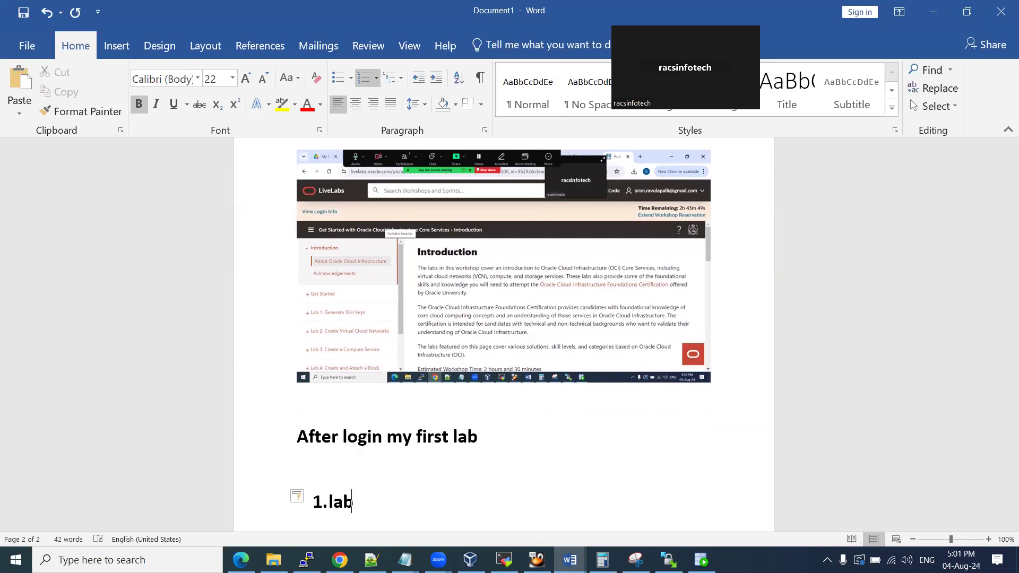
{"action": "key", "text": "ctrl+v"}
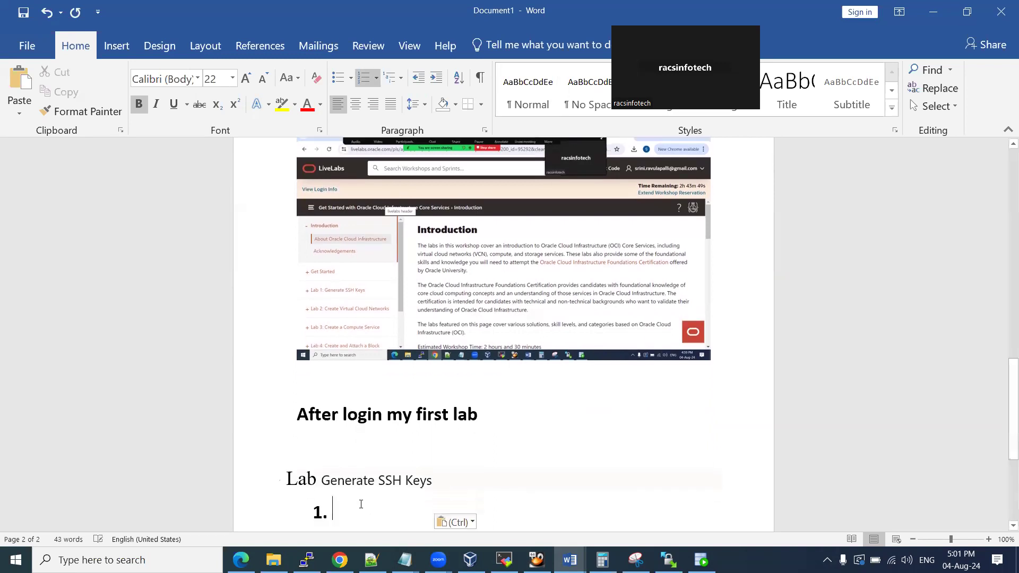
{"action": "key", "text": "BackSpace"}
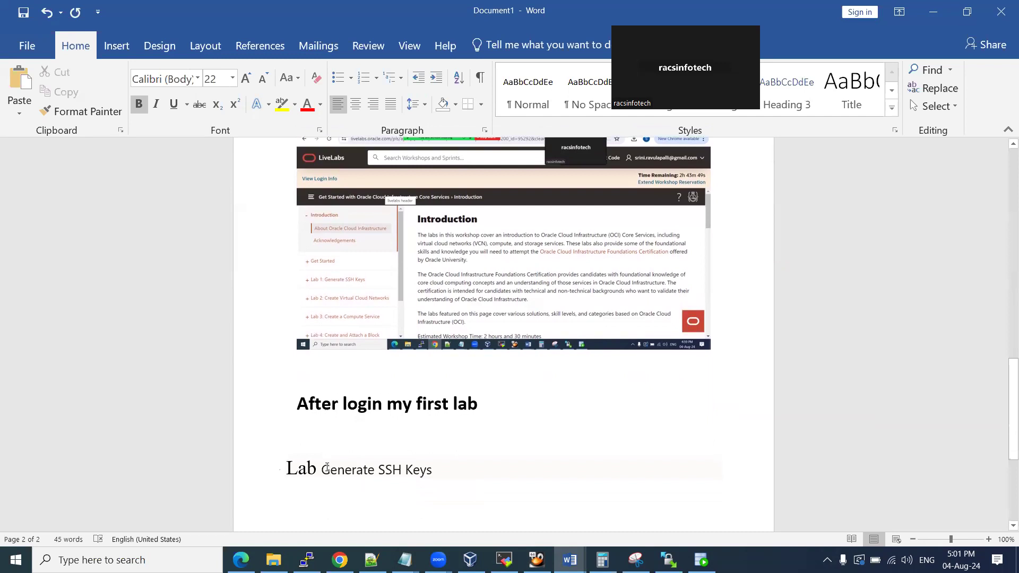
{"action": "left_click", "coordinate": [288, 466]}
{"action": "left_click", "coordinate": [310, 468]}
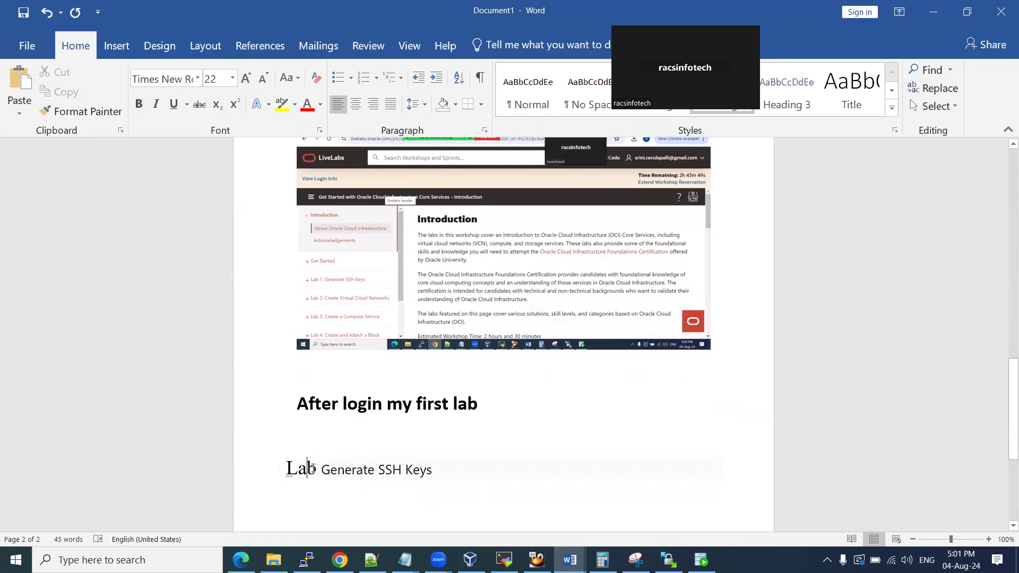
{"action": "type", "text": "-1"}
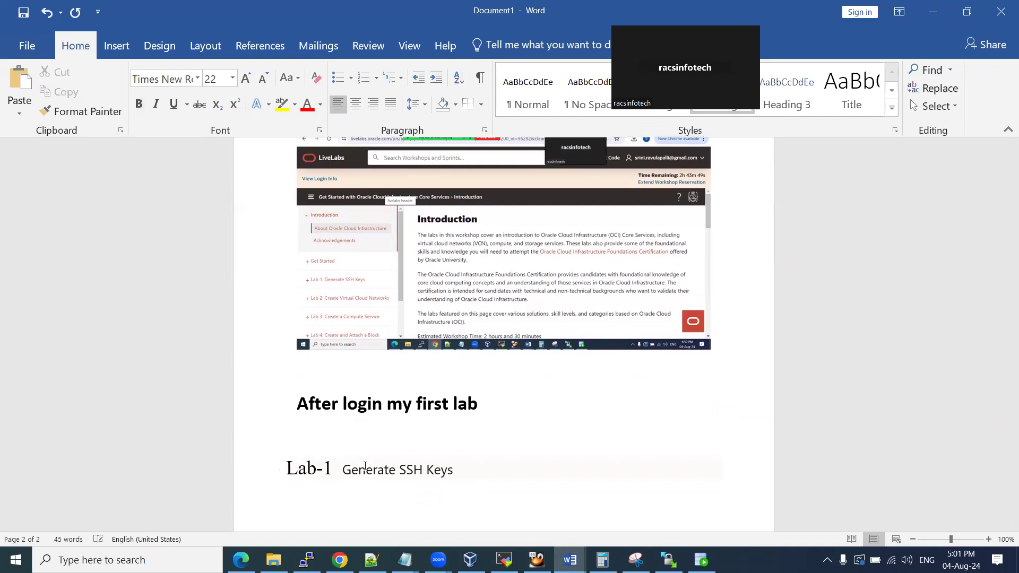
{"action": "left_click", "coordinate": [460, 470]}
{"action": "key", "text": "Return"}
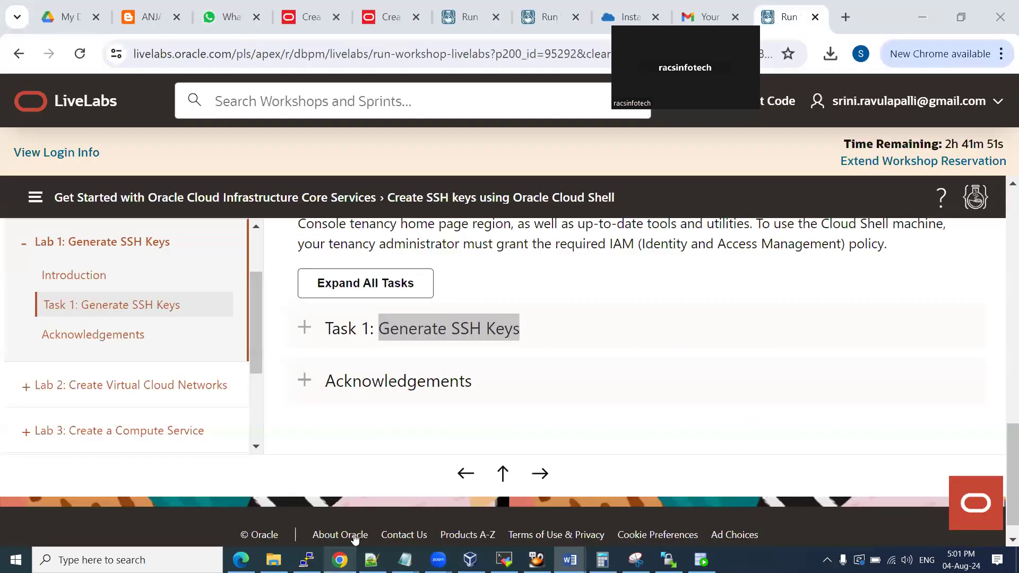
Switch to Chrome, close the Gmail page, and exit the running Cloud Shell session in the Oracle Cloud console
{"action": "left_click", "coordinate": [339, 560]}
{"action": "left_click", "coordinate": [755, 72]}
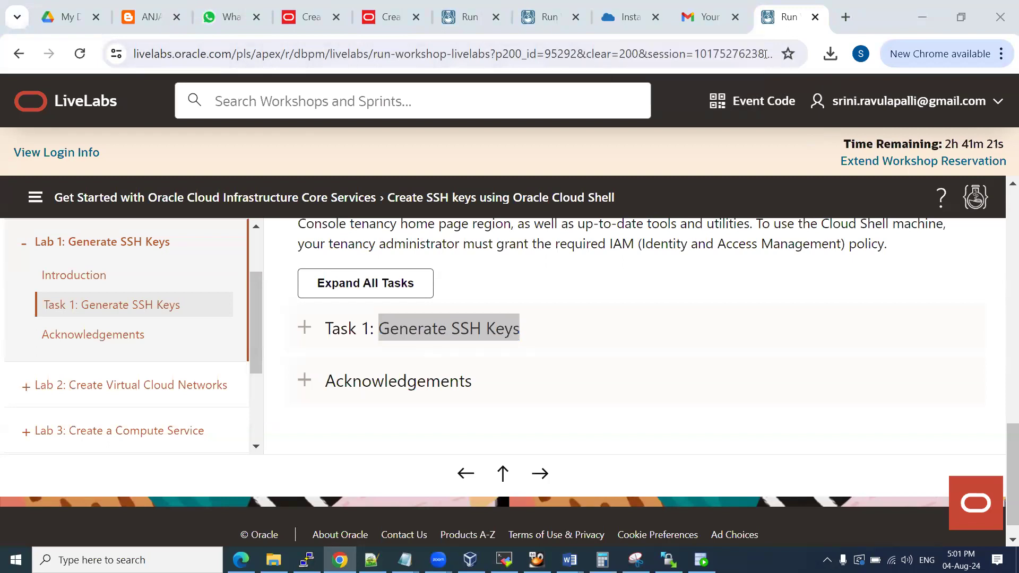
{"action": "left_click", "coordinate": [735, 17]}
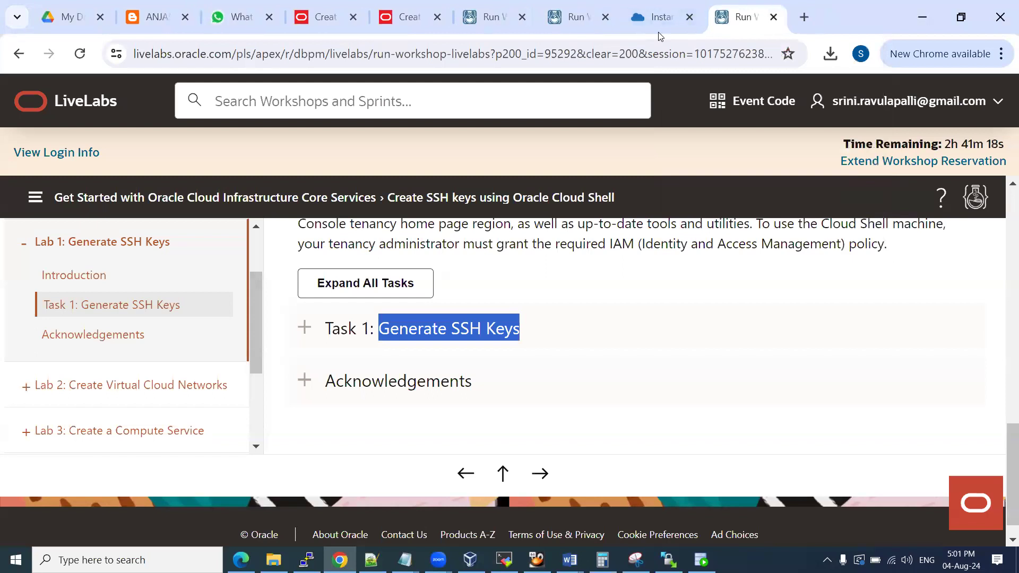
{"action": "left_click", "coordinate": [658, 21]}
{"action": "left_click", "coordinate": [1001, 251]}
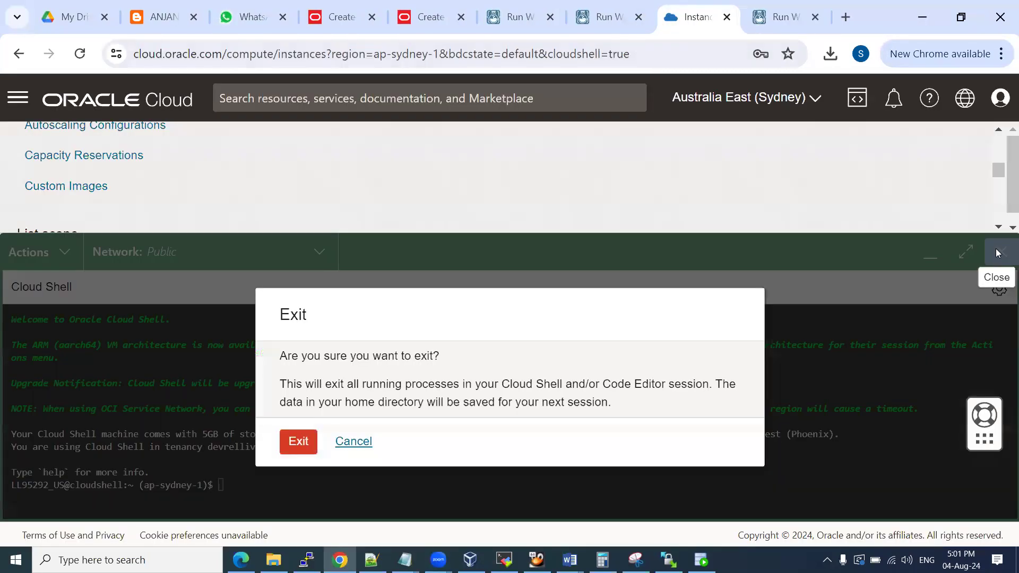
{"action": "left_click", "coordinate": [296, 441]}
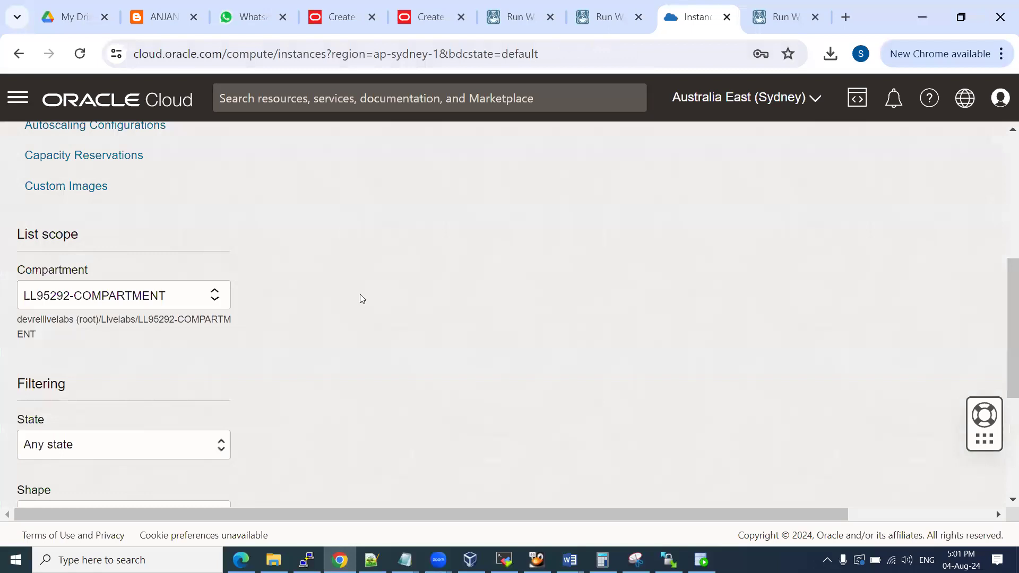
Open the Compute Instances page from the console's pinned services
{"action": "scroll", "coordinate": [429, 280], "scroll_direction": "up", "scroll_amount": 6}
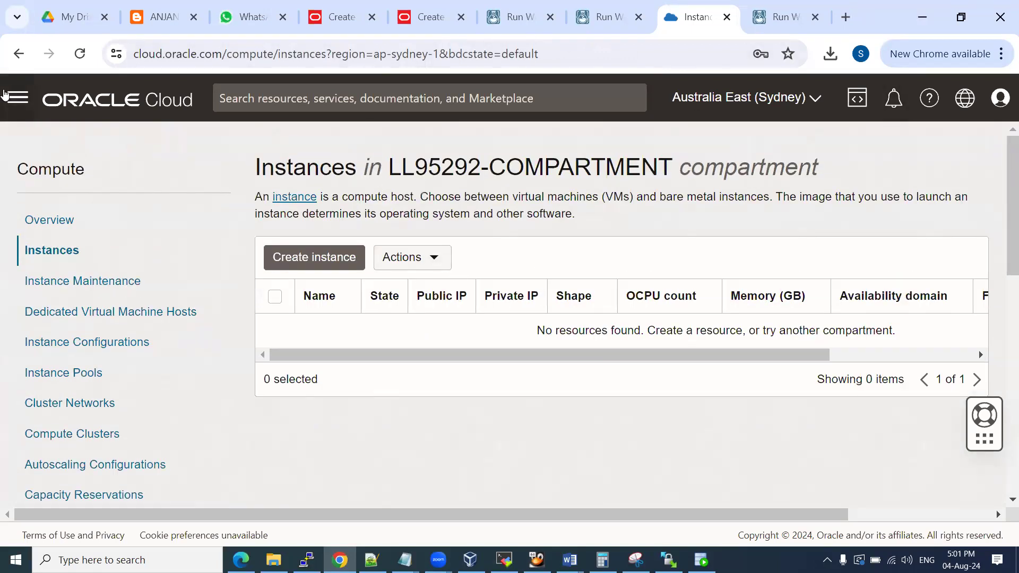
{"action": "left_click", "coordinate": [16, 101]}
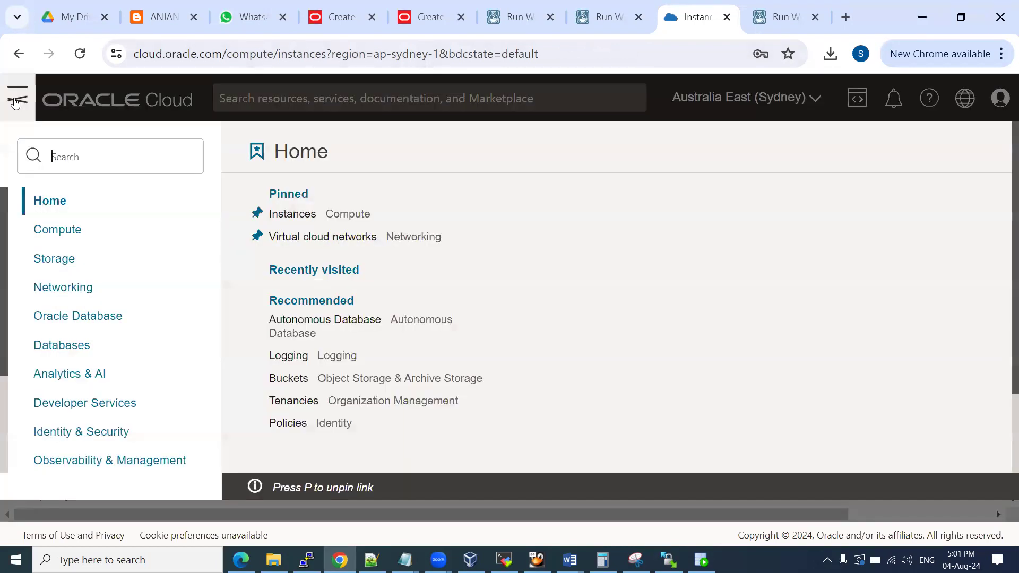
{"action": "left_click", "coordinate": [308, 215]}
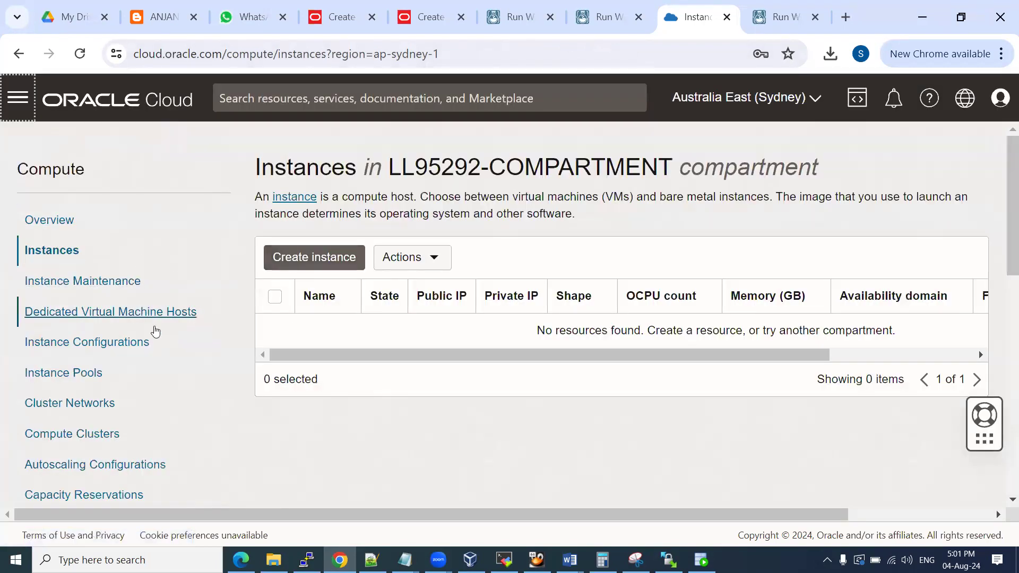
Set the Instances list scope to the compartment LL94036-COMPARTMENT
{"action": "scroll", "coordinate": [163, 323], "scroll_direction": "down", "scroll_amount": 6}
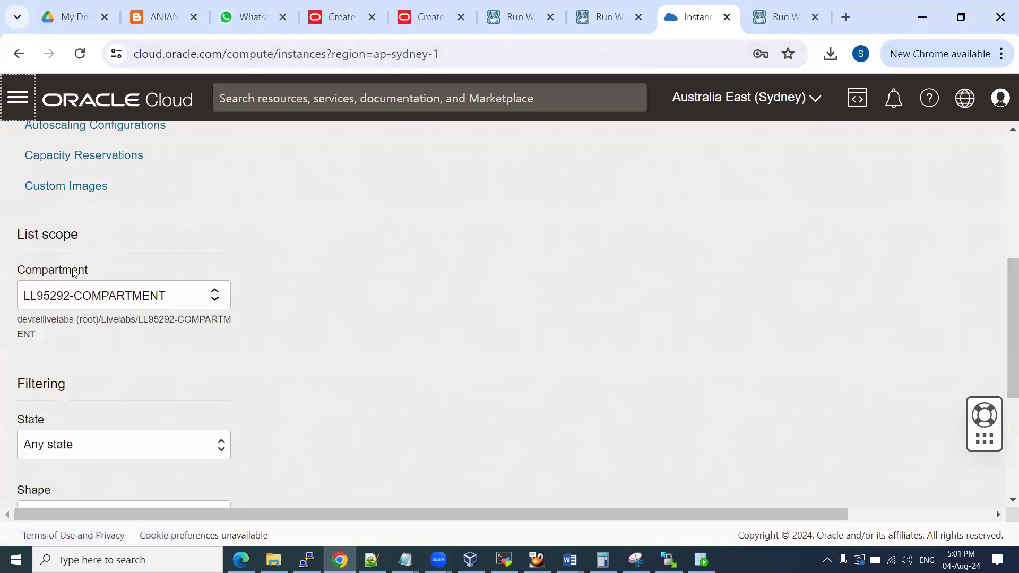
{"action": "left_click", "coordinate": [149, 294]}
{"action": "left_click", "coordinate": [116, 358]}
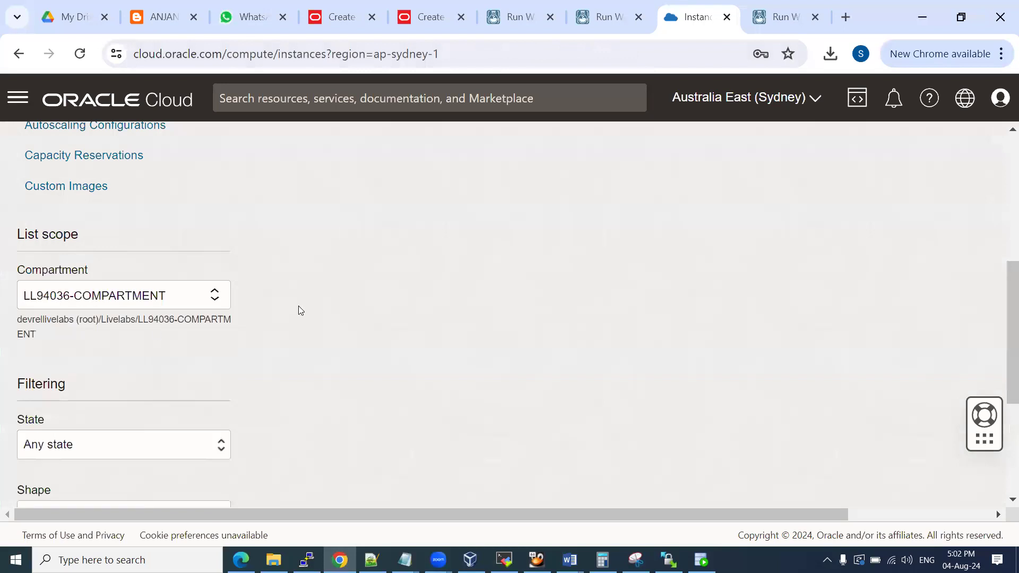
Try to launch Cloud Shell with LL94036-COMPARTMENT selected, retry the connection once, and exit the session
{"action": "left_click", "coordinate": [857, 97]}
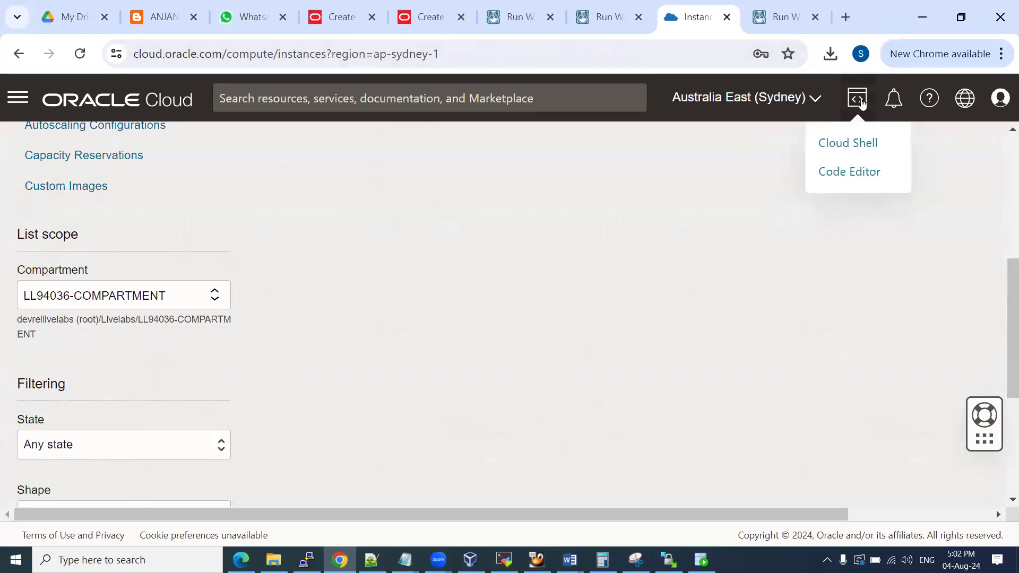
{"action": "left_click", "coordinate": [835, 142]}
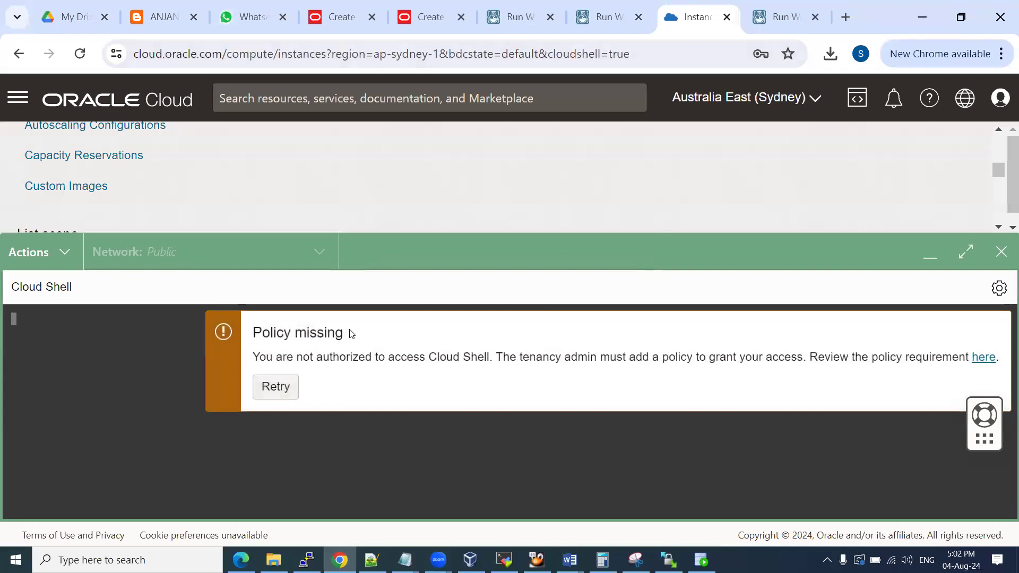
{"action": "left_click_drag", "start_coordinate": [256, 332], "coordinate": [340, 333]}
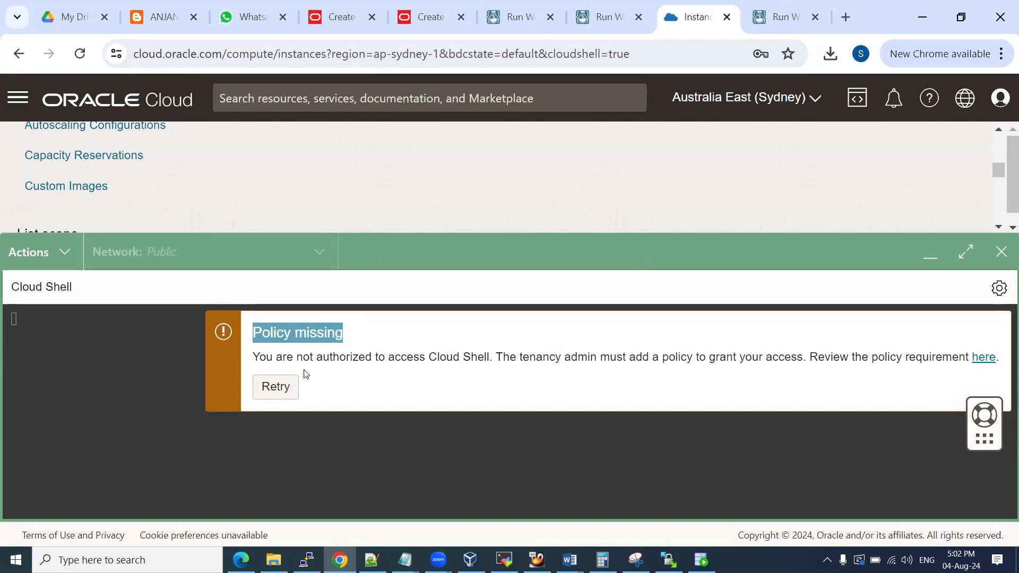
{"action": "left_click", "coordinate": [277, 387]}
{"action": "left_click", "coordinate": [1001, 252]}
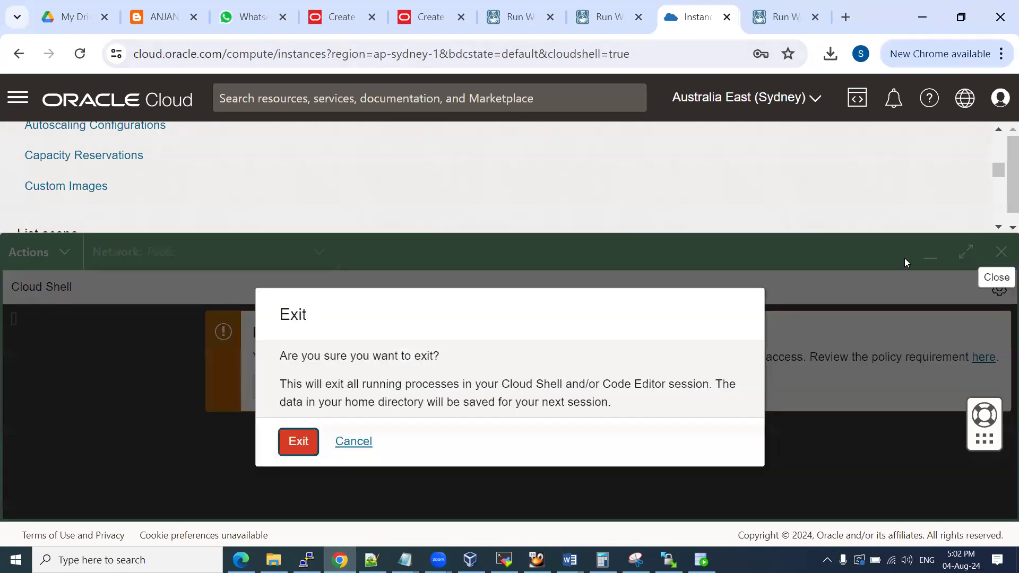
{"action": "left_click", "coordinate": [298, 441]}
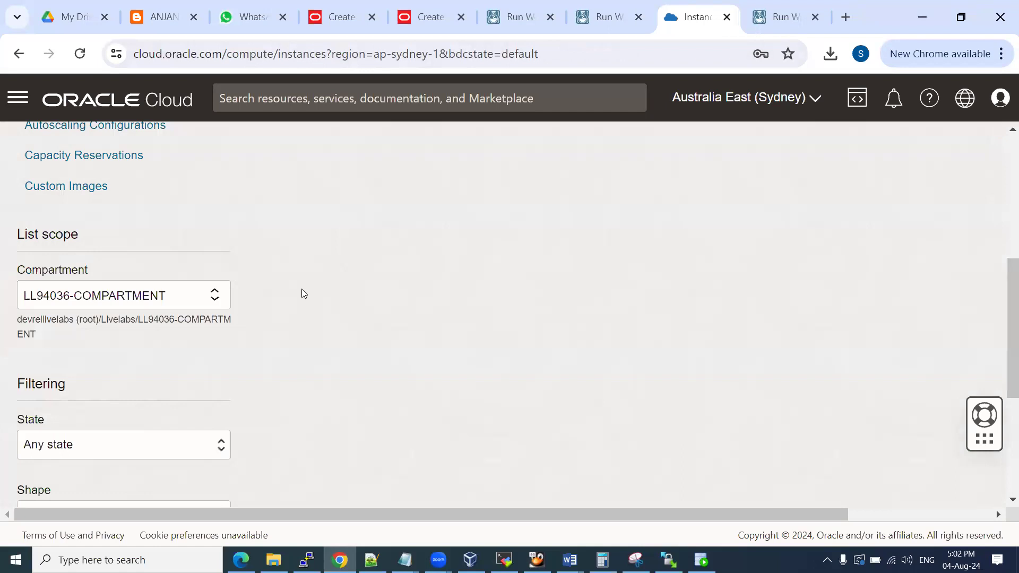
Set the list scope to the assigned LL95292-COMPARTMENT and launch Cloud Shell
{"action": "left_click", "coordinate": [136, 297]}
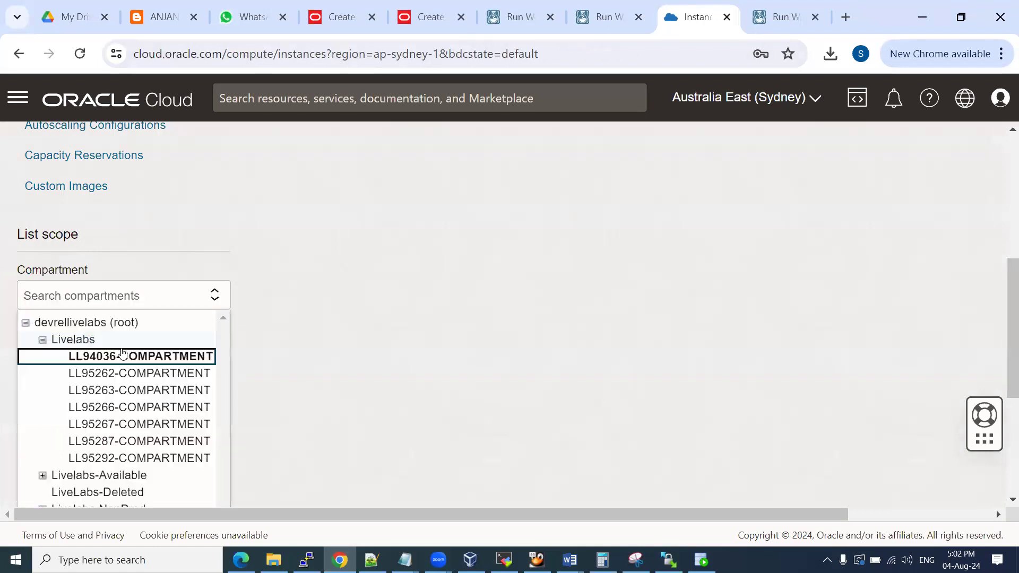
{"action": "left_click", "coordinate": [109, 458]}
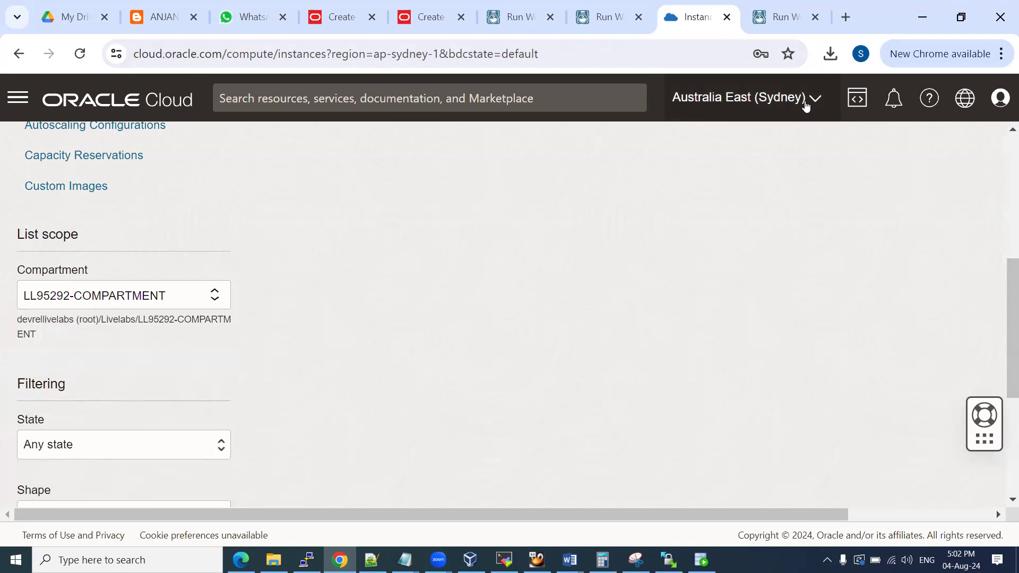
{"action": "left_click", "coordinate": [857, 98]}
{"action": "left_click", "coordinate": [832, 143]}
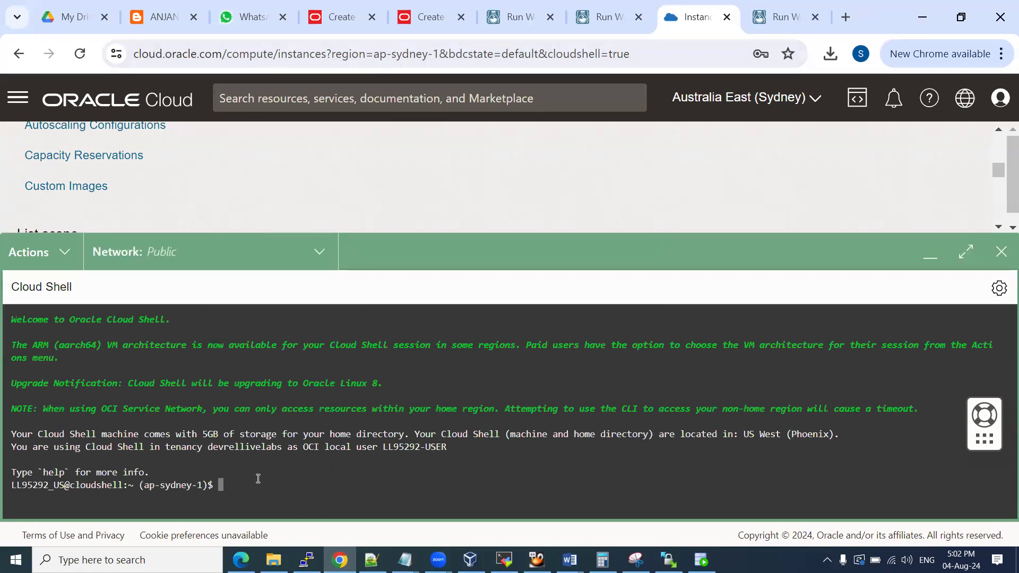
Try to create a .ssh directory in the Cloud Shell home directory and list all files with ls -ltra
{"action": "type", "text": "ls"}
{"action": "key", "text": "Return"}
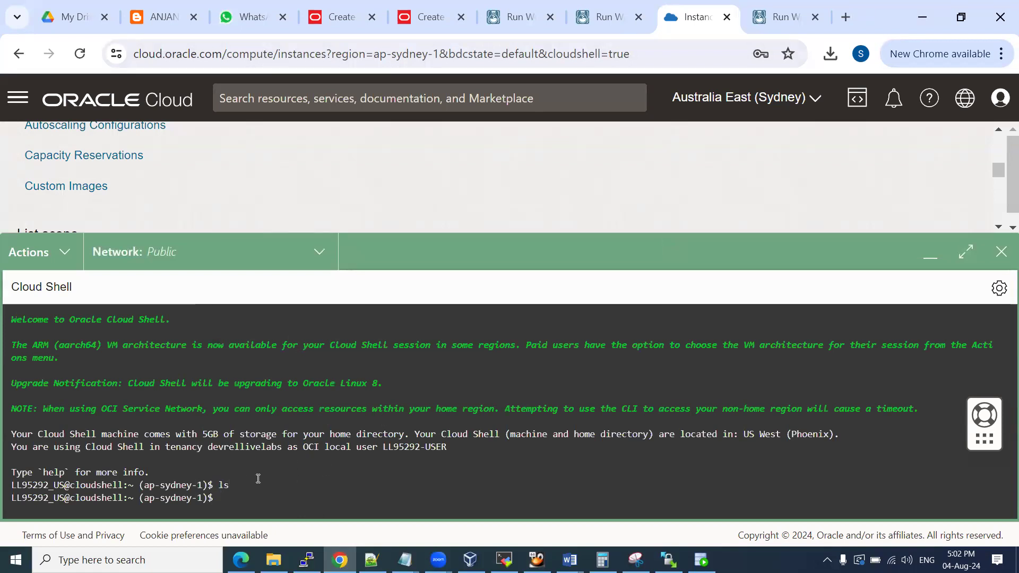
{"action": "type", "text": "mkdir .ssh"}
{"action": "key", "text": "Return"}
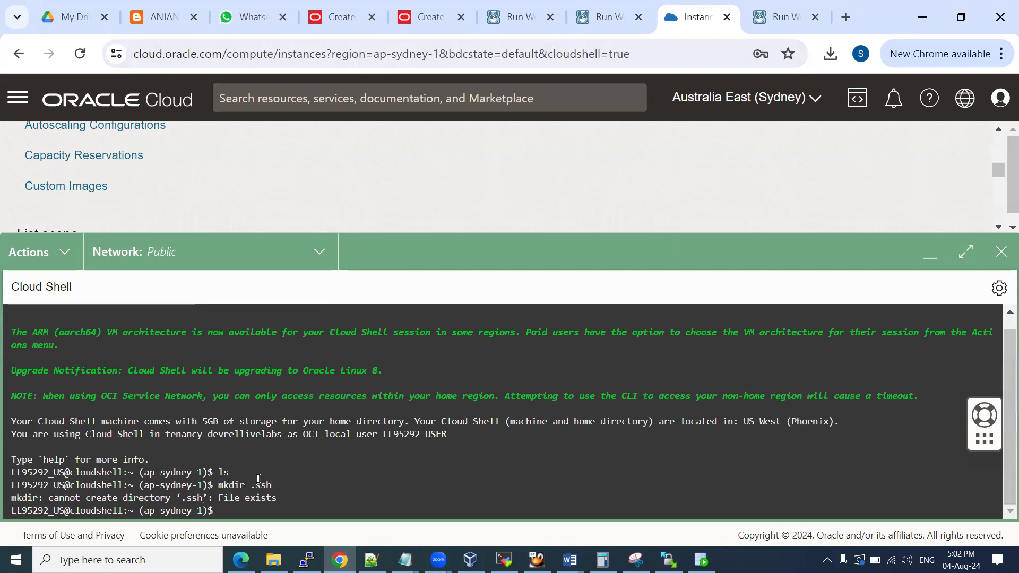
{"action": "type", "text": "ls -ltra"}
{"action": "key", "text": "Return"}
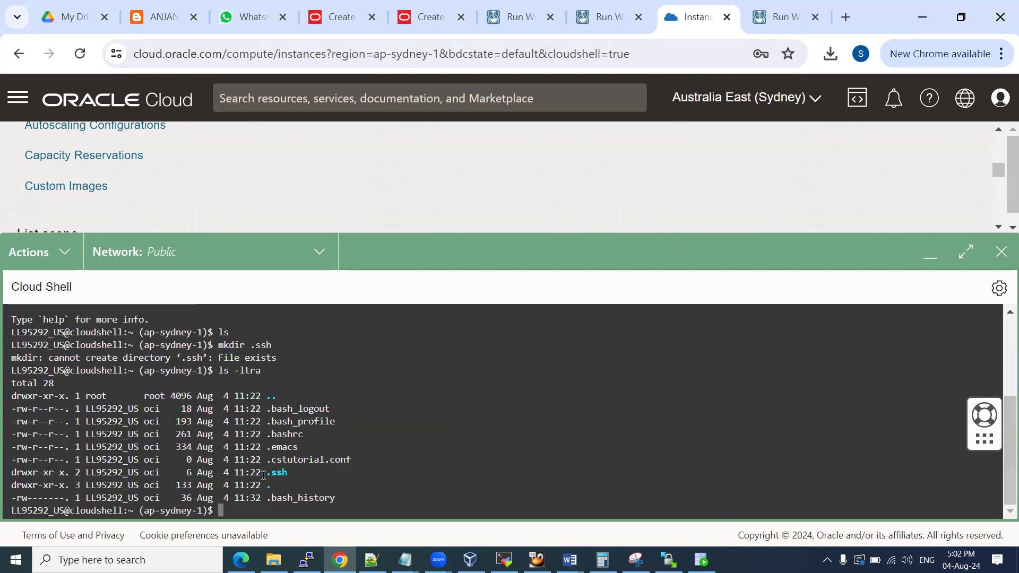
Change into the .ssh directory and list its contents with ls and ls -ltra
{"action": "left_click_drag", "start_coordinate": [265, 472], "coordinate": [288, 472]}
{"action": "key", "text": "Up"}
{"action": "key", "text": "Up"}
{"action": "key", "text": "Up"}
{"action": "key", "text": "Up"}
{"action": "key", "text": "Return"}
{"action": "type", "text": "ls"}
{"action": "key", "text": "Return"}
{"action": "type", "text": "ls -ltra"}
{"action": "key", "text": "Return"}
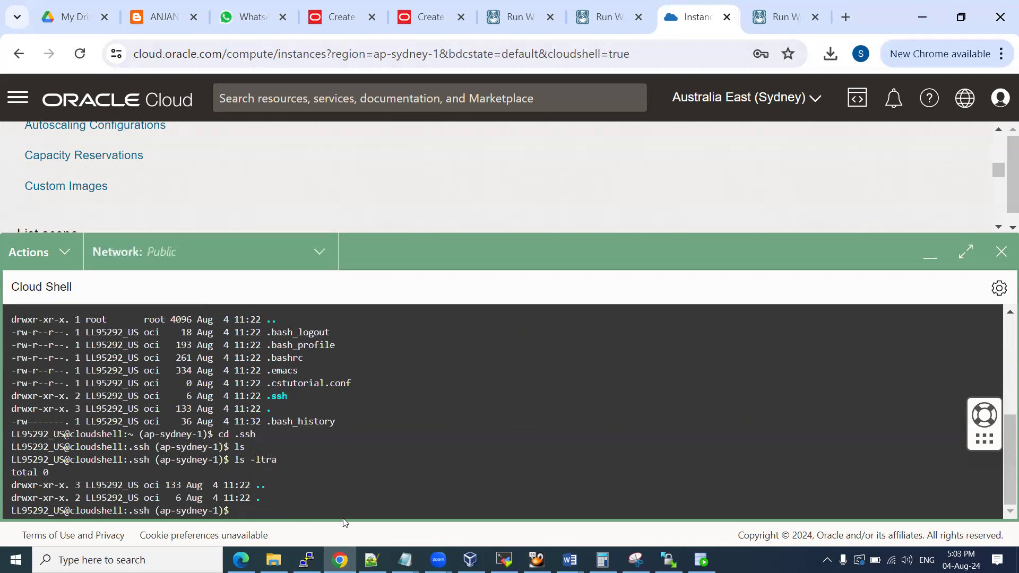
Expand Task 1: Generate SSH Keys in the LiveLabs instructions and copy "ssh-keygen -b 2048 -t rsa -f" without the key name placeholder
{"action": "left_click", "coordinate": [767, 20]}
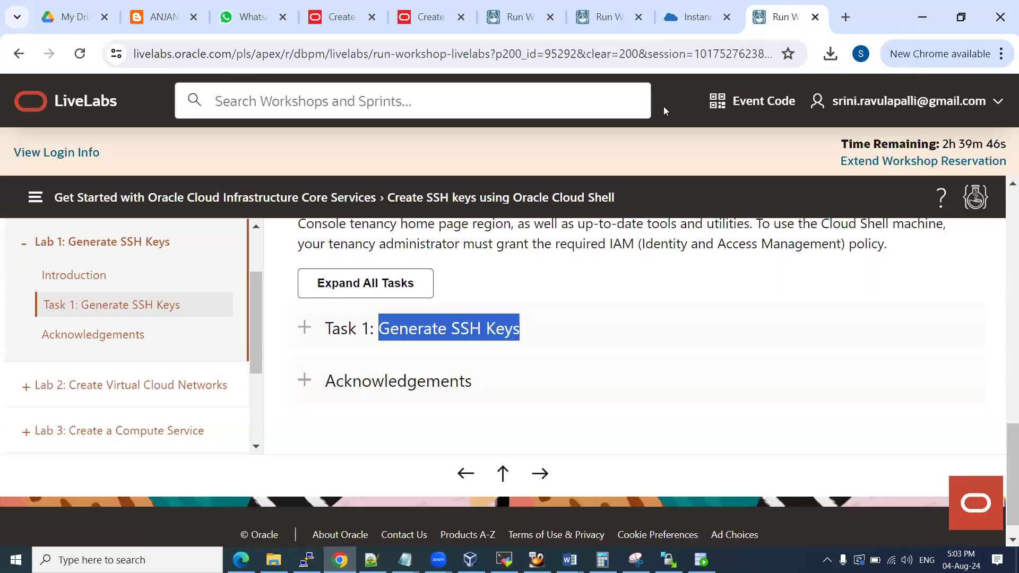
{"action": "left_click", "coordinate": [302, 330]}
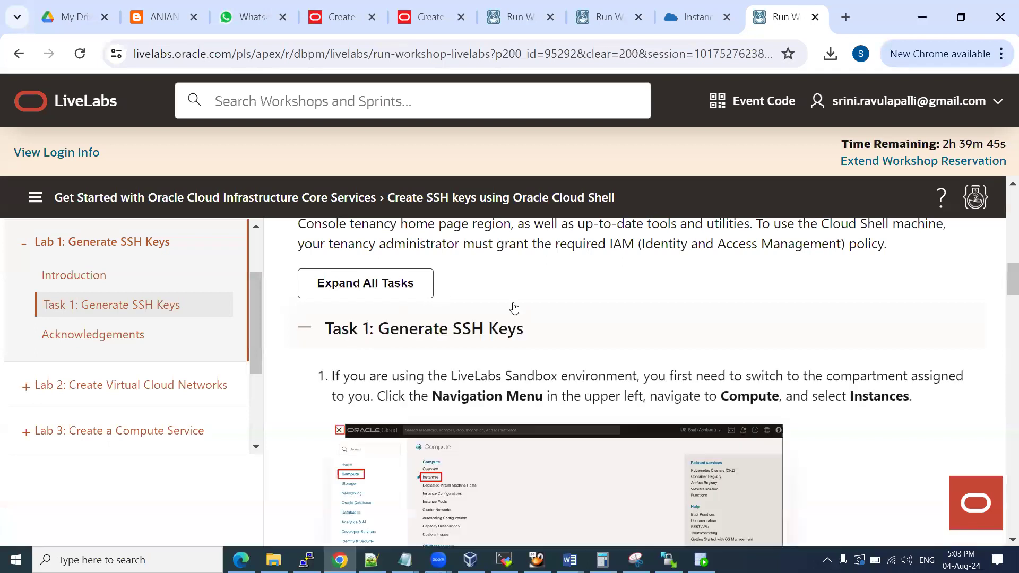
{"action": "scroll", "coordinate": [513, 307], "scroll_direction": "down", "scroll_amount": 8}
{"action": "scroll", "coordinate": [514, 307], "scroll_direction": "down", "scroll_amount": 3}
{"action": "scroll", "coordinate": [513, 306], "scroll_direction": "down", "scroll_amount": 10}
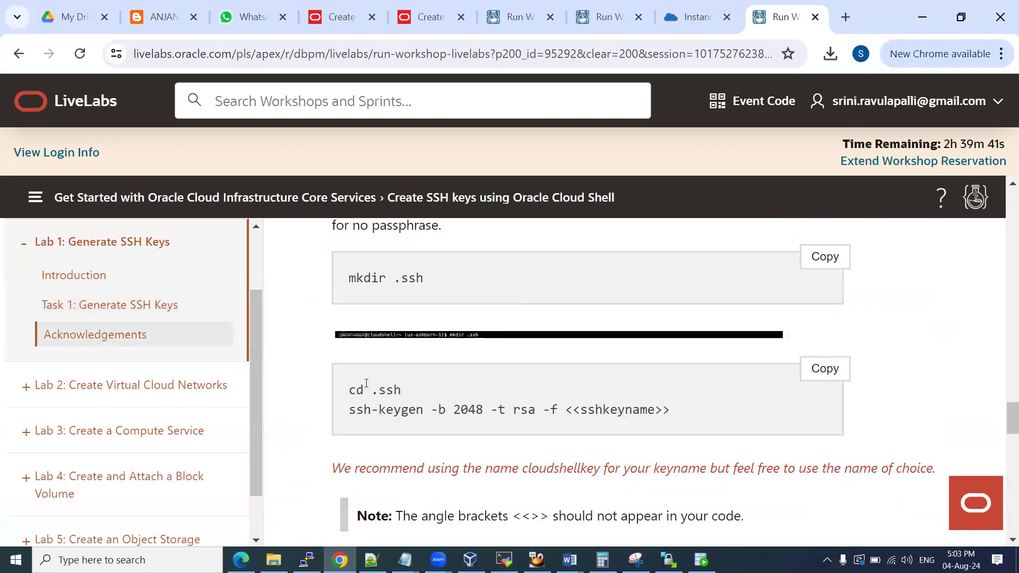
{"action": "left_click_drag", "start_coordinate": [351, 392], "coordinate": [425, 395]}
{"action": "left_click_drag", "start_coordinate": [349, 409], "coordinate": [560, 408]}
{"action": "key", "text": "ctrl+c"}
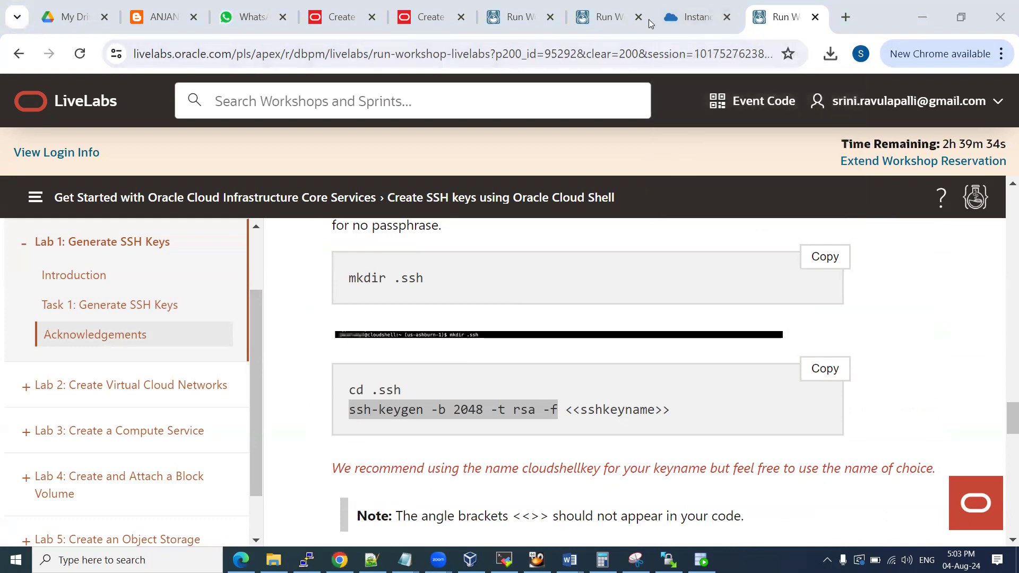
Run the copied command in Cloud Shell with the key name added: ssh-keygen -b 2048 -t rsa -f cloudshellkey
{"action": "left_click", "coordinate": [693, 18]}
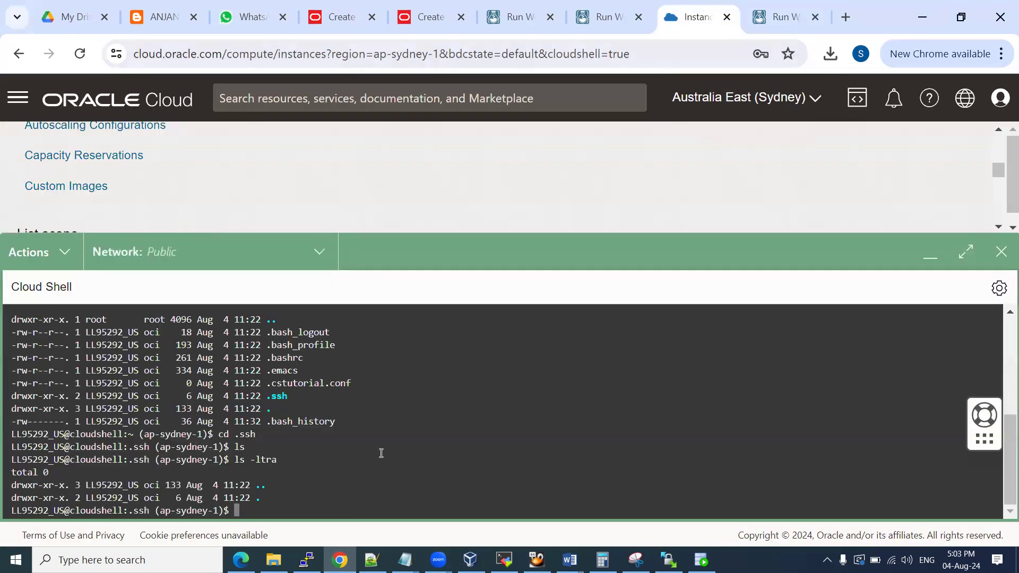
{"action": "right_click", "coordinate": [381, 452]}
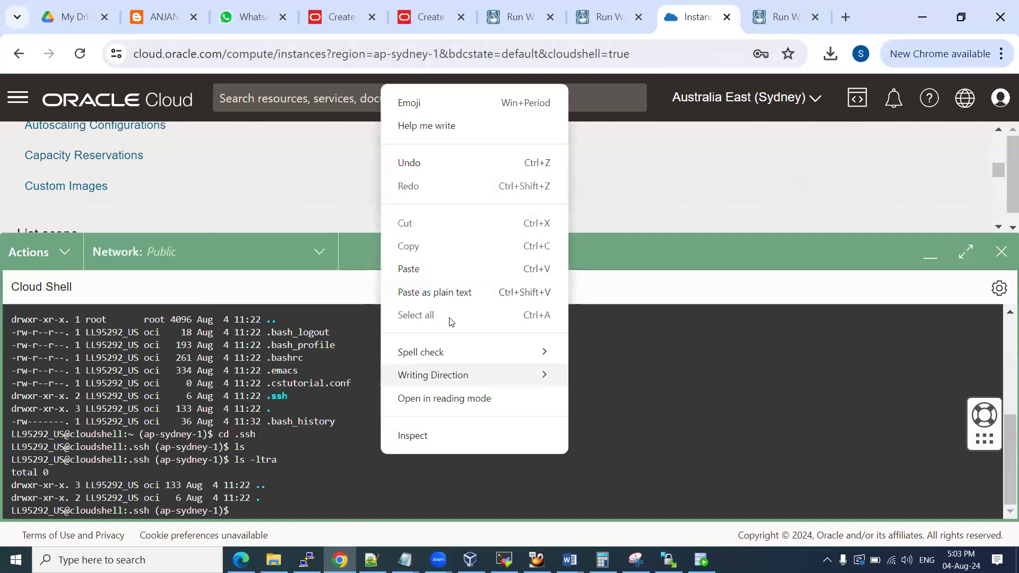
{"action": "left_click", "coordinate": [414, 269]}
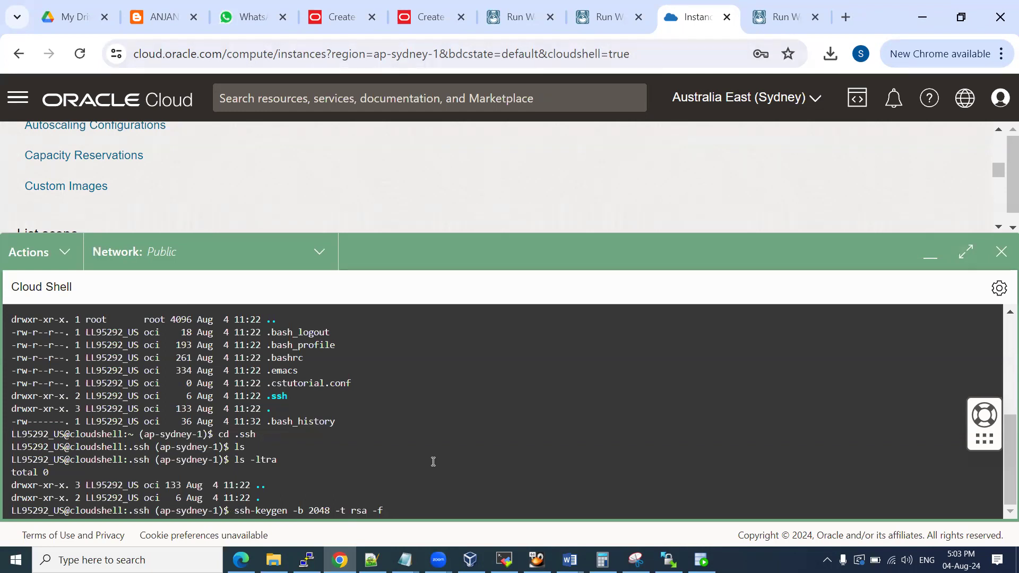
{"action": "type", "text": "cloudsheel"}
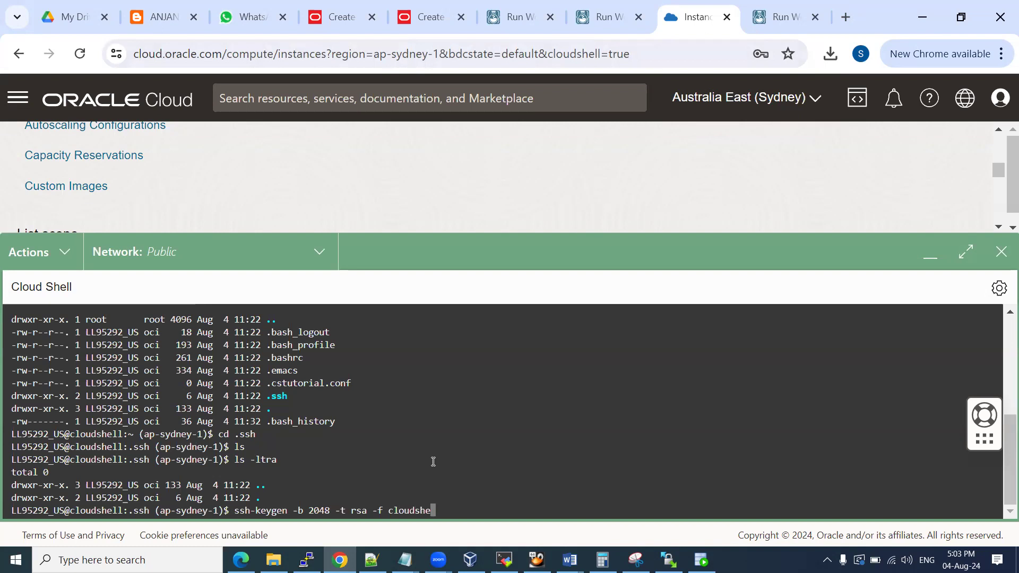
{"action": "key", "text": "BackSpace"}
{"action": "key", "text": "BackSpace"}
{"action": "type", "text": "llkey"}
{"action": "key", "text": "Return"}
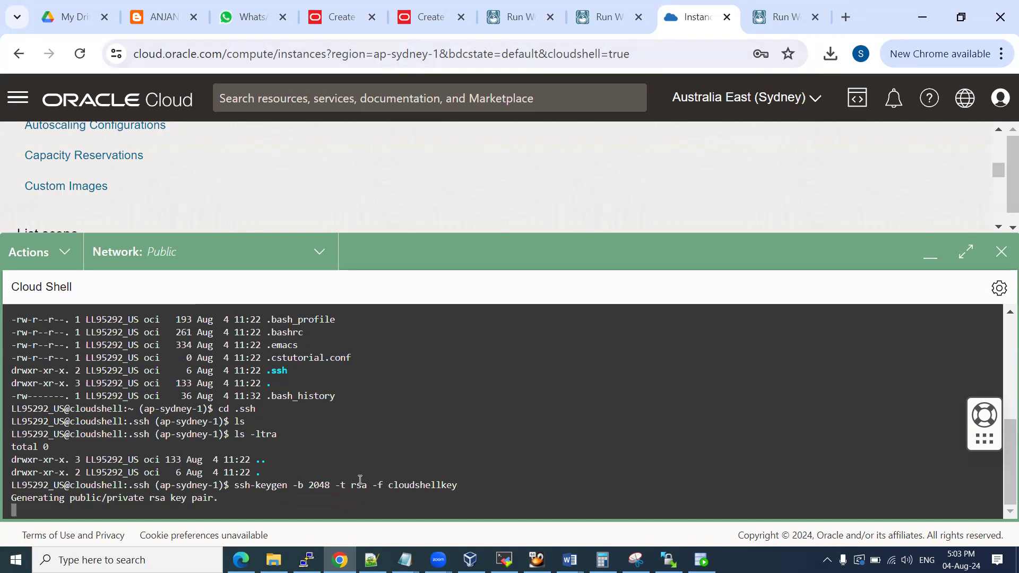
Leave the key's passphrase and its confirmation empty to generate the key pair
{"action": "left_click_drag", "start_coordinate": [405, 484], "coordinate": [450, 484]}
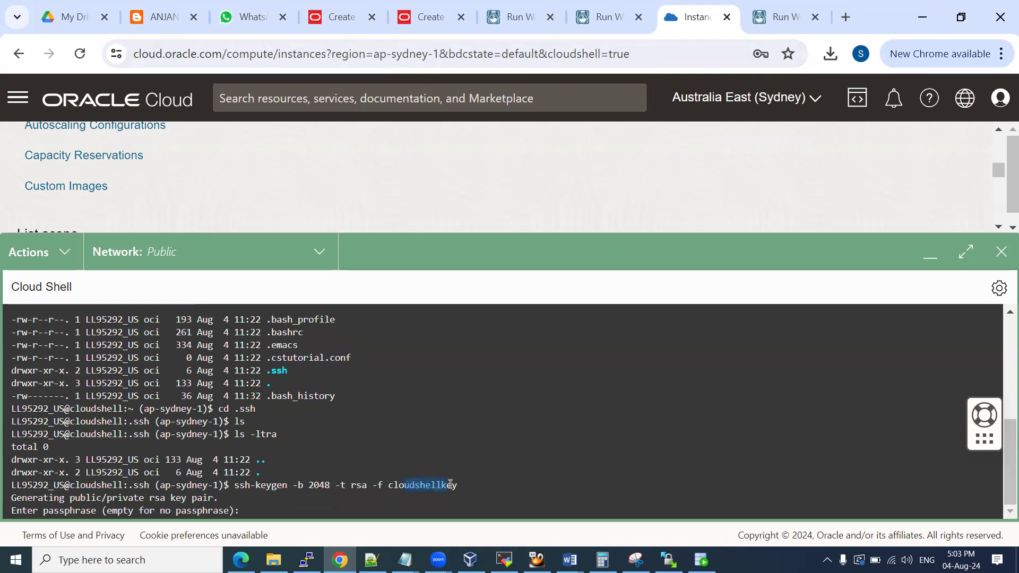
{"action": "left_click", "coordinate": [430, 483]}
{"action": "key", "text": "Return"}
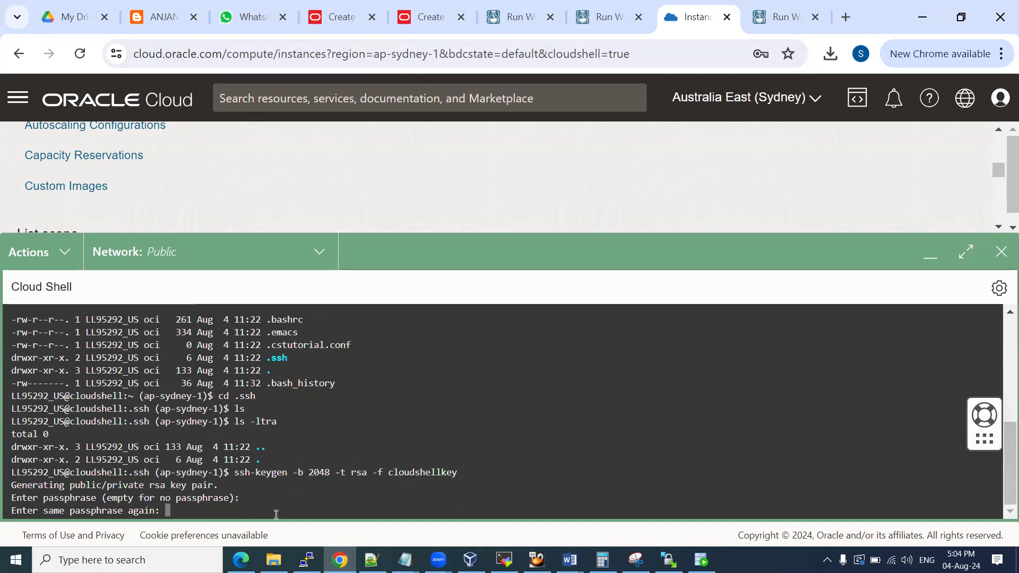
{"action": "key", "text": "Return"}
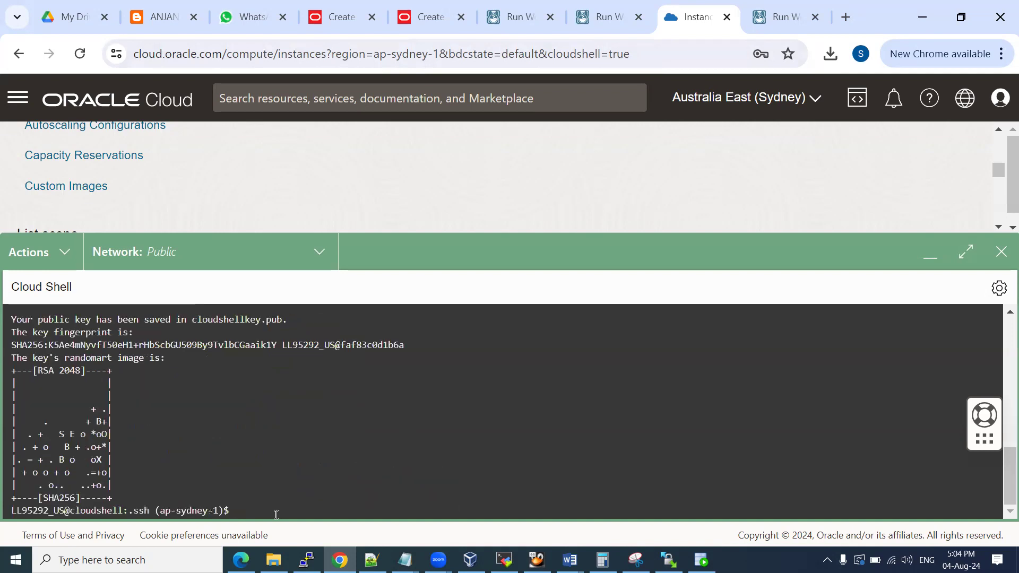
List the .ssh directory with ls -ltr and highlight the public key file cloudshellkey.pub
{"action": "type", "text": "ls -ltr"}
{"action": "key", "text": "Return"}
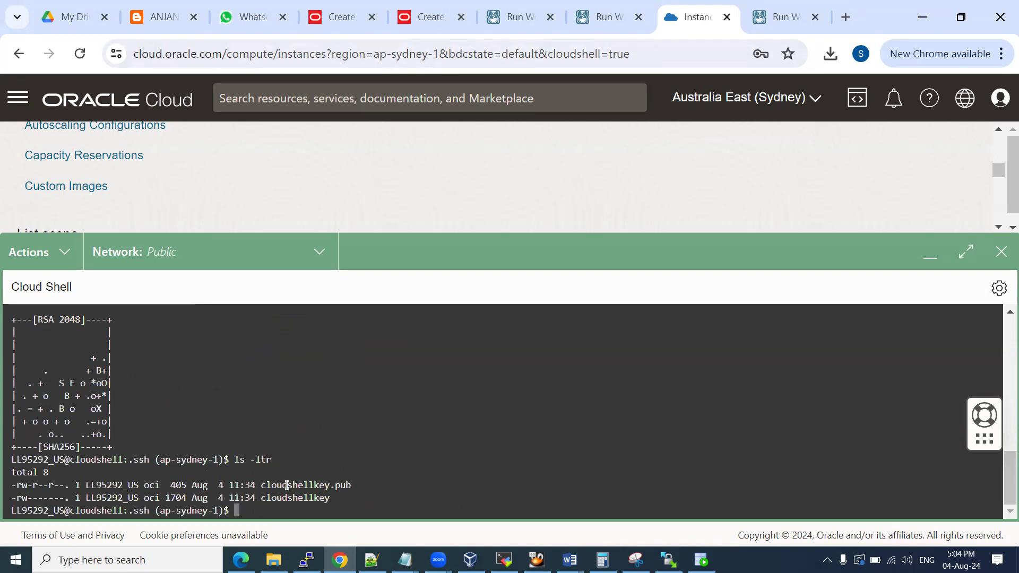
{"action": "double_click", "coordinate": [314, 484]}
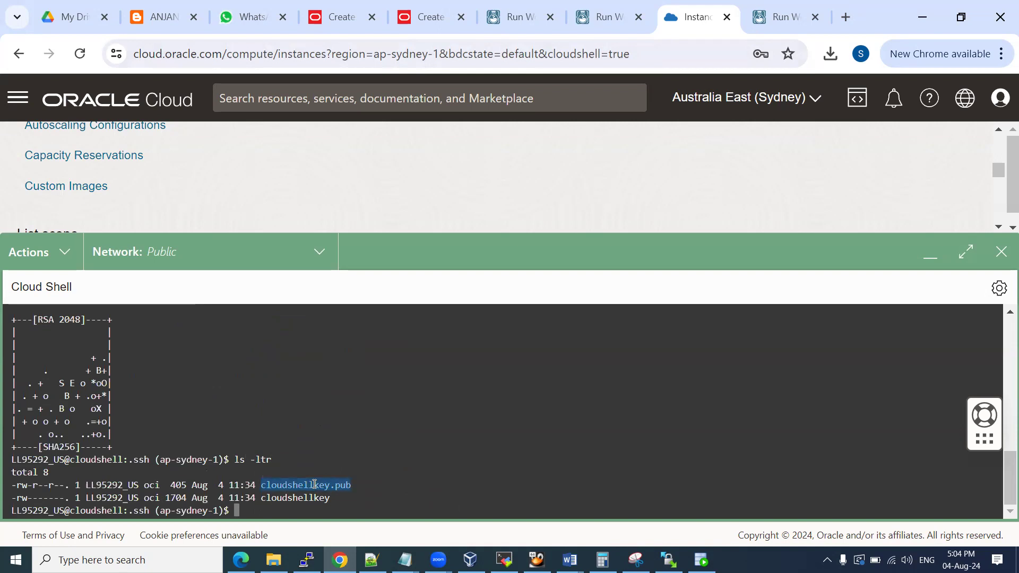
Open a new blank Notepad document and return to Cloud Shell in the browser
{"action": "mouse_move", "coordinate": [406, 560]}
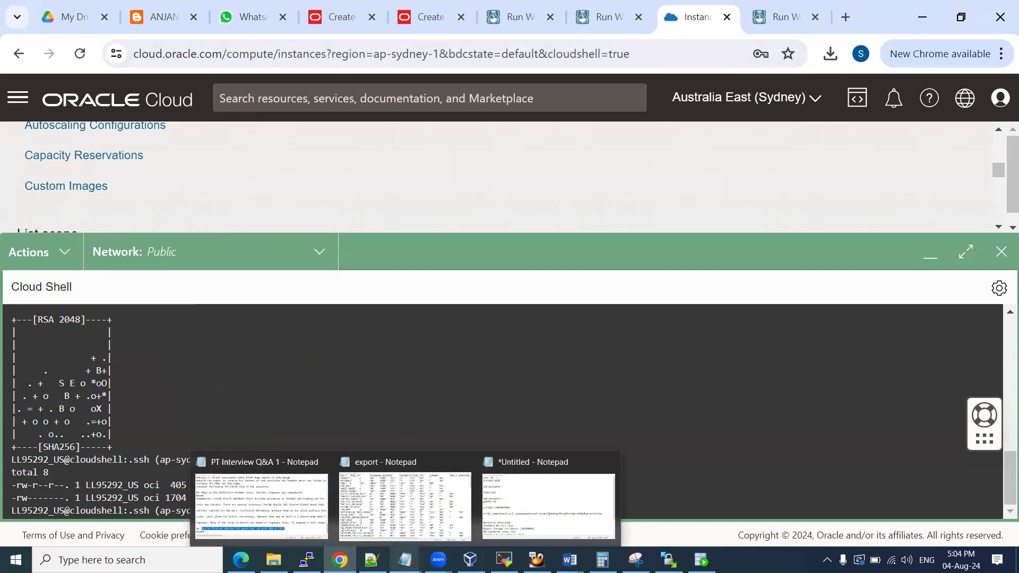
{"action": "left_click", "coordinate": [16, 560]}
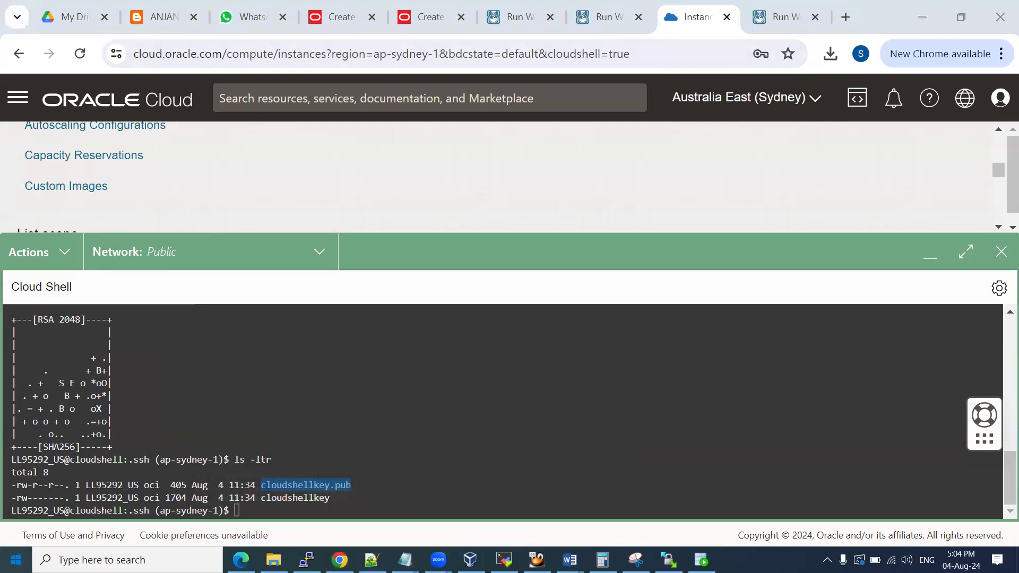
{"action": "type", "text": "note"}
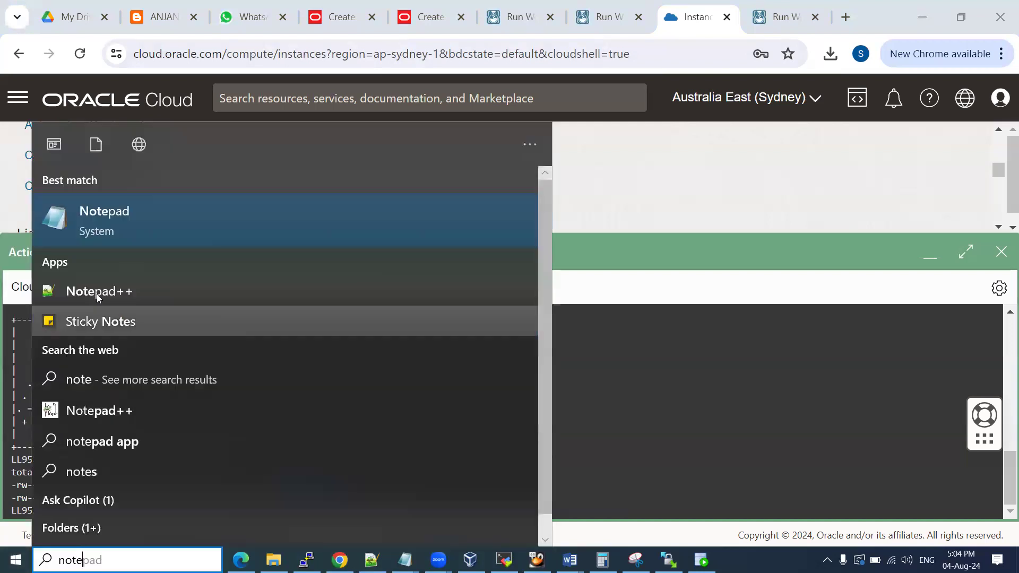
{"action": "left_click", "coordinate": [130, 214]}
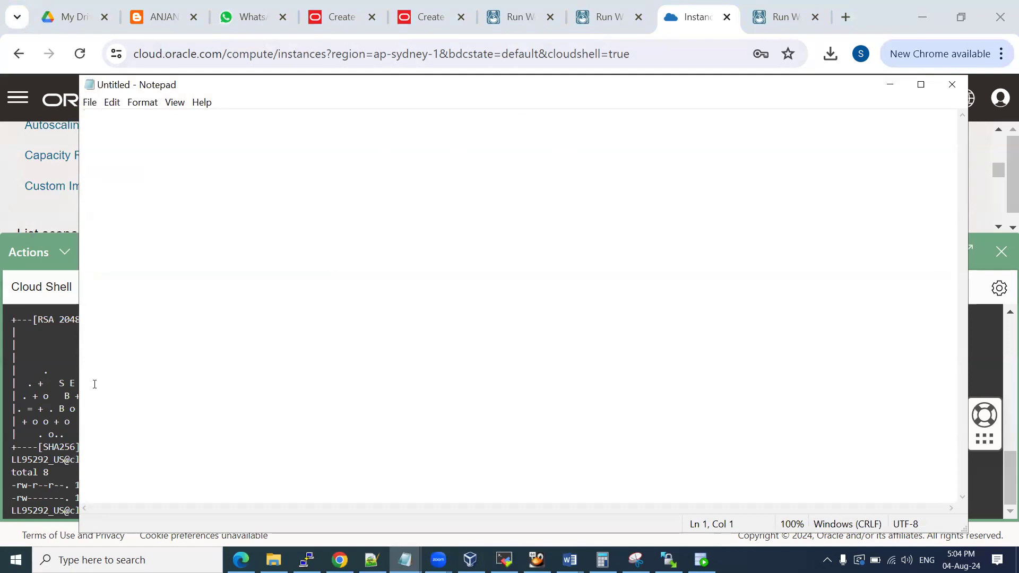
{"action": "left_click", "coordinate": [41, 387]}
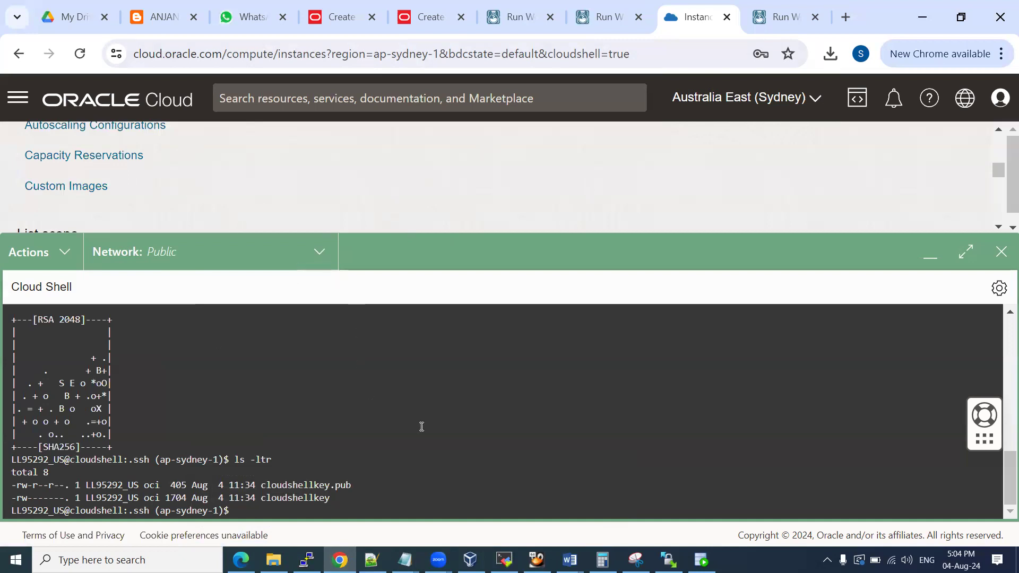
Display the public key with cat cloudshellkey.pub and paste the command with its output into the blank Notepad document
{"action": "double_click", "coordinate": [313, 484]}
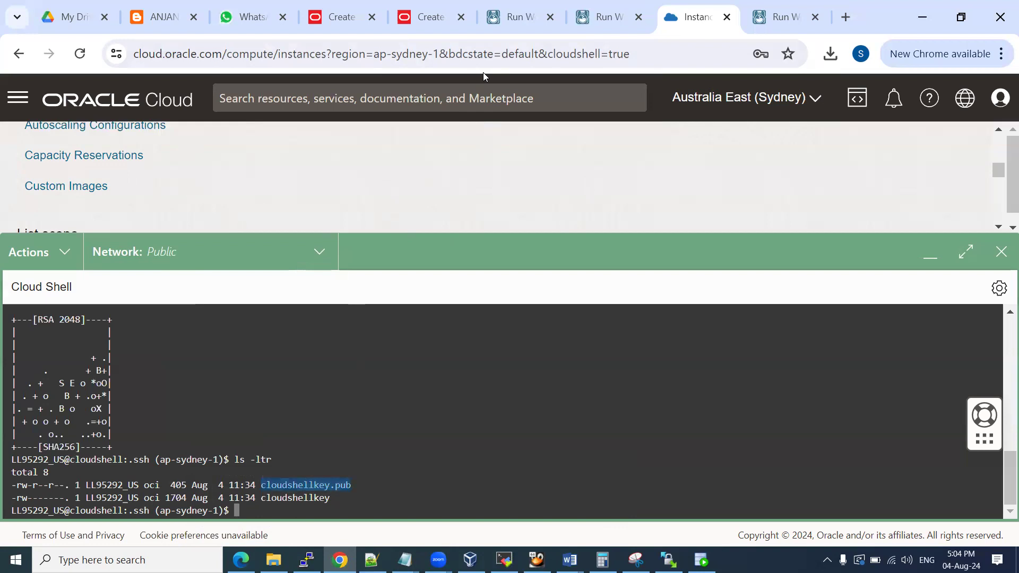
{"action": "key", "text": "alt+Tab"}
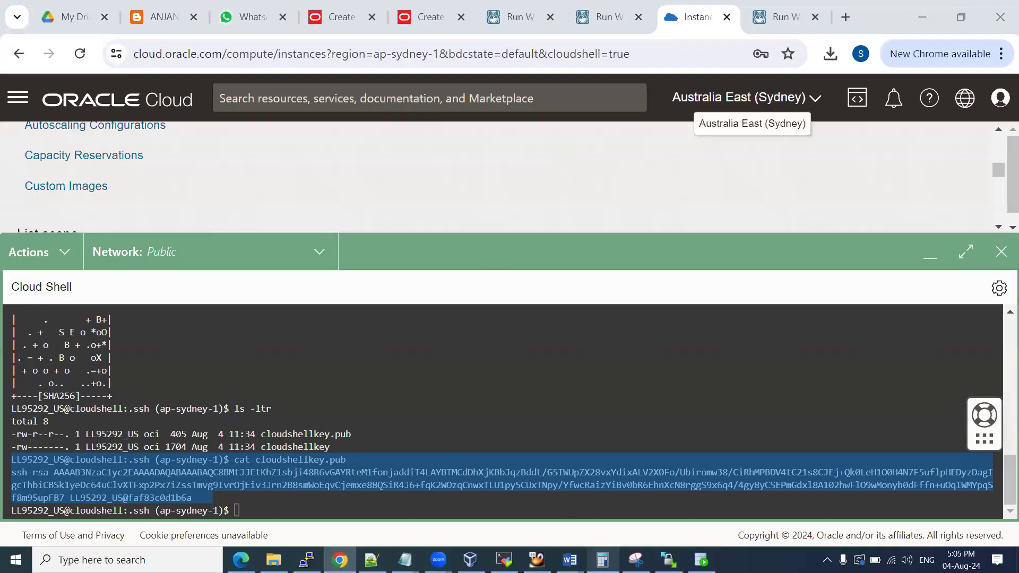
{"action": "mouse_move", "coordinate": [405, 559]}
{"action": "left_click", "coordinate": [612, 502]}
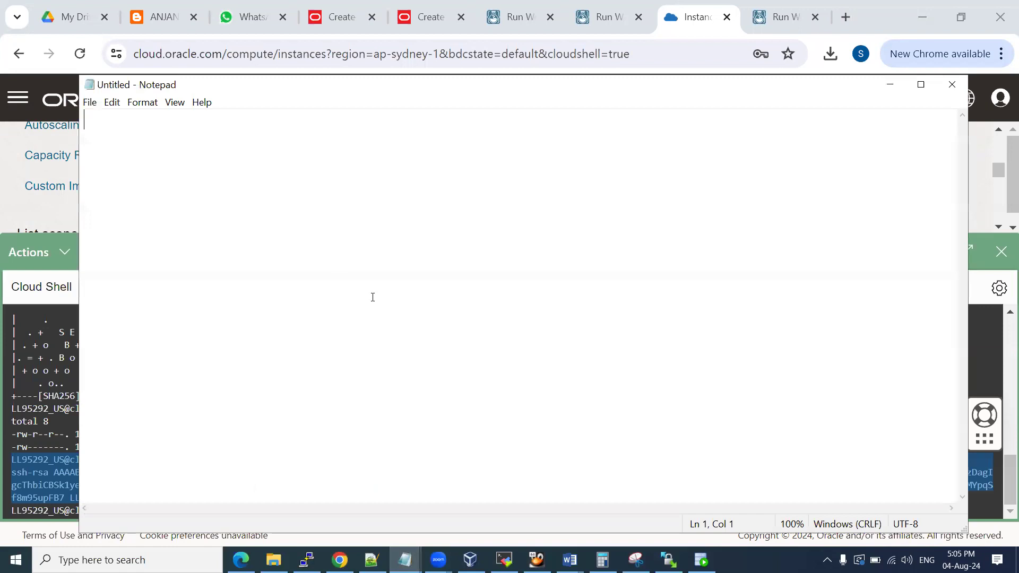
{"action": "key", "text": "ctrl+v"}
{"action": "key", "text": "Return"}
{"action": "key", "text": "Return"}
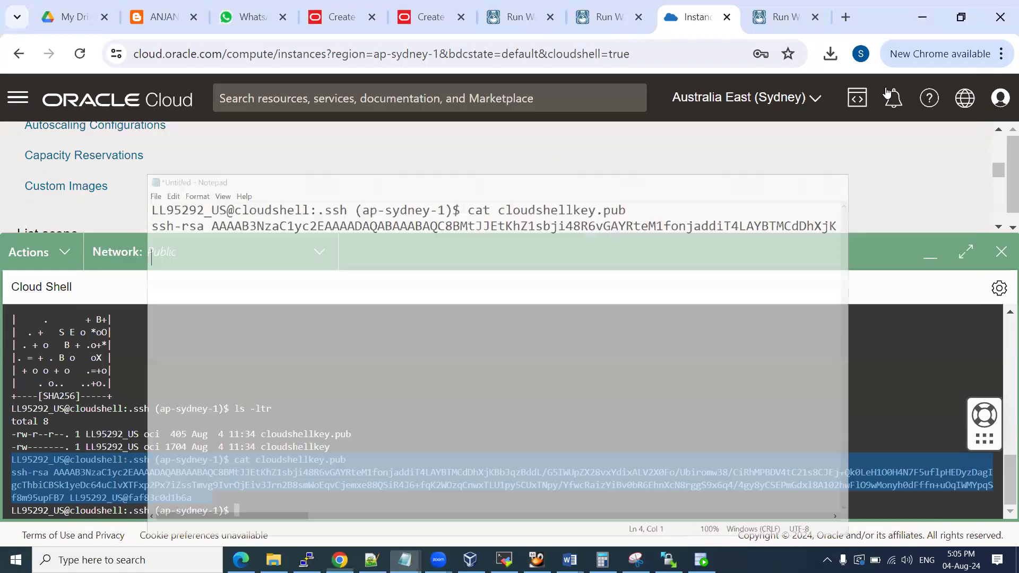
{"action": "left_click", "coordinate": [890, 85]}
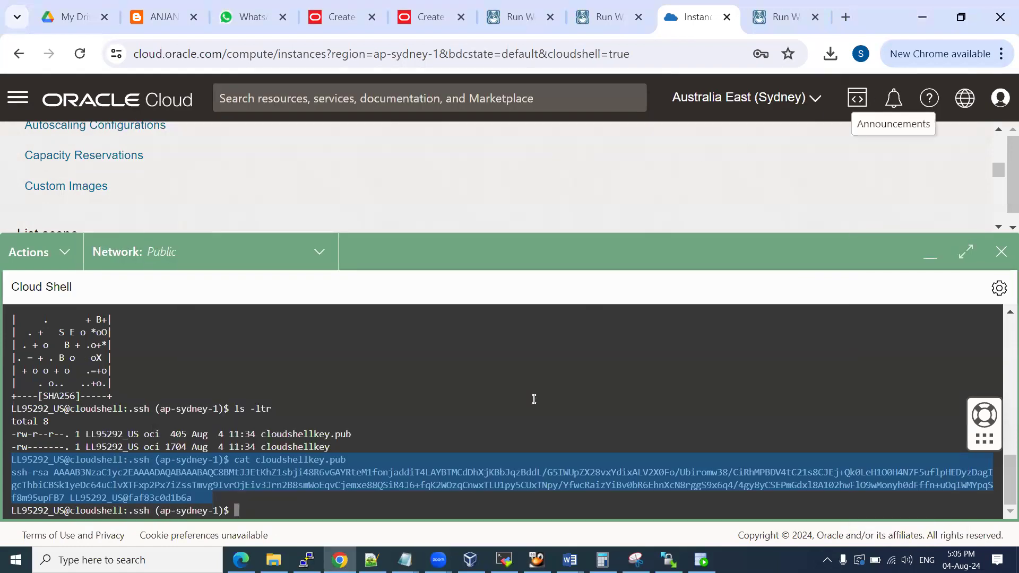
Review steps 4 to 6 of Task 1 in the LiveLabs instructions and collapse Lab 1: Generate SSH Keys
{"action": "left_click", "coordinate": [448, 400]}
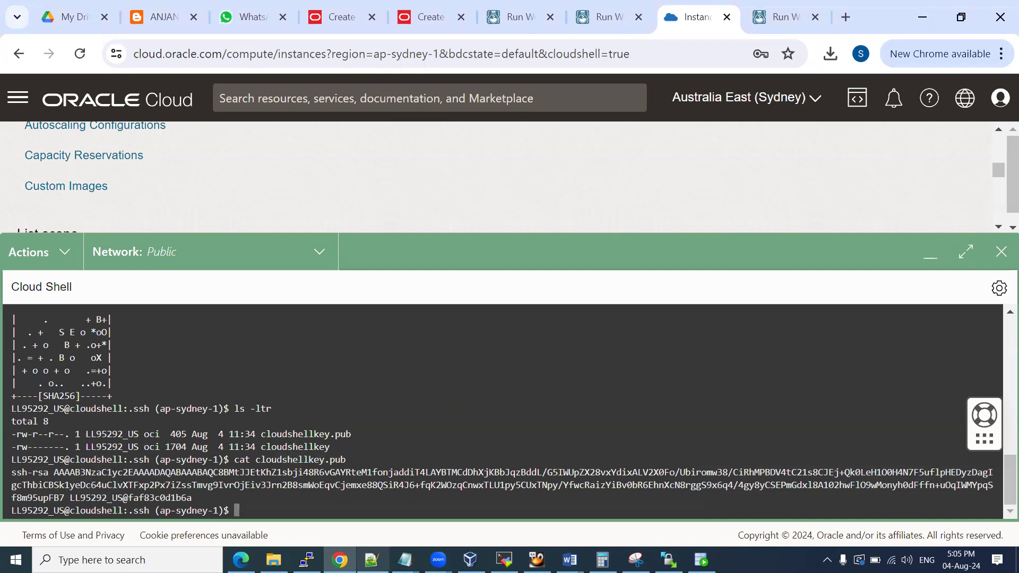
{"action": "left_click", "coordinate": [774, 18]}
{"action": "scroll", "coordinate": [525, 368], "scroll_direction": "down", "scroll_amount": 6}
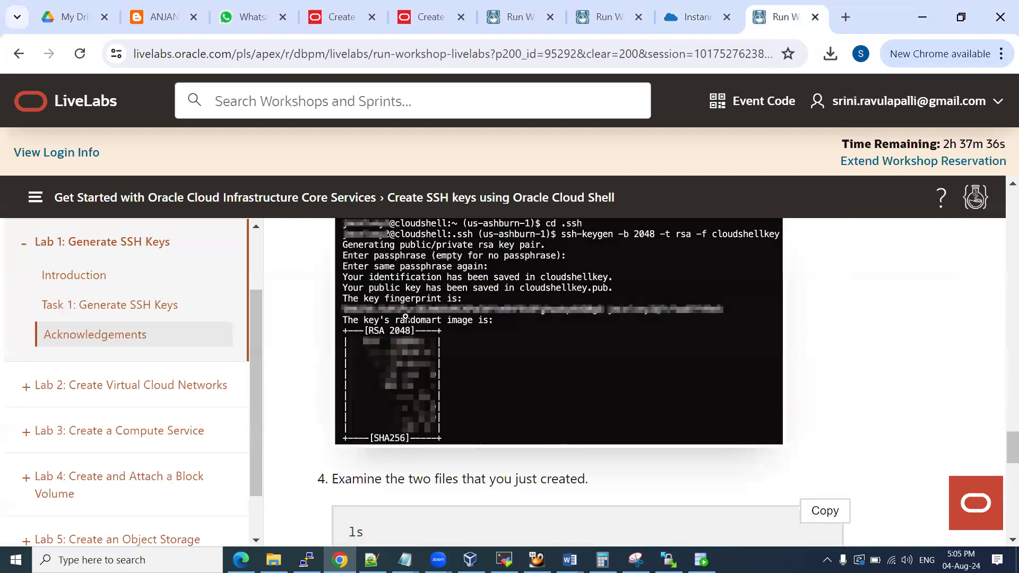
{"action": "scroll", "coordinate": [426, 329], "scroll_direction": "down", "scroll_amount": 5}
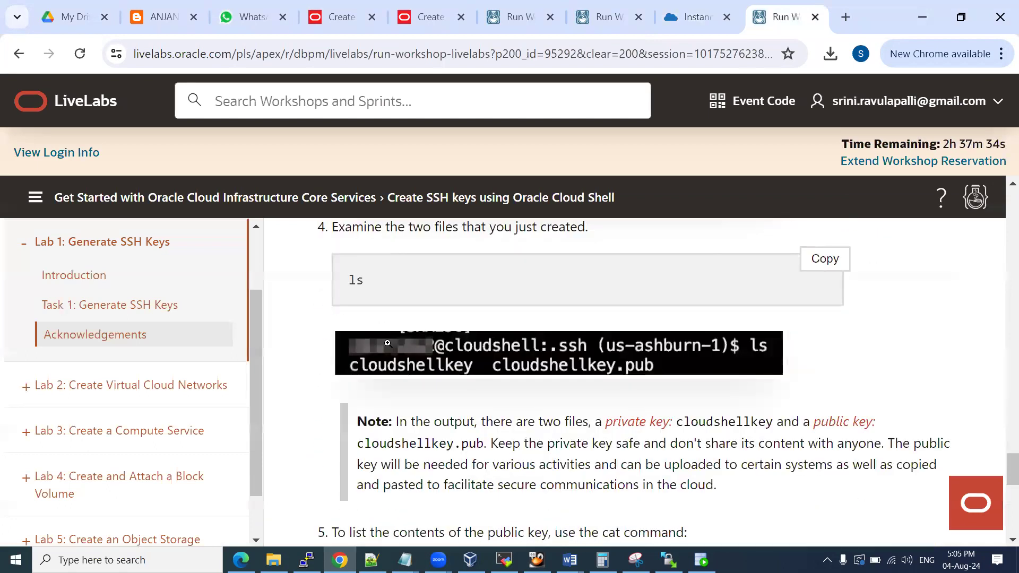
{"action": "scroll", "coordinate": [560, 365], "scroll_direction": "down", "scroll_amount": 3}
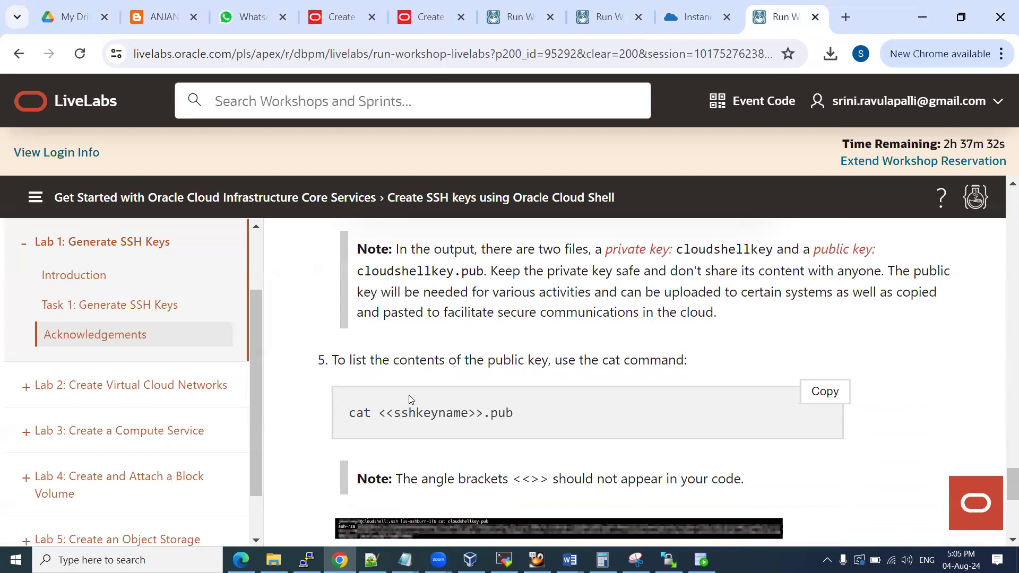
{"action": "left_click_drag", "start_coordinate": [355, 414], "coordinate": [519, 417]}
{"action": "scroll", "coordinate": [519, 403], "scroll_direction": "down", "scroll_amount": 2}
{"action": "left_click_drag", "start_coordinate": [613, 395], "coordinate": [770, 394]}
{"action": "scroll", "coordinate": [598, 427], "scroll_direction": "down", "scroll_amount": 1}
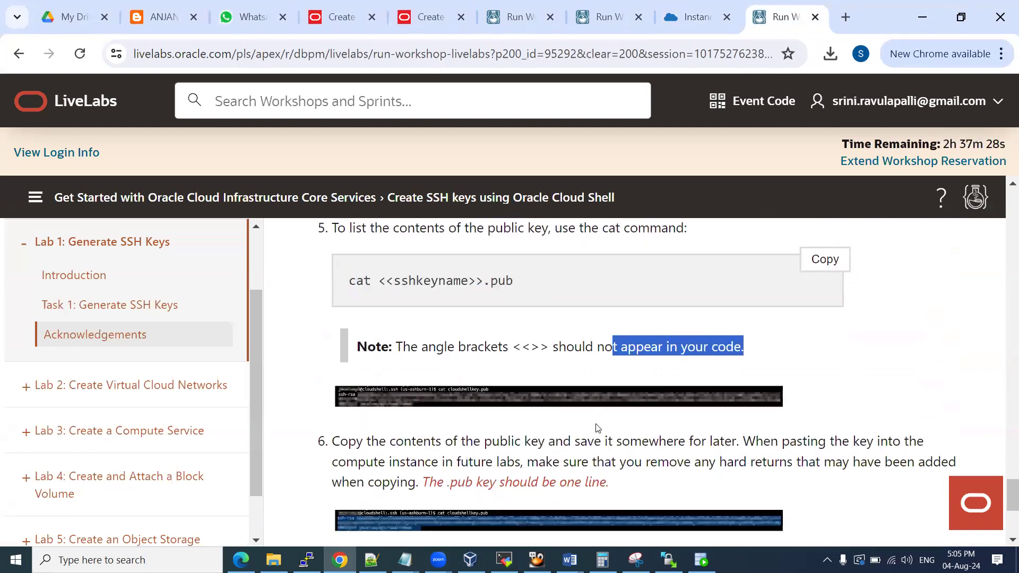
{"action": "scroll", "coordinate": [598, 427], "scroll_direction": "down", "scroll_amount": 3}
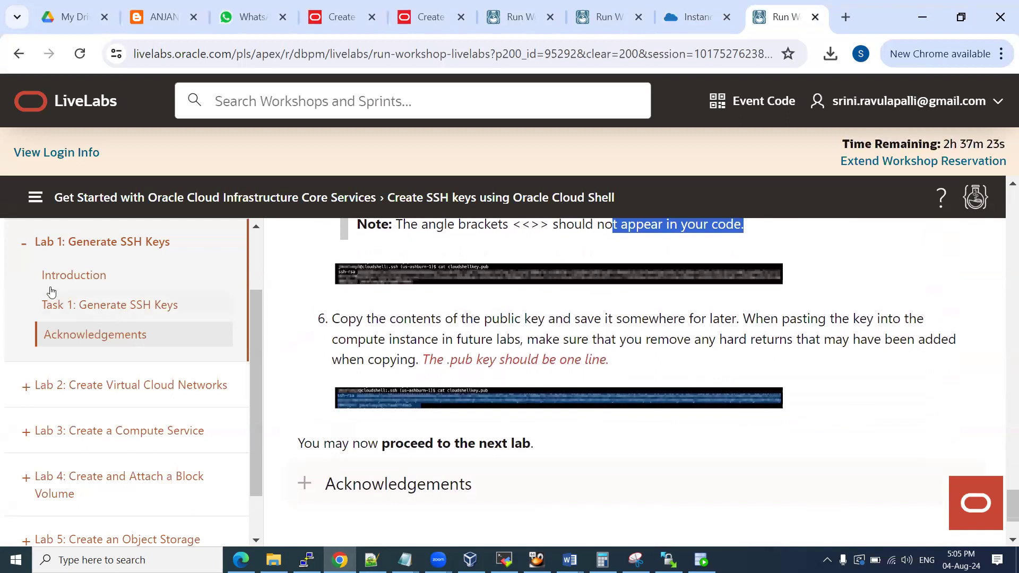
{"action": "left_click", "coordinate": [25, 255]}
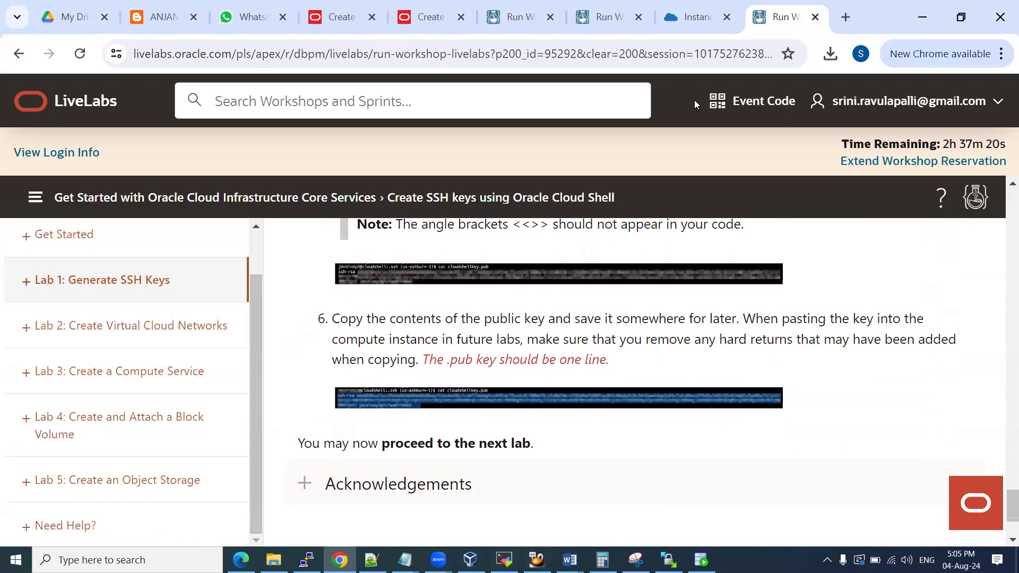
Insert the copied Cloud Shell screenshot below the Lab-1 Generate SSH Keys heading in the Word document
{"action": "left_click", "coordinate": [696, 19]}
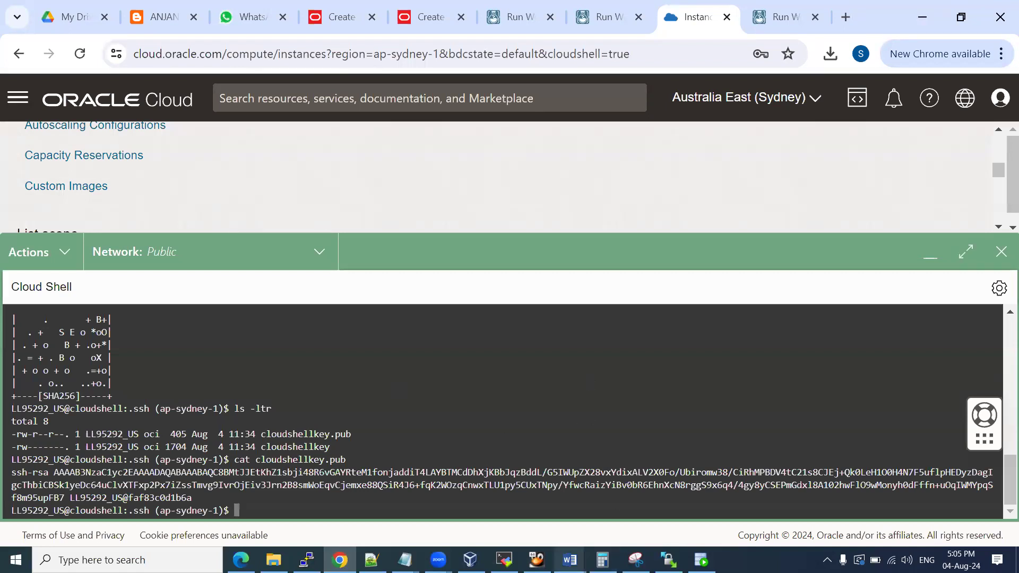
{"action": "mouse_move", "coordinate": [569, 560]}
{"action": "left_click", "coordinate": [666, 510]}
{"action": "key", "text": "Return"}
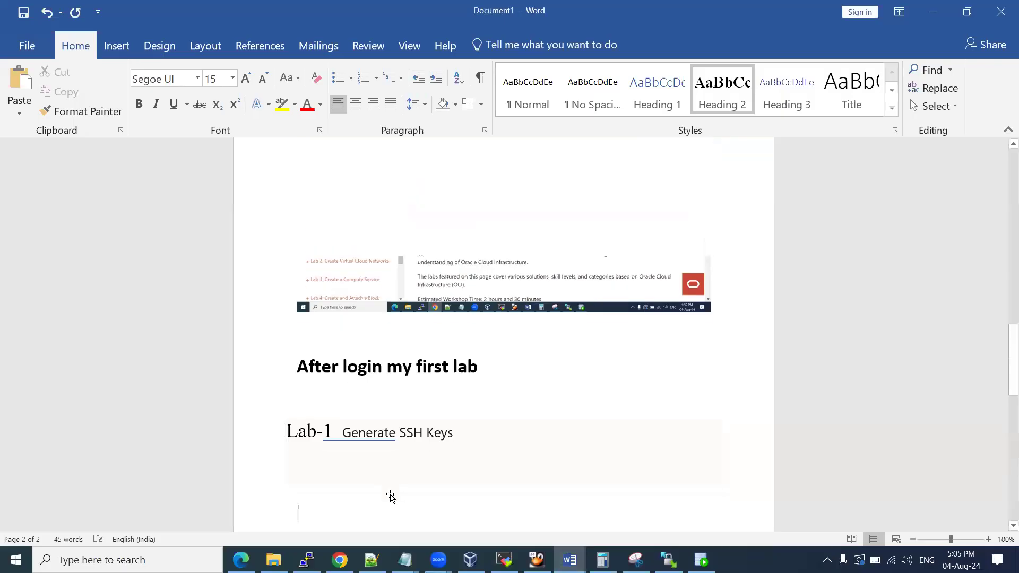
{"action": "key", "text": "ctrl+v"}
{"action": "key", "text": "Return"}
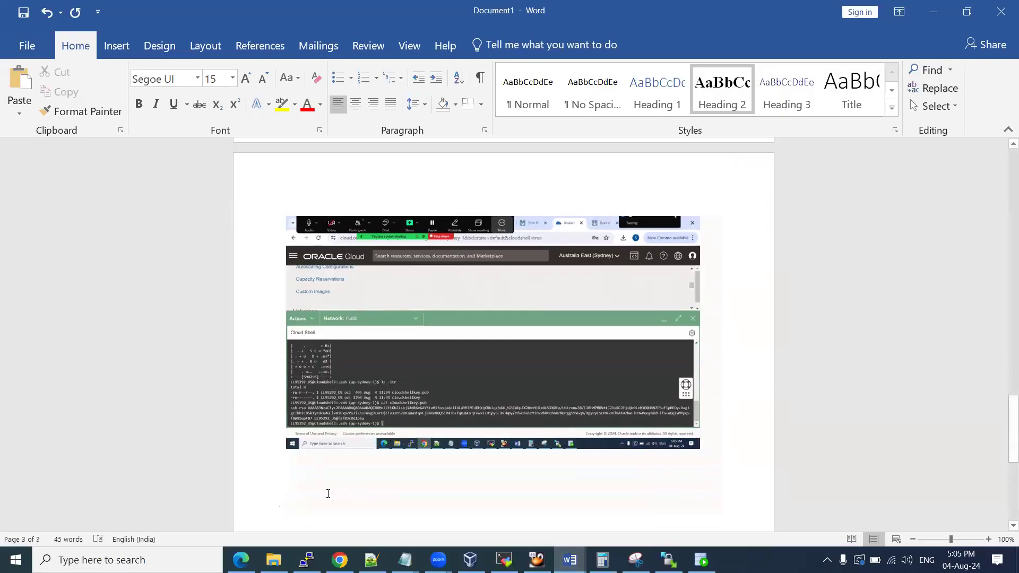
{"action": "left_click", "coordinate": [499, 558]}
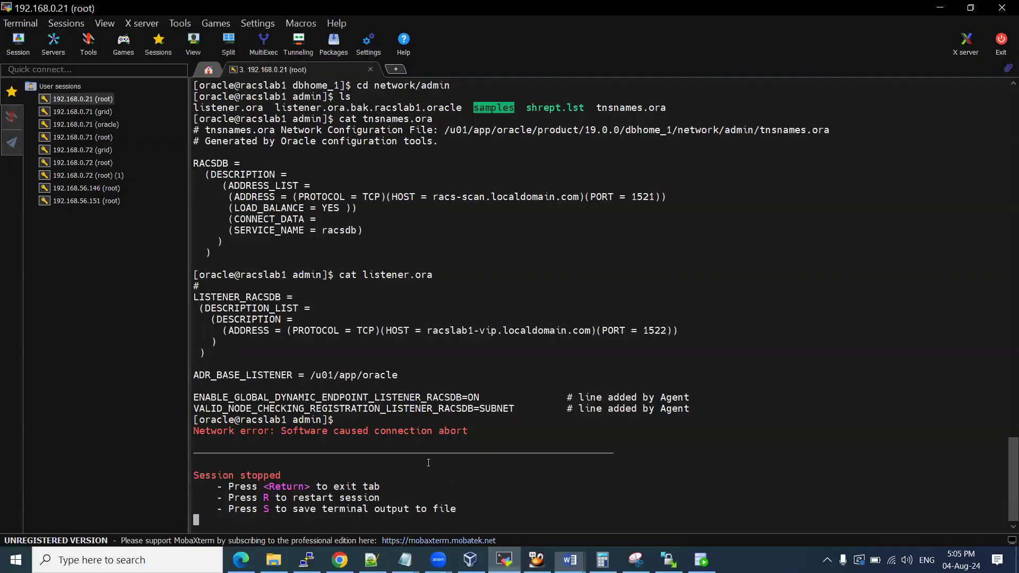
{"action": "key", "text": "alt+Tab"}
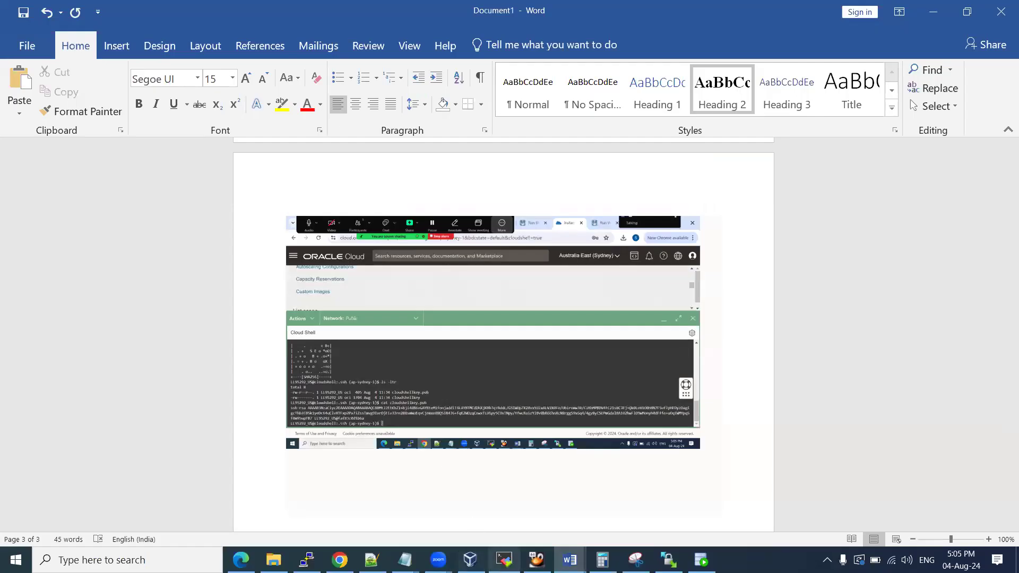
Run history in Cloud Shell and copy the command together with its output
{"action": "key", "text": "alt+Tab"}
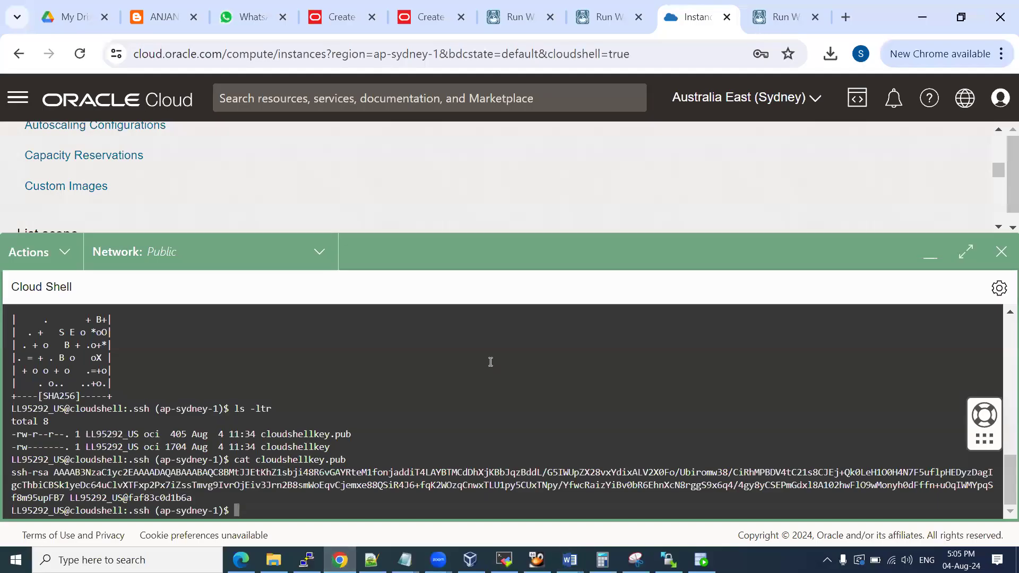
{"action": "left_click", "coordinate": [760, 24]}
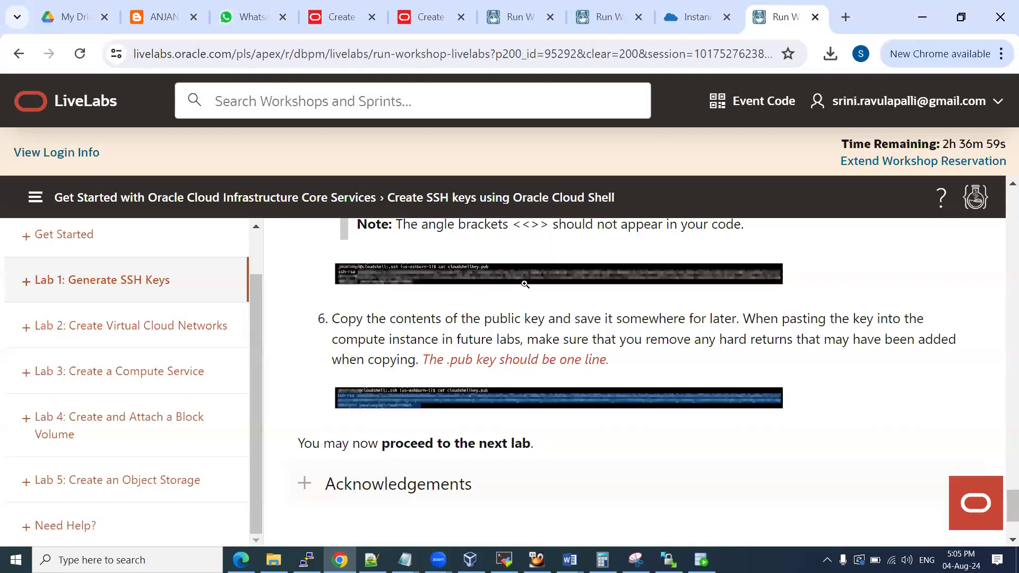
{"action": "left_click", "coordinate": [692, 18]}
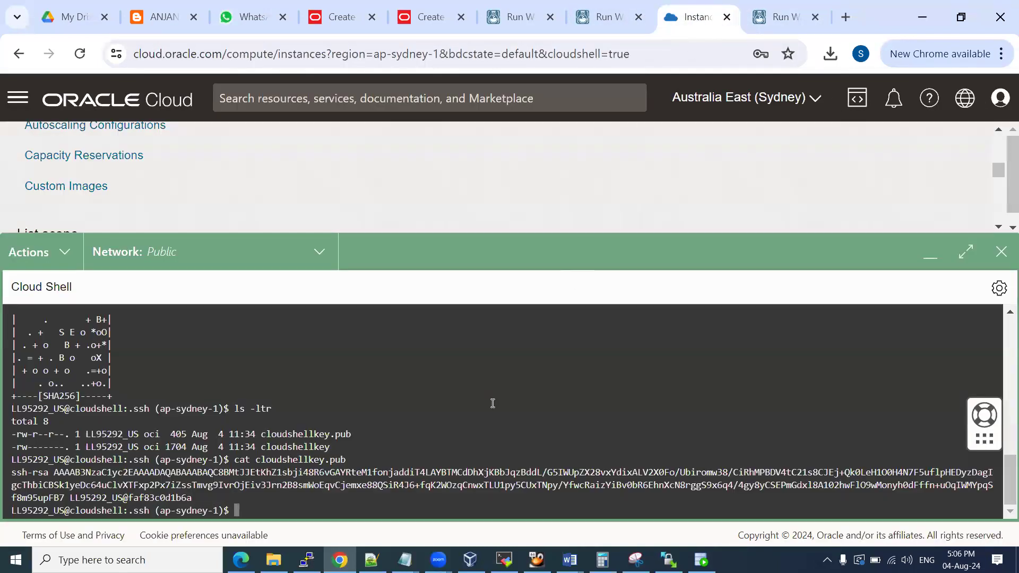
{"action": "type", "text": "history"}
{"action": "key", "text": "Return"}
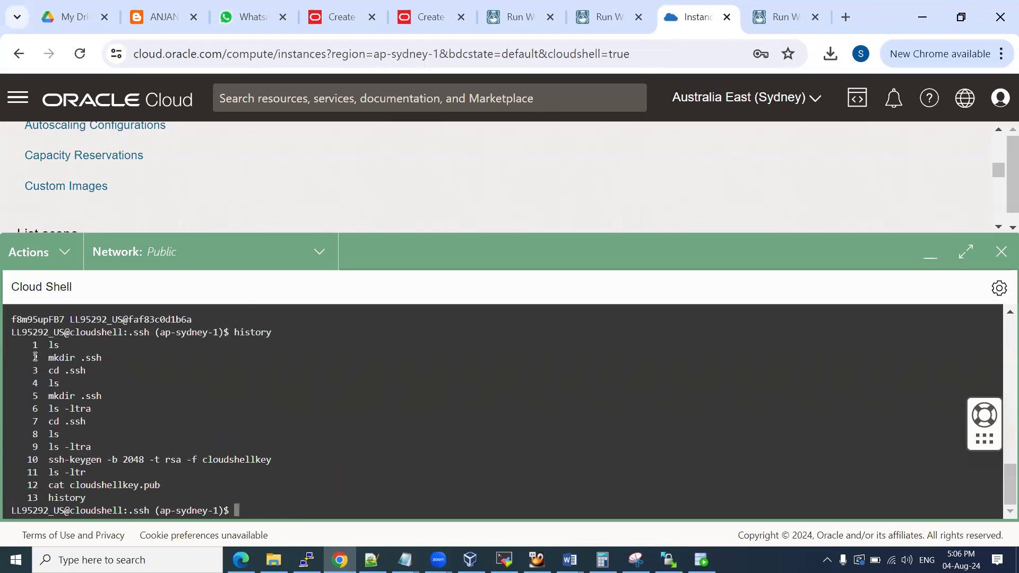
{"action": "left_click_drag", "start_coordinate": [12, 332], "coordinate": [183, 448]}
{"action": "left_click_drag", "start_coordinate": [245, 503], "coordinate": [252, 512]}
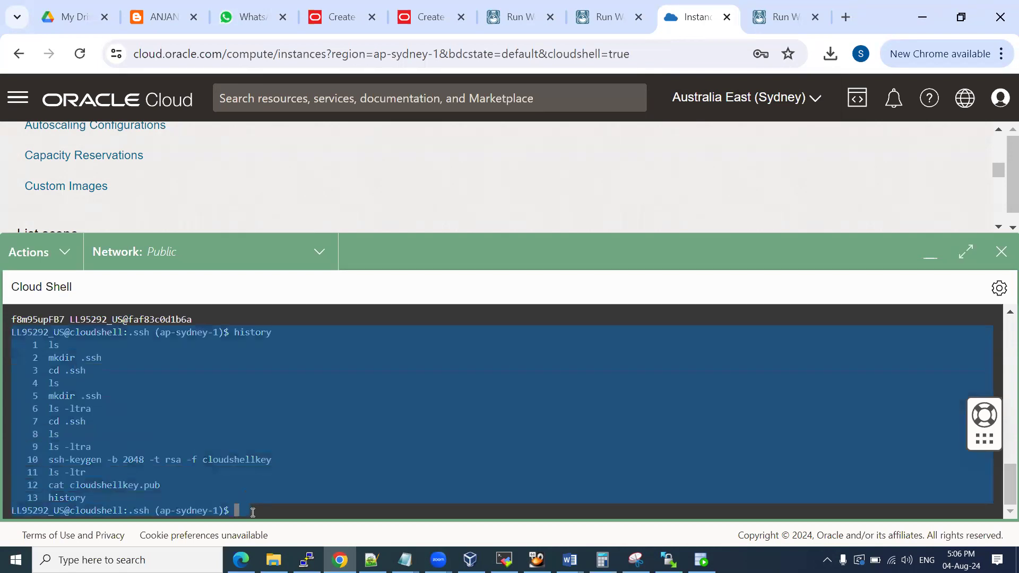
{"action": "right_click", "coordinate": [254, 435]}
{"action": "left_click", "coordinate": [296, 144]}
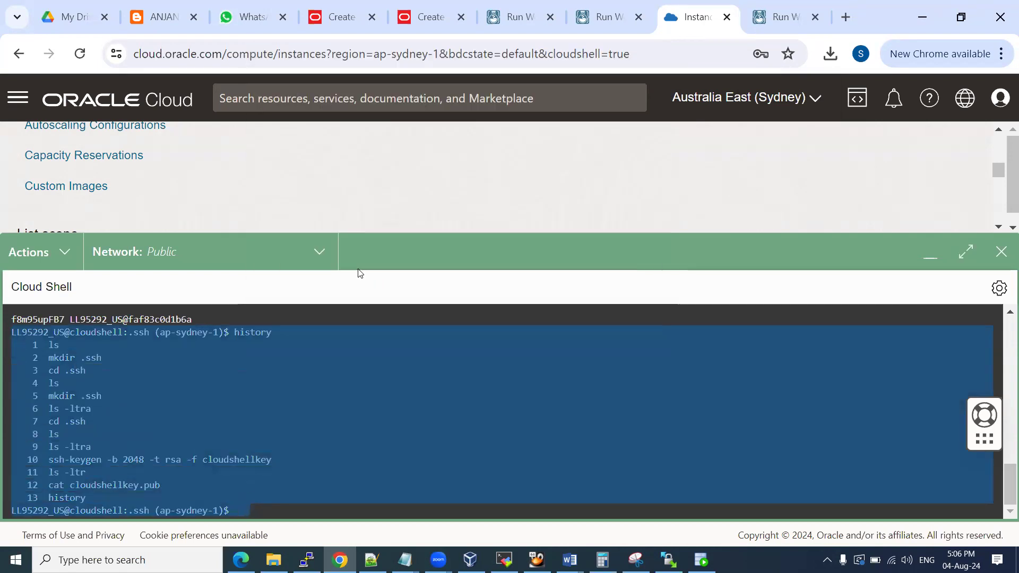
Paste the copied command history below the Cloud Shell screenshot in the Word document
{"action": "left_click", "coordinate": [593, 469]}
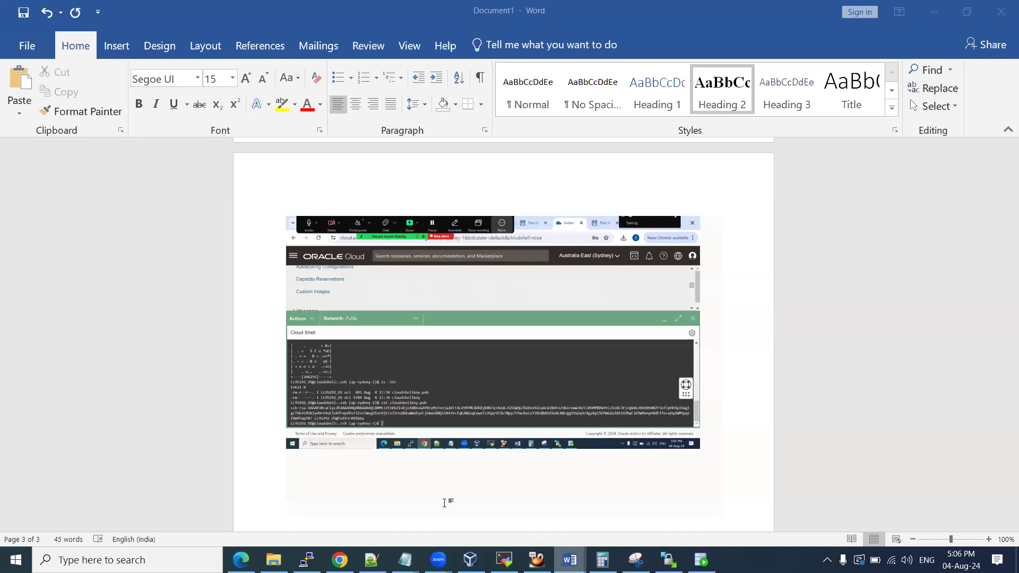
{"action": "key", "text": "ctrl+v"}
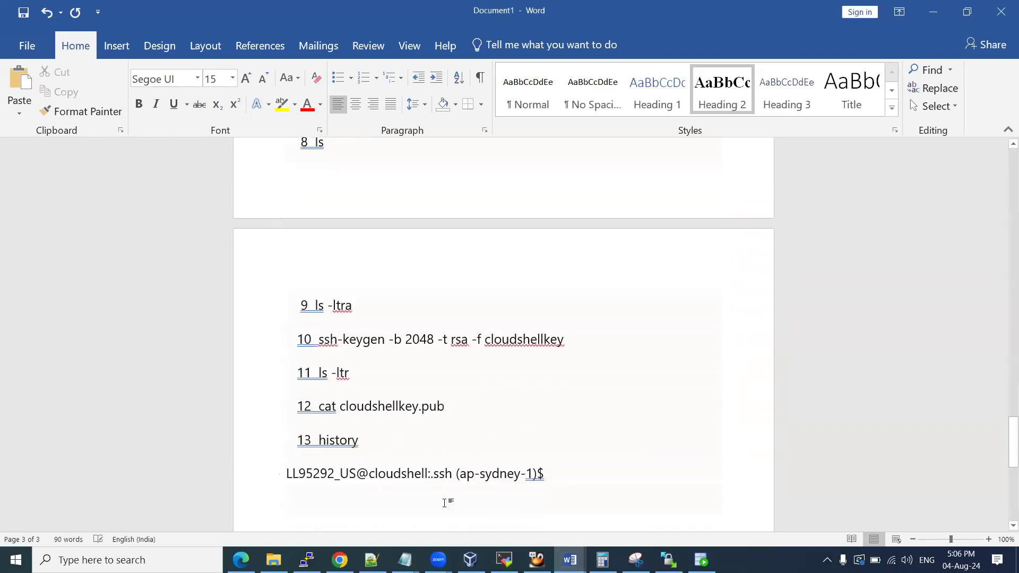
{"action": "key", "text": "ctrl+s"}
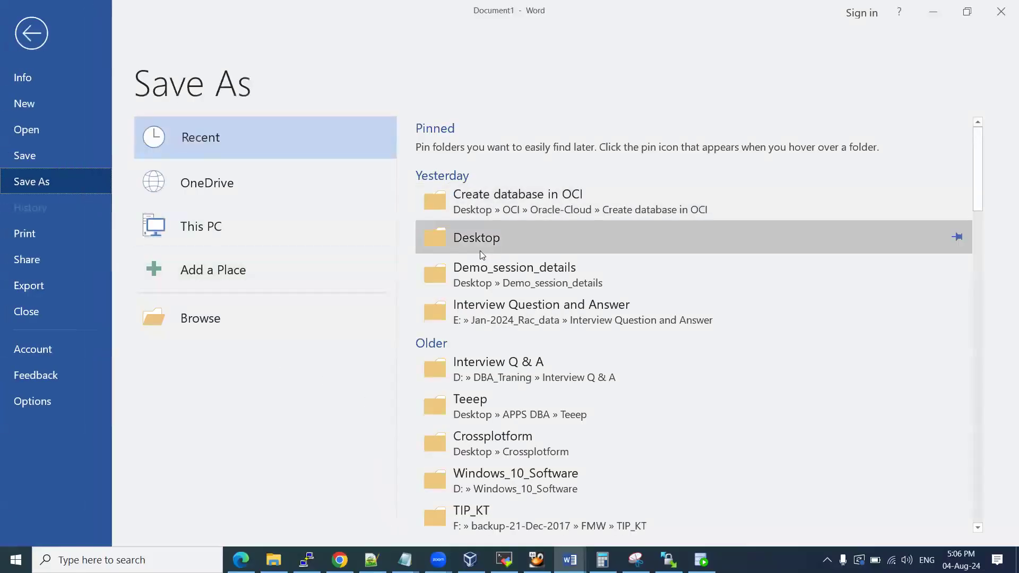
{"action": "key", "text": "Escape"}
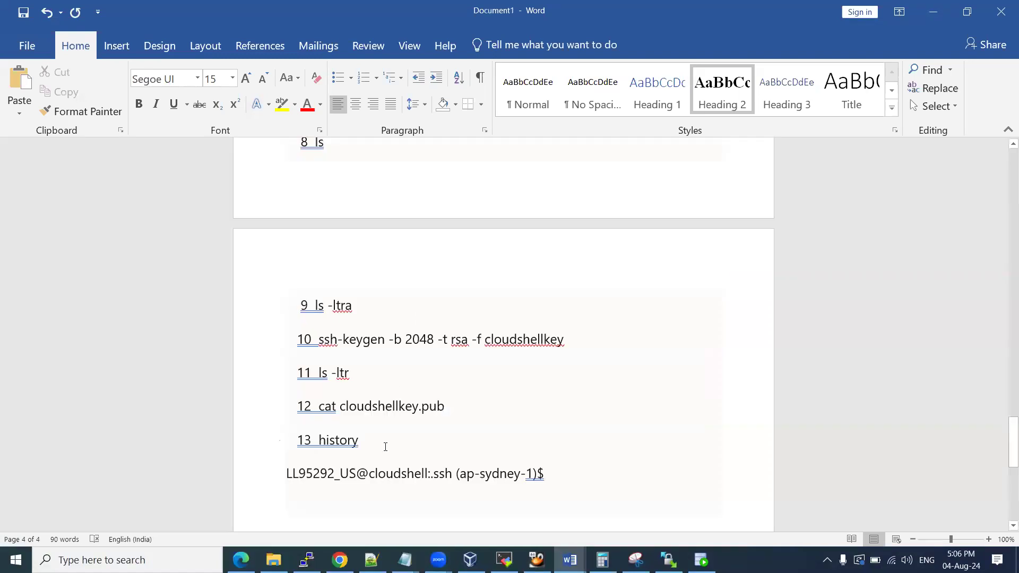
{"action": "scroll", "coordinate": [385, 447], "scroll_direction": "down", "scroll_amount": 1}
Exit the Cloud Shell session in the Oracle Cloud console and confirm ending it
{"action": "key", "text": "alt+Tab"}
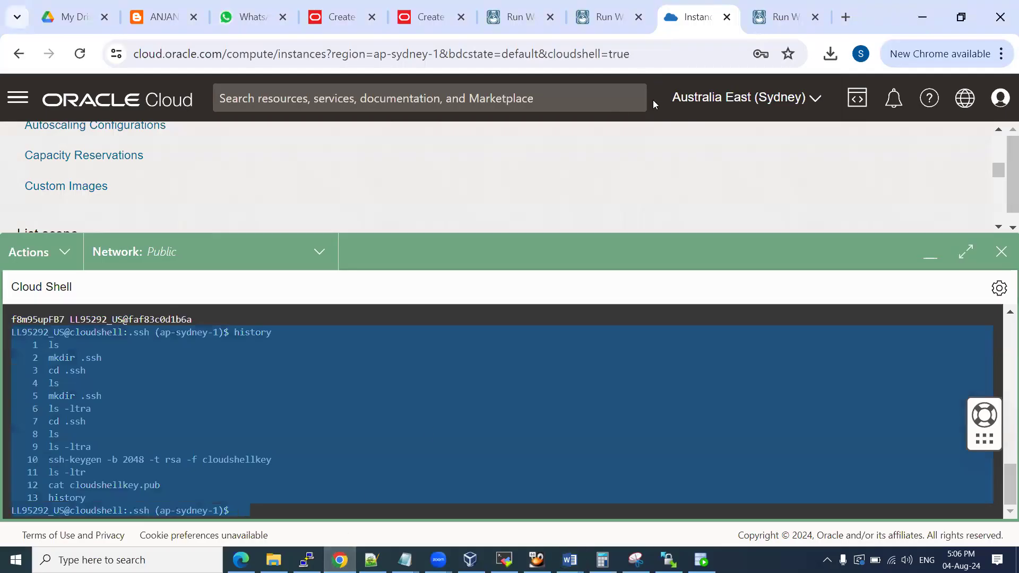
{"action": "left_click", "coordinate": [1001, 252]}
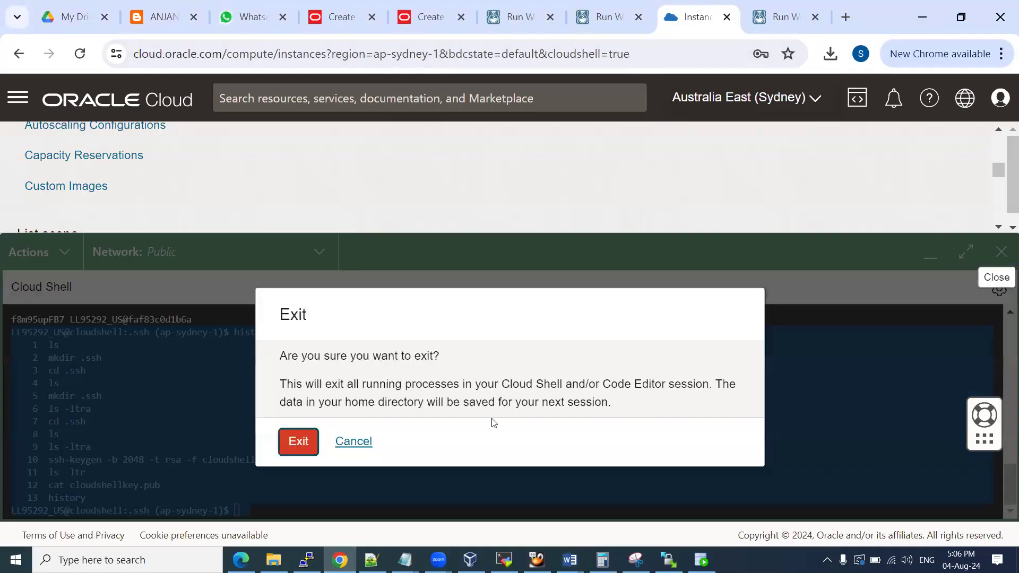
{"action": "left_click", "coordinate": [296, 445]}
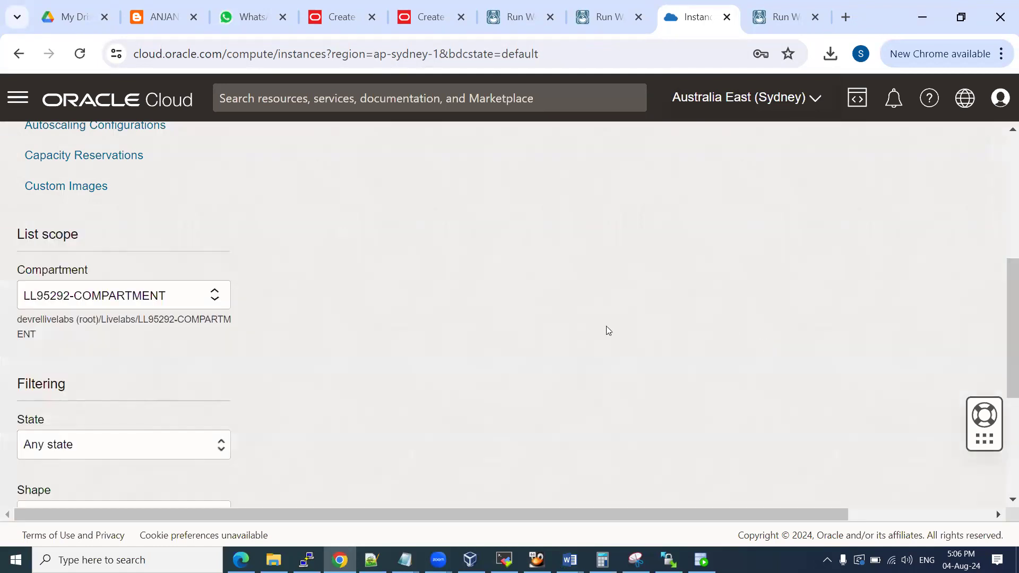
{"action": "scroll", "coordinate": [607, 330], "scroll_direction": "up", "scroll_amount": 4}
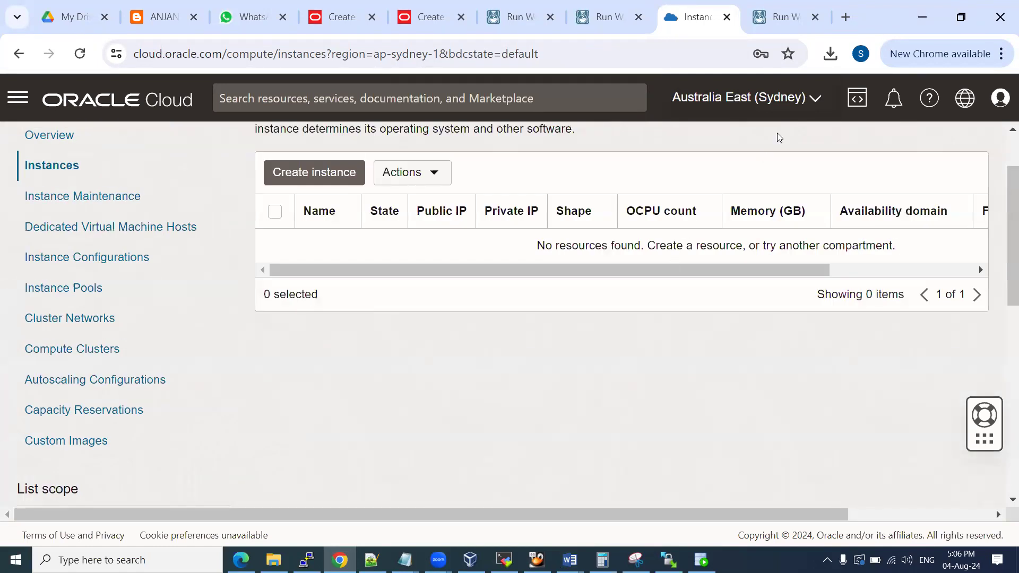
{"action": "left_click", "coordinate": [858, 98]}
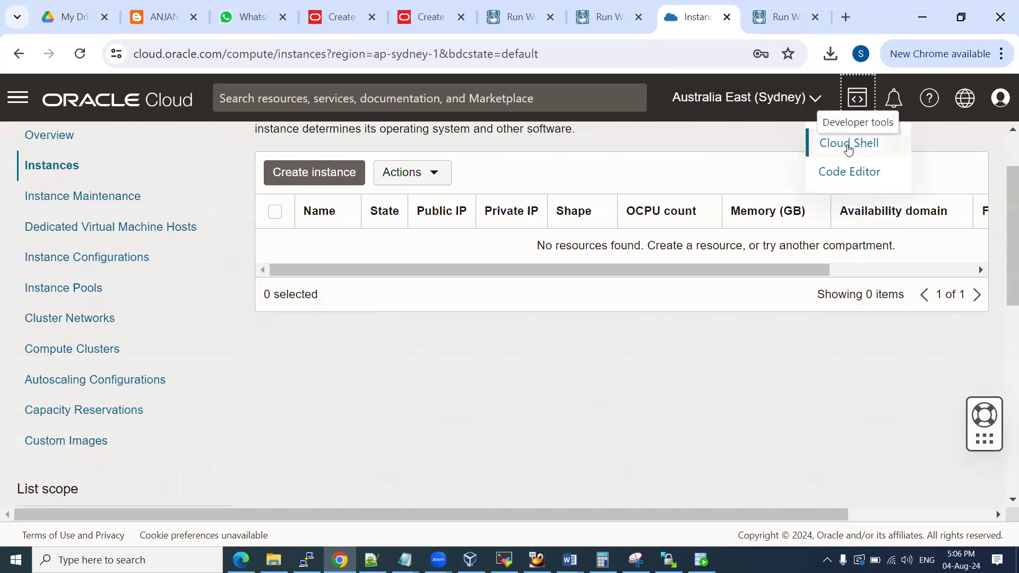
Switch to the LiveLabs workshop and open Lab 2: Create Virtual Cloud Networks
{"action": "left_click", "coordinate": [610, 18]}
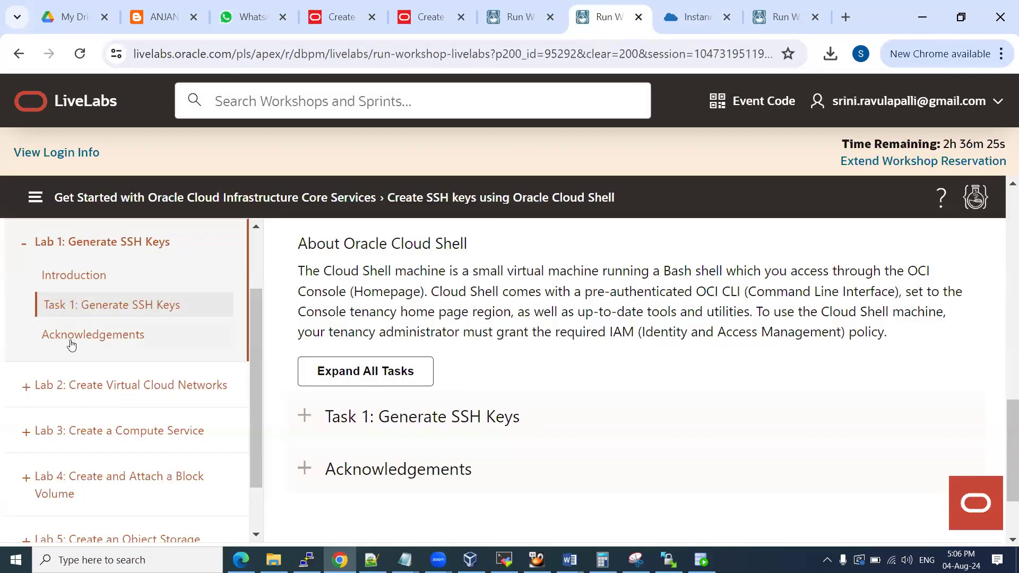
{"action": "scroll", "coordinate": [72, 344], "scroll_direction": "up", "scroll_amount": 2}
{"action": "left_click", "coordinate": [25, 334]}
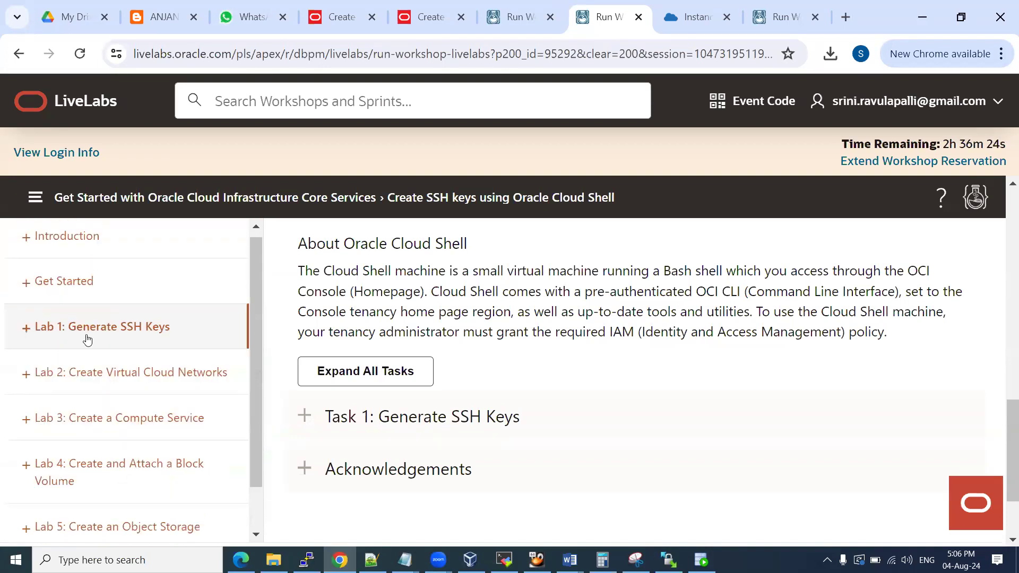
{"action": "left_click", "coordinate": [29, 378]}
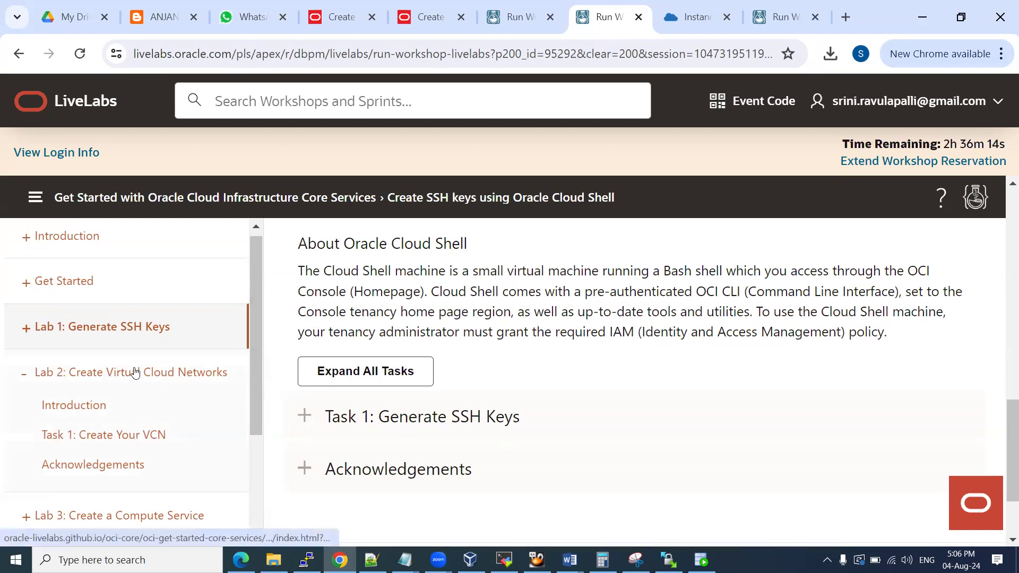
{"action": "left_click", "coordinate": [136, 372]}
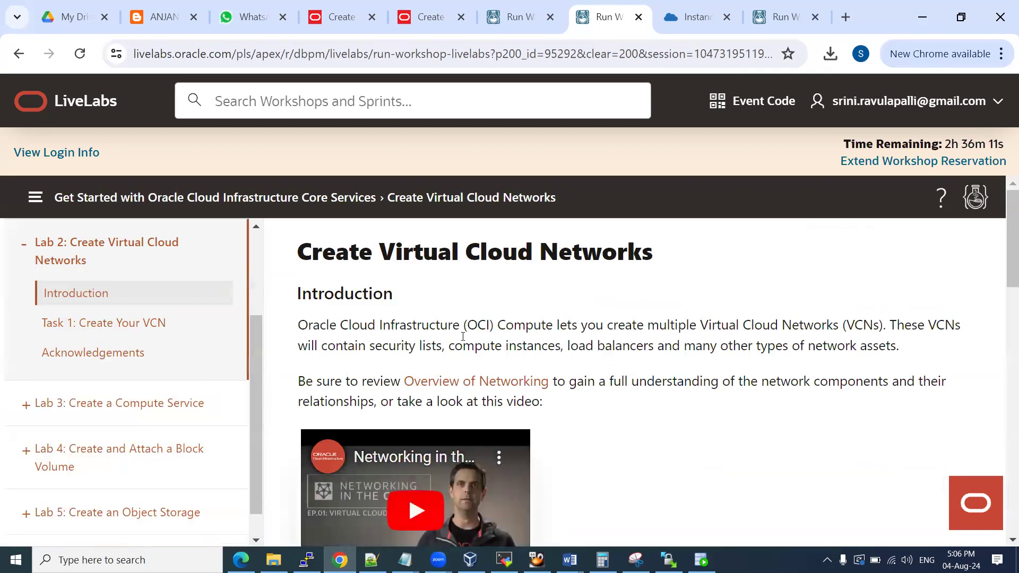
Read the Lab 2 introduction, including what VCNs contain, and the lab's prerequisites
{"action": "left_click_drag", "start_coordinate": [459, 342], "coordinate": [898, 348]}
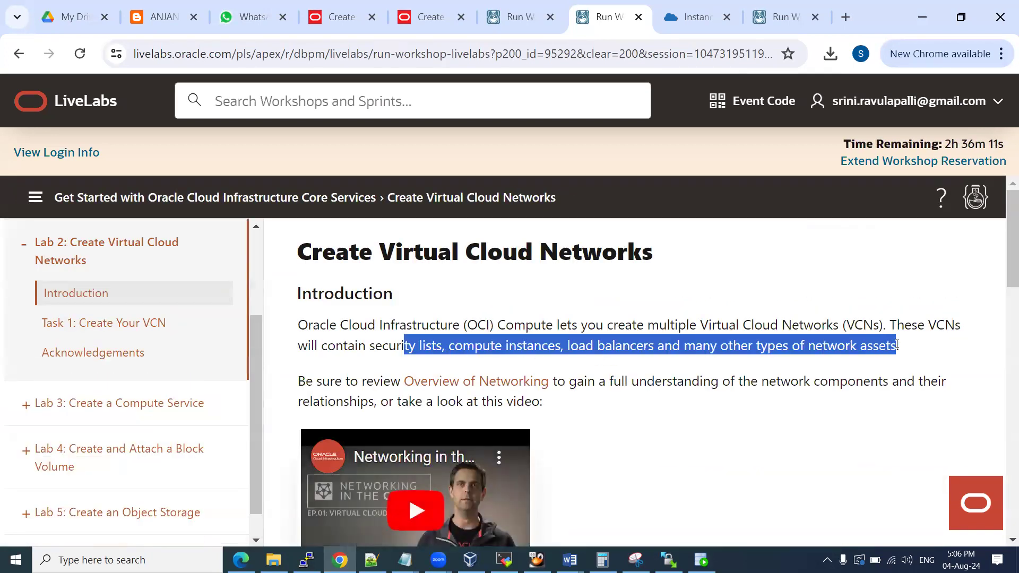
{"action": "left_click", "coordinate": [335, 353]}
{"action": "left_click_drag", "start_coordinate": [383, 346], "coordinate": [899, 337]}
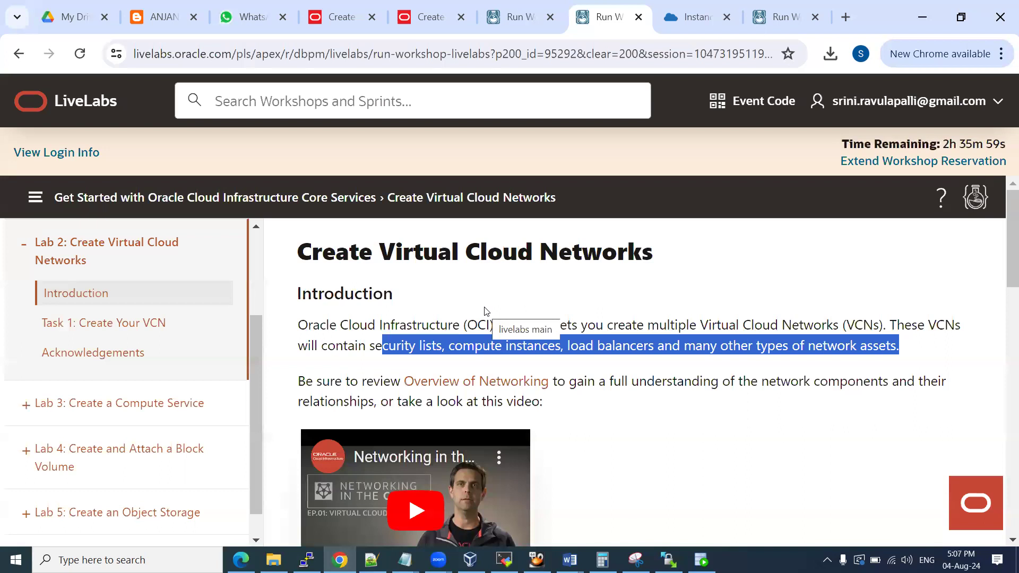
{"action": "scroll", "coordinate": [485, 311], "scroll_direction": "down", "scroll_amount": 4}
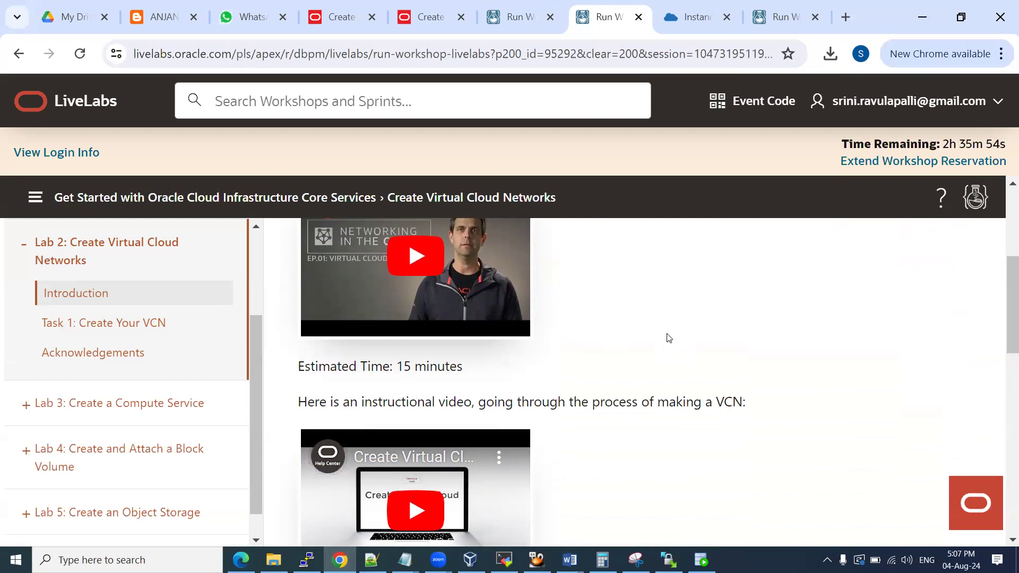
{"action": "scroll", "coordinate": [669, 338], "scroll_direction": "down", "scroll_amount": 5}
{"action": "scroll", "coordinate": [669, 338], "scroll_direction": "down", "scroll_amount": 2}
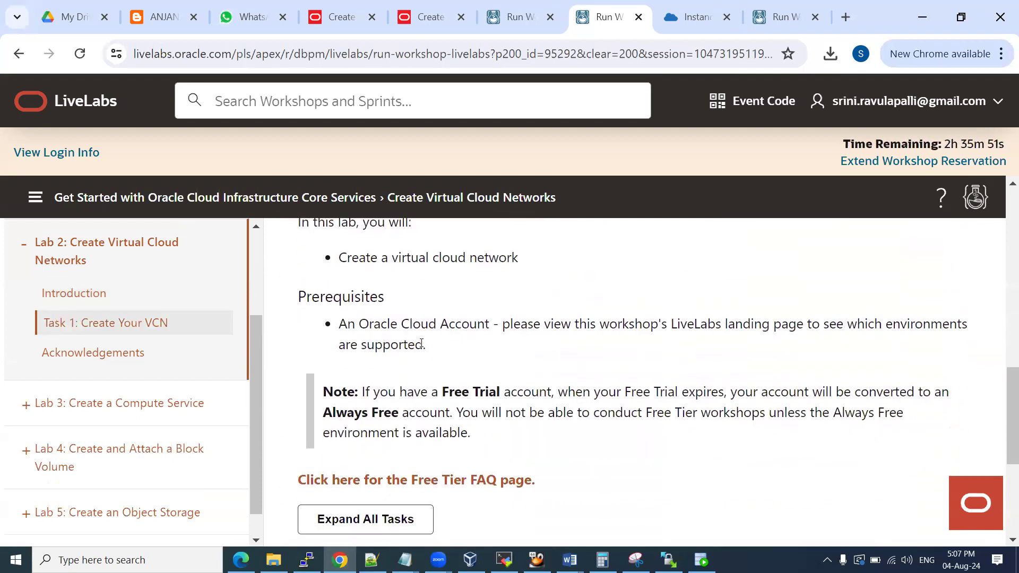
{"action": "left_click_drag", "start_coordinate": [340, 325], "coordinate": [487, 362]}
{"action": "left_click", "coordinate": [373, 336]}
{"action": "left_click_drag", "start_coordinate": [329, 298], "coordinate": [421, 345]}
{"action": "left_click", "coordinate": [476, 351]}
Copy the page heading "Create Virtual Cloud Networks" from the Lab 2 instructions
{"action": "scroll", "coordinate": [466, 356], "scroll_direction": "up", "scroll_amount": 5}
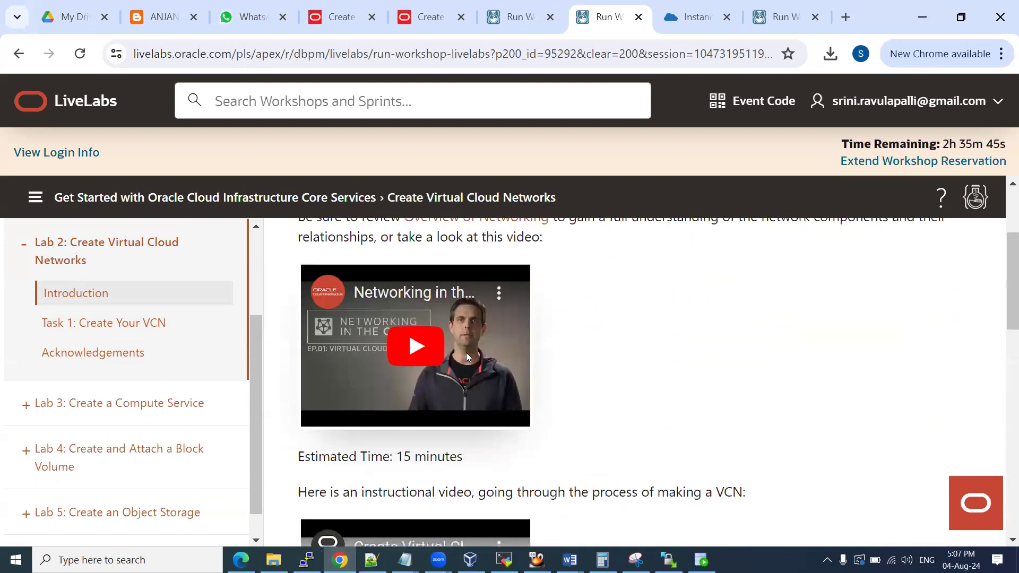
{"action": "scroll", "coordinate": [467, 355], "scroll_direction": "up", "scroll_amount": 3}
{"action": "left_click_drag", "start_coordinate": [652, 258], "coordinate": [229, 285]}
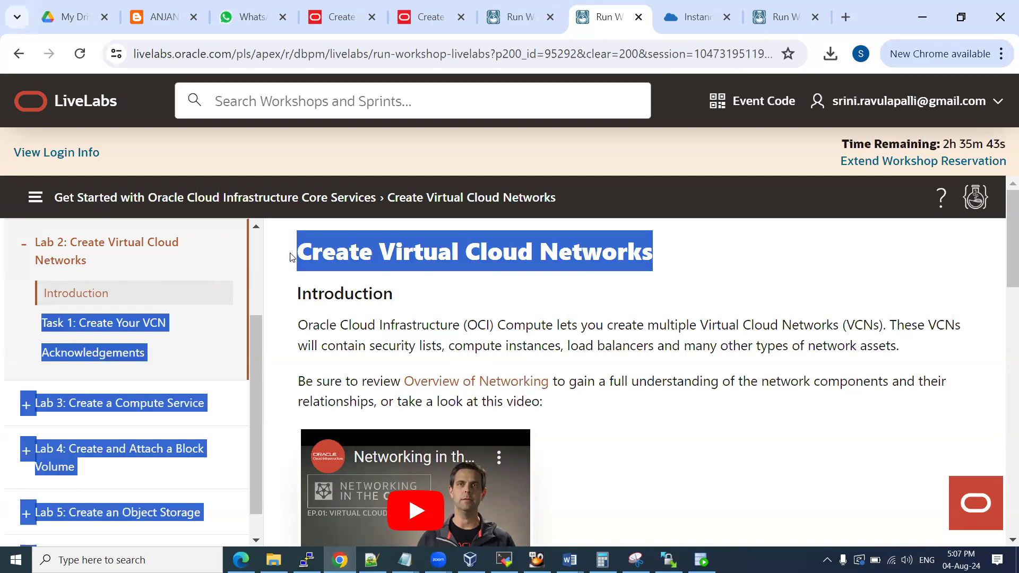
{"action": "left_click_drag", "start_coordinate": [291, 258], "coordinate": [301, 250]}
{"action": "key", "text": "ctrl+c"}
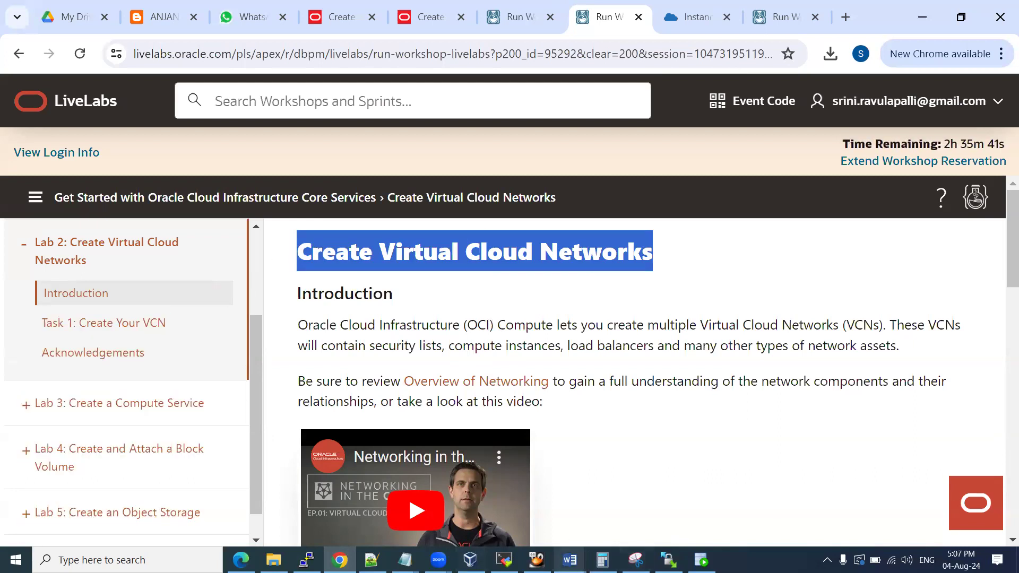
Paste the copied heading below the command history in the Document1 Word file and prefix it with "Lab 2 :"
{"action": "left_click", "coordinate": [570, 560]}
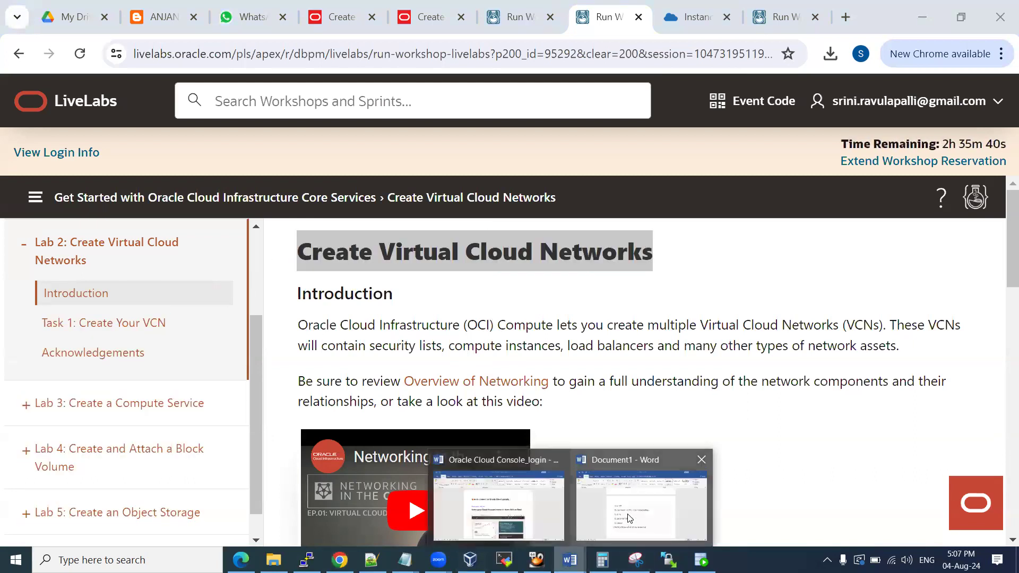
{"action": "left_click", "coordinate": [628, 517]}
{"action": "key", "text": "ctrl+v"}
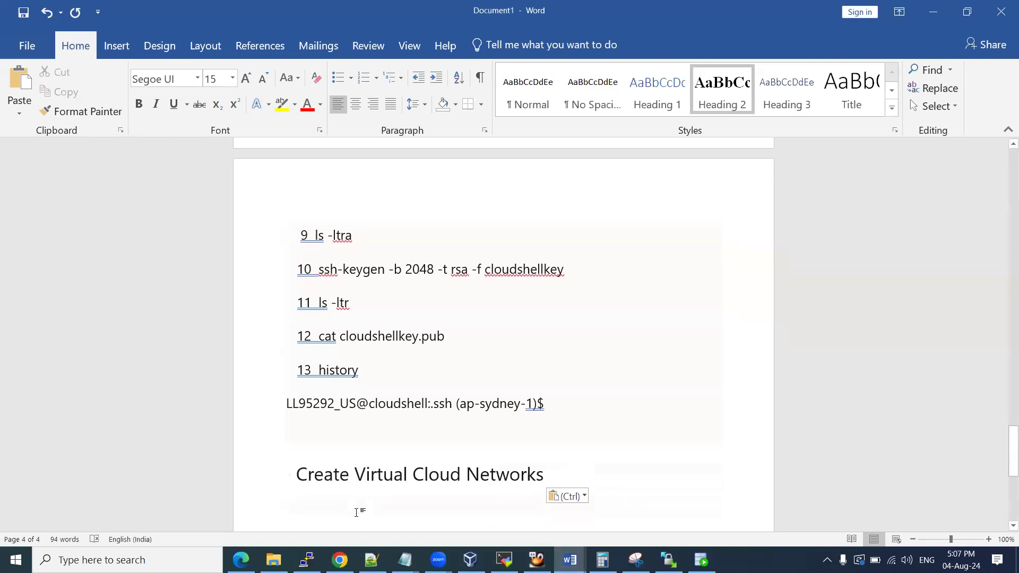
{"action": "key", "text": "Up"}
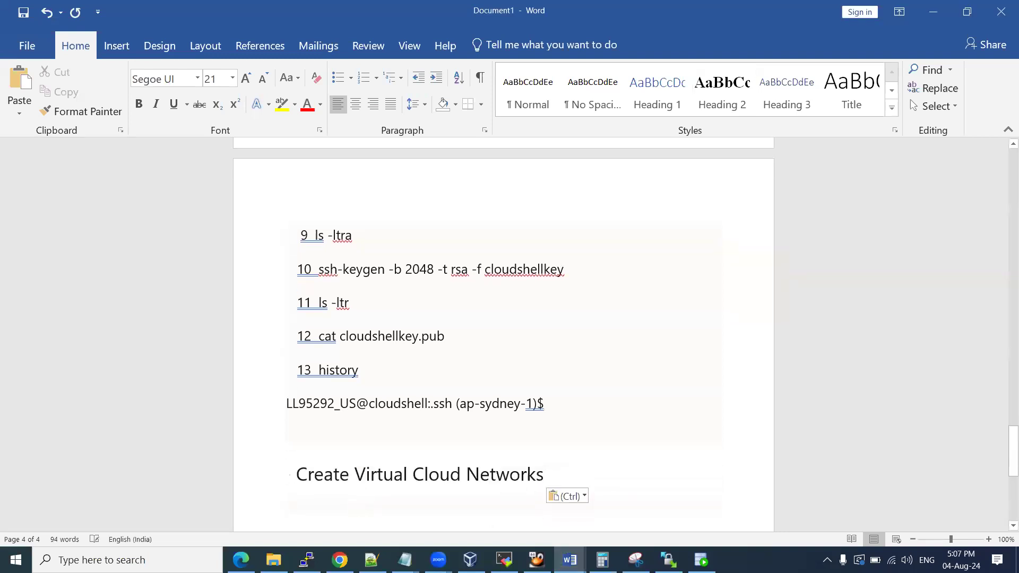
{"action": "type", "text": "Lab 2 :"}
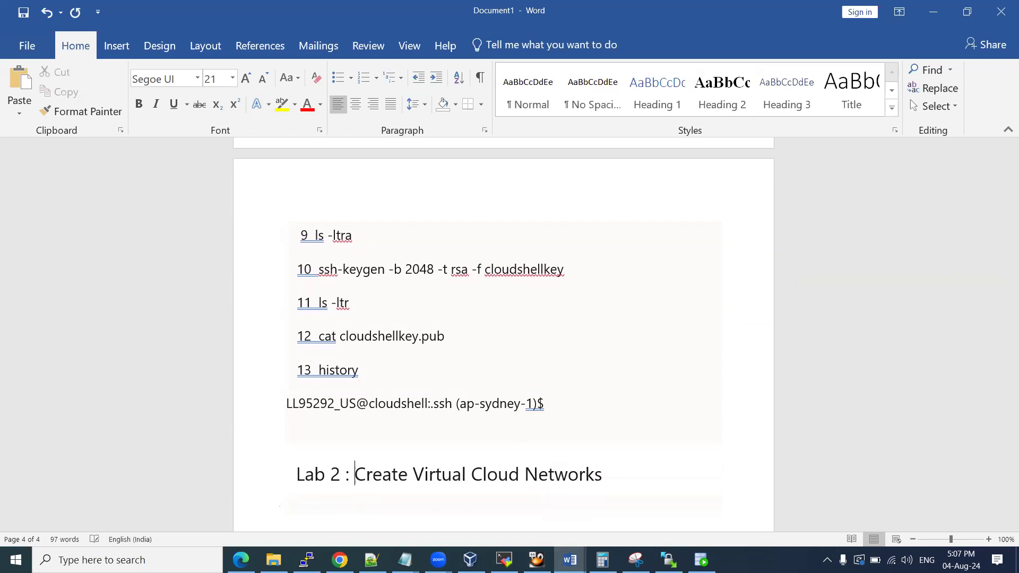
{"action": "key", "text": "Down"}
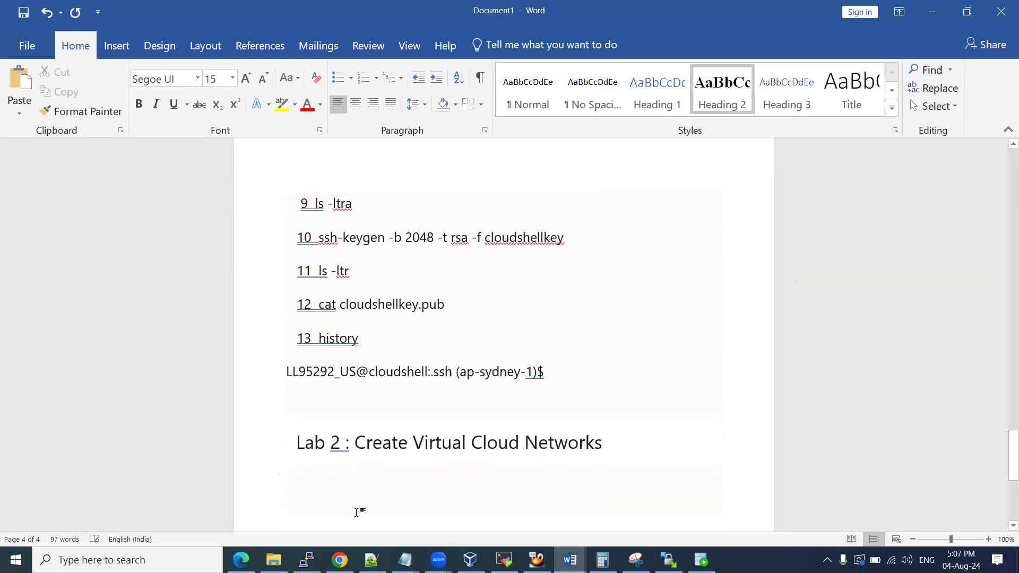
Return to the LiveLabs workshop, review Task 1: Create Your VCN with its summary, and play the task's video
{"action": "key", "text": "alt+Tab"}
{"action": "scroll", "coordinate": [660, 409], "scroll_direction": "down", "scroll_amount": 5}
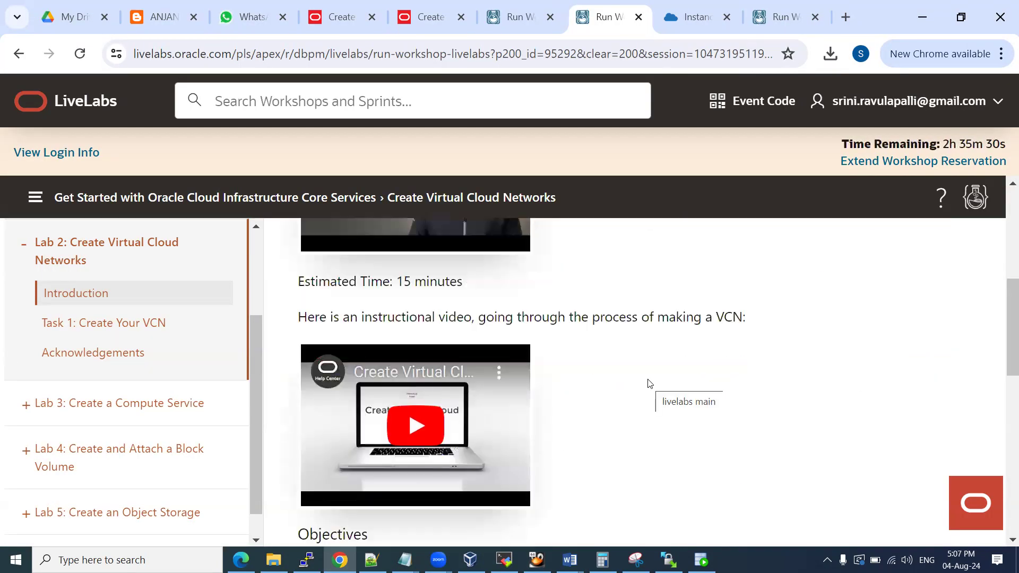
{"action": "left_click", "coordinate": [145, 325]}
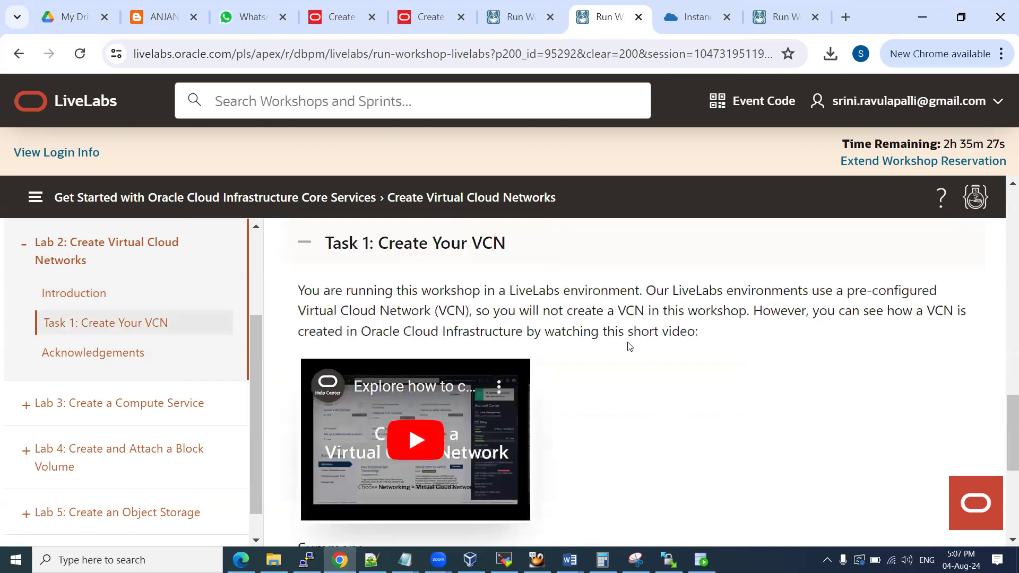
{"action": "scroll", "coordinate": [627, 343], "scroll_direction": "down", "scroll_amount": 5}
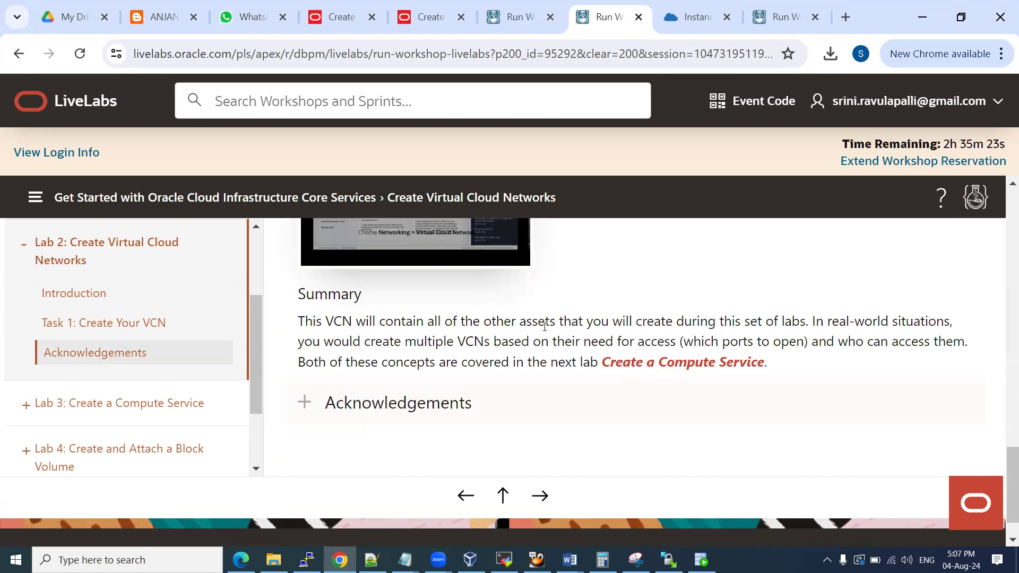
{"action": "scroll", "coordinate": [610, 345], "scroll_direction": "up", "scroll_amount": 3}
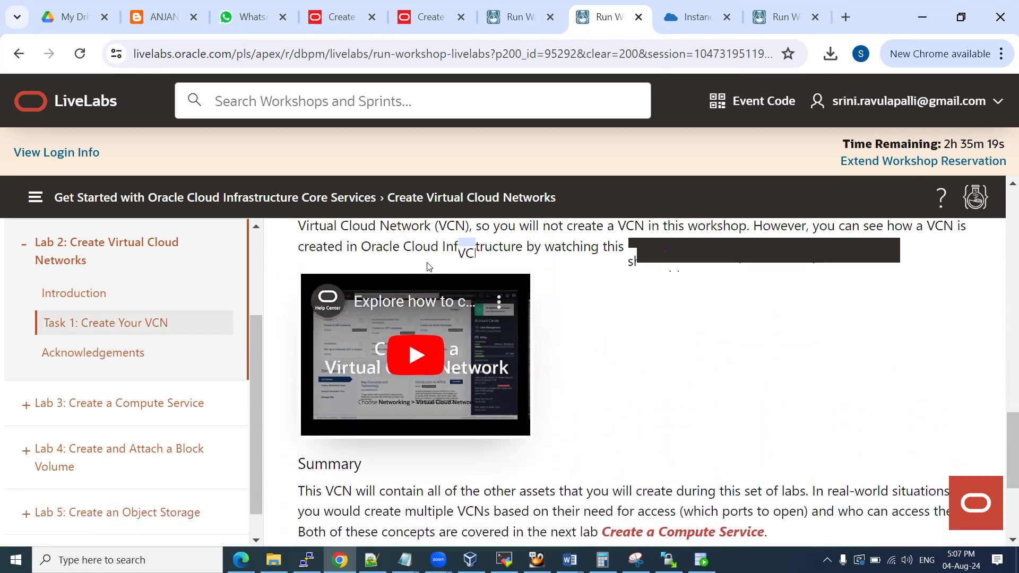
{"action": "left_click", "coordinate": [413, 361]}
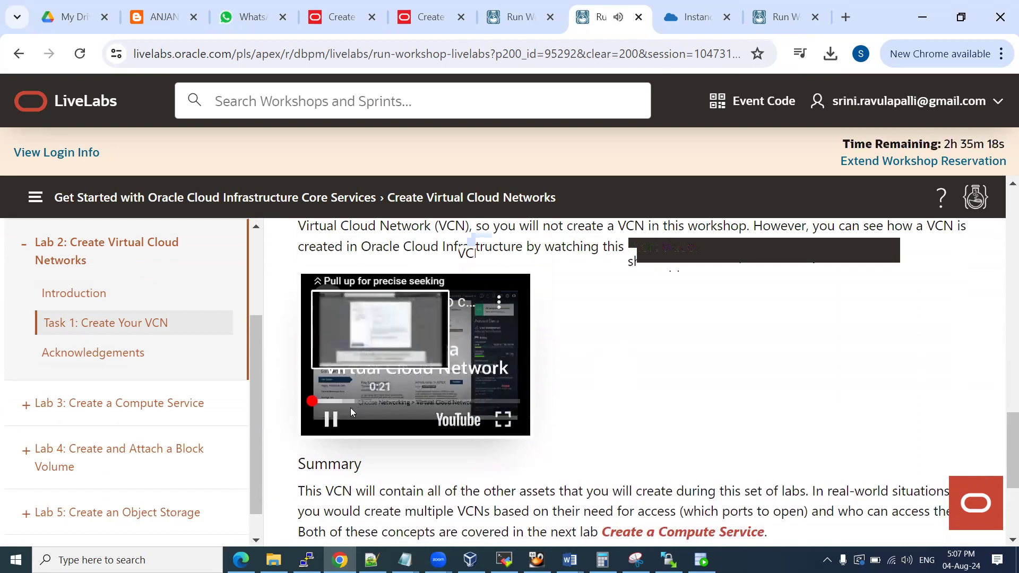
{"action": "left_click", "coordinate": [387, 356]}
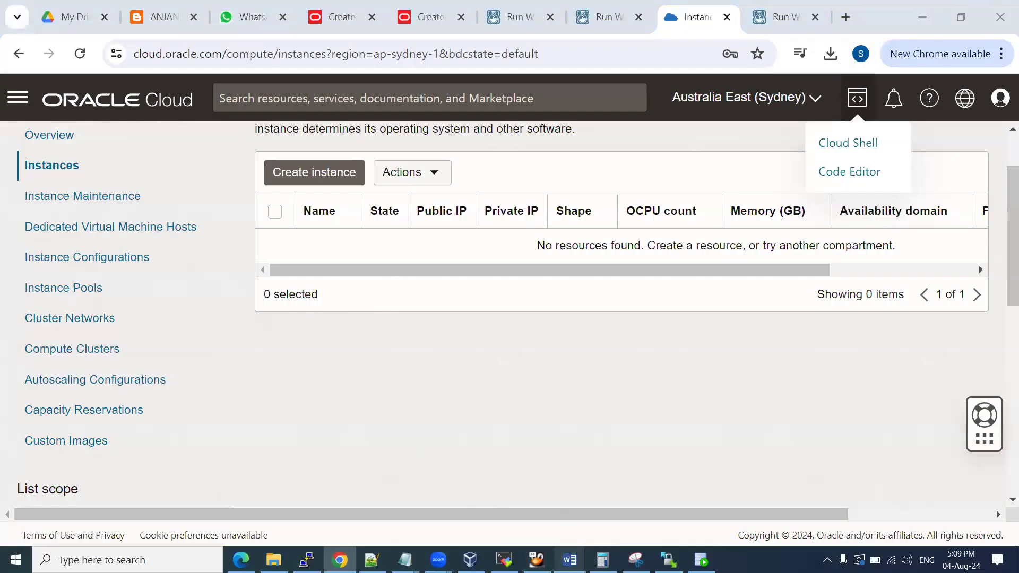
Bring up the list of Networking services in the Oracle Cloud console
{"action": "mouse_move", "coordinate": [569, 560]}
{"action": "left_click", "coordinate": [622, 523]}
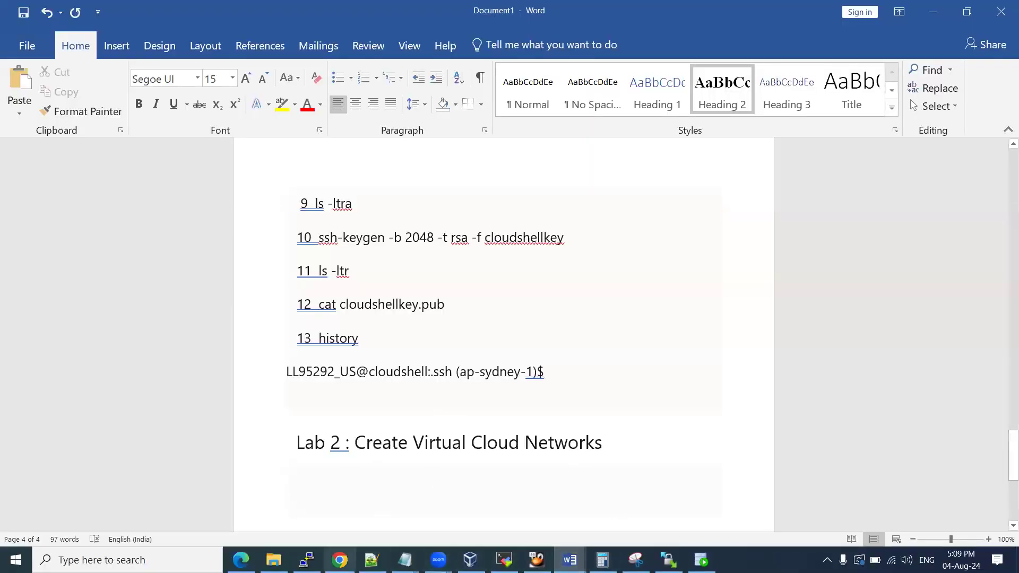
{"action": "key", "text": "alt+Tab"}
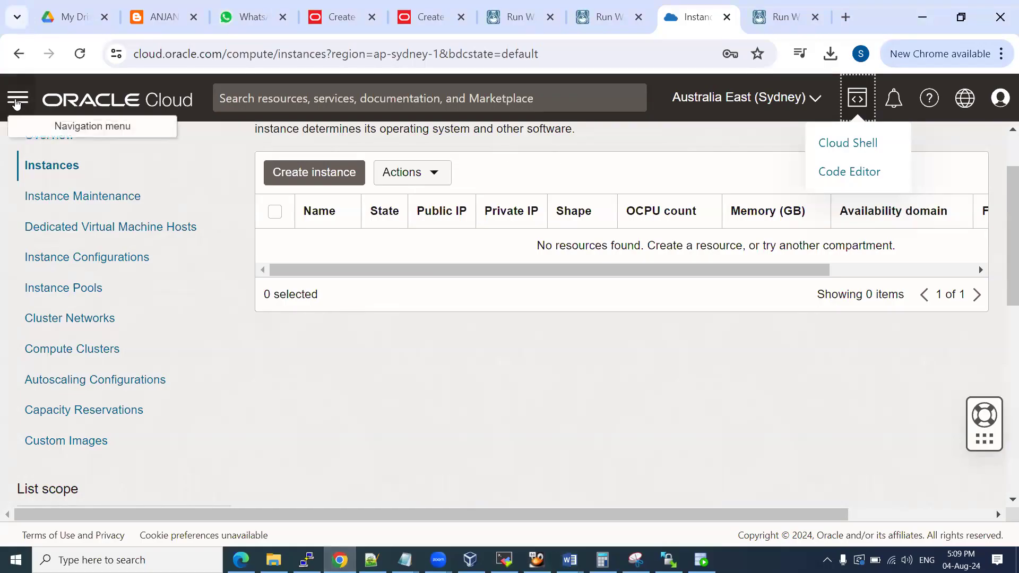
{"action": "left_click", "coordinate": [17, 99]}
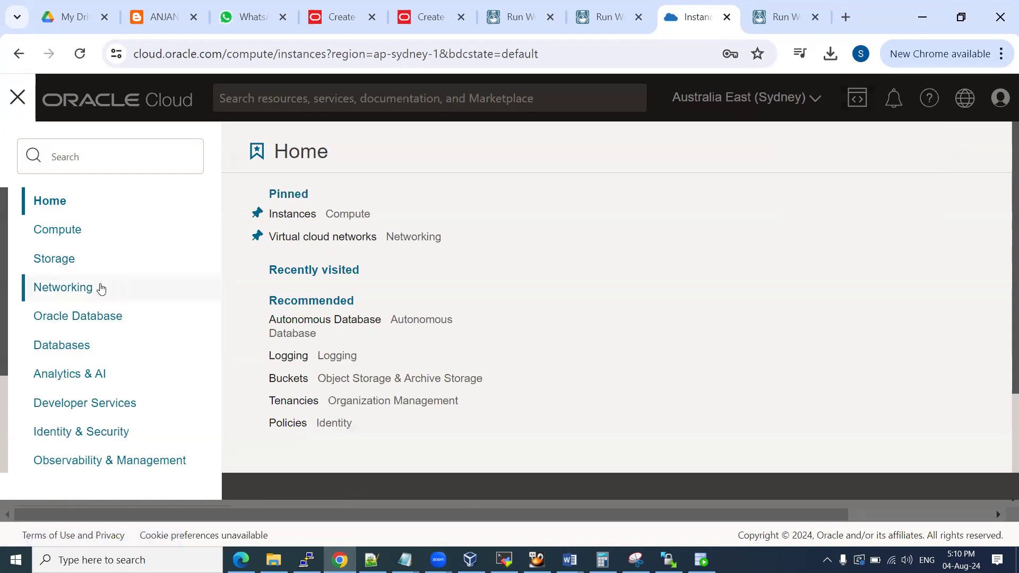
{"action": "left_click", "coordinate": [49, 291]}
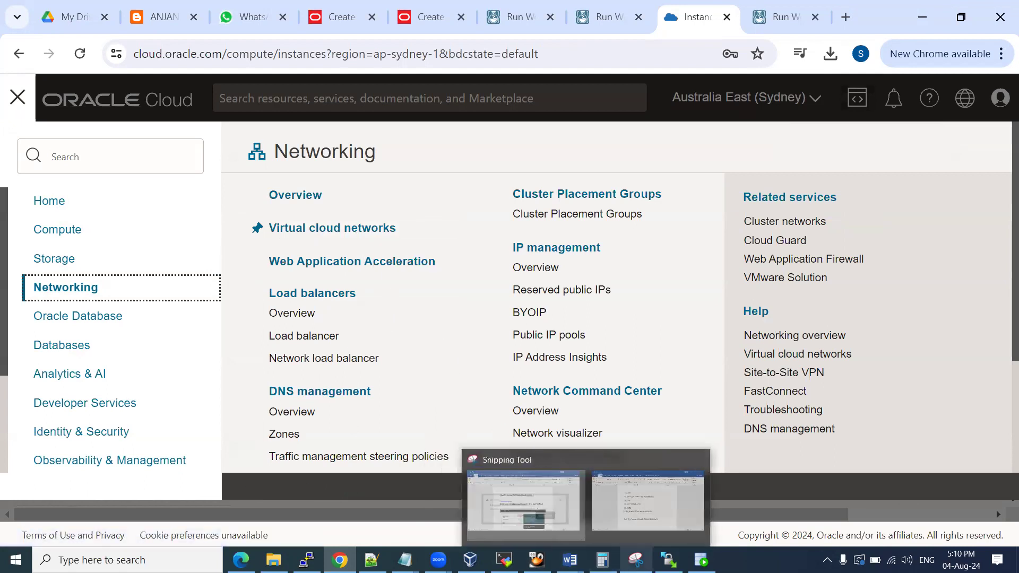
Snip the Networking services list and mark the navigation control, Networking and Virtual cloud networks in red
{"action": "left_click", "coordinate": [636, 559]}
{"action": "left_click", "coordinate": [262, 258]}
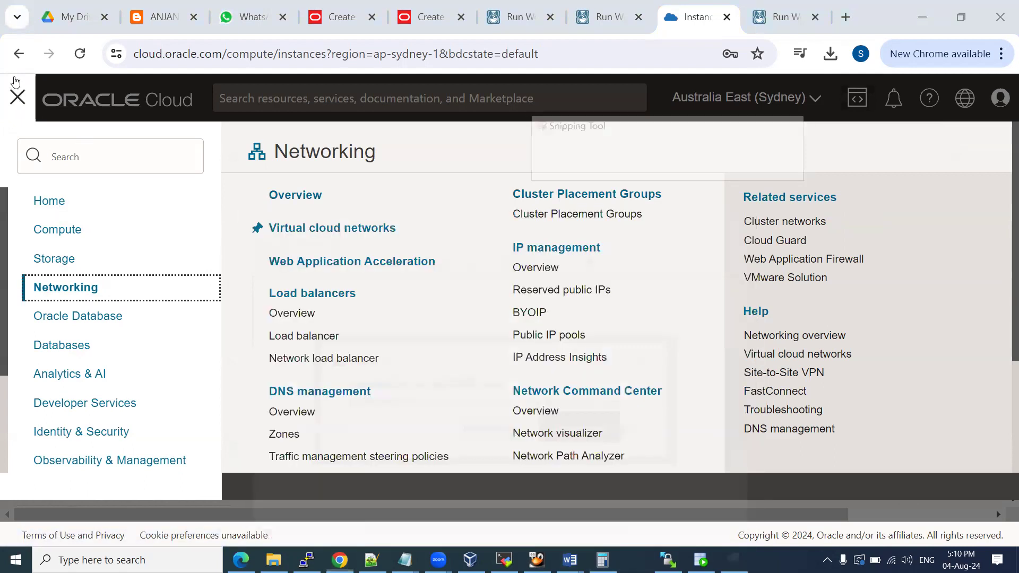
{"action": "left_click_drag", "start_coordinate": [3, 64], "coordinate": [499, 423]}
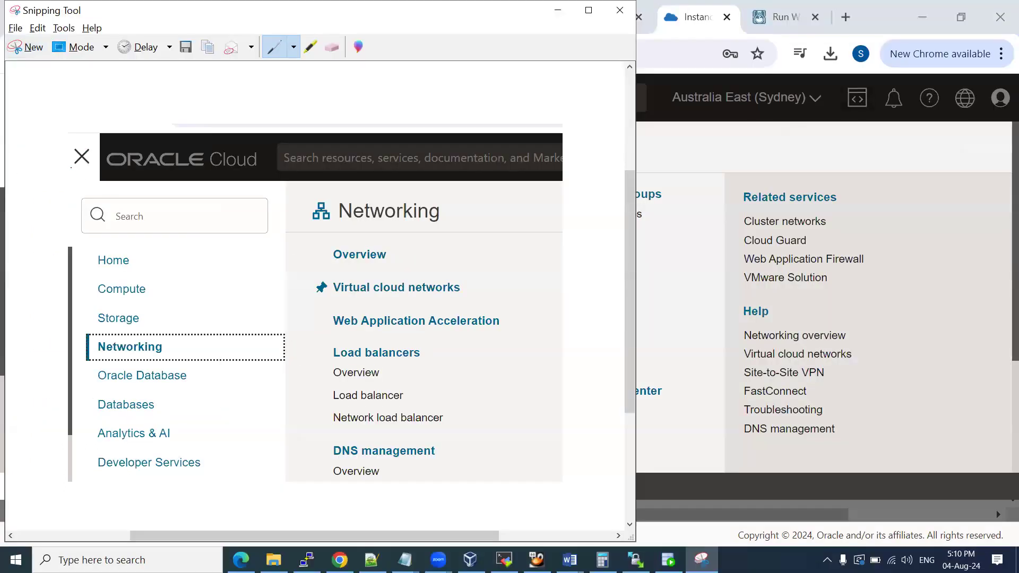
{"action": "left_click_drag", "start_coordinate": [76, 131], "coordinate": [79, 177]}
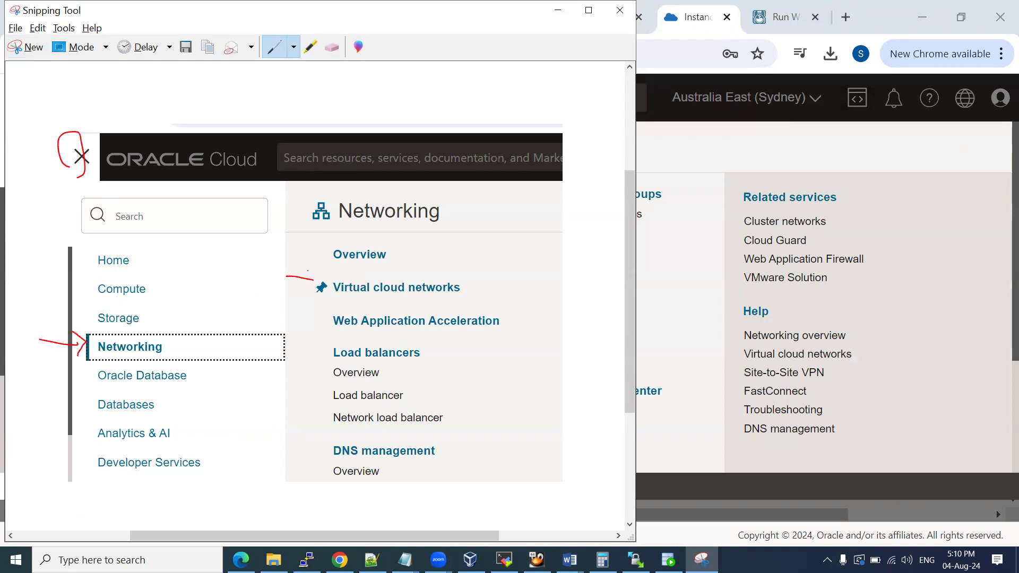
Paste the annotated Networking screenshot below the Lab 2 heading in the Document1 Word file
{"action": "mouse_move", "coordinate": [569, 560]}
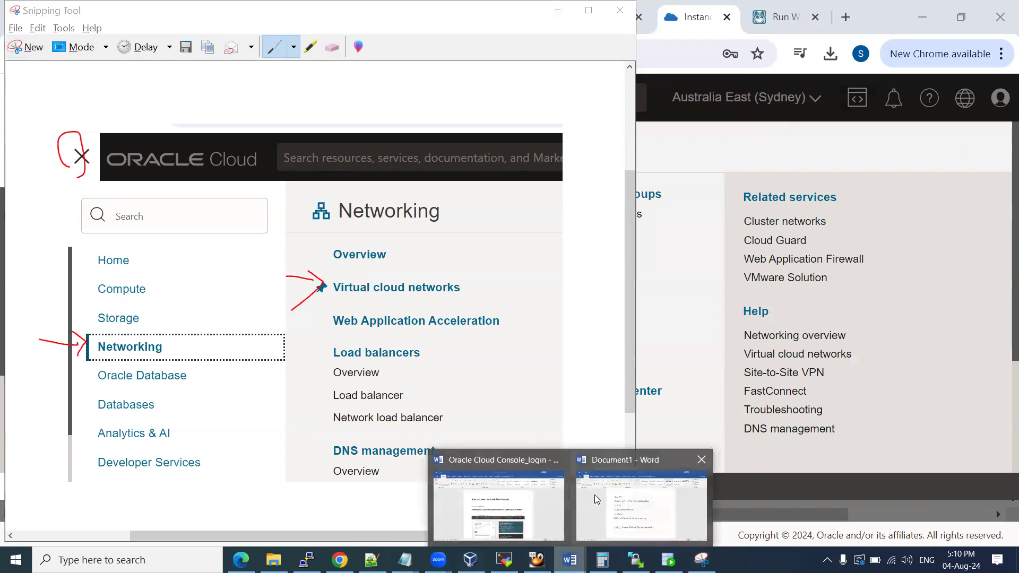
{"action": "left_click", "coordinate": [642, 517]}
{"action": "scroll", "coordinate": [417, 493], "scroll_direction": "down", "scroll_amount": 2}
{"action": "key", "text": "ctrl+v"}
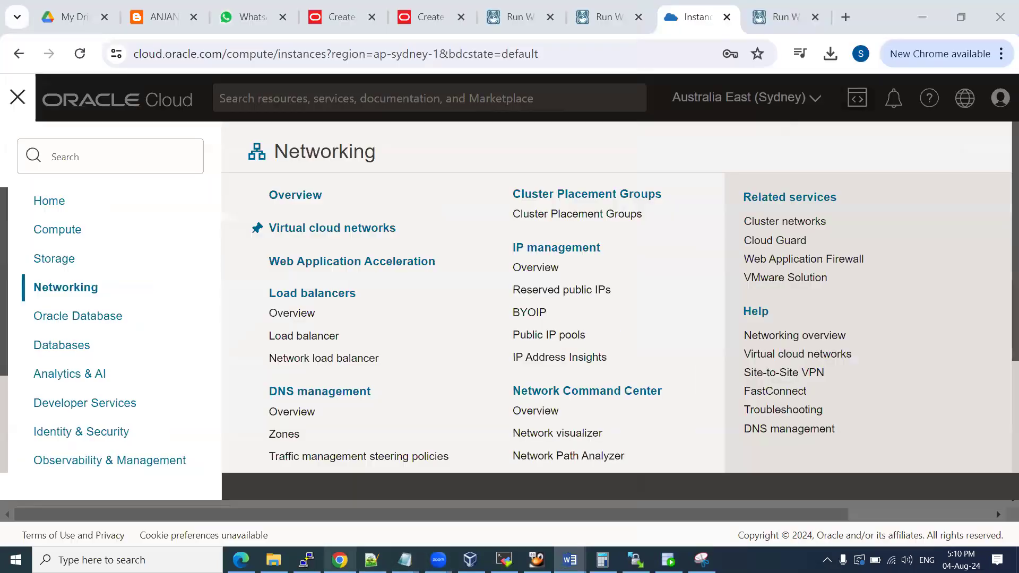
Open the Virtual cloud networks page in the Oracle Cloud console and snip its contents
{"action": "left_click", "coordinate": [340, 560]}
{"action": "left_click", "coordinate": [344, 225]}
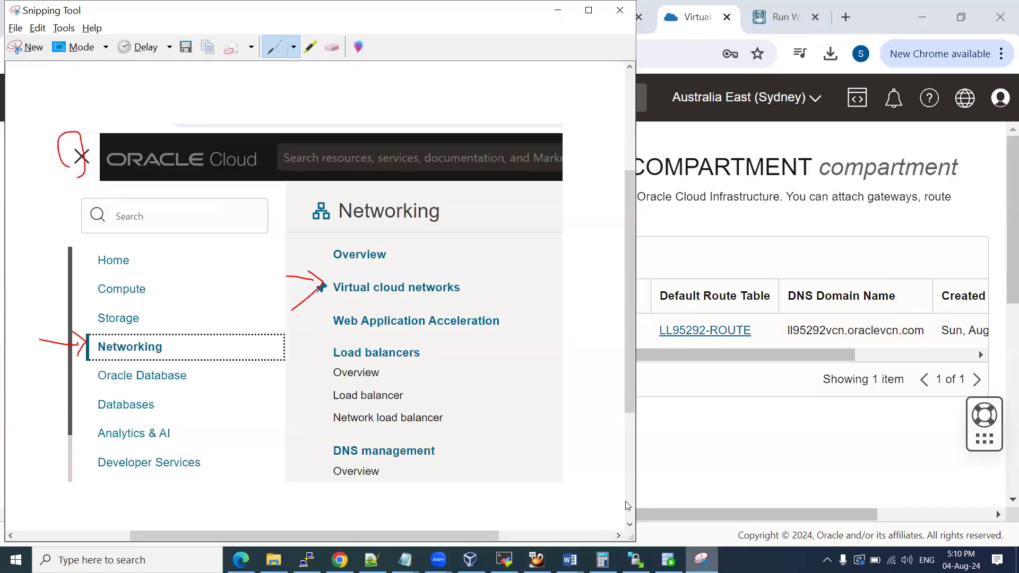
{"action": "left_click", "coordinate": [701, 560]}
{"action": "left_click", "coordinate": [29, 47]}
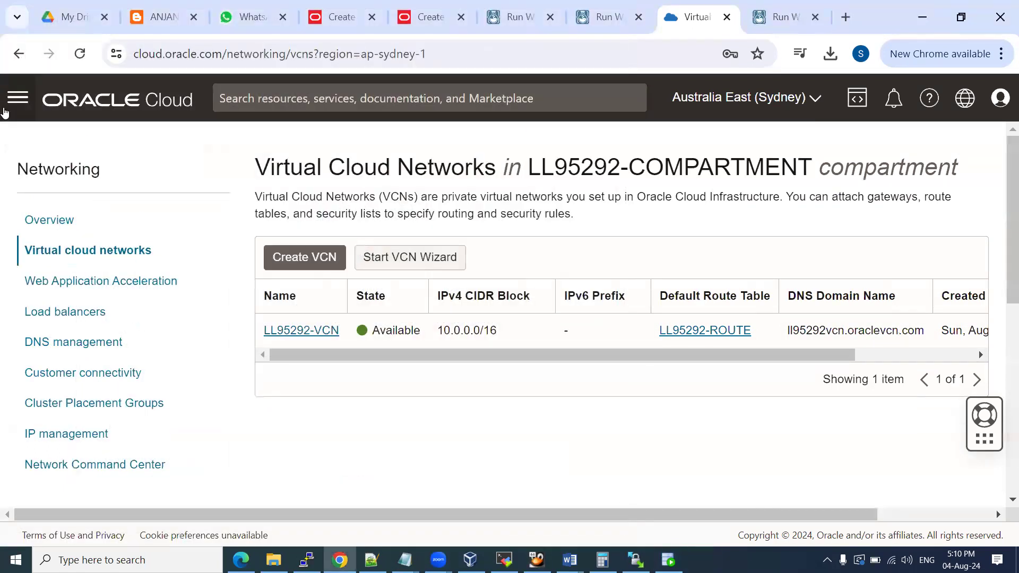
{"action": "left_click_drag", "start_coordinate": [0, 75], "coordinate": [973, 519]}
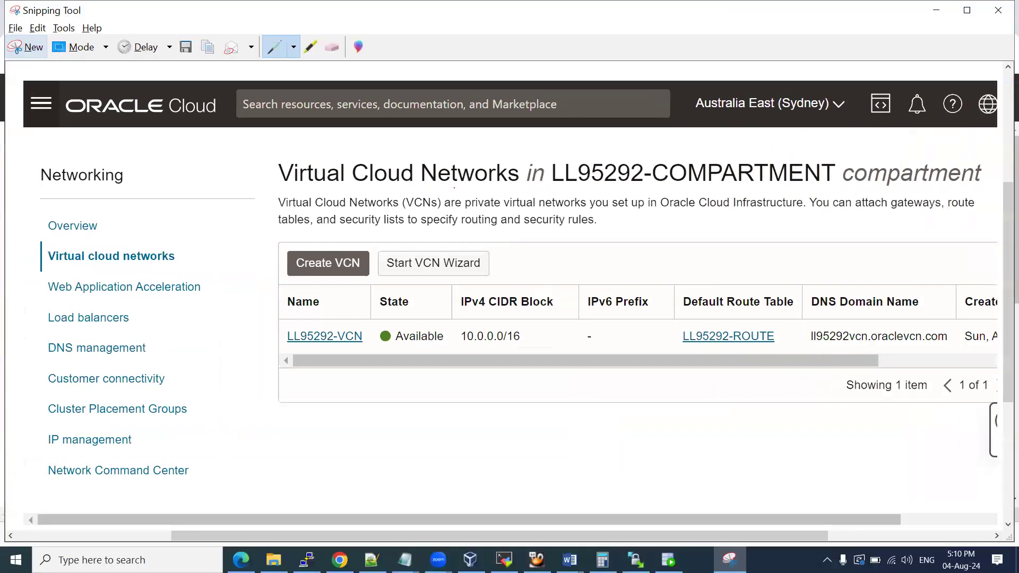
Mark LL95292-COMPARTMENT, Start VCN Wizard, Virtual cloud networks and LL95292-VCN in red on the snip
{"action": "left_click_drag", "start_coordinate": [544, 197], "coordinate": [851, 195]}
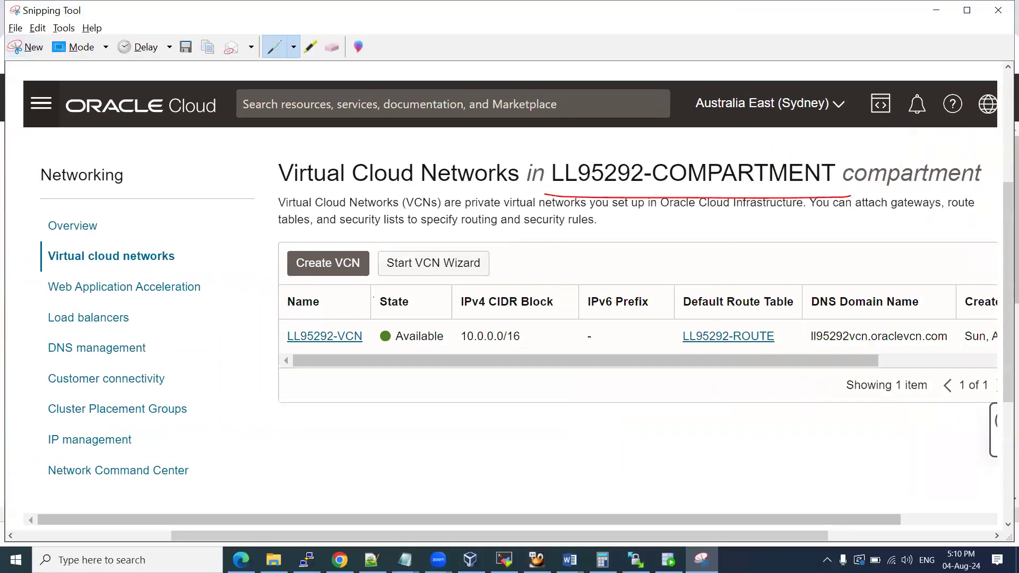
{"action": "mouse_move", "coordinate": [393, 283]}
{"action": "left_mouse_down"}
{"action": "mouse_move", "coordinate": [535, 255]}
{"action": "mouse_move", "coordinate": [380, 257]}
{"action": "left_mouse_up"}
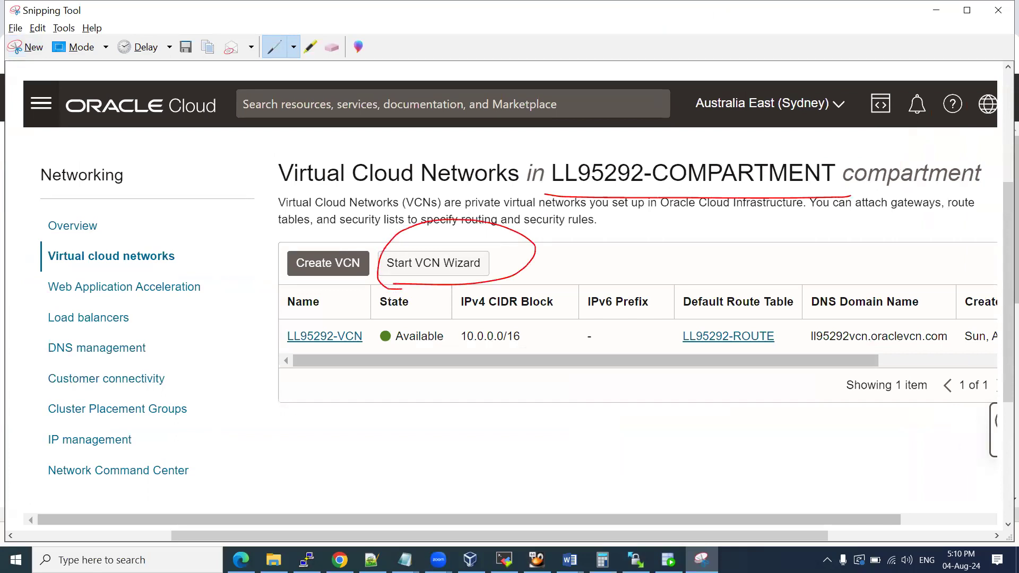
{"action": "left_click_drag", "start_coordinate": [36, 268], "coordinate": [183, 267]}
{"action": "mouse_move", "coordinate": [259, 357]}
{"action": "left_mouse_down"}
{"action": "mouse_move", "coordinate": [377, 337]}
{"action": "mouse_move", "coordinate": [288, 317]}
{"action": "mouse_move", "coordinate": [271, 354]}
{"action": "left_mouse_up"}
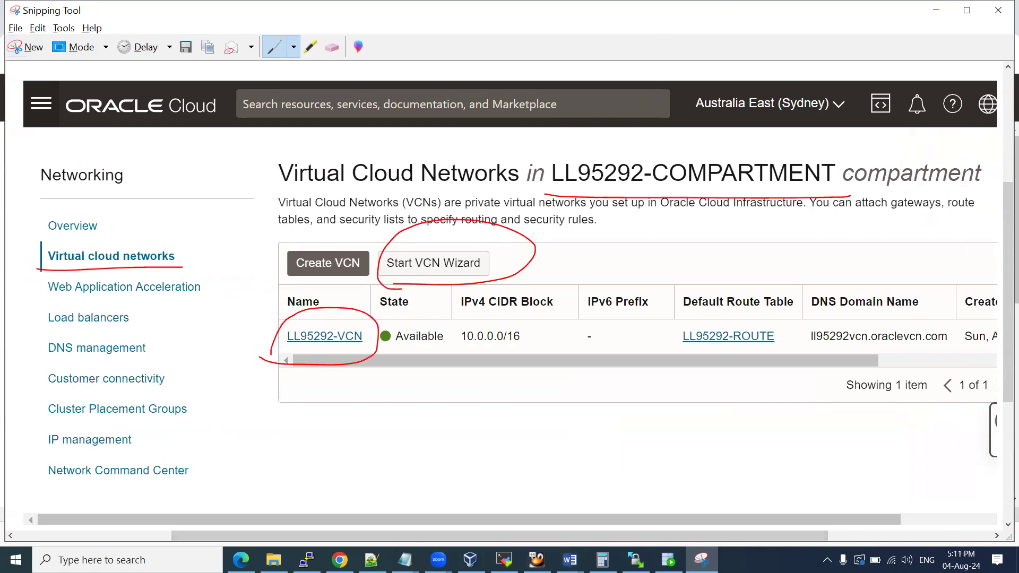
Paste the annotated Virtual Cloud Networks screenshot below the Networking screenshot in the Document1 Word file
{"action": "left_click", "coordinate": [569, 560]}
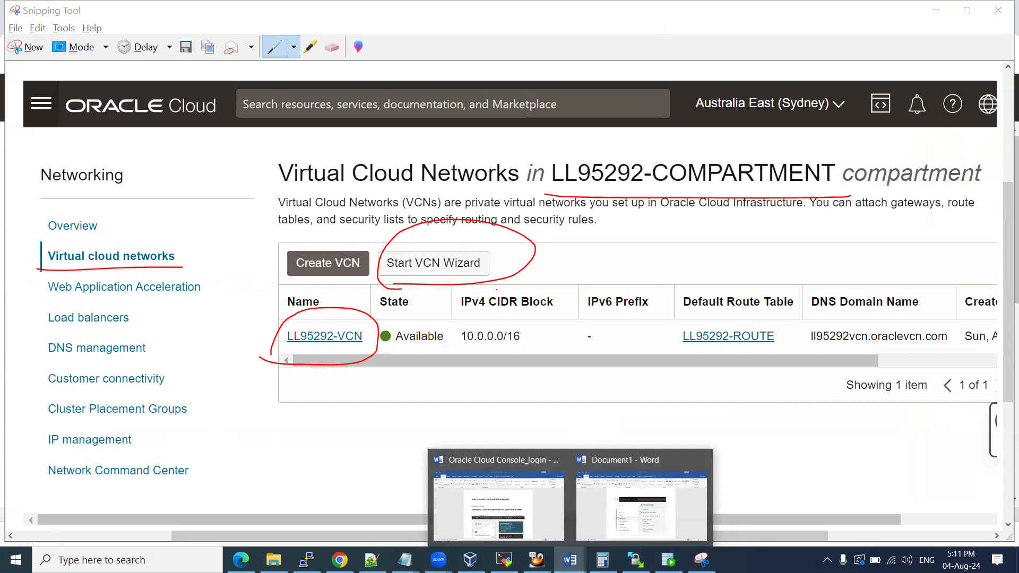
{"action": "left_click", "coordinate": [605, 509]}
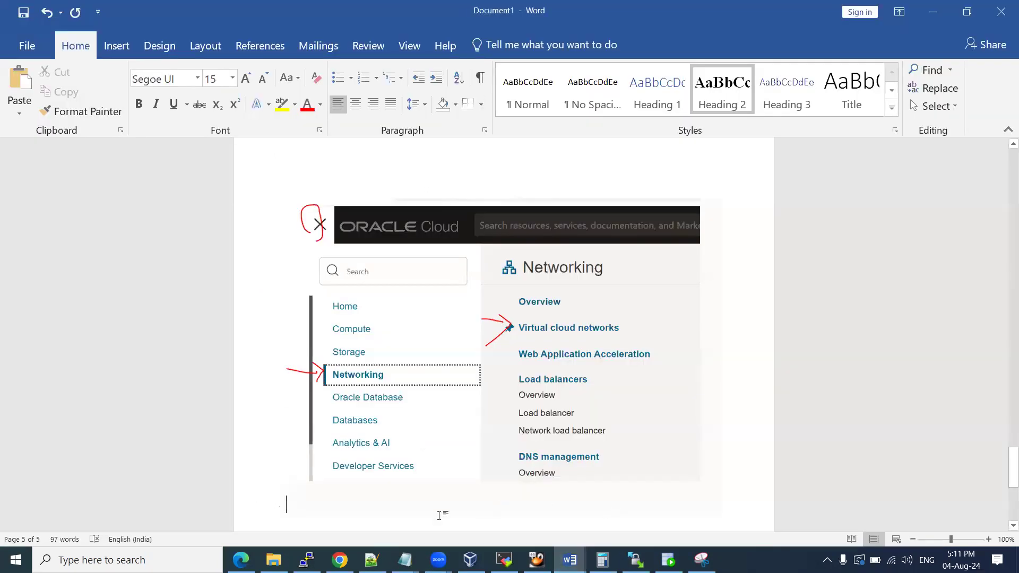
{"action": "scroll", "coordinate": [440, 515], "scroll_direction": "down", "scroll_amount": 7}
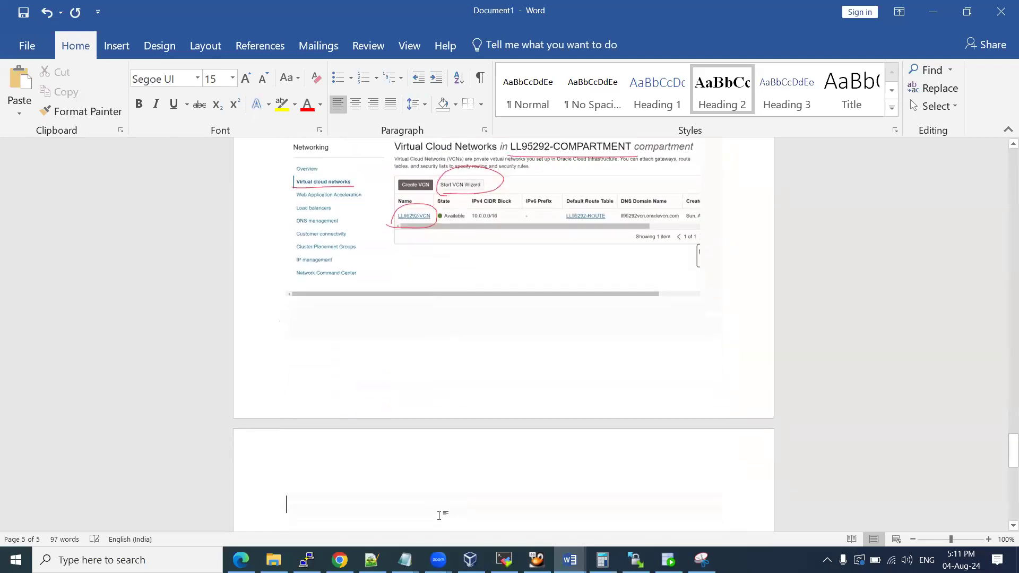
Return to the Virtual Cloud Networks page in the Oracle Cloud console and open the Start VCN Wizard dialog
{"action": "key", "text": "alt+Tab"}
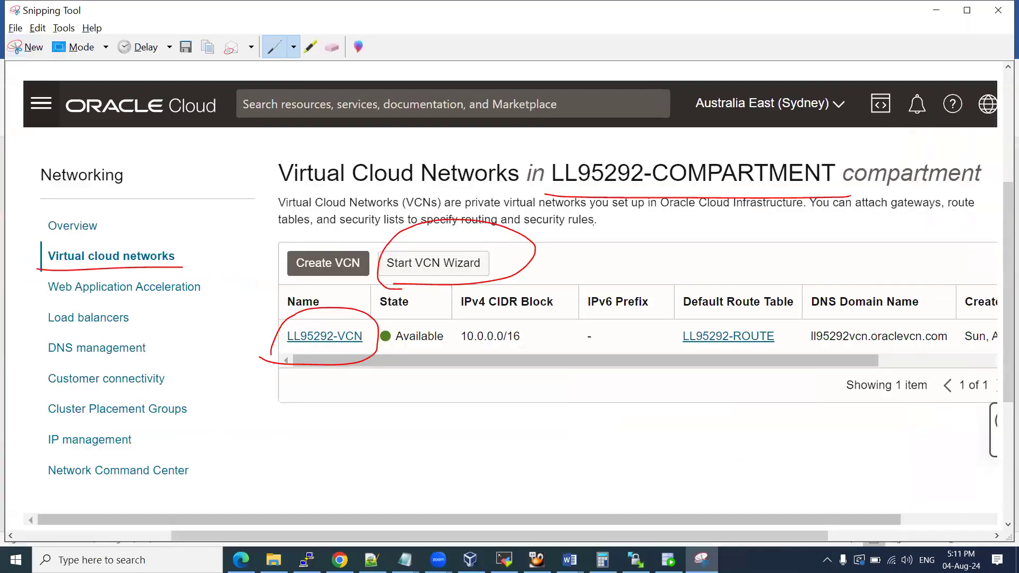
{"action": "key", "text": "alt+Tab"}
{"action": "key", "text": "alt+Tab"}
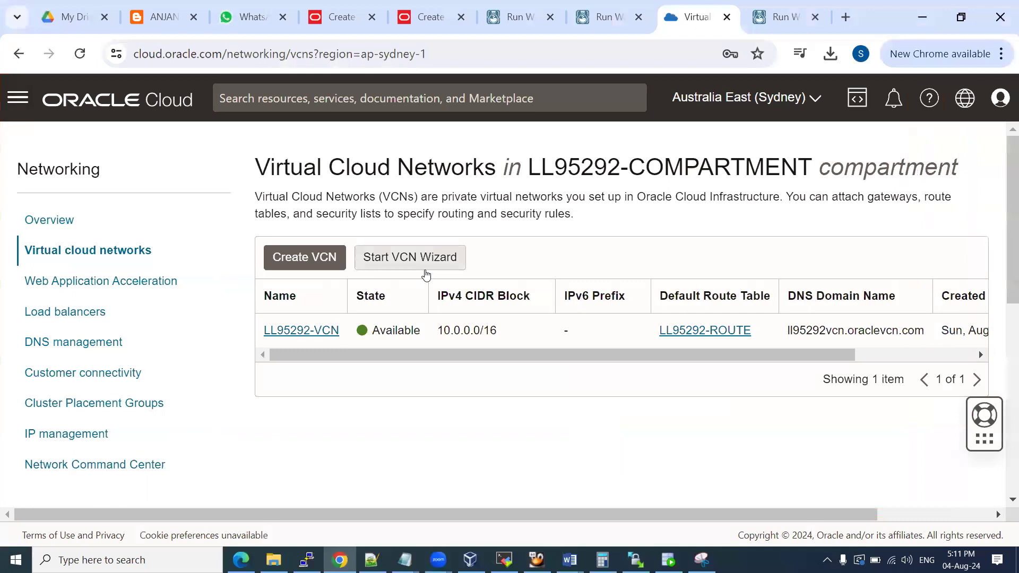
{"action": "left_click", "coordinate": [460, 265]}
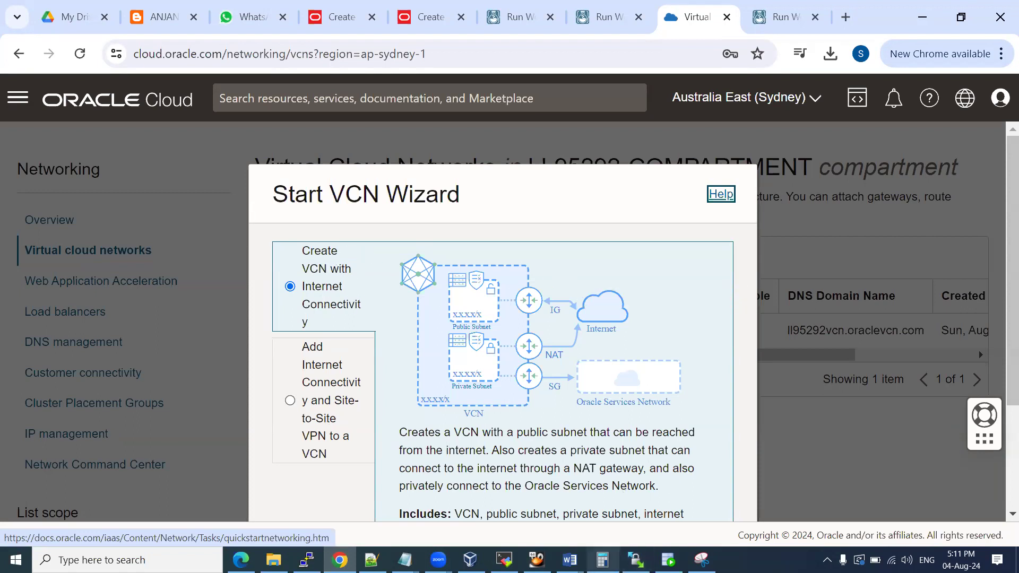
Paste a screenshot of the Start VCN Wizard dialog into the Document1 Word file below the previous screenshot
{"action": "mouse_move", "coordinate": [570, 560]}
{"action": "left_click", "coordinate": [614, 505]}
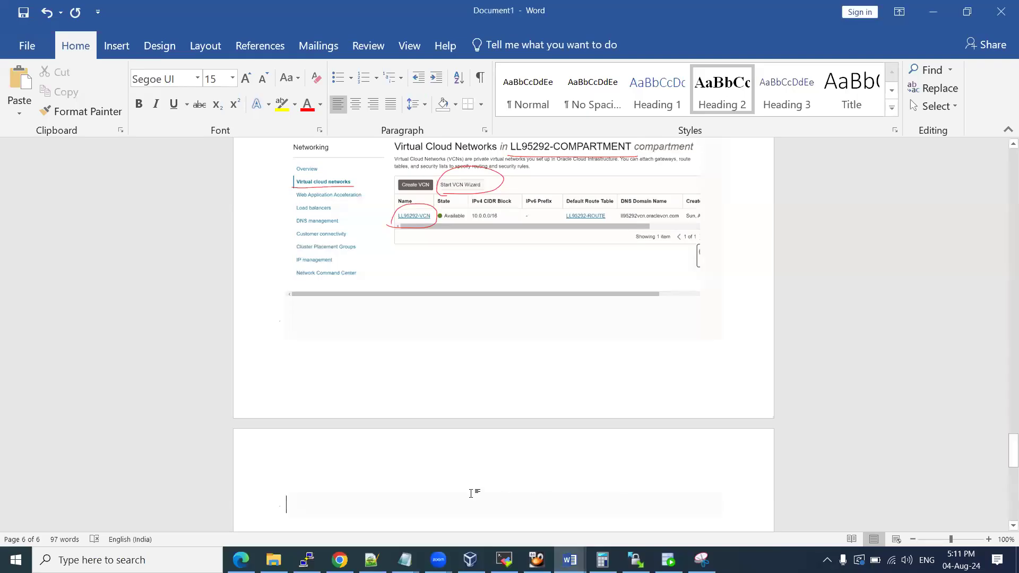
{"action": "key", "text": "ctrl+v"}
Return to the console and start the VCN wizard with the Create VCN with Internet Connectivity option
{"action": "key", "text": "alt+Tab"}
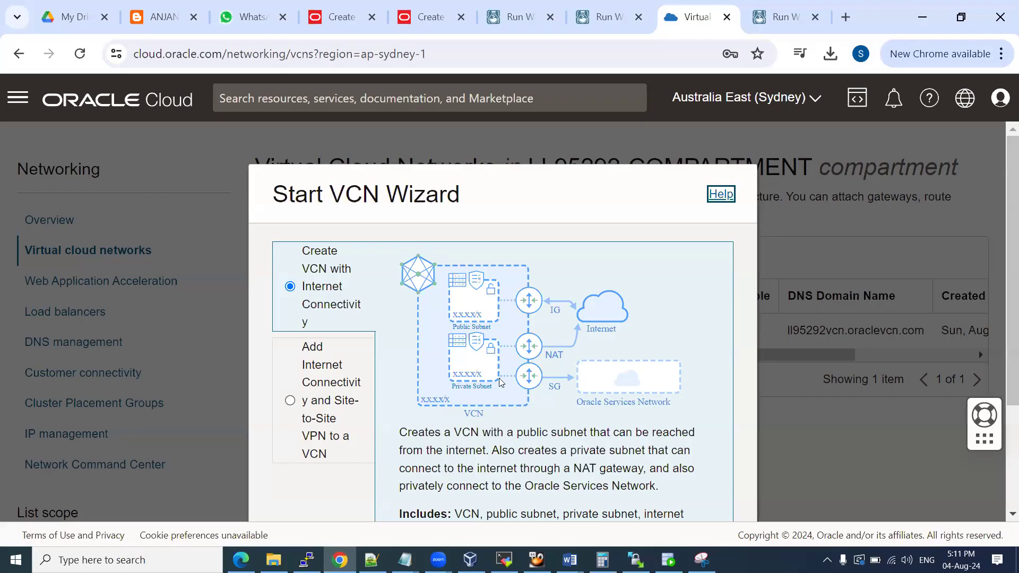
{"action": "scroll", "coordinate": [667, 312], "scroll_direction": "down", "scroll_amount": 2}
{"action": "scroll", "coordinate": [467, 435], "scroll_direction": "down", "scroll_amount": 1}
{"action": "left_click", "coordinate": [371, 457]}
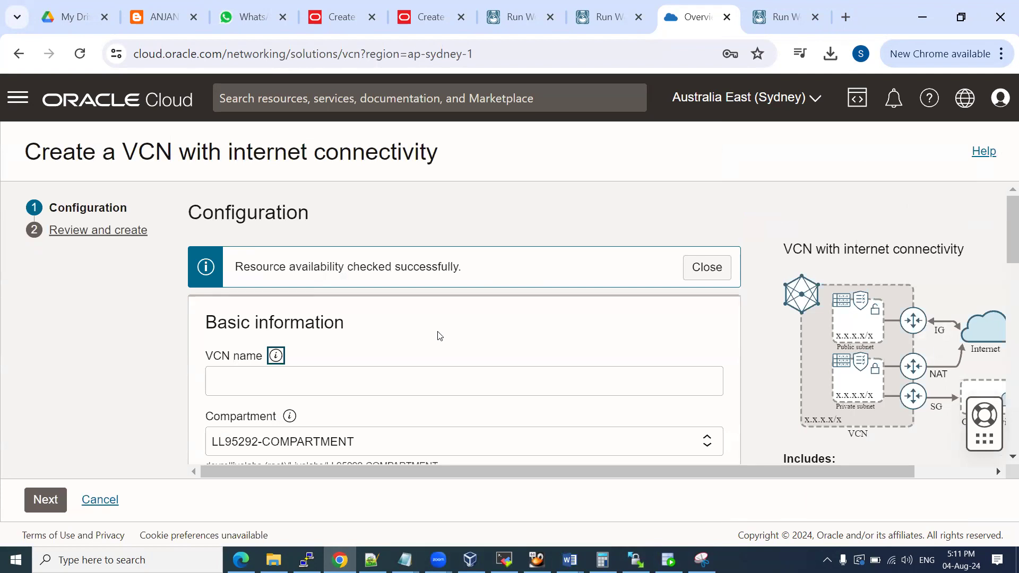
Enter OCI_HOL_VCN as the VCN name and check the compartment list, keeping LL95292-COMPARTMENT selected
{"action": "scroll", "coordinate": [439, 335], "scroll_direction": "down", "scroll_amount": 2}
{"action": "left_click", "coordinate": [292, 308]}
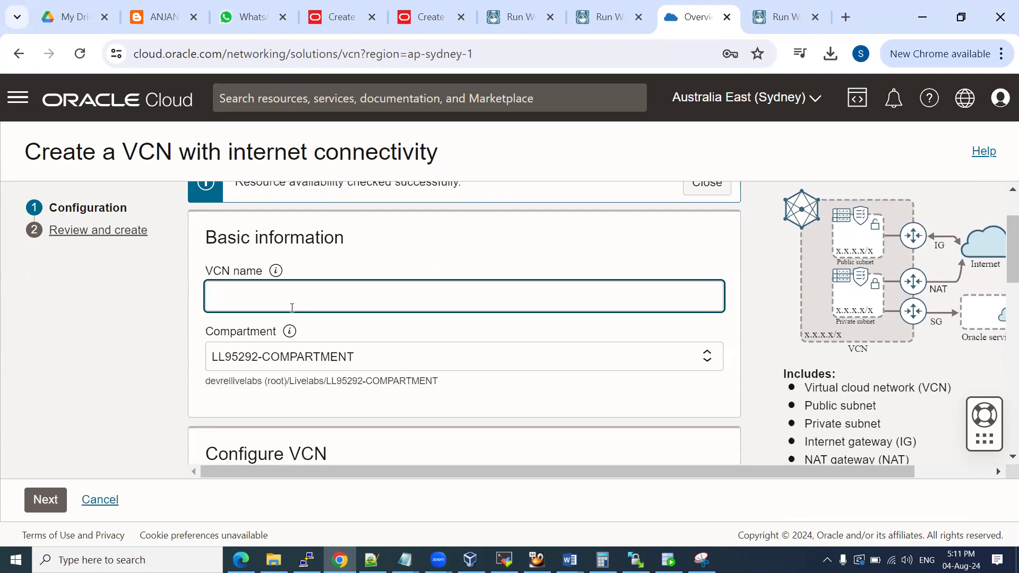
{"action": "type", "text": "OCI_HOL_VCN"}
{"action": "left_click", "coordinate": [309, 359]}
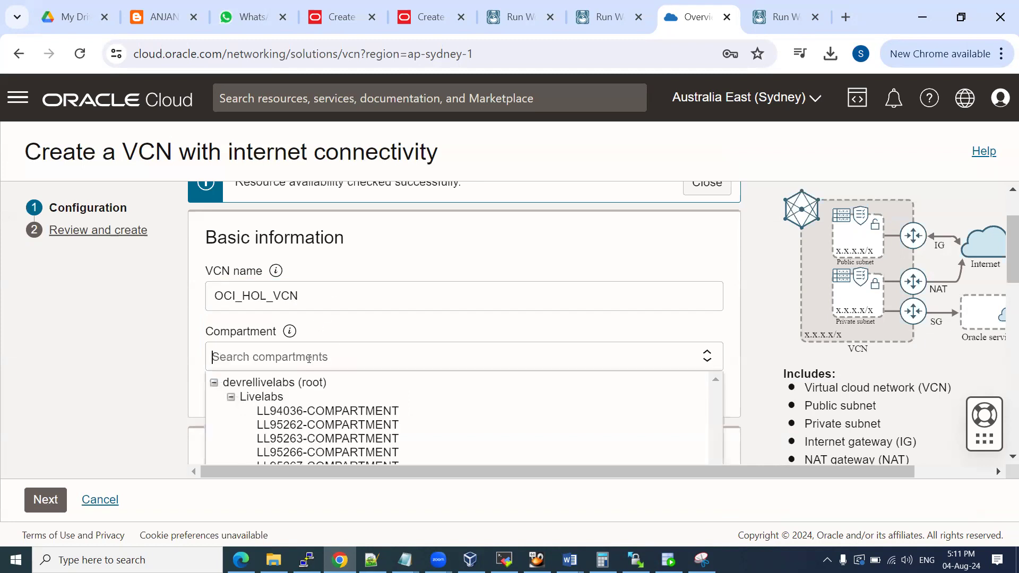
{"action": "scroll", "coordinate": [384, 411], "scroll_direction": "down", "scroll_amount": 2}
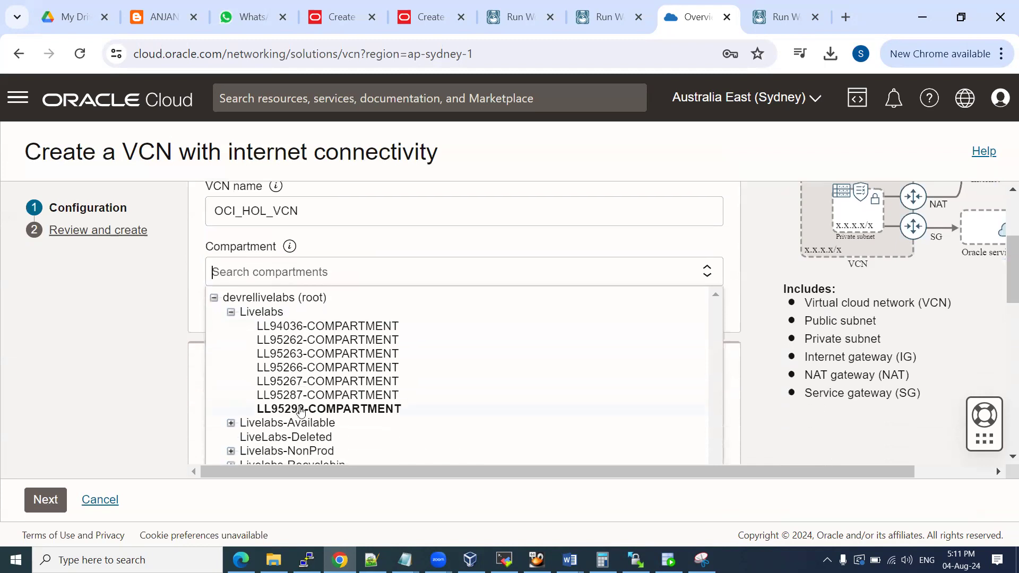
{"action": "left_click", "coordinate": [164, 268]}
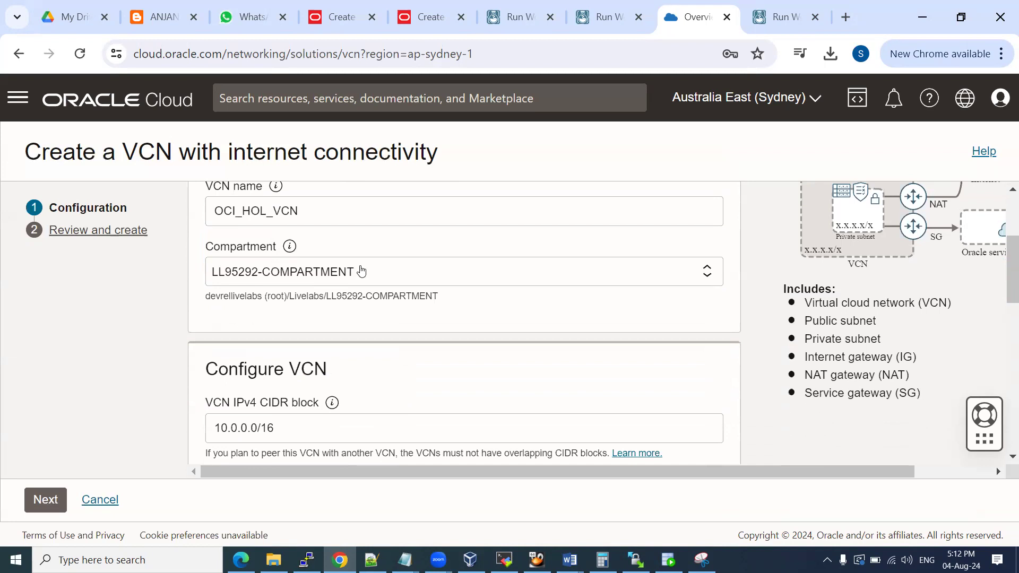
{"action": "scroll", "coordinate": [679, 407], "scroll_direction": "up", "scroll_amount": 2}
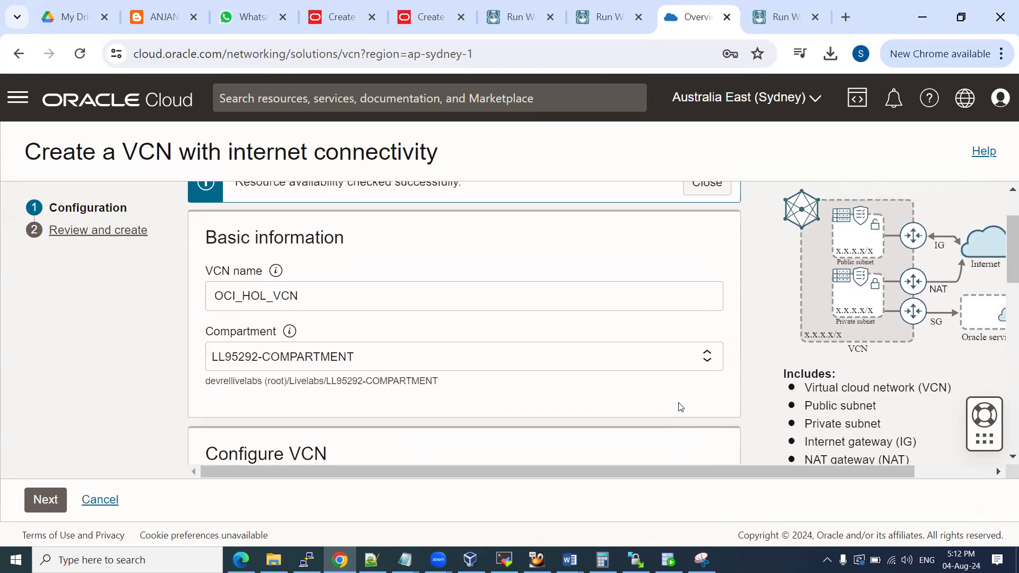
Examine the VCN connectivity diagram, the list of included resources and the VCN configuration fields
{"action": "left_click_drag", "start_coordinate": [746, 471], "coordinate": [824, 481]}
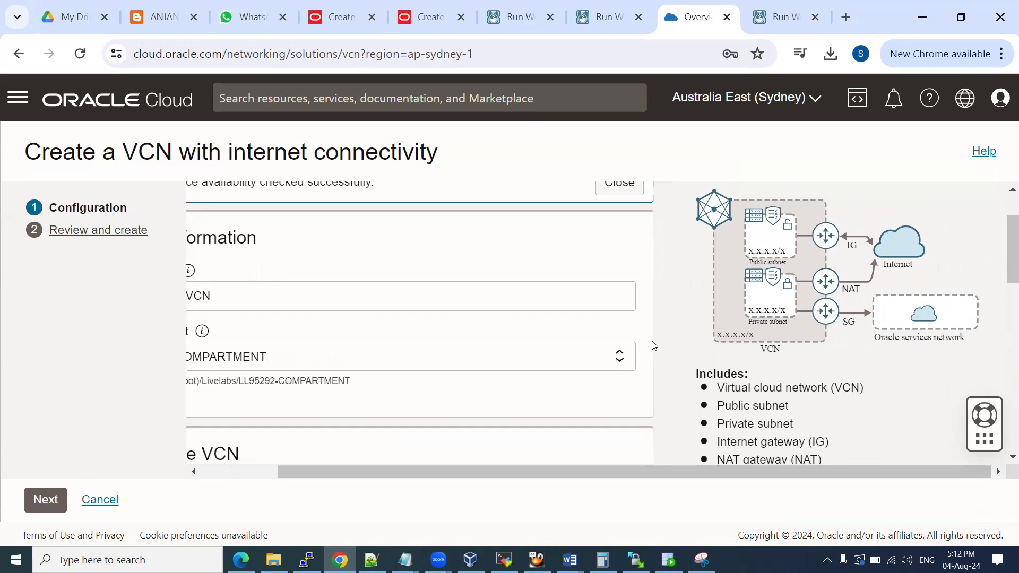
{"action": "scroll", "coordinate": [779, 368], "scroll_direction": "down", "scroll_amount": 2}
{"action": "left_click_drag", "start_coordinate": [716, 302], "coordinate": [833, 393]}
{"action": "left_click", "coordinate": [773, 321]}
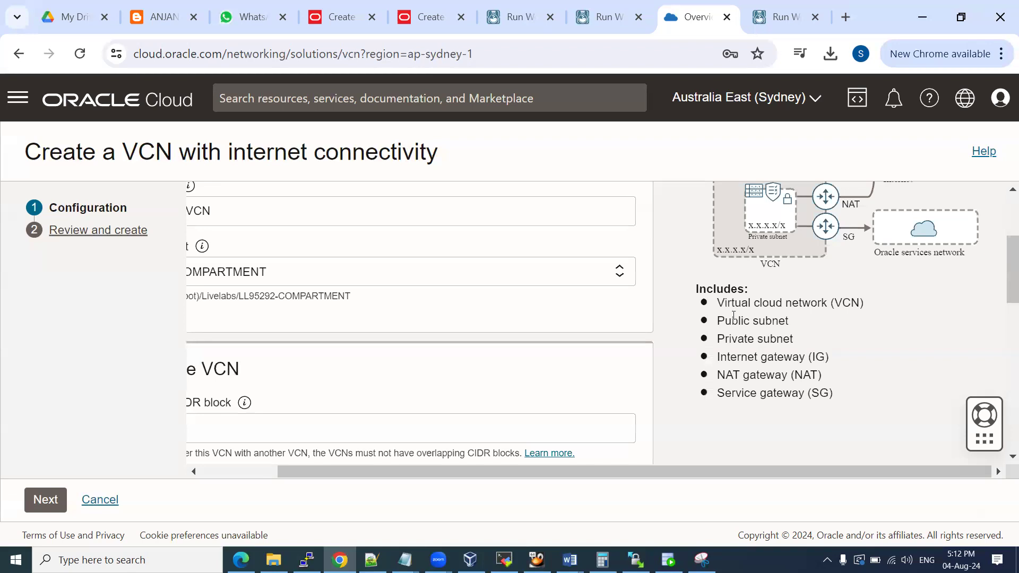
{"action": "left_click_drag", "start_coordinate": [731, 319], "coordinate": [792, 330]}
{"action": "left_click_drag", "start_coordinate": [729, 342], "coordinate": [828, 356]}
{"action": "left_click_drag", "start_coordinate": [759, 374], "coordinate": [807, 375]}
{"action": "left_click_drag", "start_coordinate": [750, 392], "coordinate": [819, 392]}
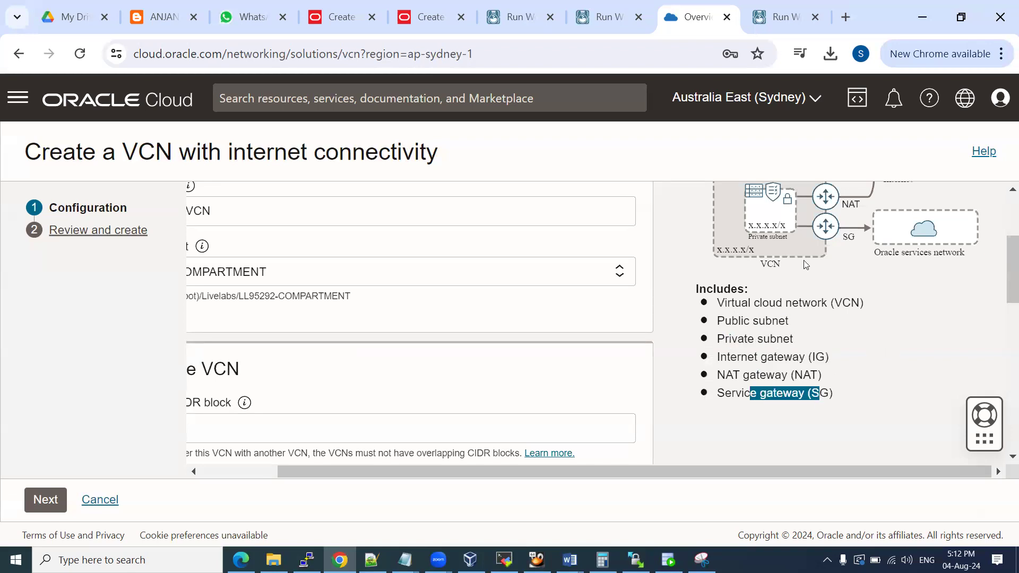
{"action": "scroll", "coordinate": [820, 412], "scroll_direction": "up", "scroll_amount": 3}
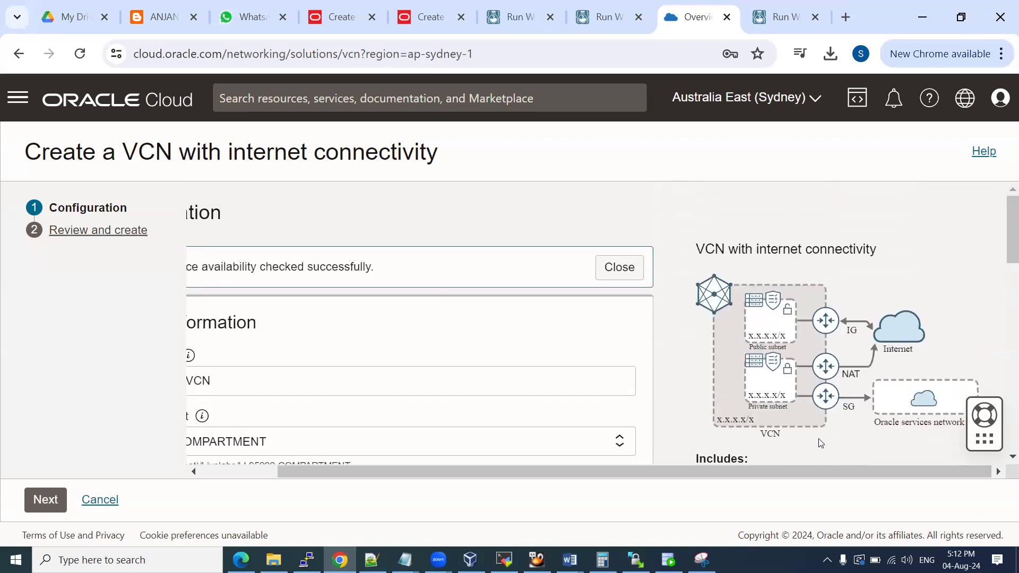
{"action": "scroll", "coordinate": [775, 472], "scroll_direction": "left", "scroll_amount": 1}
{"action": "left_click_drag", "start_coordinate": [772, 487], "coordinate": [719, 498]}
{"action": "scroll", "coordinate": [325, 343], "scroll_direction": "down", "scroll_amount": 2}
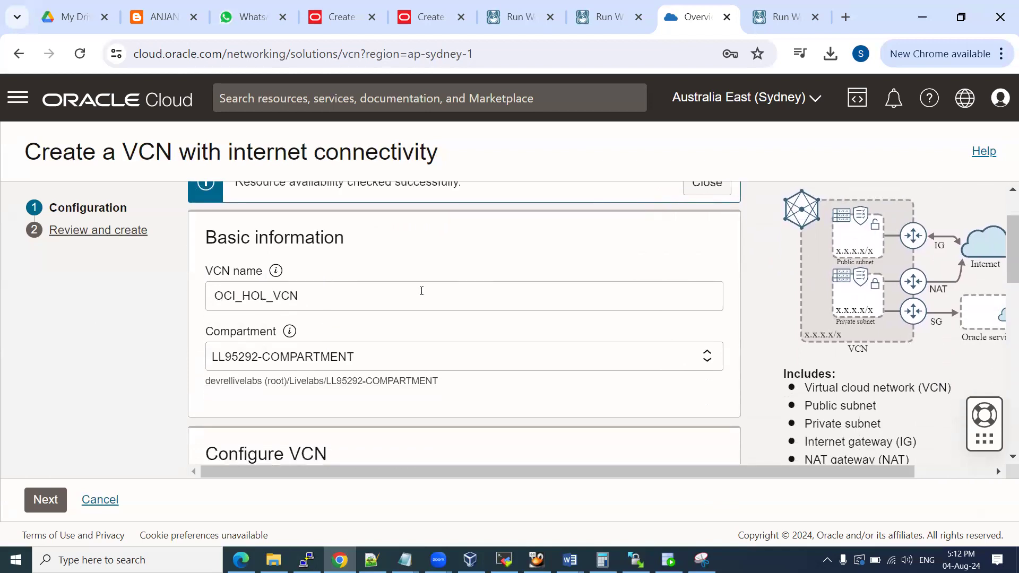
{"action": "left_click_drag", "start_coordinate": [416, 470], "coordinate": [438, 473]}
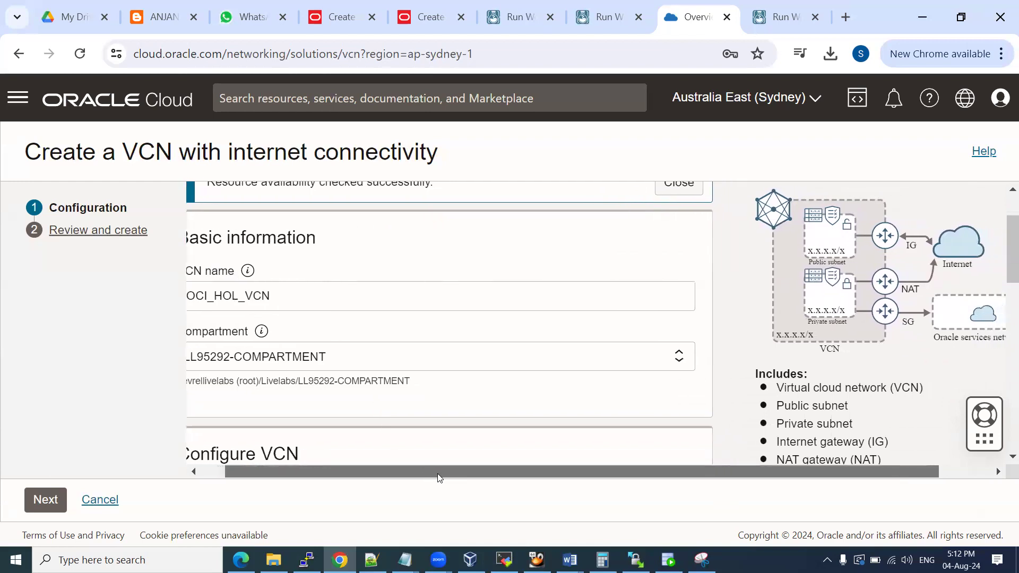
{"action": "scroll", "coordinate": [460, 392], "scroll_direction": "down", "scroll_amount": 2}
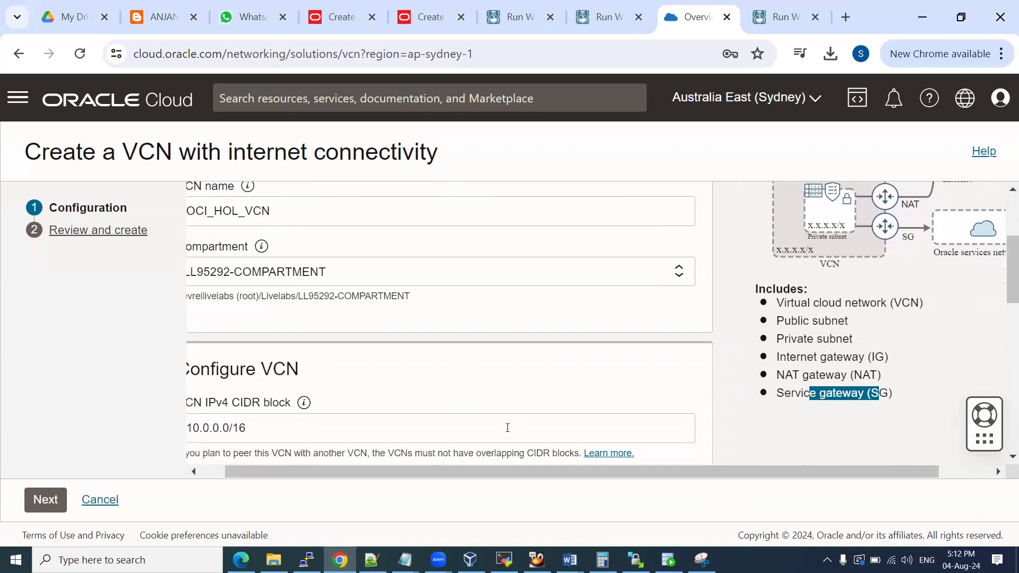
{"action": "left_click_drag", "start_coordinate": [532, 480], "coordinate": [460, 486]}
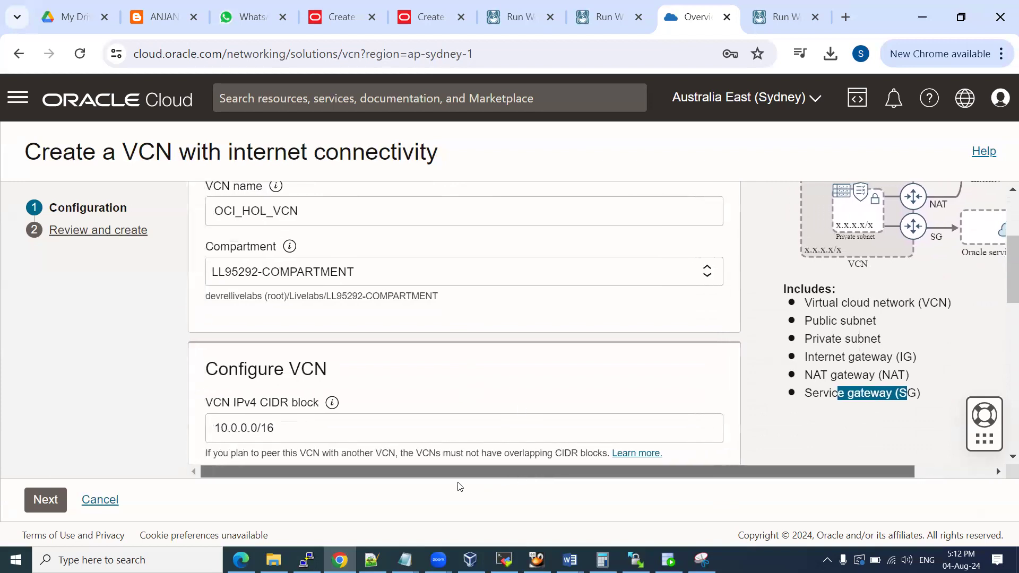
{"action": "scroll", "coordinate": [499, 378], "scroll_direction": "up", "scroll_amount": 4}
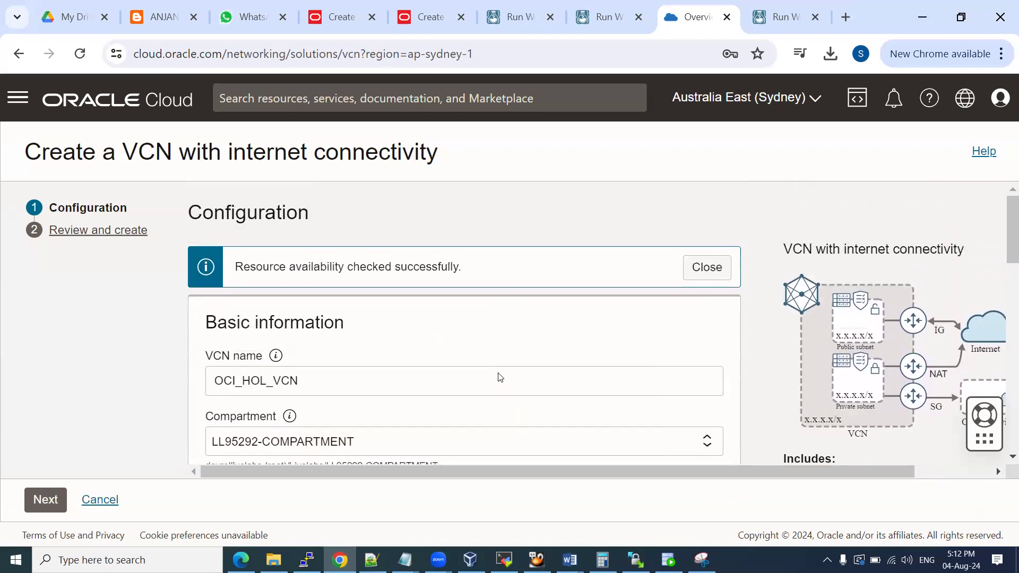
Snip the VCN wizard's Configuration page and point red arrows at the VCN name and Compartment fields
{"action": "left_click", "coordinate": [701, 559]}
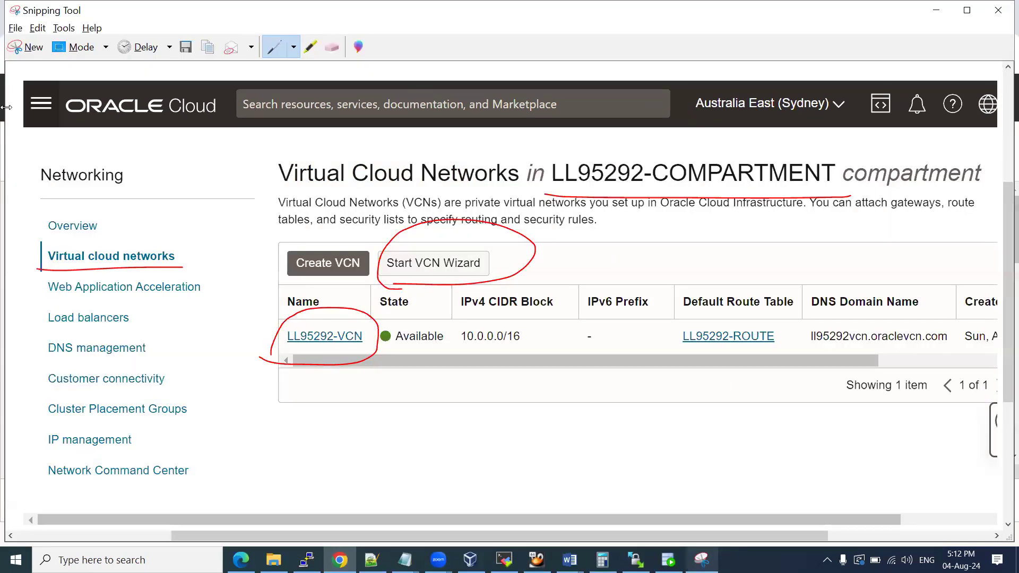
{"action": "left_click", "coordinate": [19, 47]}
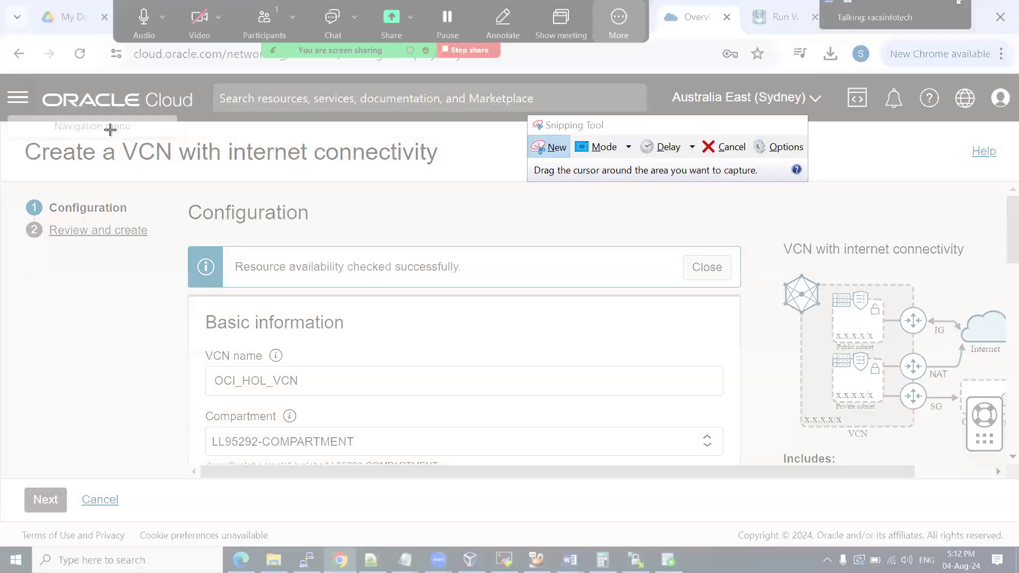
{"action": "left_click_drag", "start_coordinate": [1, 80], "coordinate": [602, 489]}
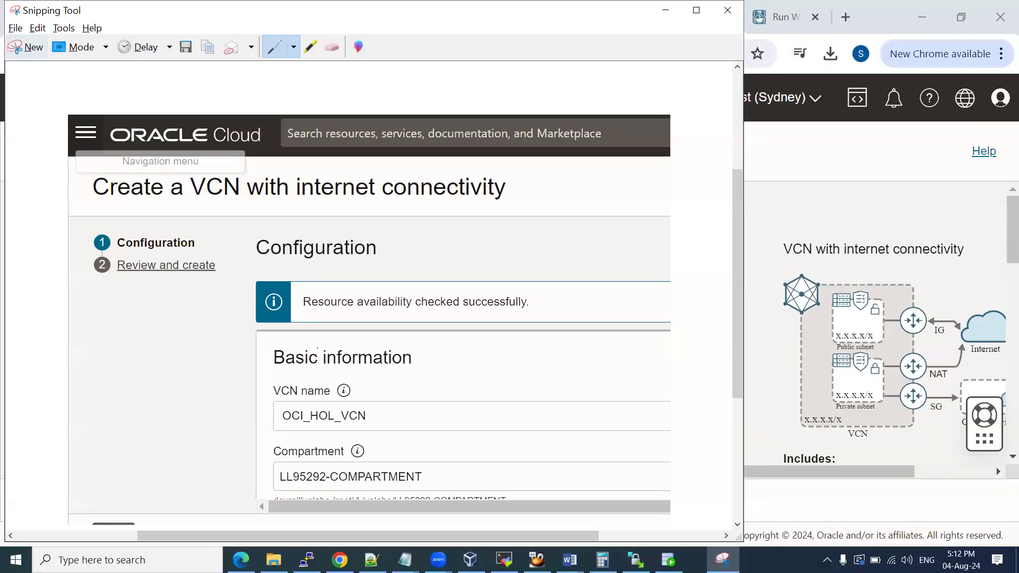
{"action": "mouse_move", "coordinate": [196, 414]}
{"action": "left_mouse_down"}
{"action": "mouse_move", "coordinate": [246, 416]}
{"action": "mouse_move", "coordinate": [255, 433]}
{"action": "left_mouse_up"}
{"action": "mouse_move", "coordinate": [227, 471]}
{"action": "left_mouse_down"}
{"action": "mouse_move", "coordinate": [243, 473]}
{"action": "mouse_move", "coordinate": [238, 484]}
{"action": "left_mouse_up"}
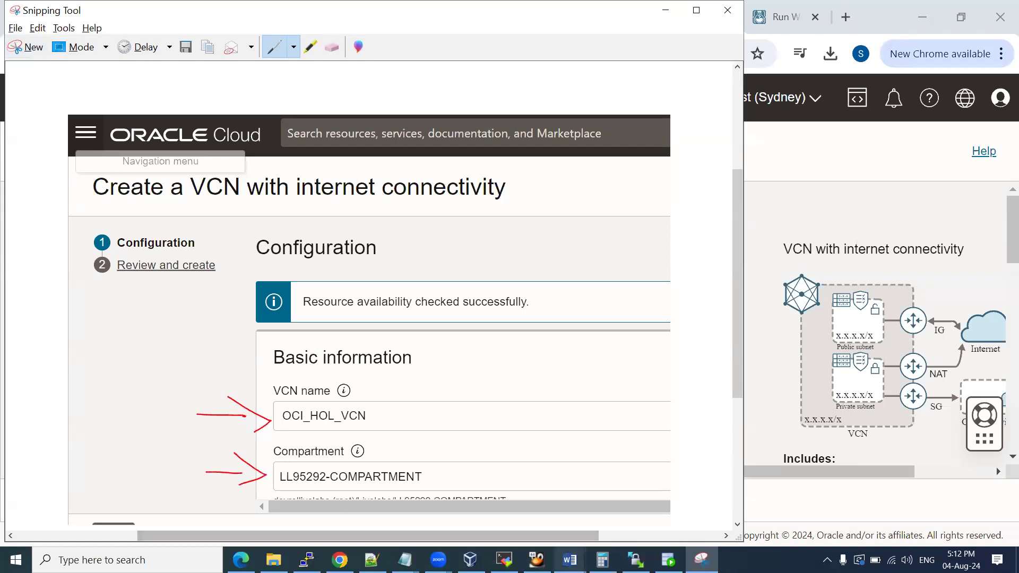
Write "GIVE the VCN name and select correct comportement" in Document1 and paste the annotated Configuration screenshot below it
{"action": "mouse_move", "coordinate": [570, 559]}
{"action": "left_click", "coordinate": [639, 525]}
{"action": "type", "text": "GIVE NTHE"}
{"action": "key", "text": "BackSpace"}
{"action": "key", "text": "BackSpace"}
{"action": "key", "text": "BackSpace"}
{"action": "key", "text": "BackSpace"}
{"action": "key", "text": "BackSpace"}
{"action": "type", "text": "the "}
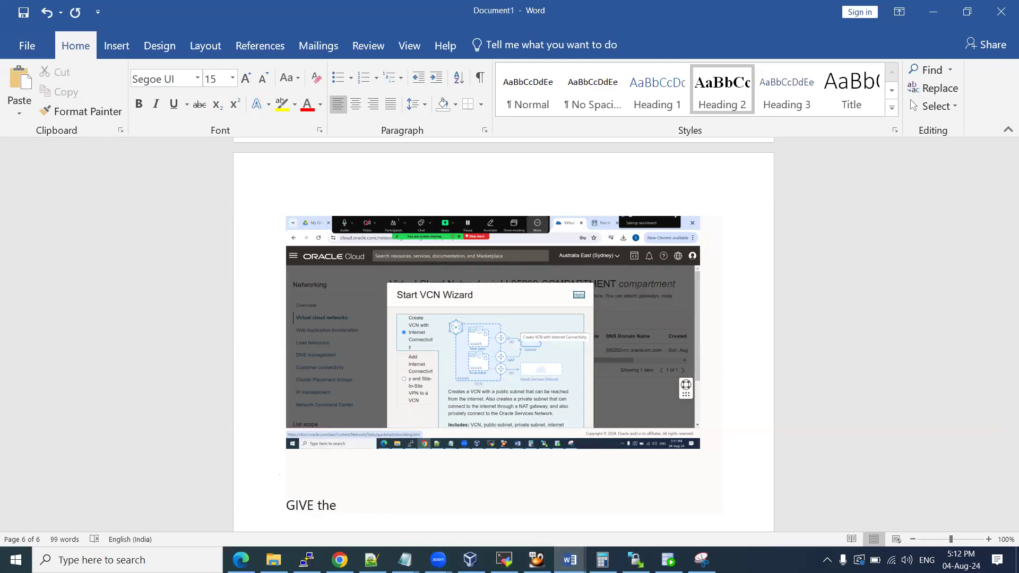
{"action": "type", "text": "VCN name and select correct comportement"}
{"action": "key", "text": "Return"}
{"action": "key", "text": "ctrl+v"}
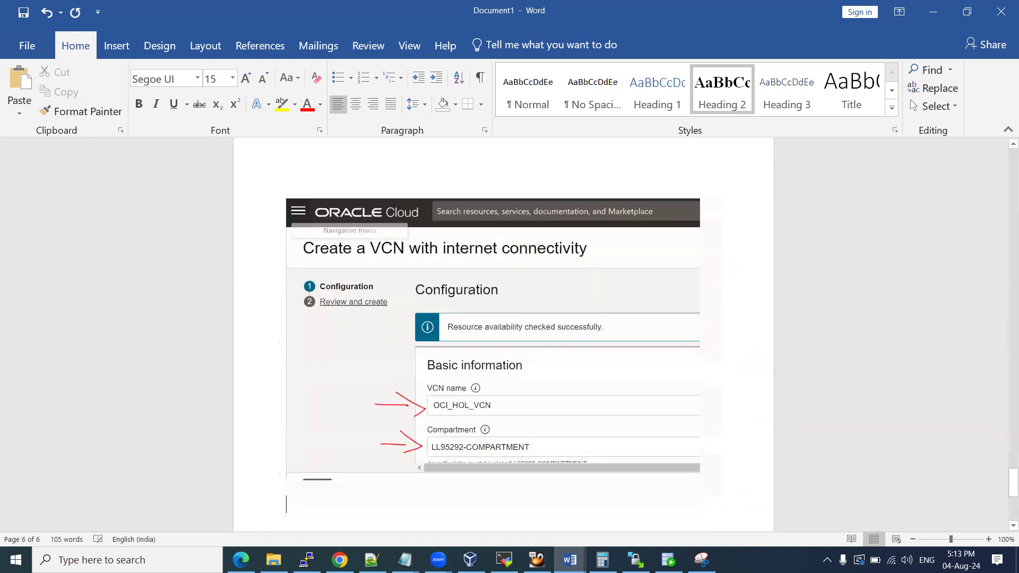
Switch to the VCN wizard in Chrome and snip the complete "VCN with internet connectivity" diagram
{"action": "key", "text": "Return"}
{"action": "key", "text": "alt+Tab"}
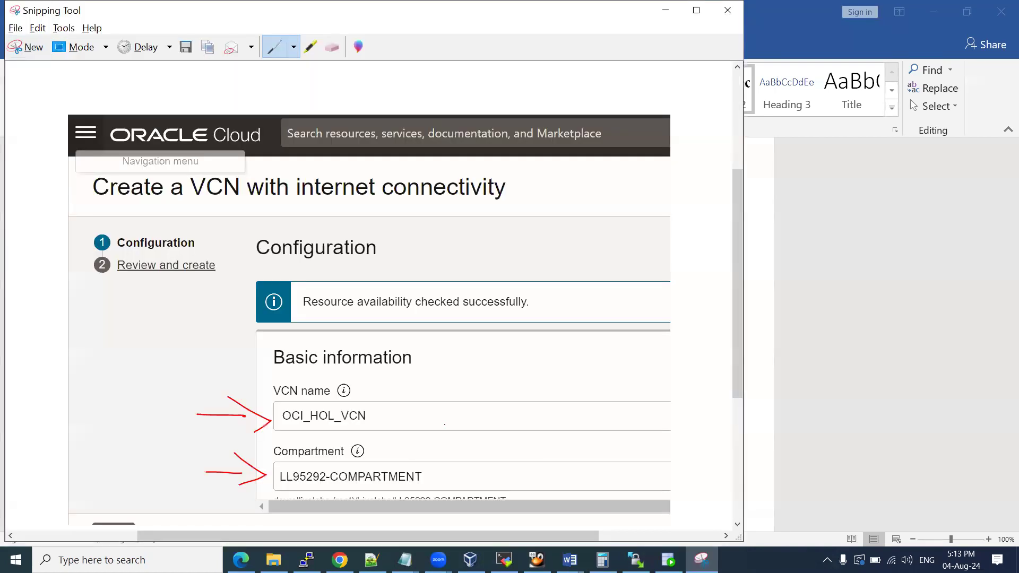
{"action": "key", "text": "alt+Tab"}
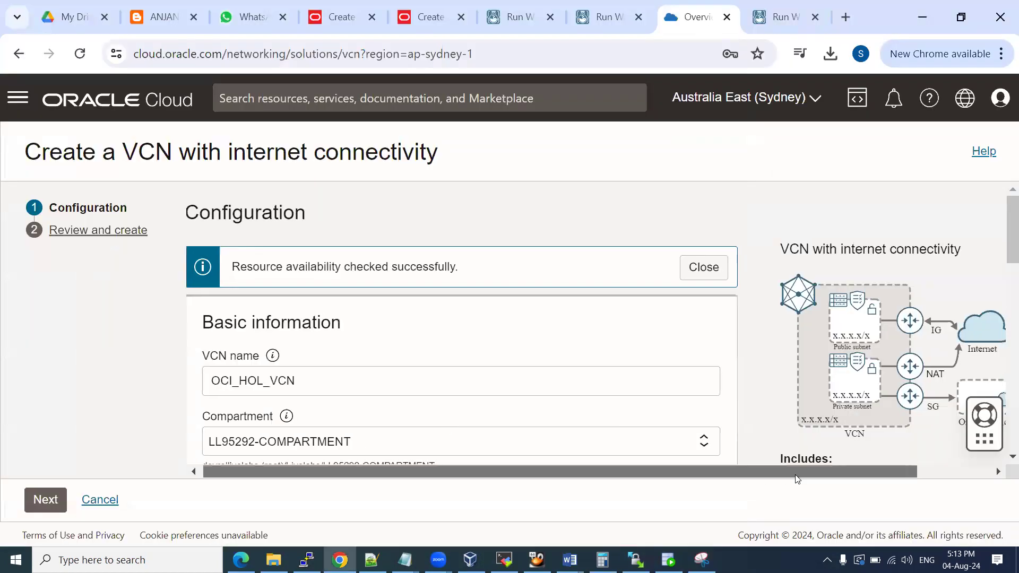
{"action": "left_click_drag", "start_coordinate": [796, 478], "coordinate": [870, 478]}
{"action": "scroll", "coordinate": [874, 327], "scroll_direction": "down", "scroll_amount": 2}
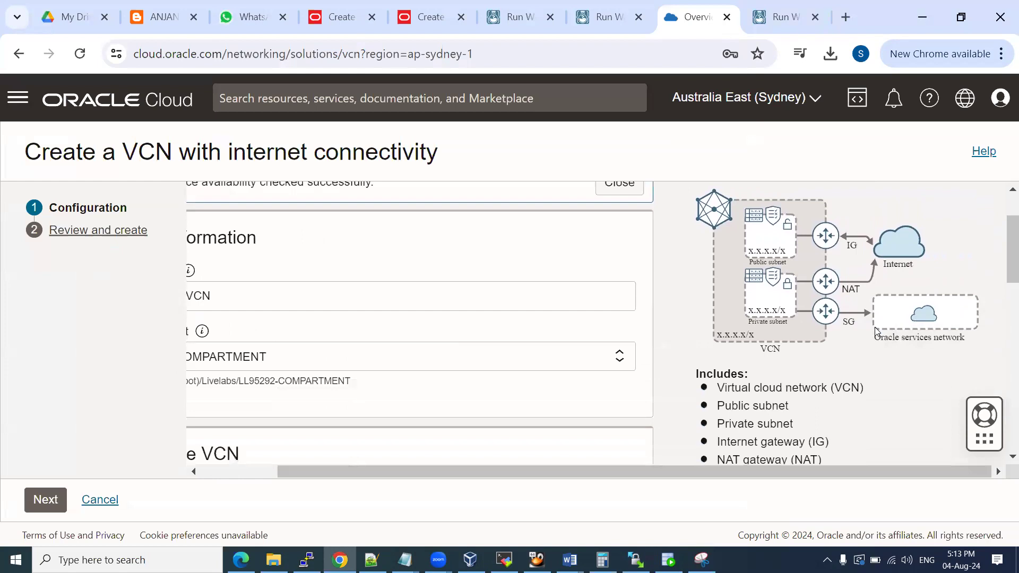
{"action": "scroll", "coordinate": [874, 327], "scroll_direction": "up", "scroll_amount": 2}
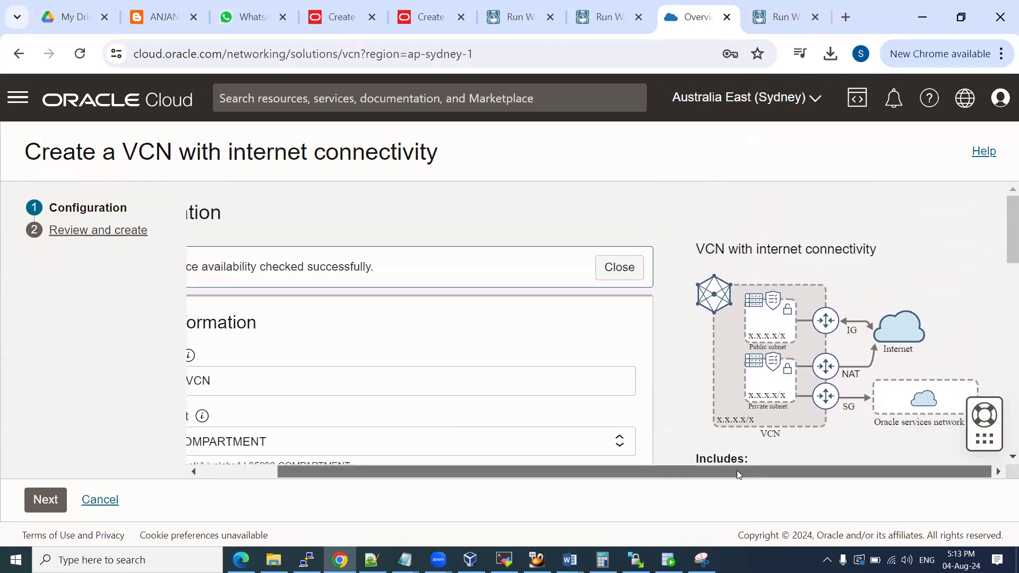
{"action": "scroll", "coordinate": [888, 271], "scroll_direction": "down", "scroll_amount": 2}
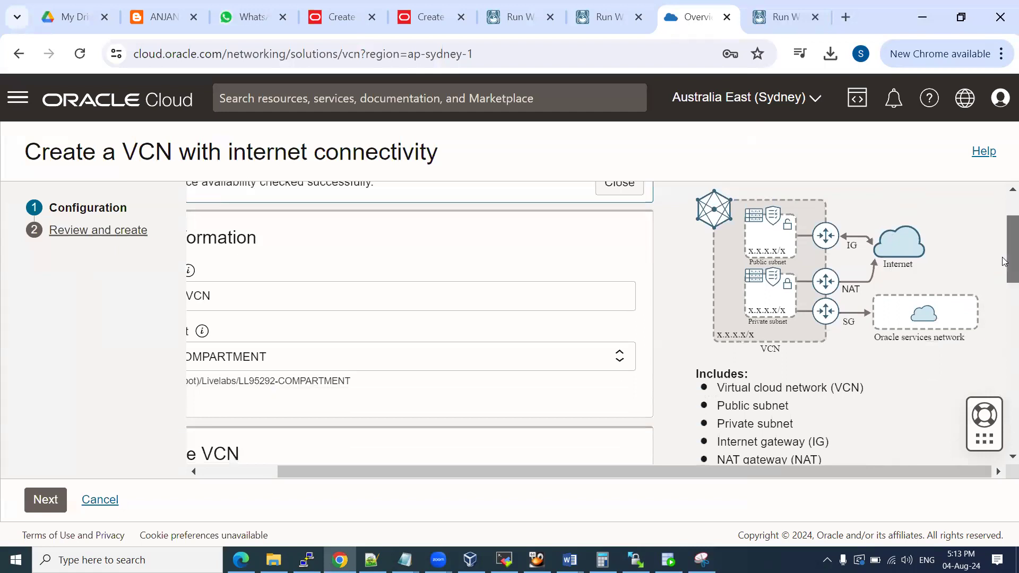
{"action": "scroll", "coordinate": [1005, 260], "scroll_direction": "up", "scroll_amount": 1}
{"action": "left_click", "coordinate": [700, 559]}
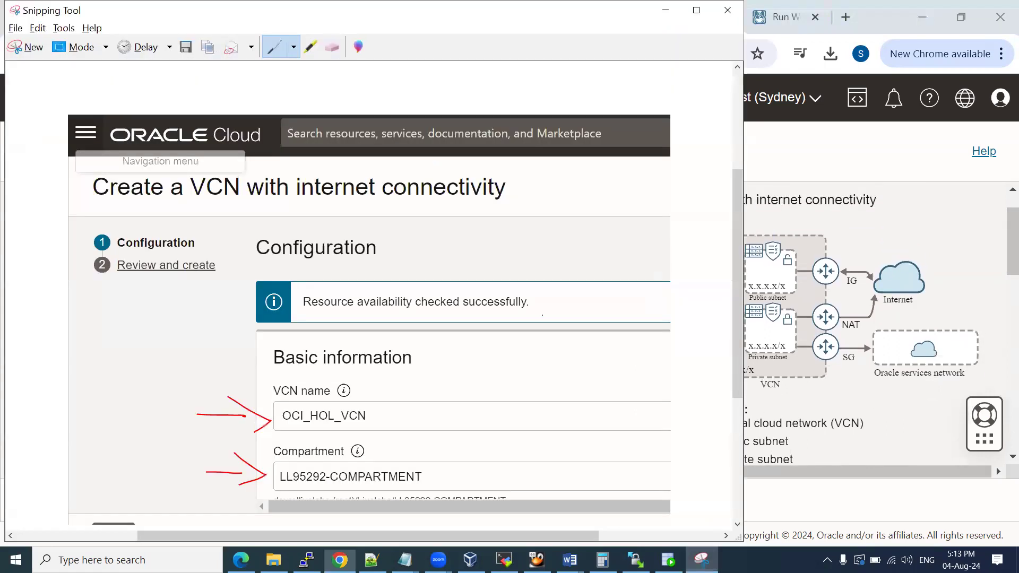
{"action": "left_click", "coordinate": [32, 51]}
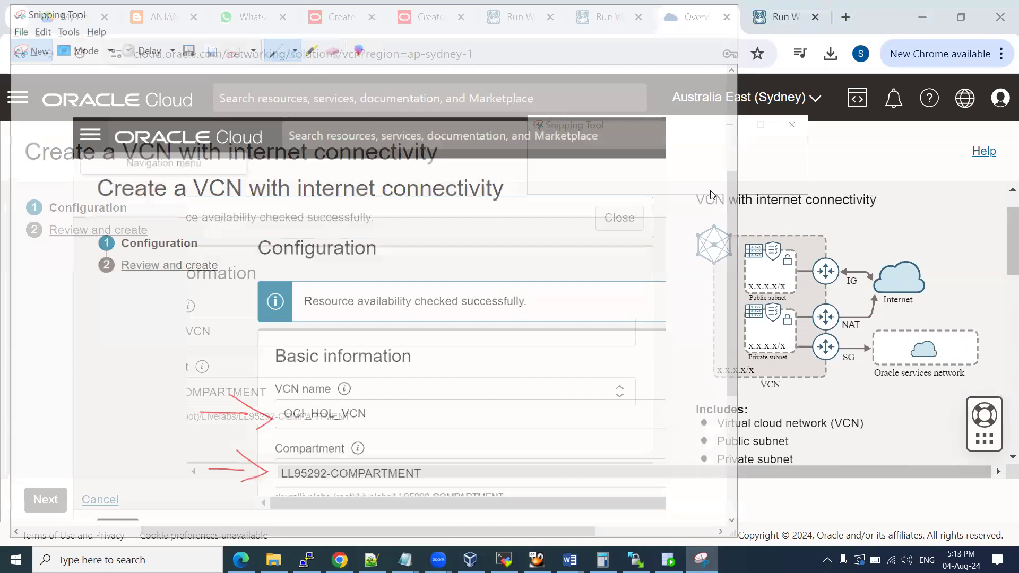
{"action": "left_click_drag", "start_coordinate": [682, 187], "coordinate": [985, 393]}
Paste the connectivity diagram snip into Document1 in Word, below the annotated Configuration screenshot
{"action": "mouse_move", "coordinate": [570, 560]}
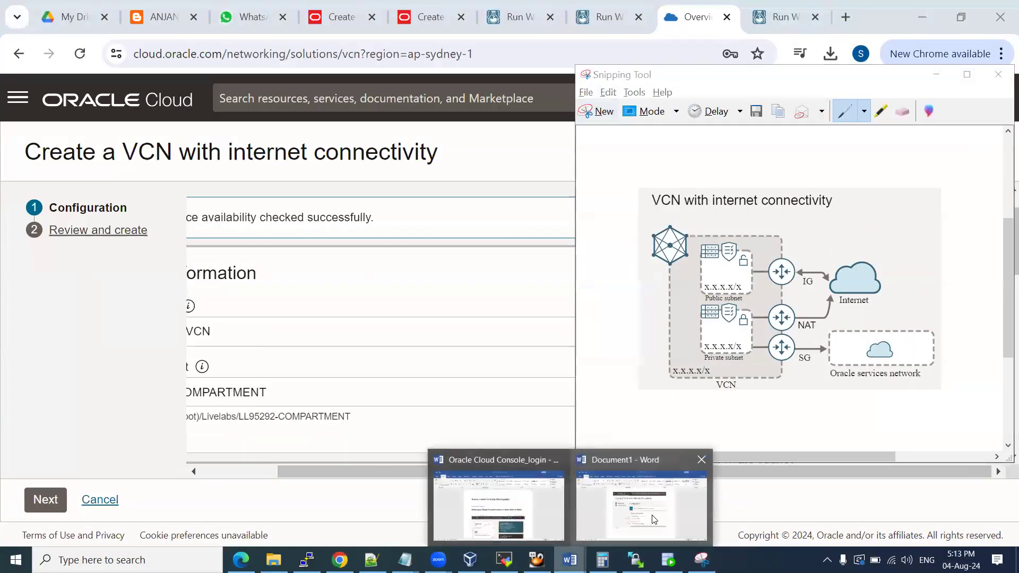
{"action": "left_click", "coordinate": [653, 519]}
{"action": "left_click", "coordinate": [452, 487]}
{"action": "key", "text": "ctrl+v"}
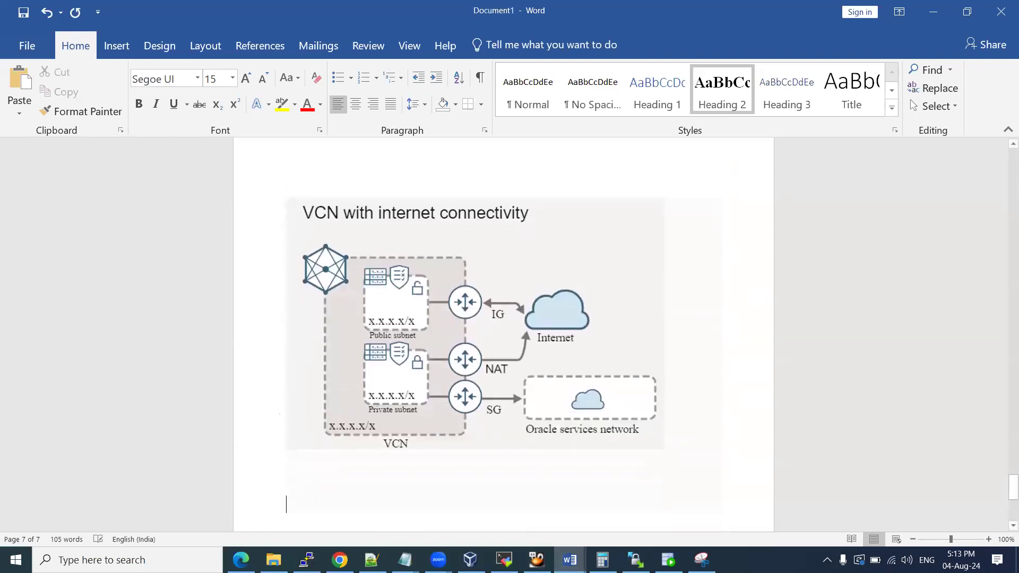
Return to the VCN wizard in Chrome and examine the Configure VCN section's IPv4 CIDR block, IPv6 and DNS resolution settings
{"action": "left_click", "coordinate": [339, 560]}
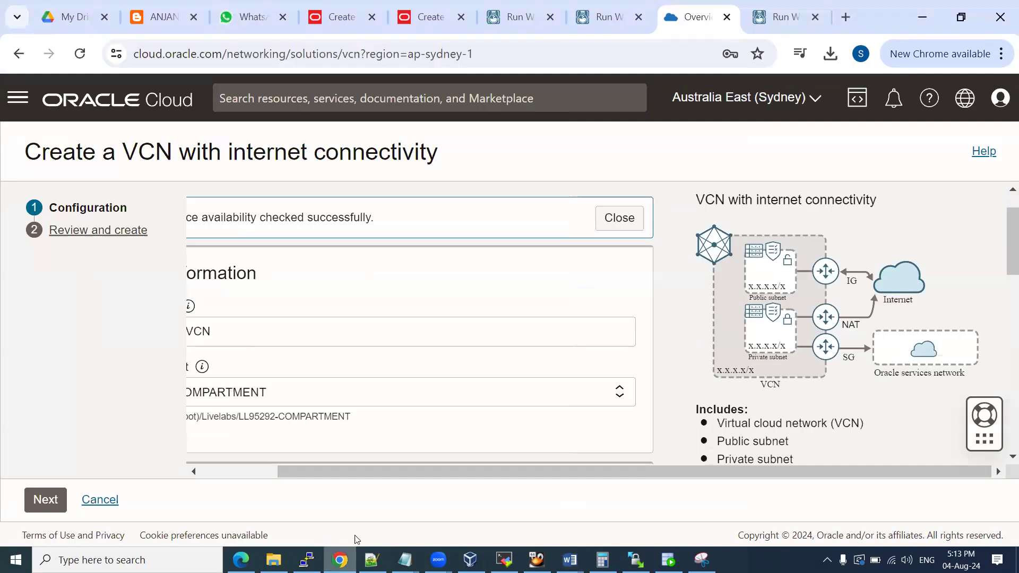
{"action": "left_click_drag", "start_coordinate": [356, 472], "coordinate": [212, 460]}
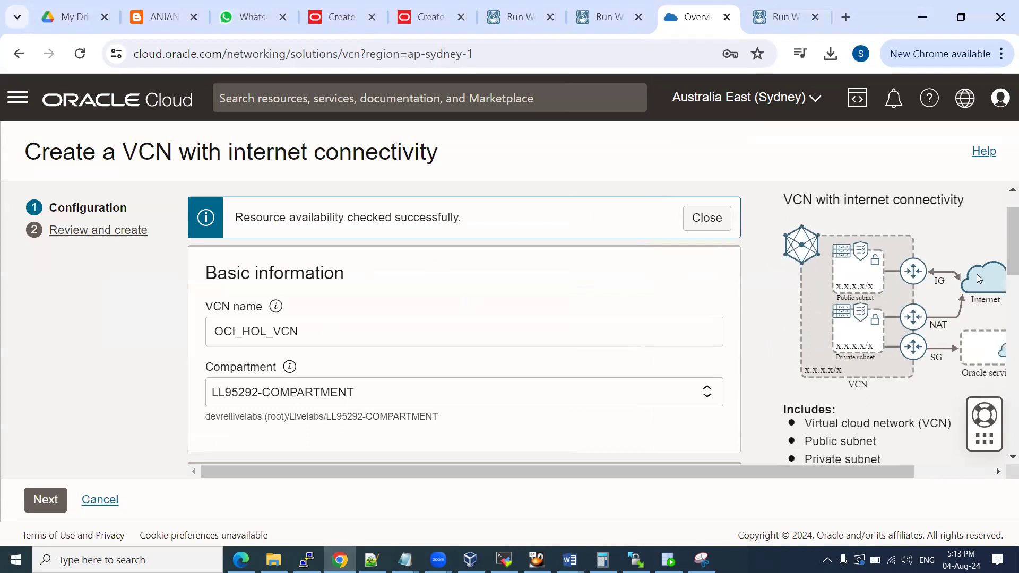
{"action": "scroll", "coordinate": [381, 314], "scroll_direction": "down", "scroll_amount": 5}
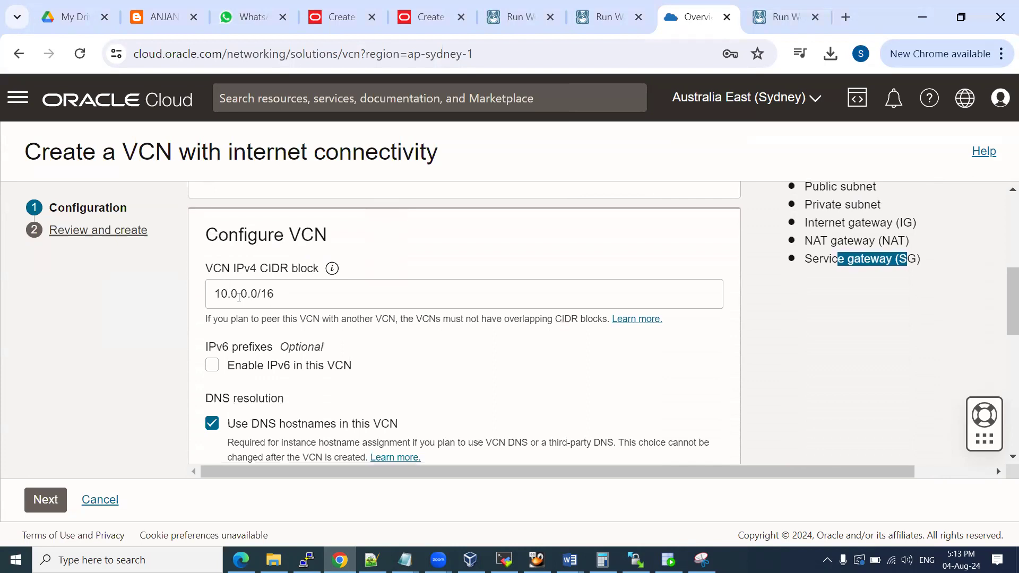
{"action": "left_click_drag", "start_coordinate": [216, 296], "coordinate": [281, 297]}
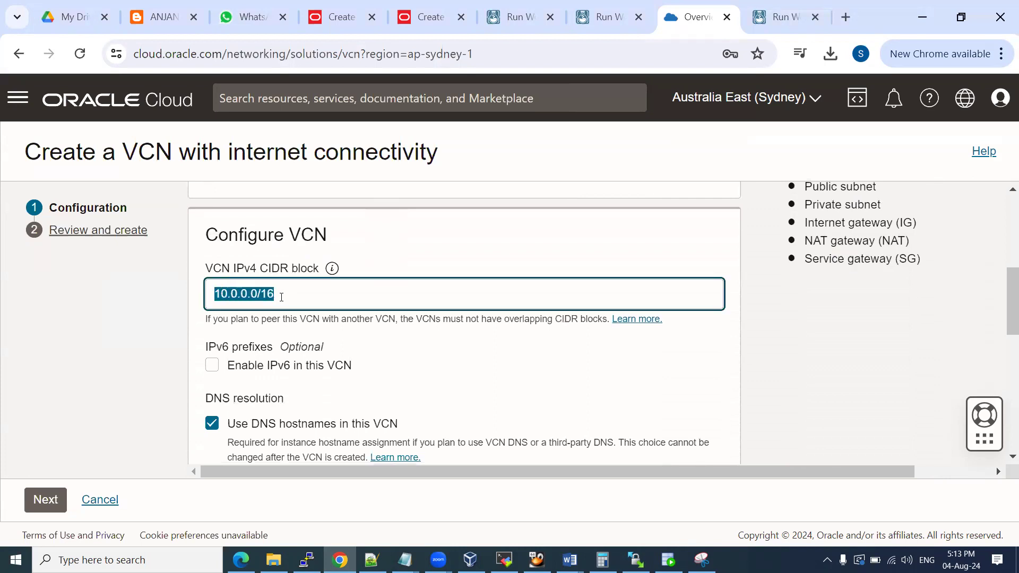
{"action": "scroll", "coordinate": [392, 331], "scroll_direction": "down", "scroll_amount": 2}
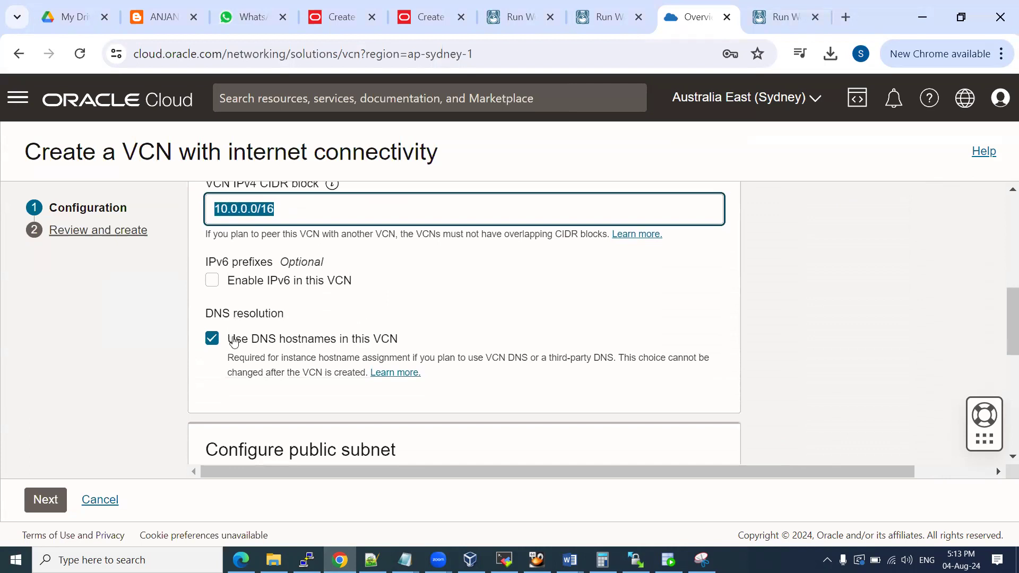
{"action": "scroll", "coordinate": [329, 311], "scroll_direction": "up", "scroll_amount": 2}
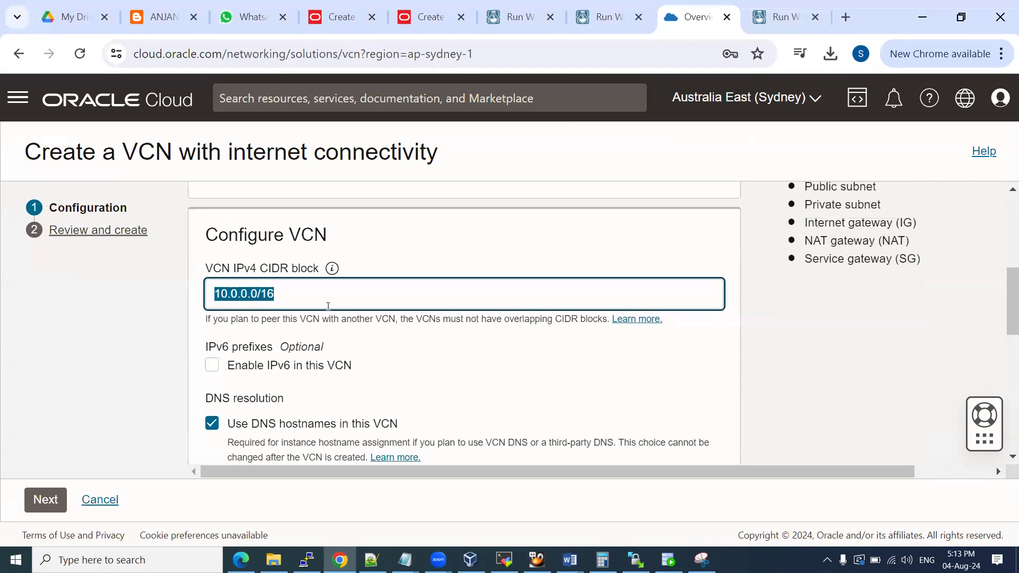
Examine and compare the IPv4 CIDR blocks of the public subnet and the private subnet
{"action": "scroll", "coordinate": [382, 330], "scroll_direction": "down", "scroll_amount": 6}
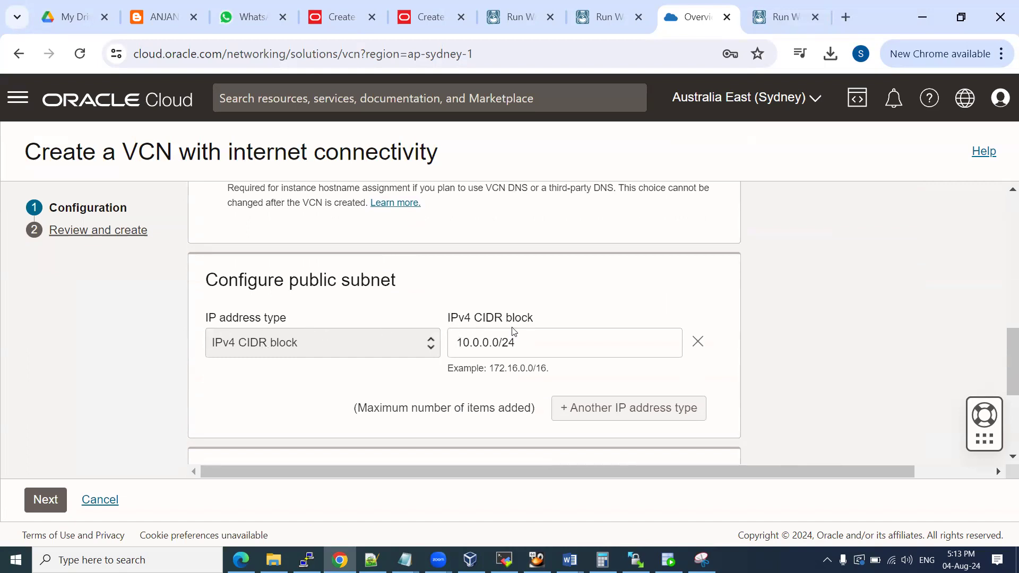
{"action": "left_click", "coordinate": [488, 342]}
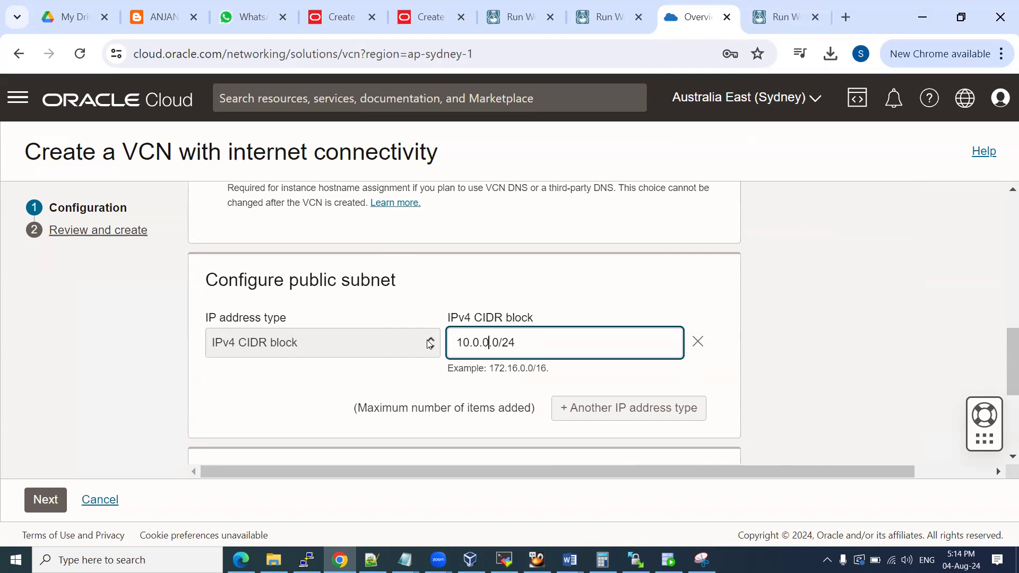
{"action": "scroll", "coordinate": [345, 366], "scroll_direction": "down", "scroll_amount": 3}
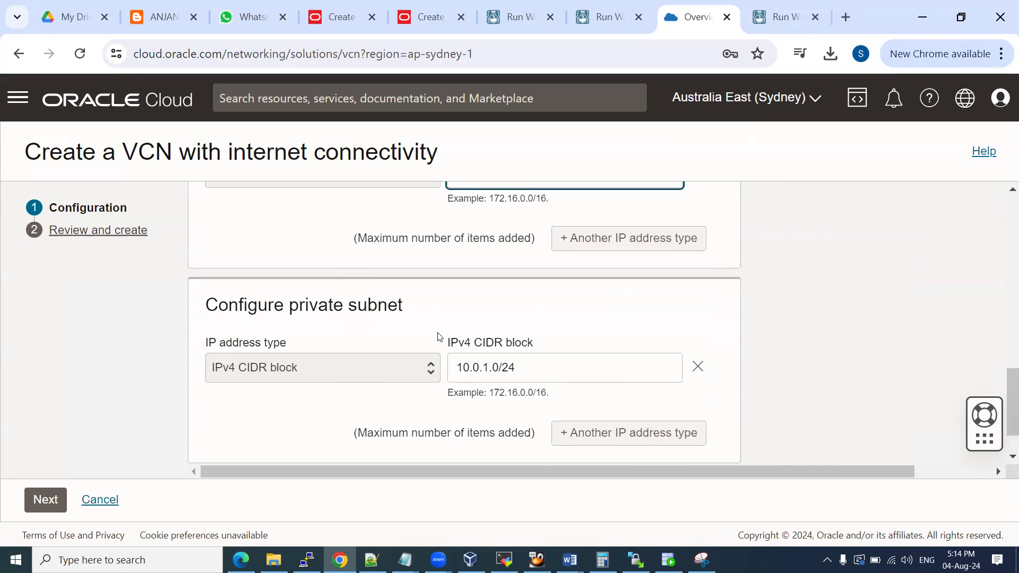
{"action": "scroll", "coordinate": [439, 323], "scroll_direction": "down", "scroll_amount": 1}
{"action": "scroll", "coordinate": [439, 334], "scroll_direction": "up", "scroll_amount": 4}
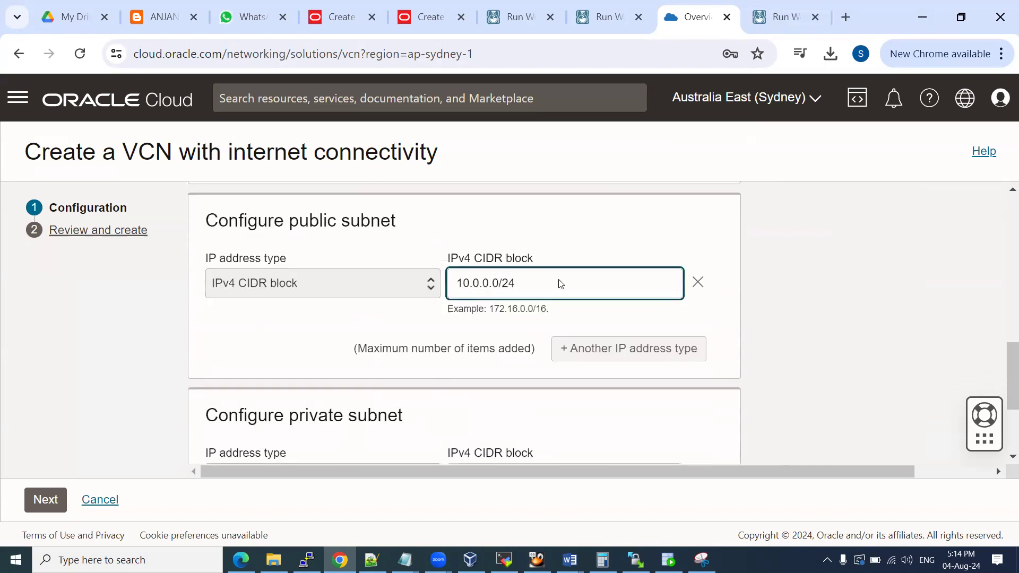
{"action": "left_click_drag", "start_coordinate": [463, 280], "coordinate": [548, 282]}
{"action": "left_click", "coordinate": [502, 283]}
{"action": "scroll", "coordinate": [489, 347], "scroll_direction": "down", "scroll_amount": 3}
{"action": "left_click_drag", "start_coordinate": [457, 308], "coordinate": [530, 310]}
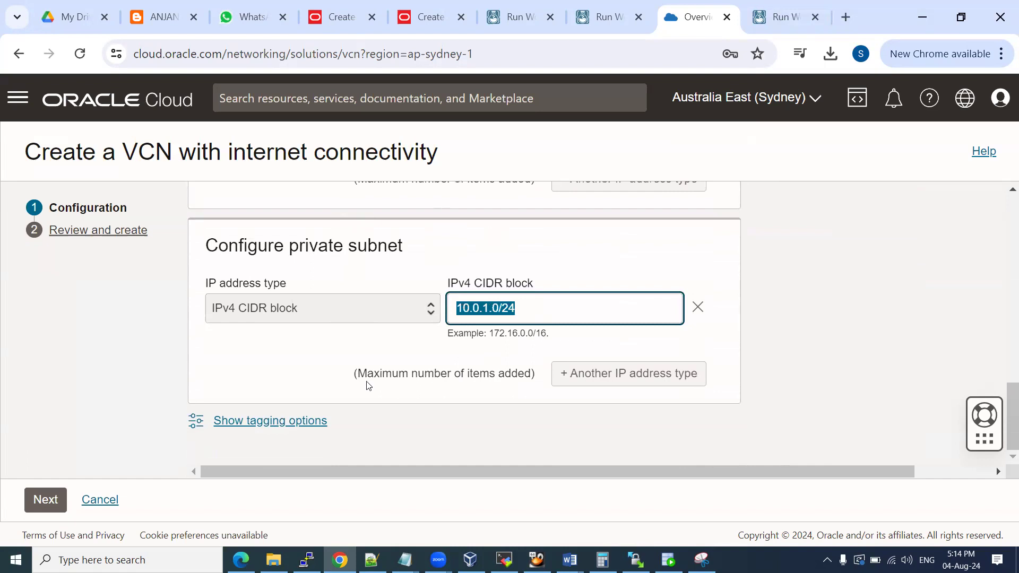
Capture the screen showing the Configure VCN section and paste it into Document1 in Word, below the connectivity diagram
{"action": "scroll", "coordinate": [366, 387], "scroll_direction": "up", "scroll_amount": 4}
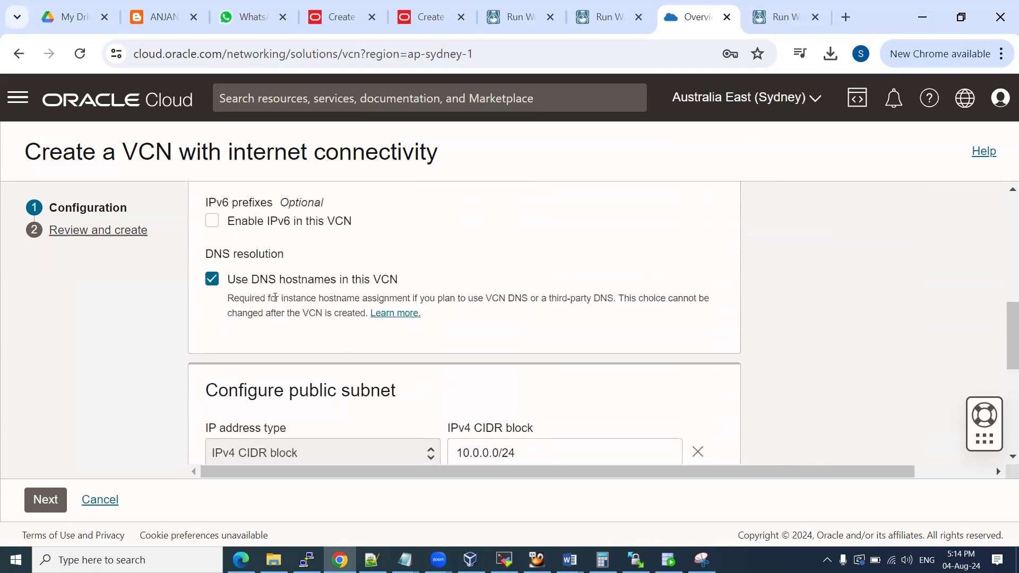
{"action": "scroll", "coordinate": [503, 273], "scroll_direction": "up", "scroll_amount": 4}
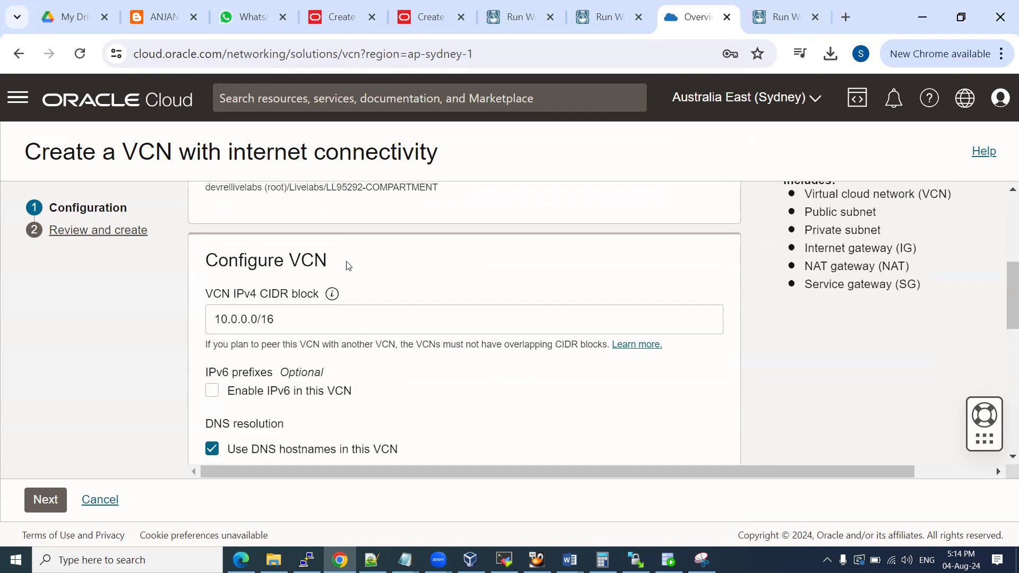
{"action": "mouse_move", "coordinate": [570, 560]}
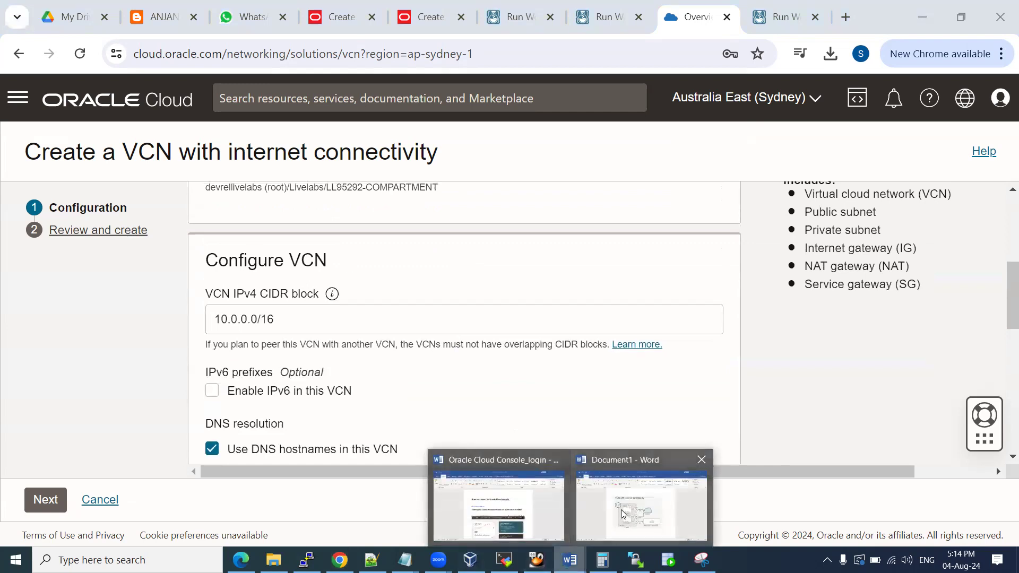
{"action": "left_click", "coordinate": [621, 509]}
{"action": "key", "text": "ctrl+v"}
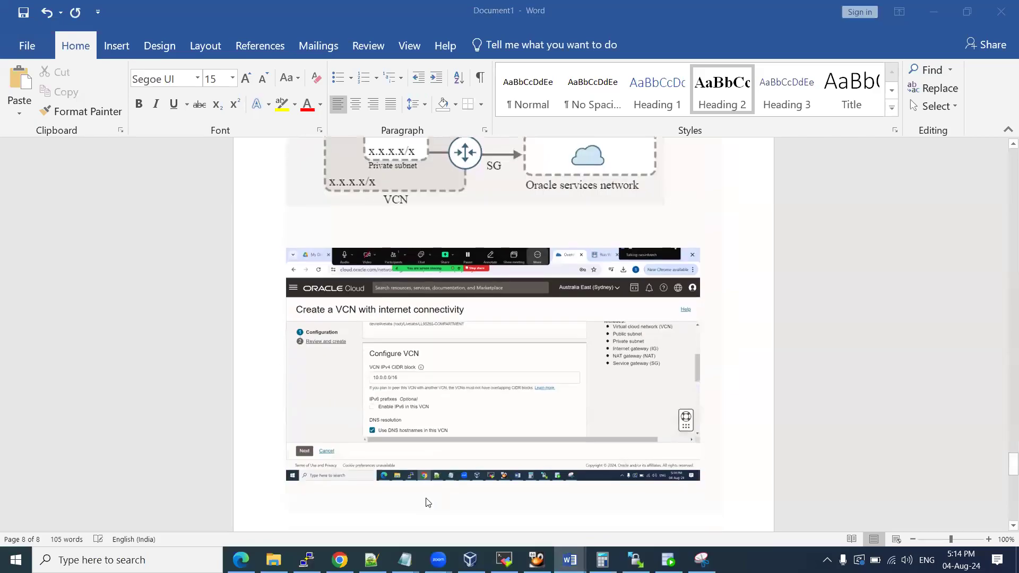
Capture the wizard's Configure public subnet section and paste the screenshot into Document1 below the Configure VCN one
{"action": "key", "text": "alt+Tab"}
{"action": "scroll", "coordinate": [461, 419], "scroll_direction": "down", "scroll_amount": 5}
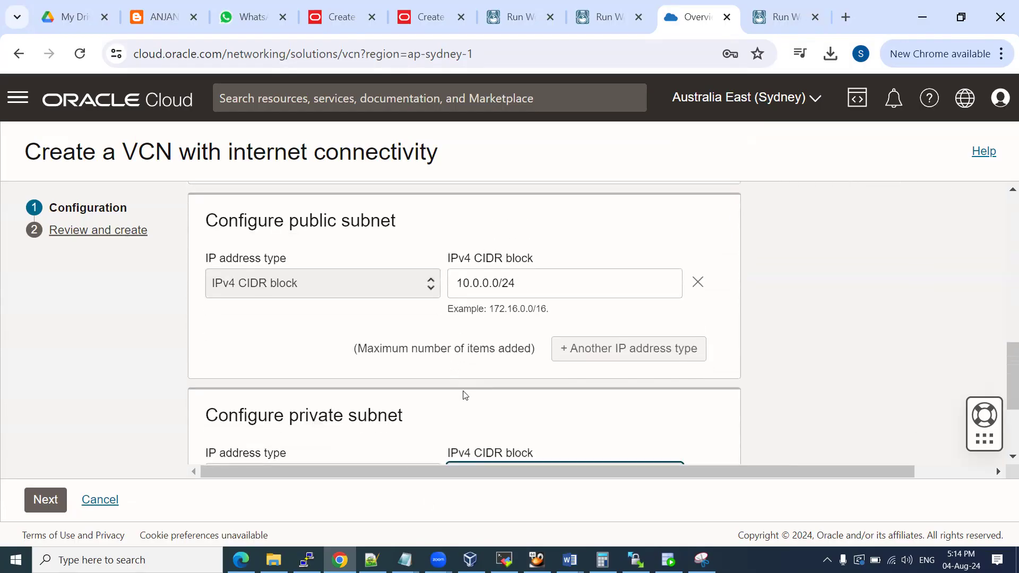
{"action": "mouse_move", "coordinate": [569, 560]}
{"action": "left_click", "coordinate": [589, 493]}
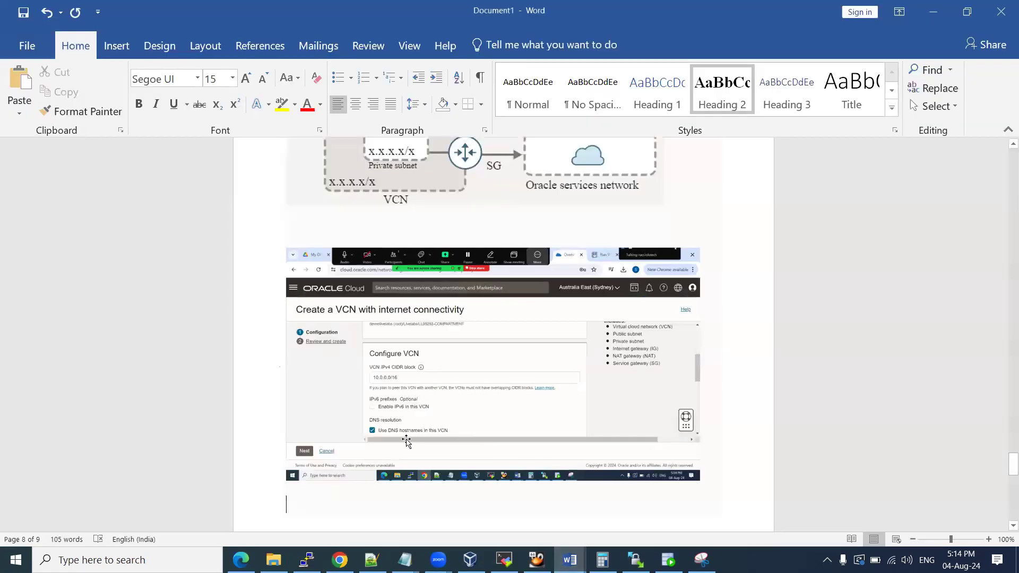
{"action": "key", "text": "ctrl+v"}
{"action": "key", "text": "Return"}
Capture the wizard's Configure private subnet section and paste the screenshot at the end of Document1
{"action": "key", "text": "alt+Tab"}
{"action": "scroll", "coordinate": [416, 388], "scroll_direction": "down", "scroll_amount": 2}
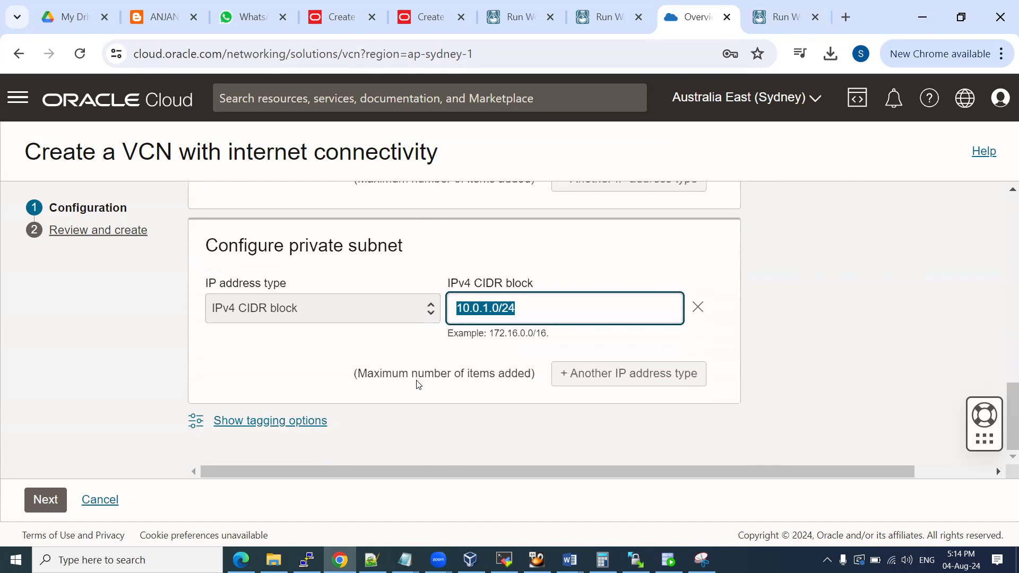
{"action": "key", "text": "alt+Tab"}
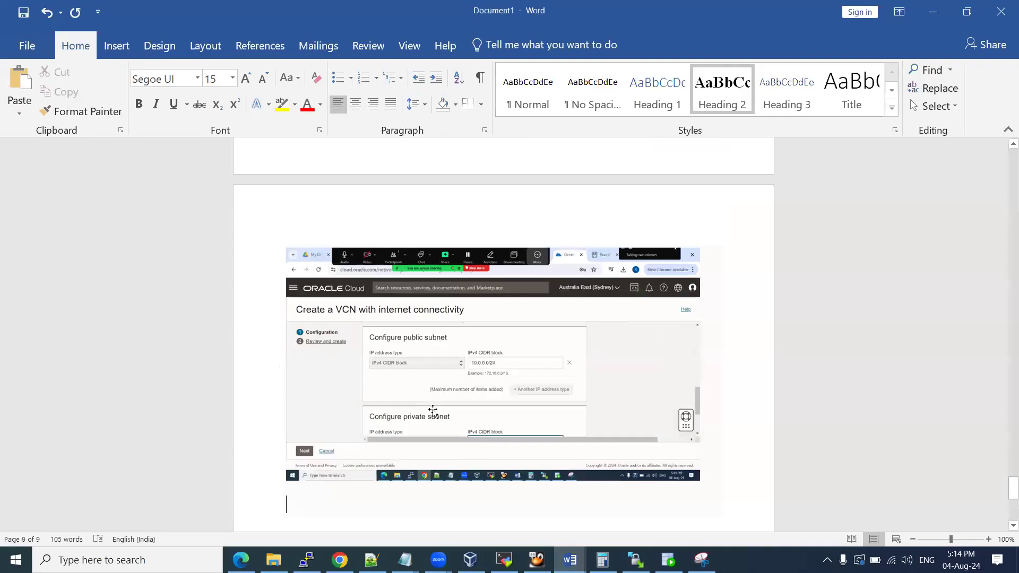
{"action": "key", "text": "ctrl+v"}
Switch back to the Oracle Cloud browser, advance the VCN wizard to its review page and examine the Oracle VCN details
{"action": "key", "text": "alt+Tab"}
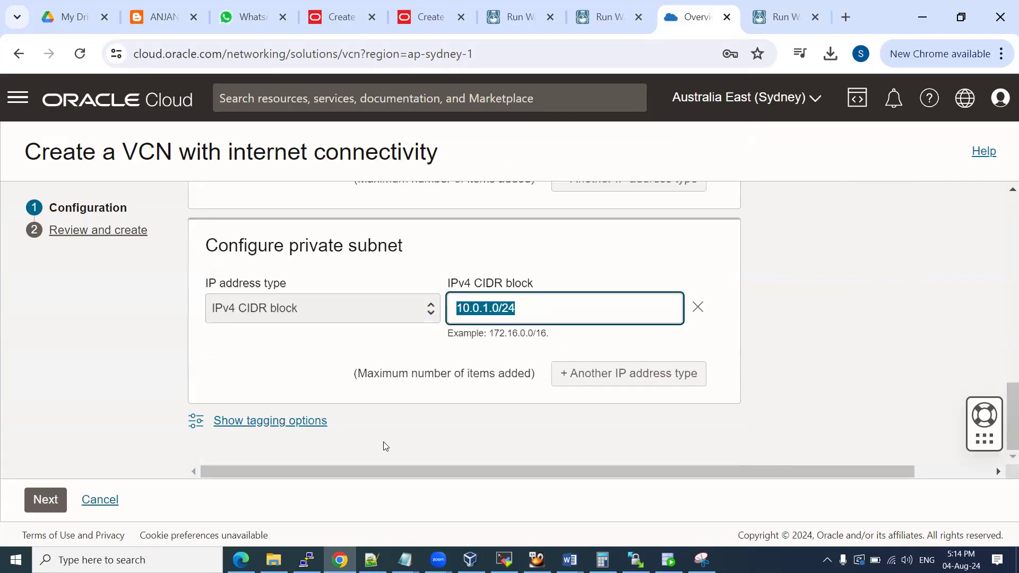
{"action": "left_click", "coordinate": [44, 501]}
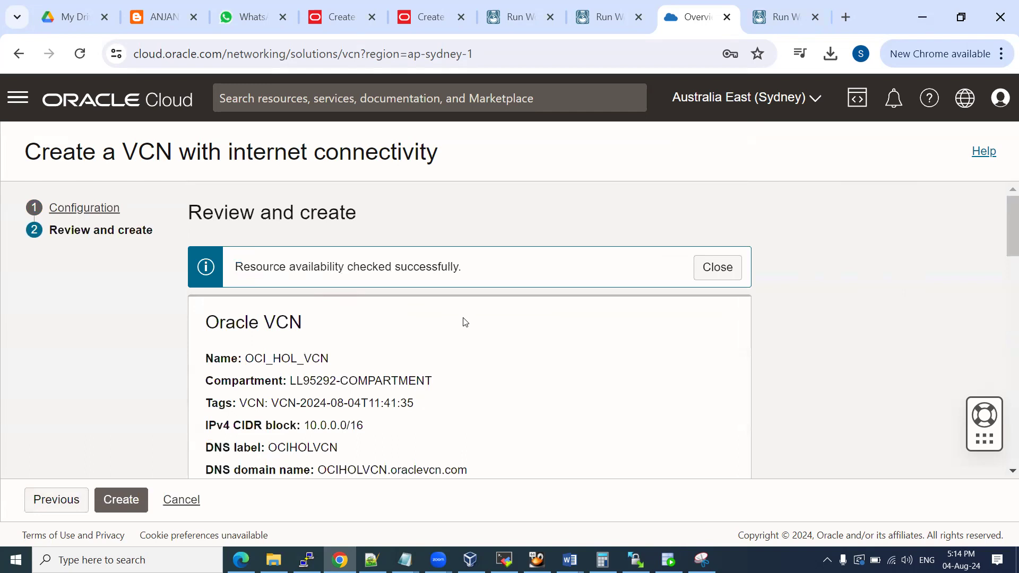
{"action": "scroll", "coordinate": [465, 321], "scroll_direction": "down", "scroll_amount": 1}
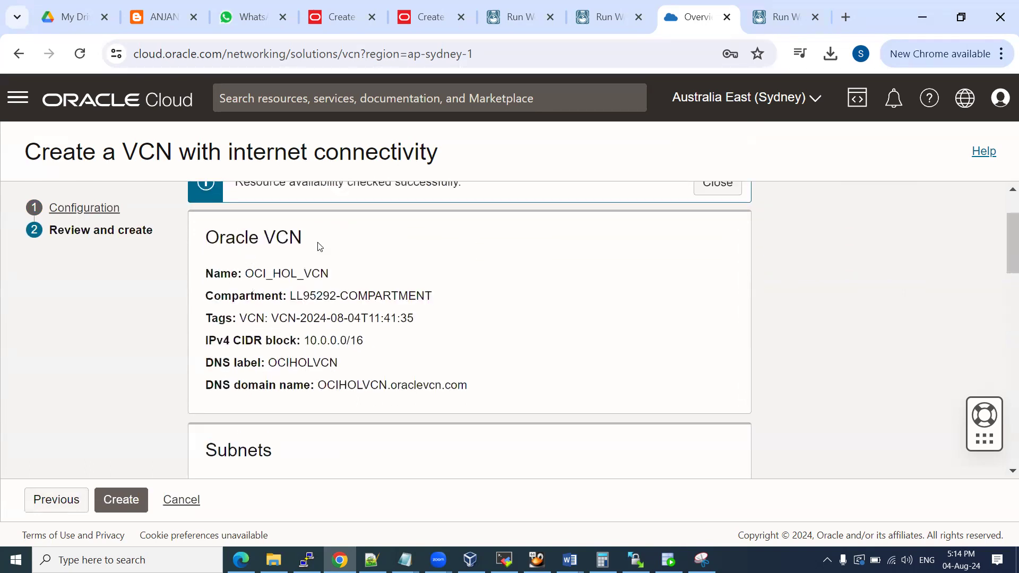
{"action": "left_click_drag", "start_coordinate": [254, 274], "coordinate": [438, 305]}
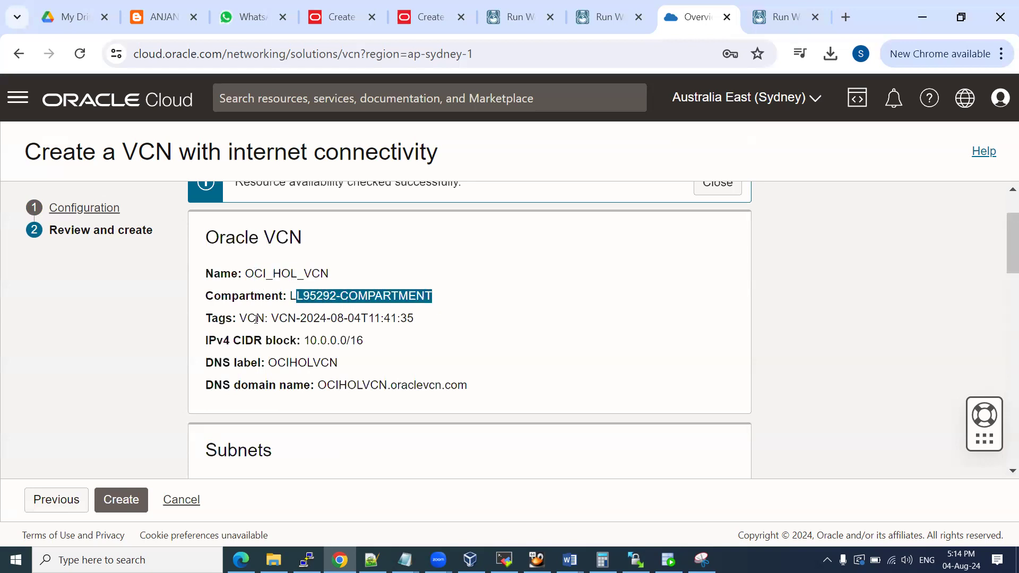
{"action": "left_click_drag", "start_coordinate": [249, 320], "coordinate": [392, 317]}
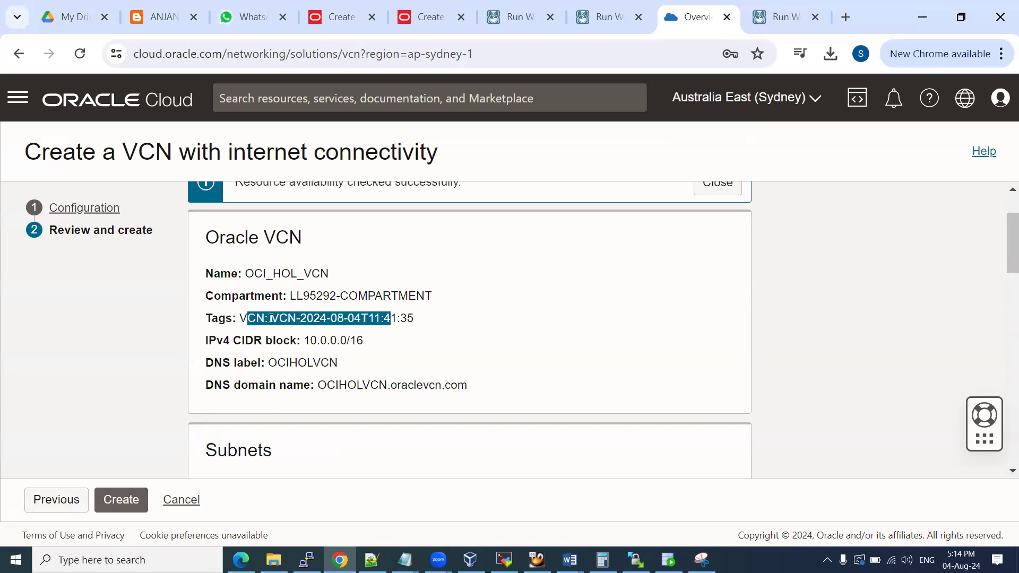
{"action": "left_click_drag", "start_coordinate": [269, 319], "coordinate": [401, 319]}
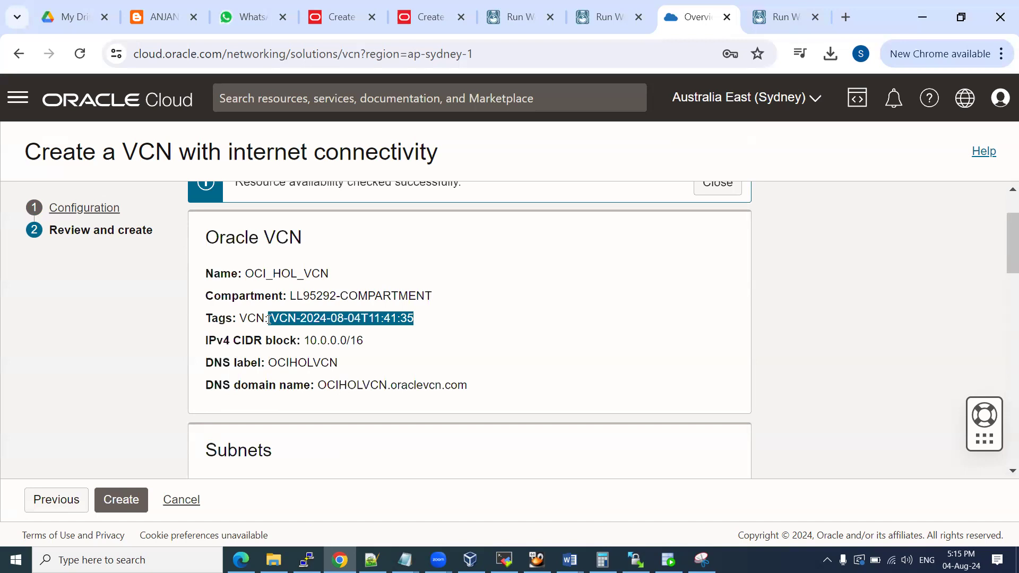
{"action": "left_click_drag", "start_coordinate": [302, 340], "coordinate": [364, 348]}
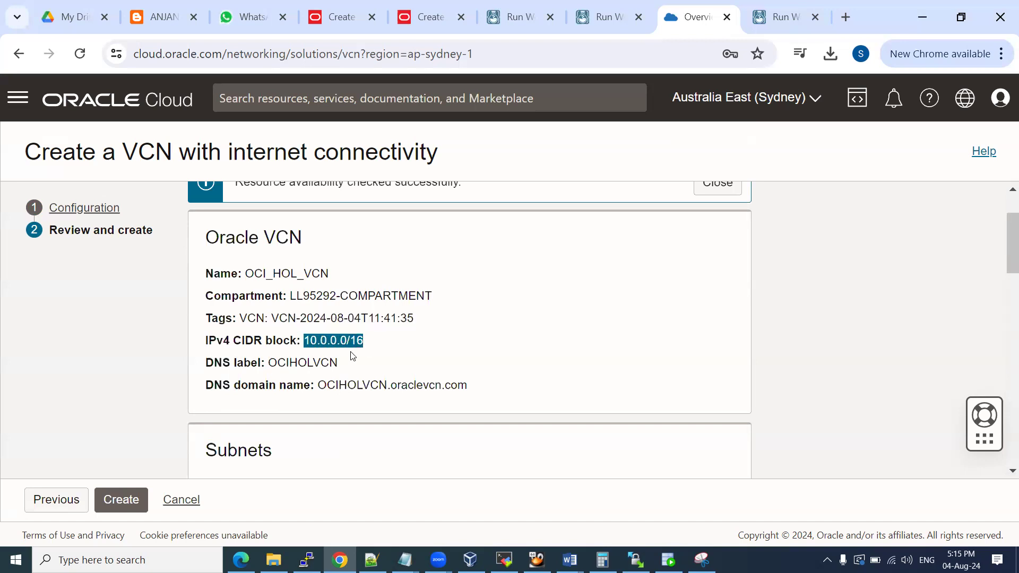
Capture the review page's Gateways and Security lists sections and paste the screenshot into Document1 in Word, below the private subnet one
{"action": "scroll", "coordinate": [405, 417], "scroll_direction": "down", "scroll_amount": 3}
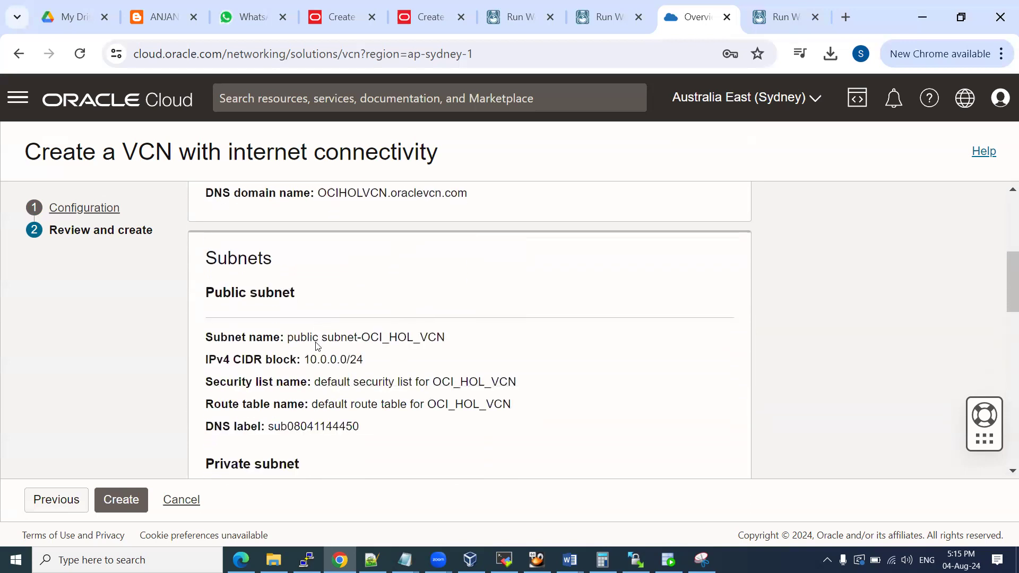
{"action": "scroll", "coordinate": [317, 345], "scroll_direction": "down", "scroll_amount": 8}
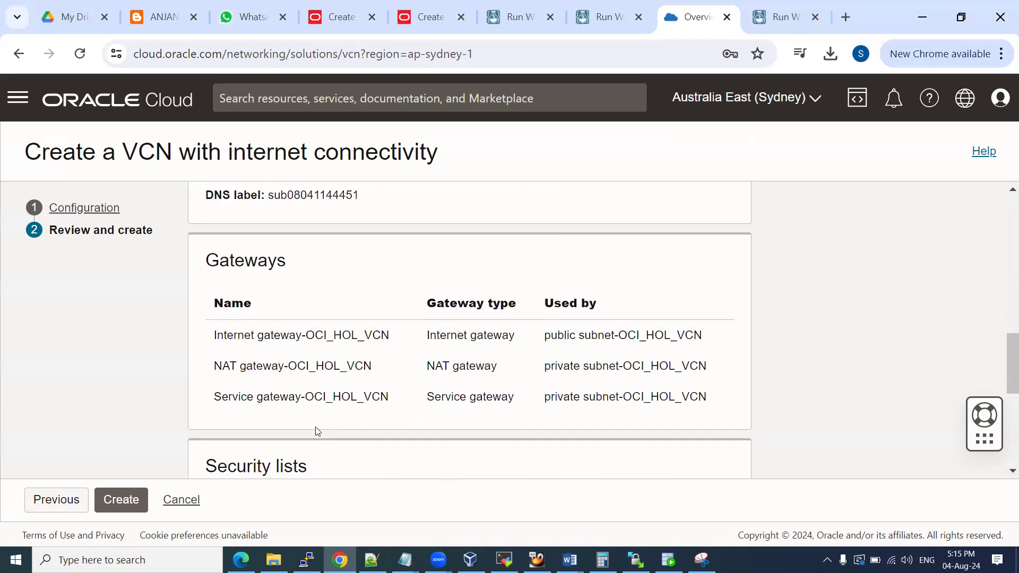
{"action": "scroll", "coordinate": [328, 362], "scroll_direction": "down", "scroll_amount": 2}
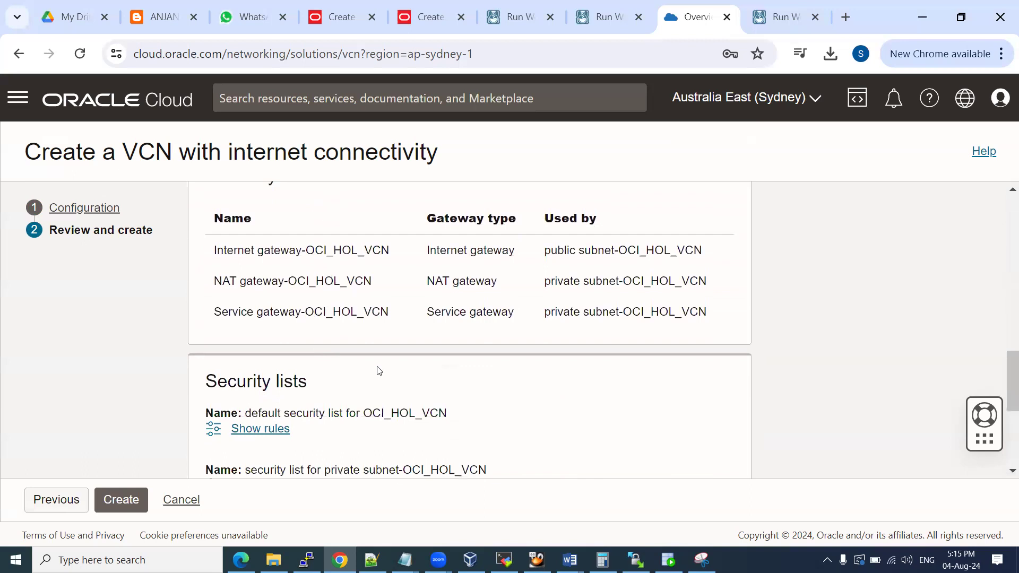
{"action": "mouse_move", "coordinate": [569, 560]}
{"action": "left_click", "coordinate": [593, 524]}
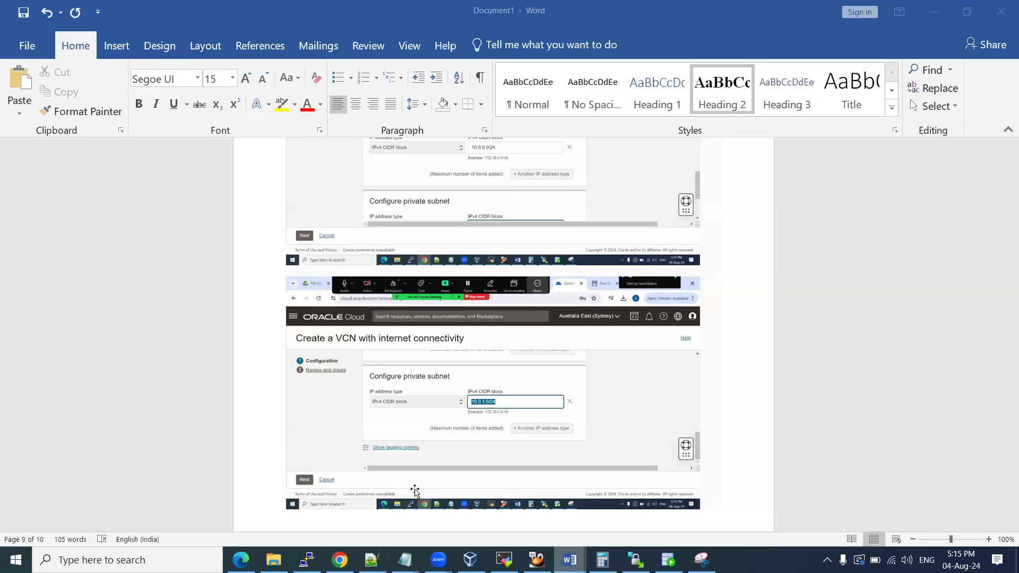
{"action": "key", "text": "Return"}
{"action": "key", "text": "ctrl+v"}
{"action": "key", "text": "Return"}
{"action": "key", "text": "Return"}
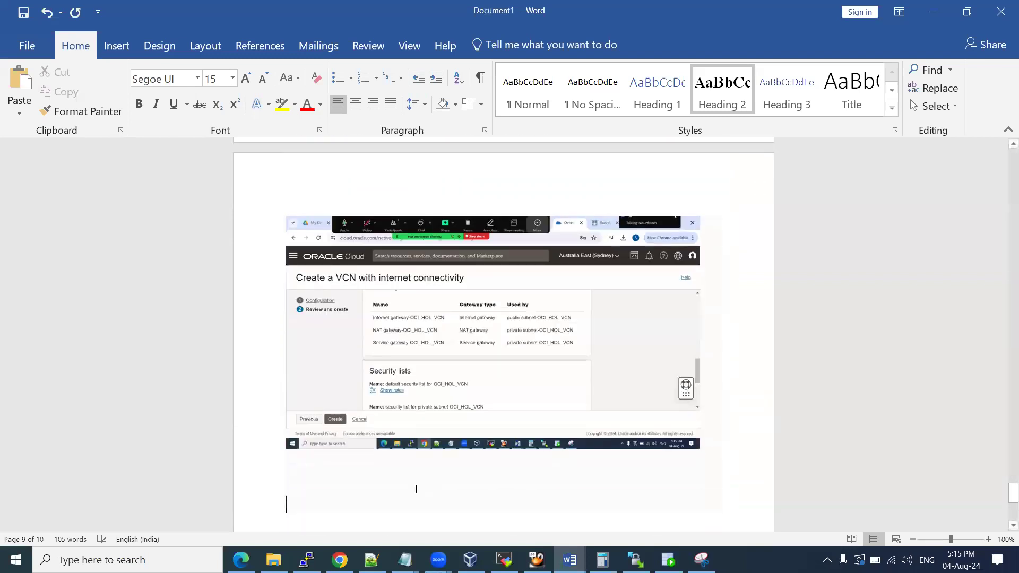
Switch back to the browser, try to create OCI_HOL_VCN from the review page and examine the details of its Create VCN task
{"action": "key", "text": "alt+Tab"}
{"action": "left_click", "coordinate": [123, 502]}
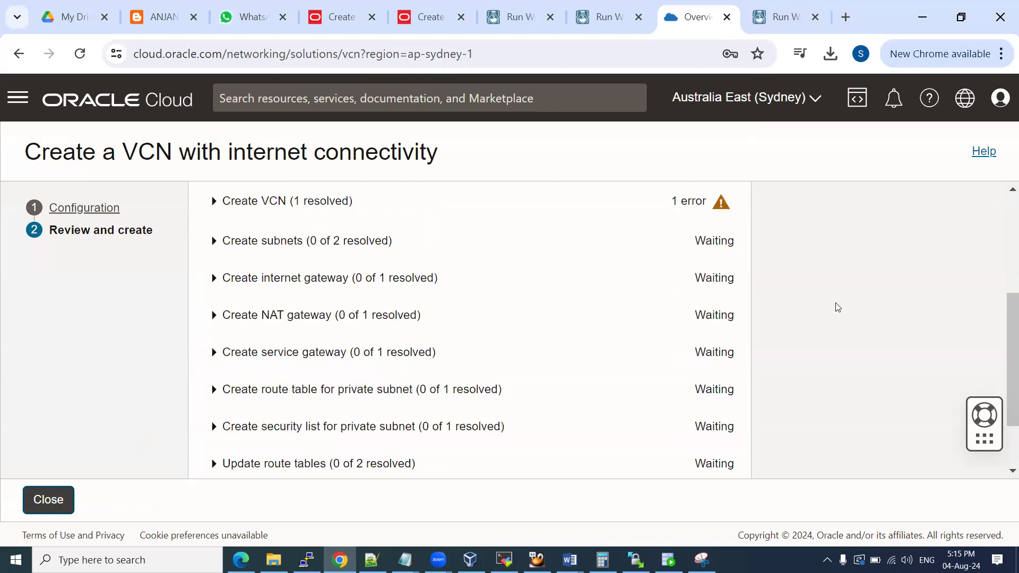
{"action": "scroll", "coordinate": [835, 303], "scroll_direction": "up", "scroll_amount": 2}
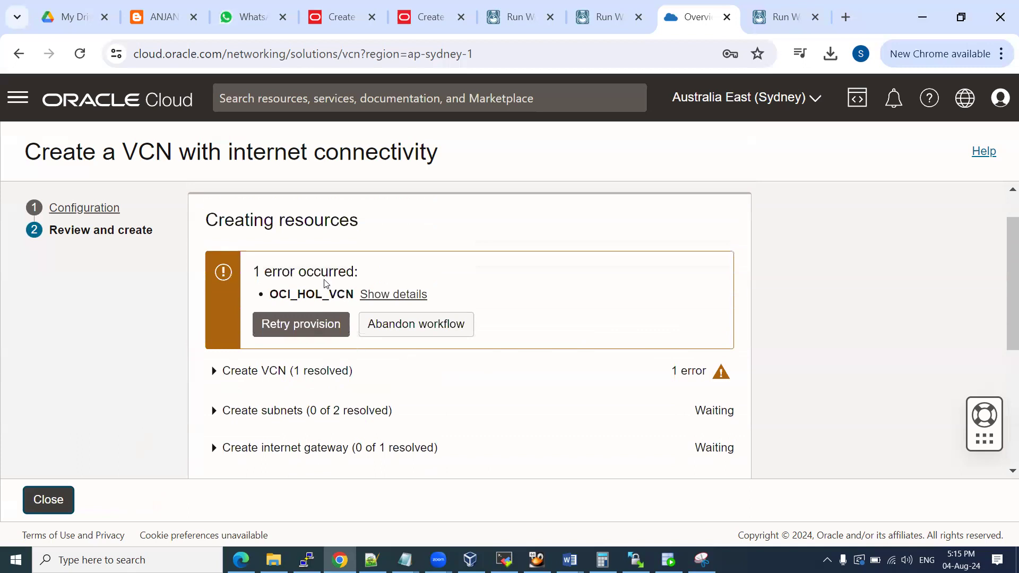
{"action": "left_click_drag", "start_coordinate": [250, 219], "coordinate": [351, 219]}
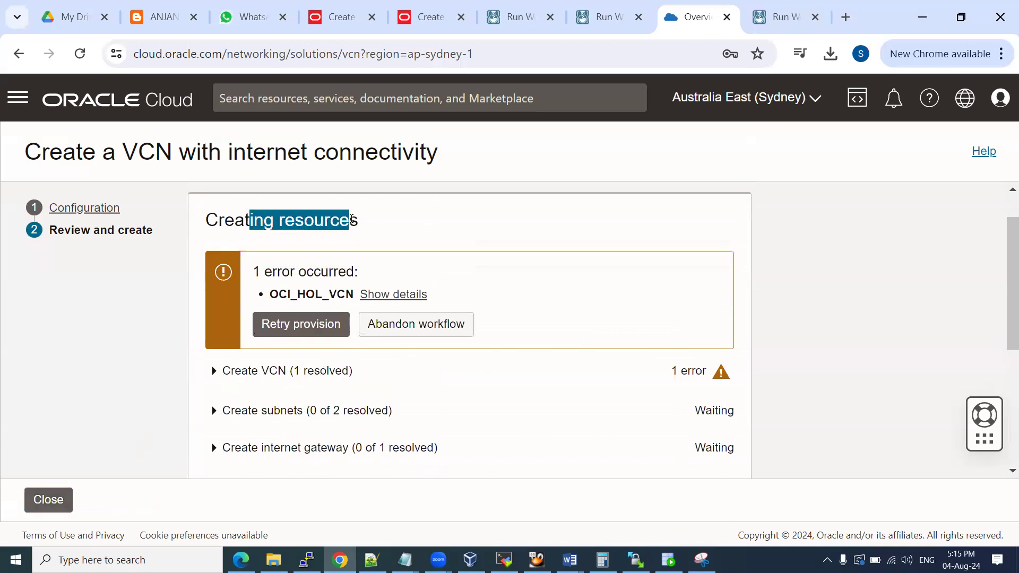
{"action": "left_click", "coordinate": [398, 296]}
{"action": "left_click_drag", "start_coordinate": [318, 310], "coordinate": [533, 322]}
{"action": "left_click", "coordinate": [528, 342]}
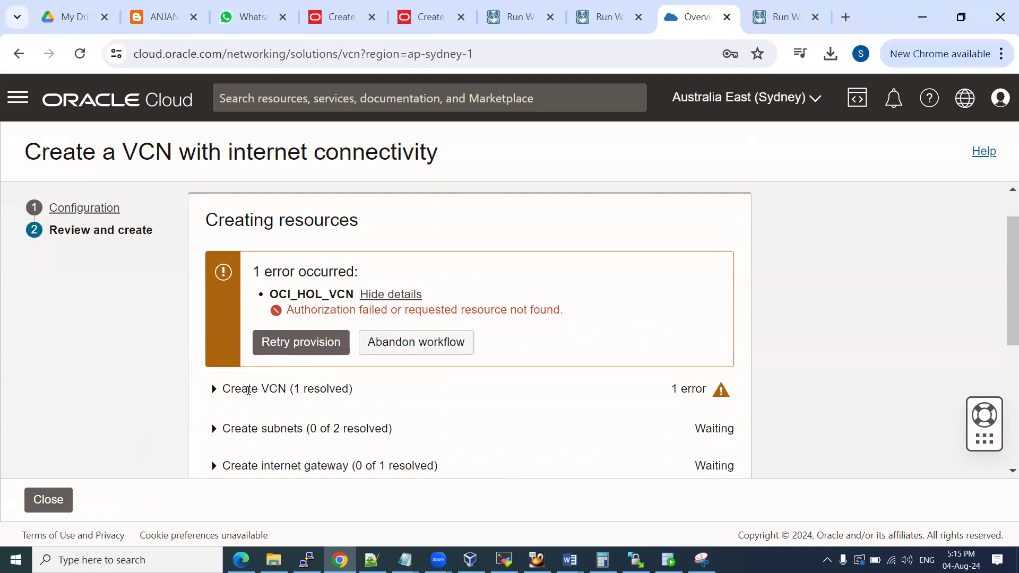
{"action": "left_click", "coordinate": [215, 390]}
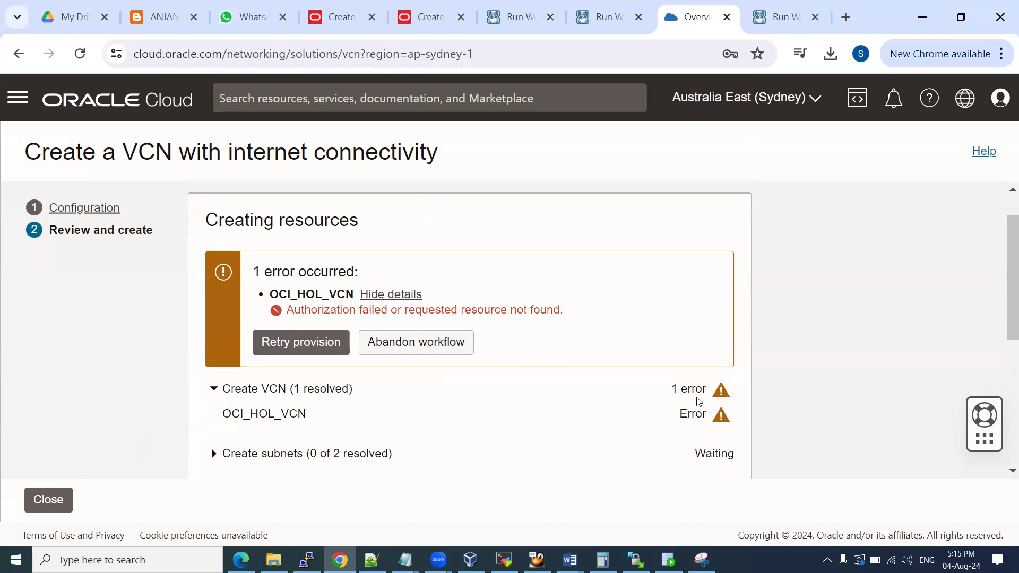
{"action": "scroll", "coordinate": [699, 401], "scroll_direction": "down", "scroll_amount": 2}
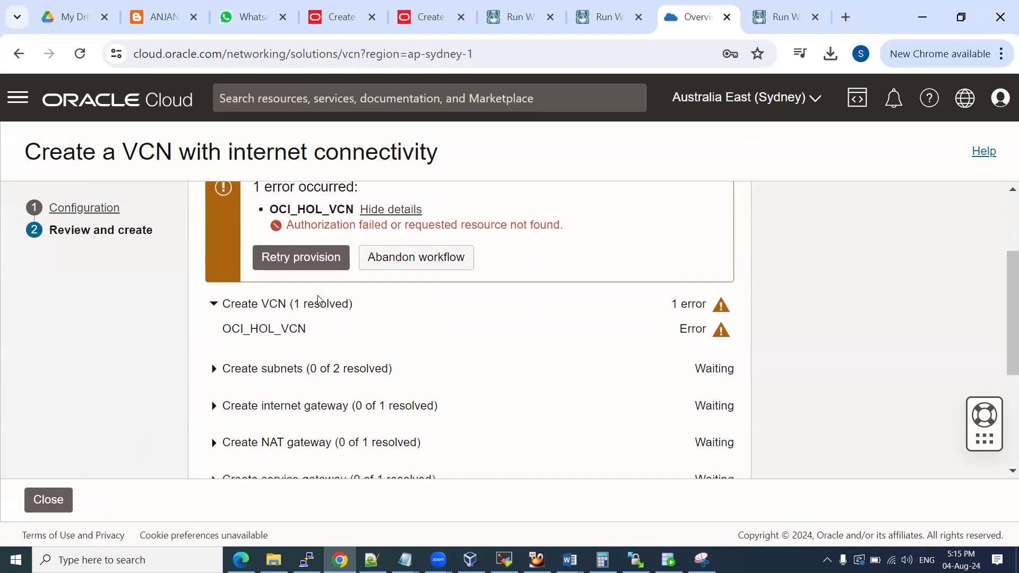
Retry provisioning OCI_HOL_VCN, check its details and abandon the creation workflow
{"action": "left_click", "coordinate": [313, 260]}
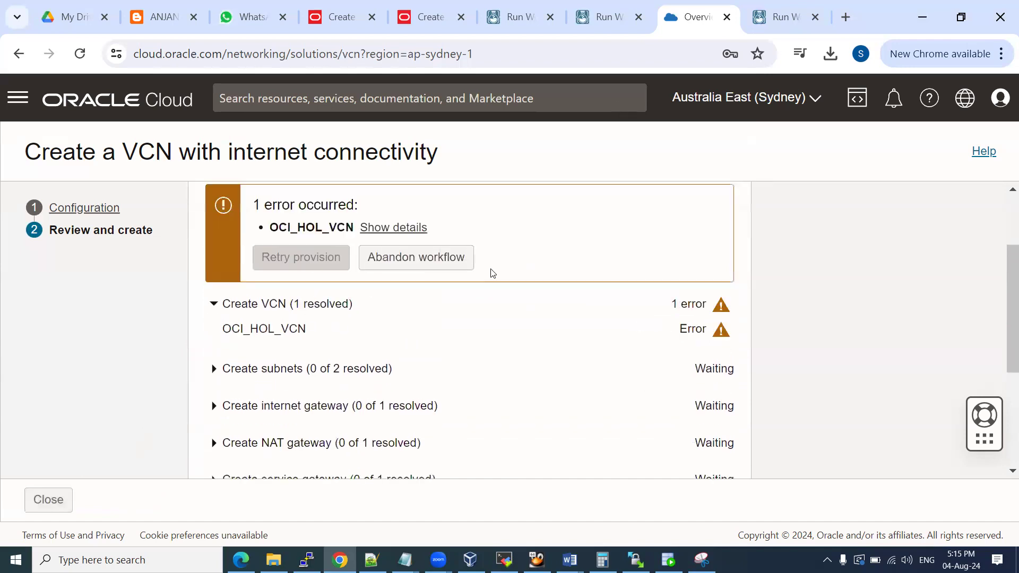
{"action": "left_click", "coordinate": [393, 228]}
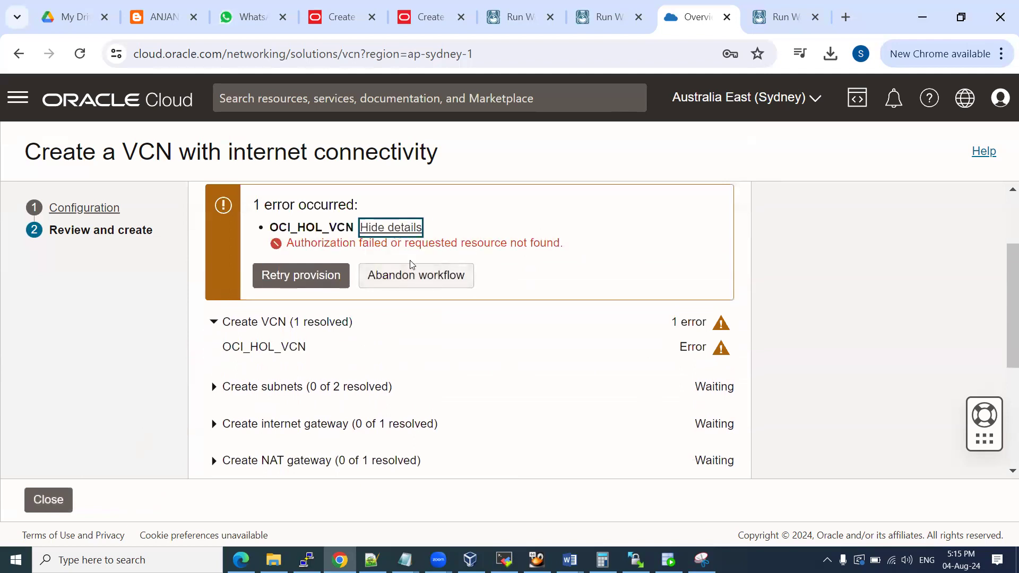
{"action": "left_click", "coordinate": [416, 276]}
{"action": "left_click", "coordinate": [301, 320]}
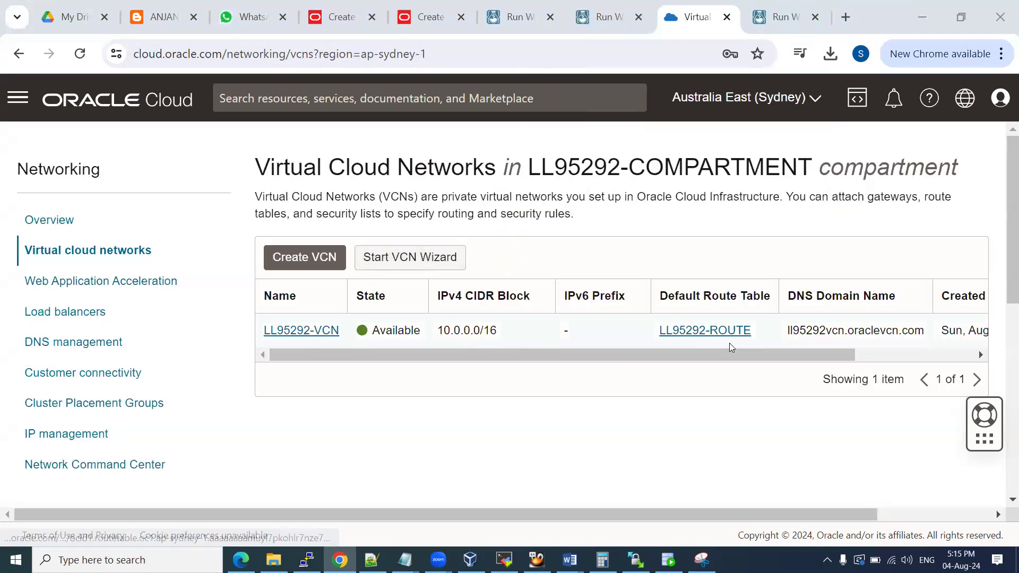
Start the VCN wizard again from the Virtual Cloud Networks list with the Internet Connectivity option
{"action": "left_click_drag", "start_coordinate": [714, 353], "coordinate": [564, 377]}
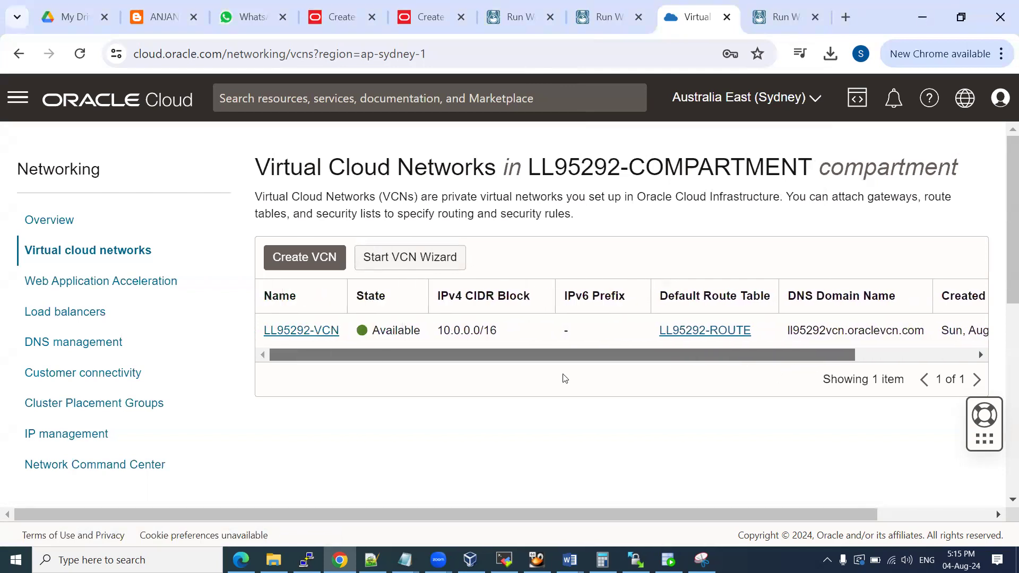
{"action": "left_click", "coordinate": [428, 258]}
{"action": "scroll", "coordinate": [429, 266], "scroll_direction": "down", "scroll_amount": 5}
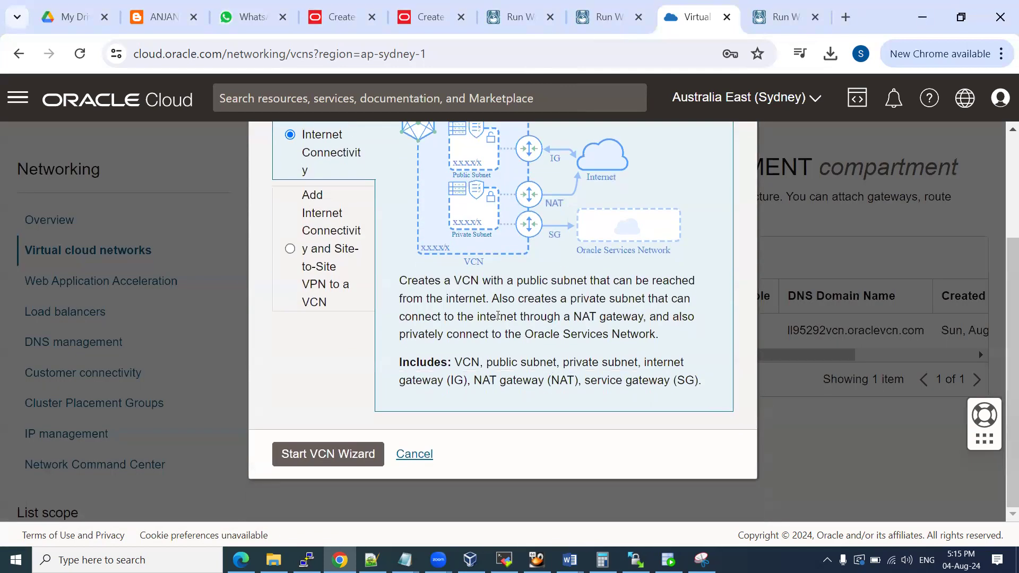
{"action": "left_click", "coordinate": [306, 454]}
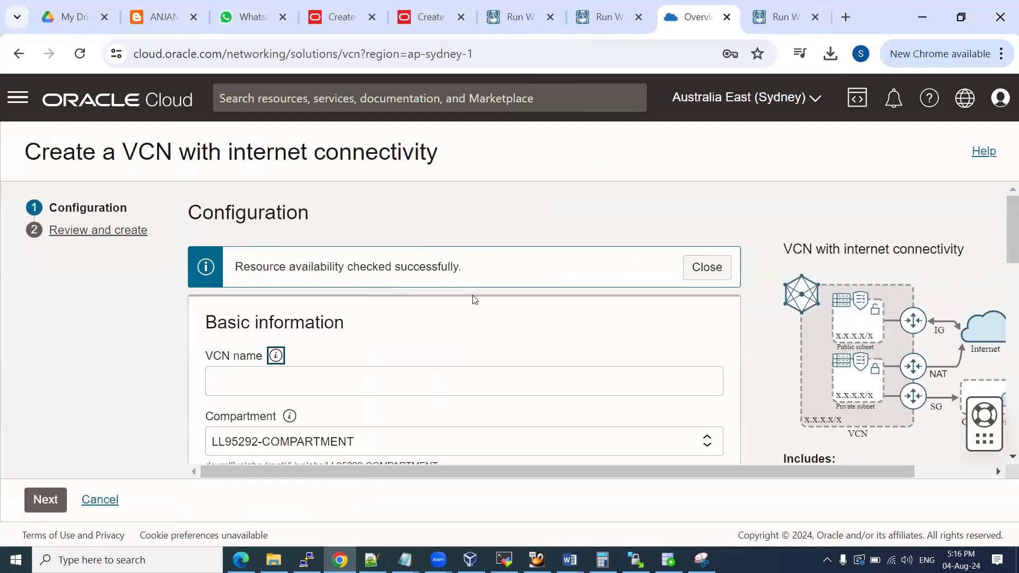
Name the new VCN racsdemoVCN in the wizard's basic information
{"action": "scroll", "coordinate": [371, 343], "scroll_direction": "down", "scroll_amount": 2}
{"action": "left_click", "coordinate": [309, 302]}
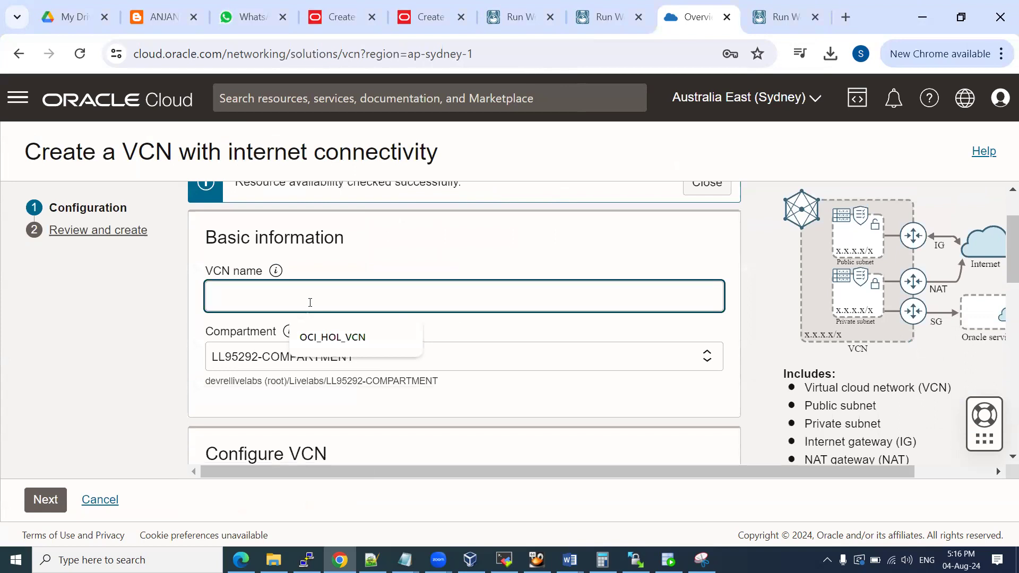
{"action": "type", "text": "racsdem"}
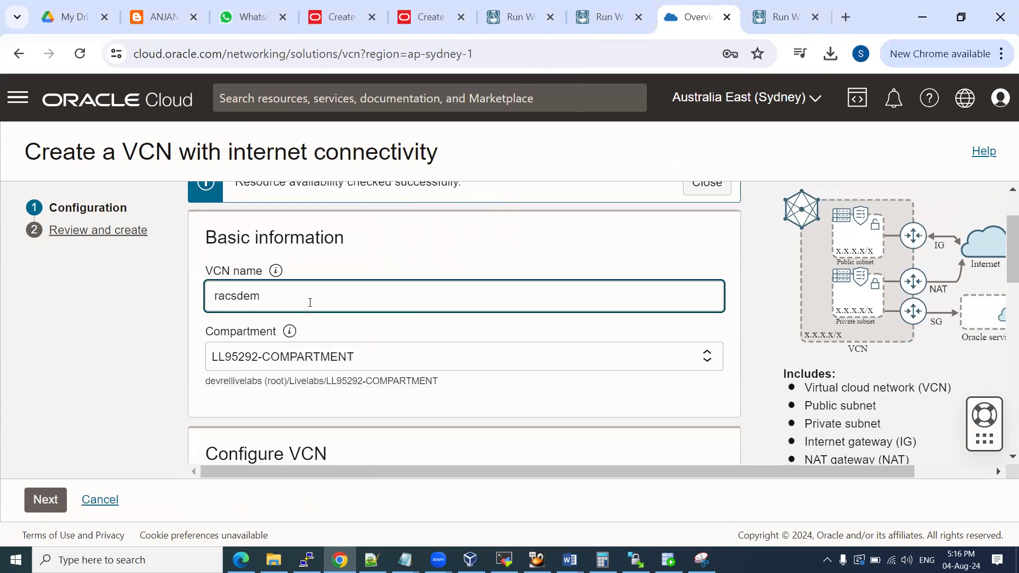
{"action": "type", "text": "oVCN"}
{"action": "left_click", "coordinate": [141, 340]}
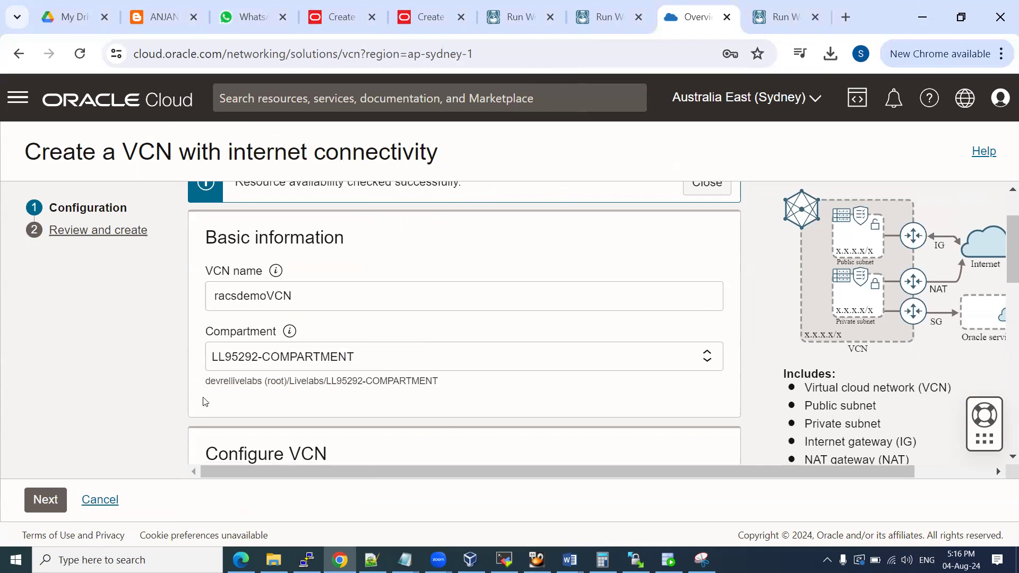
Examine the CIDR block and DNS hostname settings of the new VCN and the configuration of its public subnet
{"action": "scroll", "coordinate": [198, 407], "scroll_direction": "down", "scroll_amount": 2}
{"action": "scroll", "coordinate": [197, 406], "scroll_direction": "down", "scroll_amount": 2}
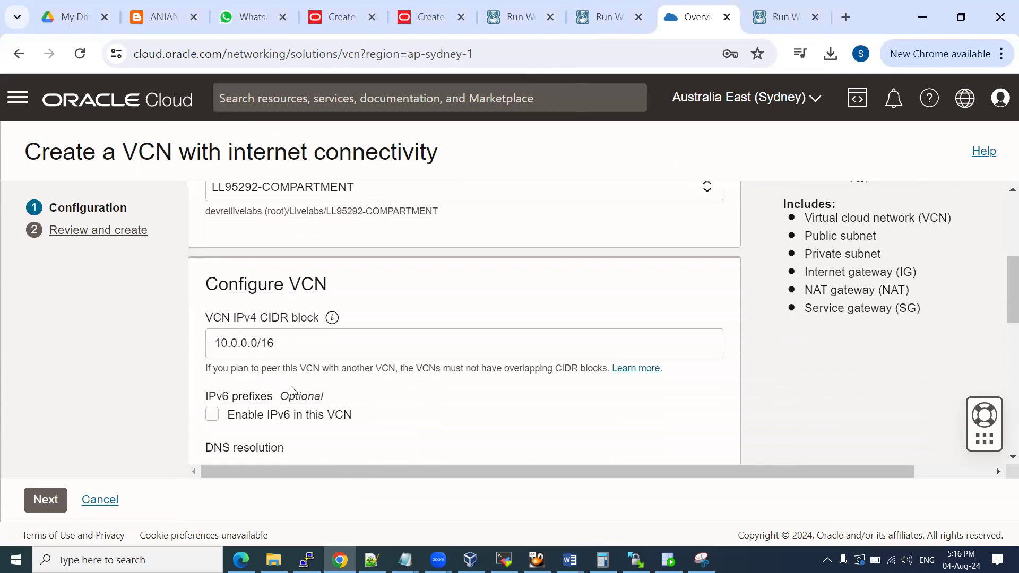
{"action": "scroll", "coordinate": [290, 391], "scroll_direction": "down", "scroll_amount": 2}
{"action": "left_click", "coordinate": [213, 389]}
{"action": "left_click", "coordinate": [213, 388]}
{"action": "scroll", "coordinate": [365, 335], "scroll_direction": "down", "scroll_amount": 4}
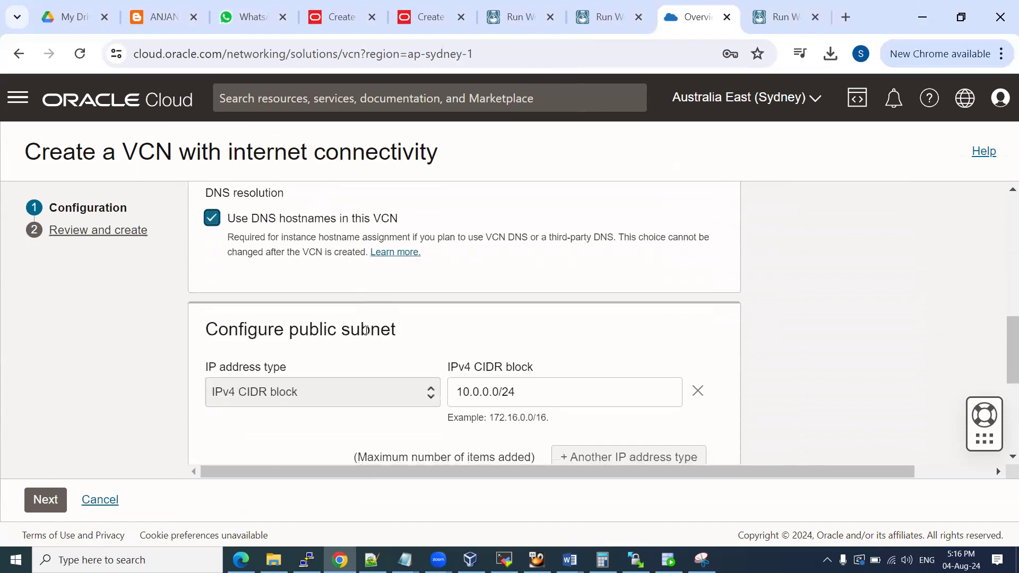
{"action": "scroll", "coordinate": [365, 331], "scroll_direction": "down", "scroll_amount": 2}
{"action": "triple_click", "coordinate": [524, 307]}
{"action": "left_click", "coordinate": [243, 378]}
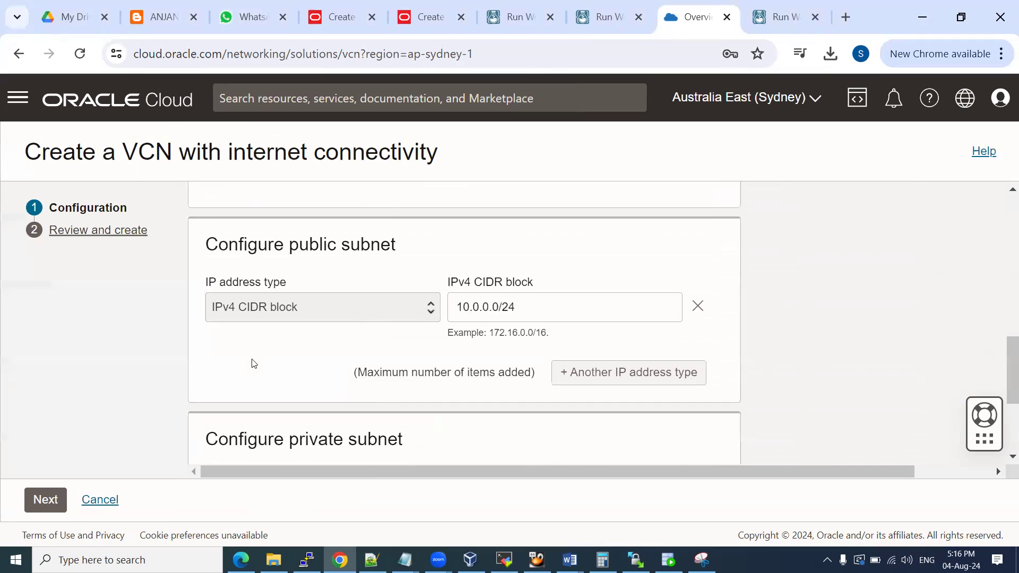
Set the public subnet's IPv4 CIDR block to 10.0.2.0/24
{"action": "left_click", "coordinate": [484, 310]}
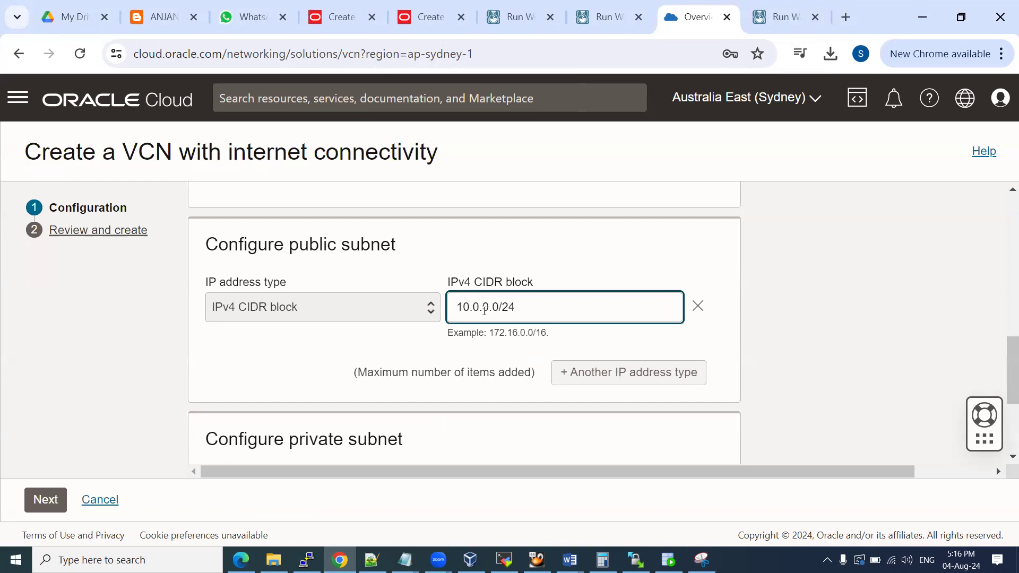
{"action": "key", "text": "shift+Right"}
{"action": "type", "text": "2"}
{"action": "left_click", "coordinate": [310, 379]}
Show the tagging options, set the VCN tag value to racsdemo_VCNwiz, and continue to the review stage
{"action": "scroll", "coordinate": [310, 379], "scroll_direction": "down", "scroll_amount": 3}
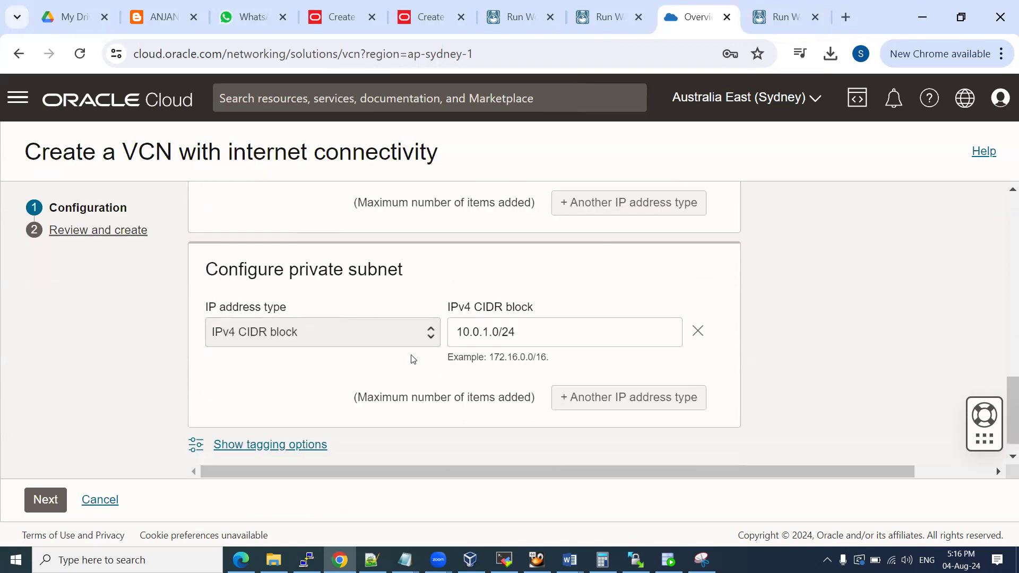
{"action": "scroll", "coordinate": [412, 357], "scroll_direction": "down", "scroll_amount": 1}
{"action": "left_click", "coordinate": [254, 422]}
{"action": "scroll", "coordinate": [352, 318], "scroll_direction": "down", "scroll_amount": 3}
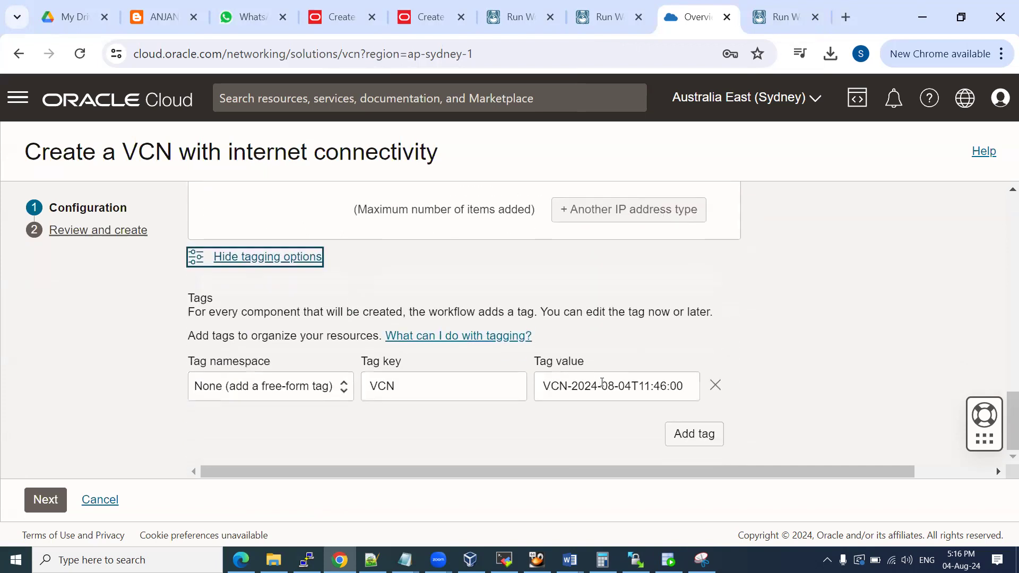
{"action": "left_click_drag", "start_coordinate": [546, 386], "coordinate": [691, 390]}
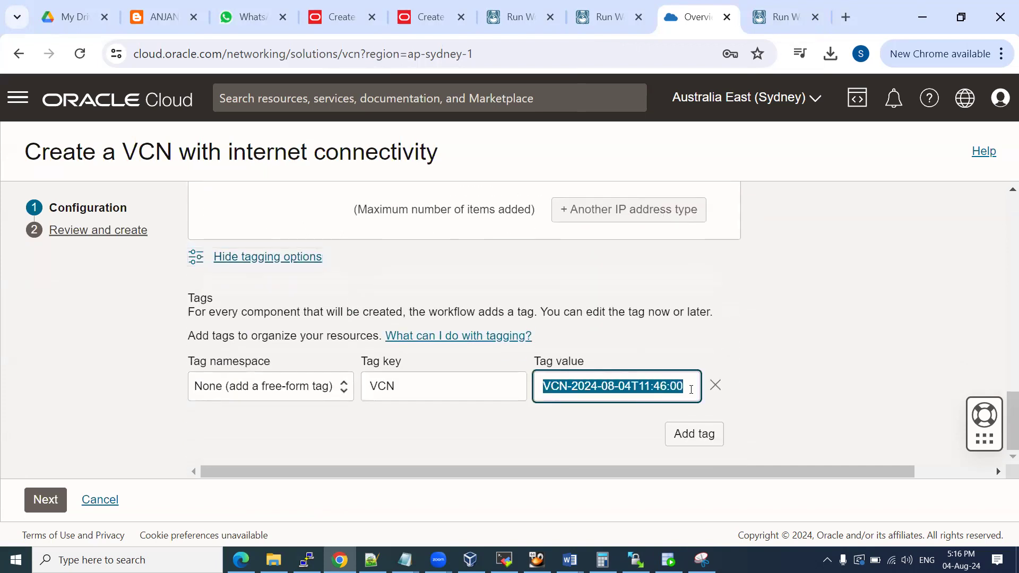
{"action": "type", "text": "racsdemi"}
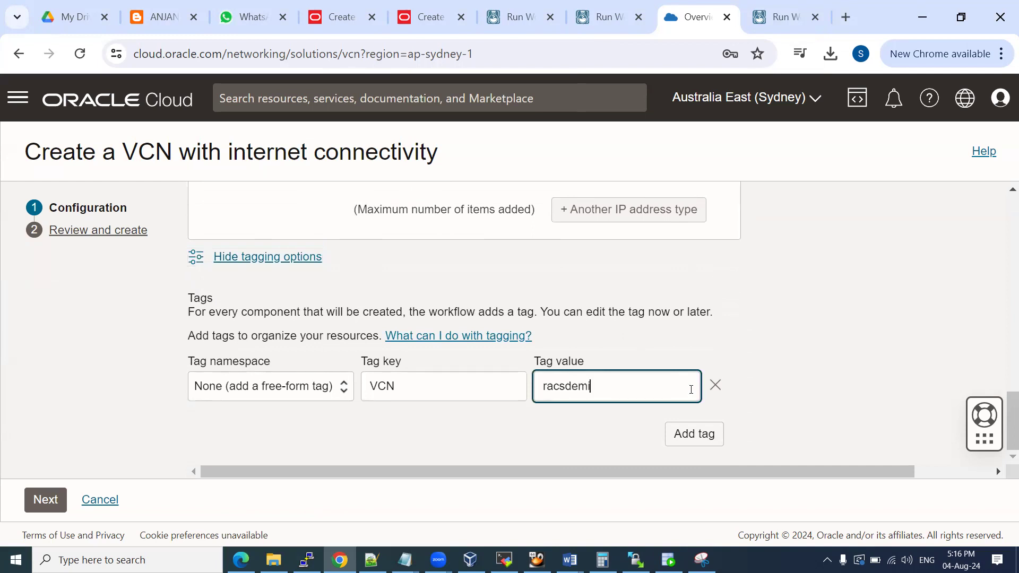
{"action": "key", "text": "BackSpace"}
{"action": "type", "text": "o_VCNwiz"}
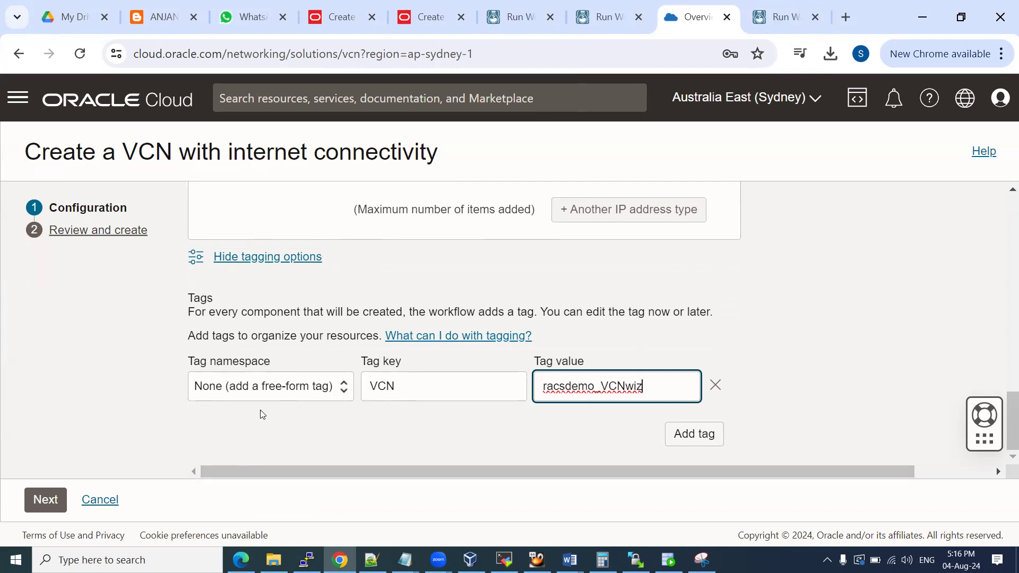
{"action": "left_click", "coordinate": [45, 502]}
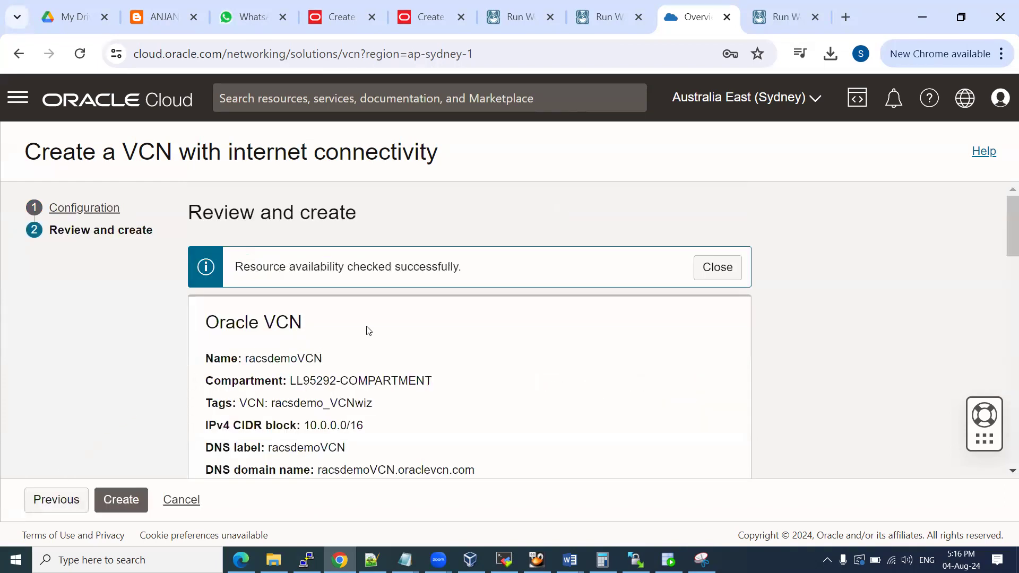
Review the planned subnets, gateways, security lists and route tables for racsdemoVCN
{"action": "scroll", "coordinate": [448, 363], "scroll_direction": "down", "scroll_amount": 10}
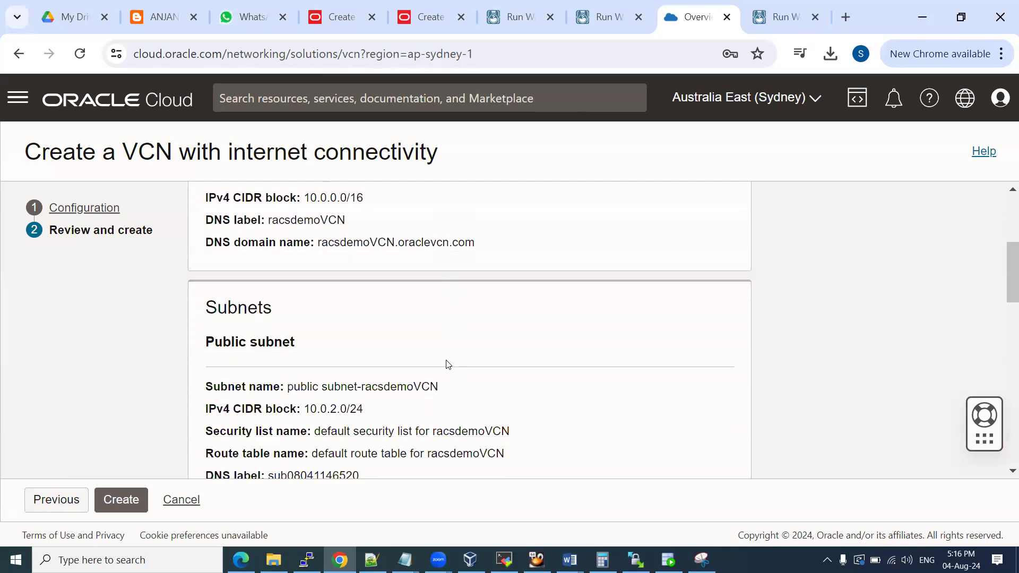
{"action": "scroll", "coordinate": [447, 364], "scroll_direction": "down", "scroll_amount": 3}
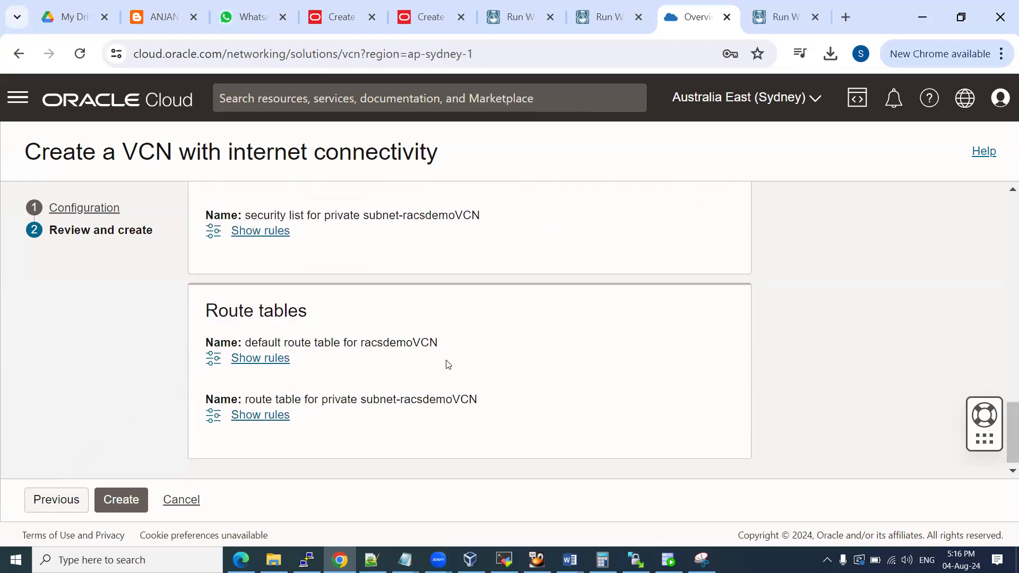
{"action": "left_click_drag", "start_coordinate": [277, 342], "coordinate": [436, 343]}
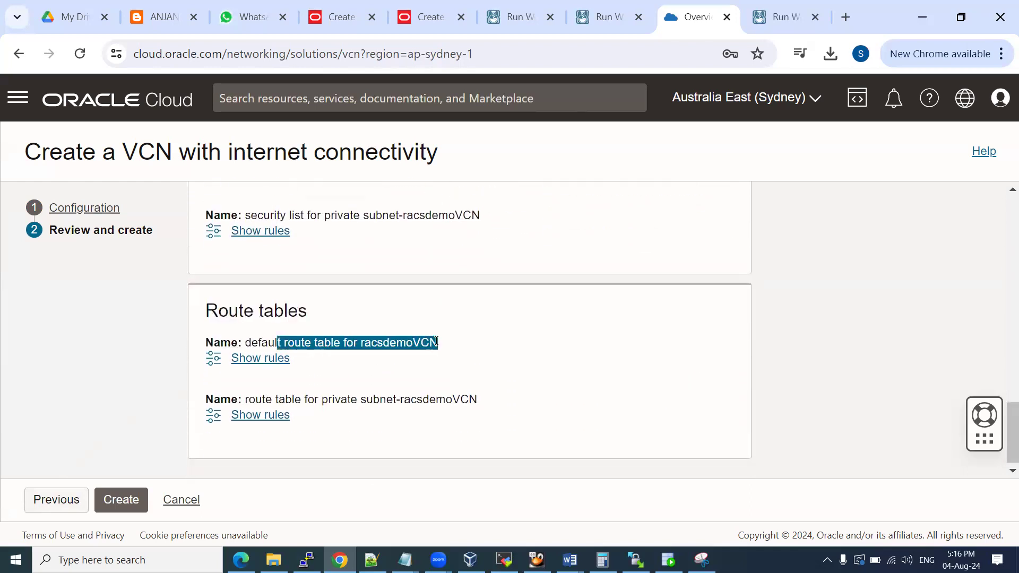
{"action": "scroll", "coordinate": [467, 344], "scroll_direction": "up", "scroll_amount": 3}
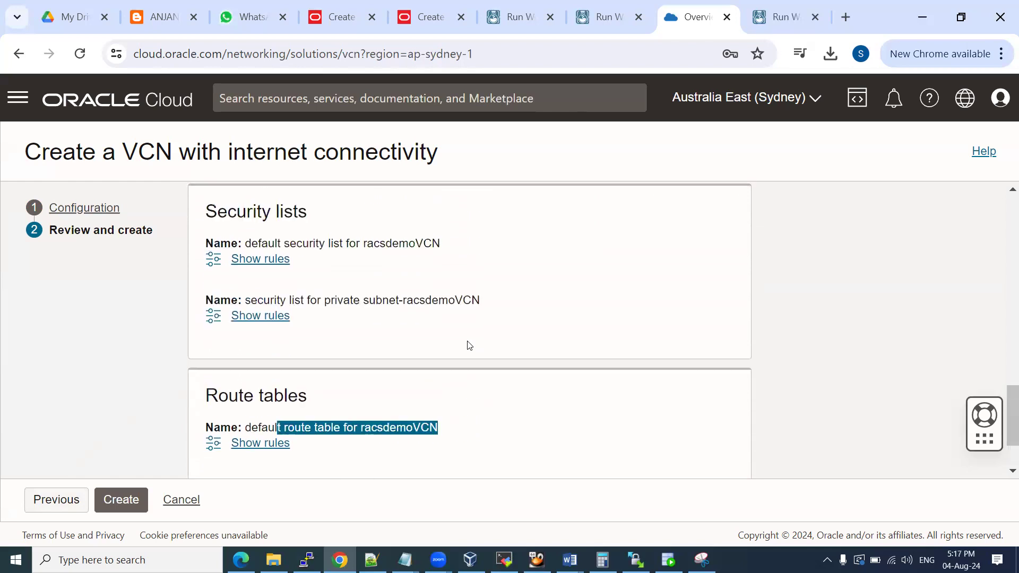
{"action": "scroll", "coordinate": [469, 344], "scroll_direction": "up", "scroll_amount": 2}
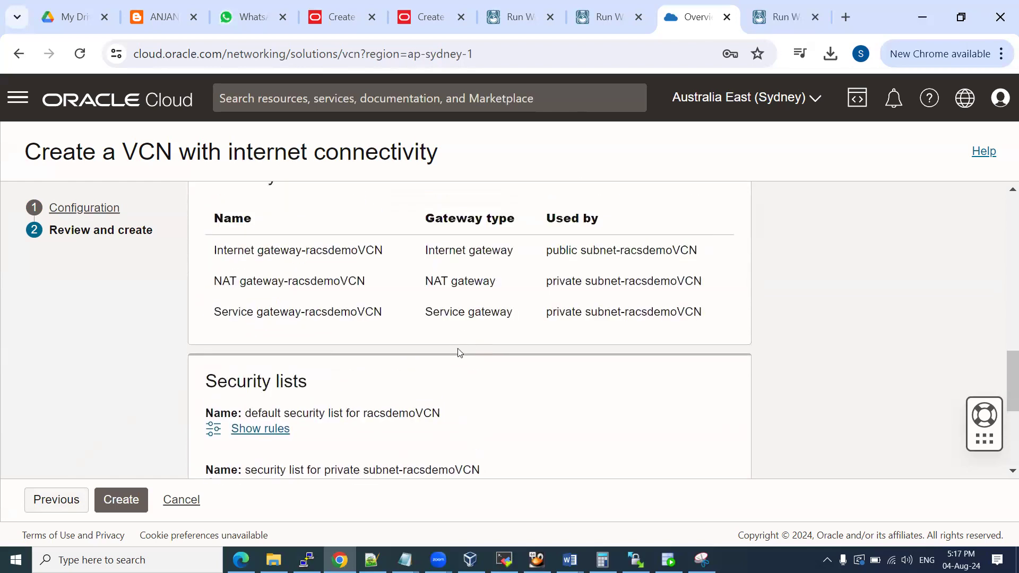
{"action": "scroll", "coordinate": [441, 423], "scroll_direction": "down", "scroll_amount": 5}
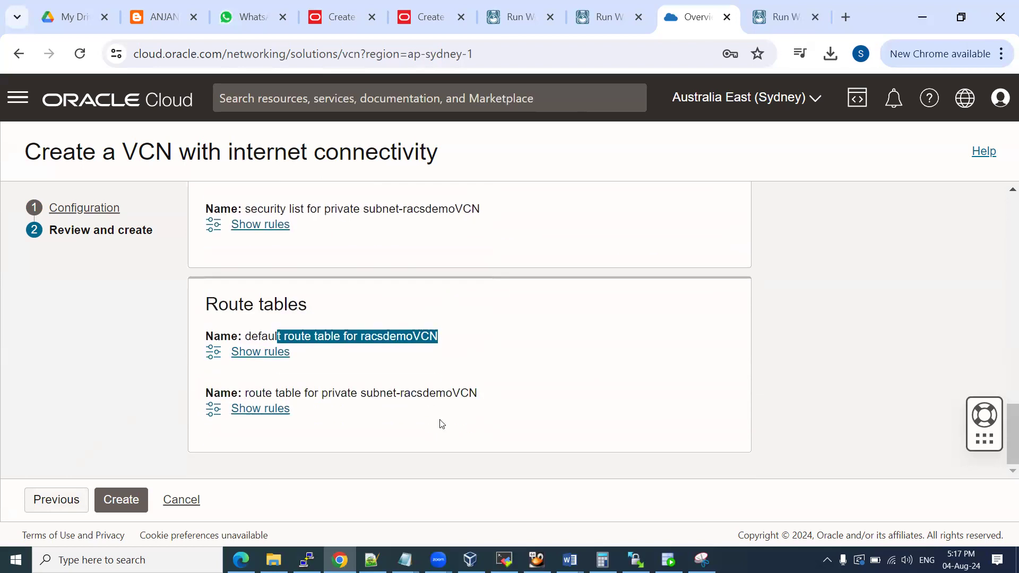
Switch to Word, add a screenshot of the route tables review to the document, and return to the browser
{"action": "mouse_move", "coordinate": [569, 560]}
{"action": "left_click", "coordinate": [625, 504]}
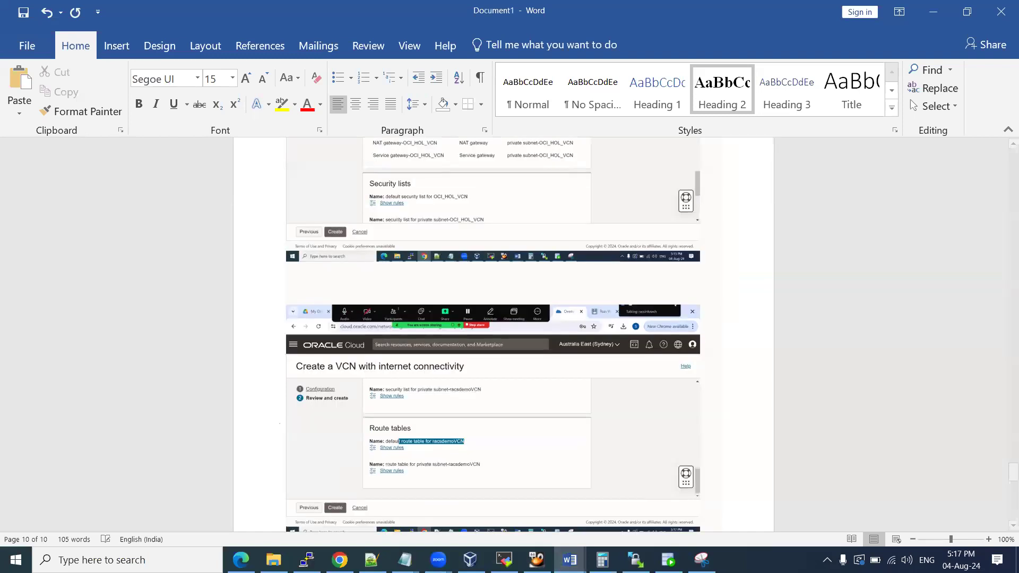
{"action": "key", "text": "alt+Tab"}
Try to create racsdemoVCN and its resources from the reviewed configuration
{"action": "left_click", "coordinate": [129, 502]}
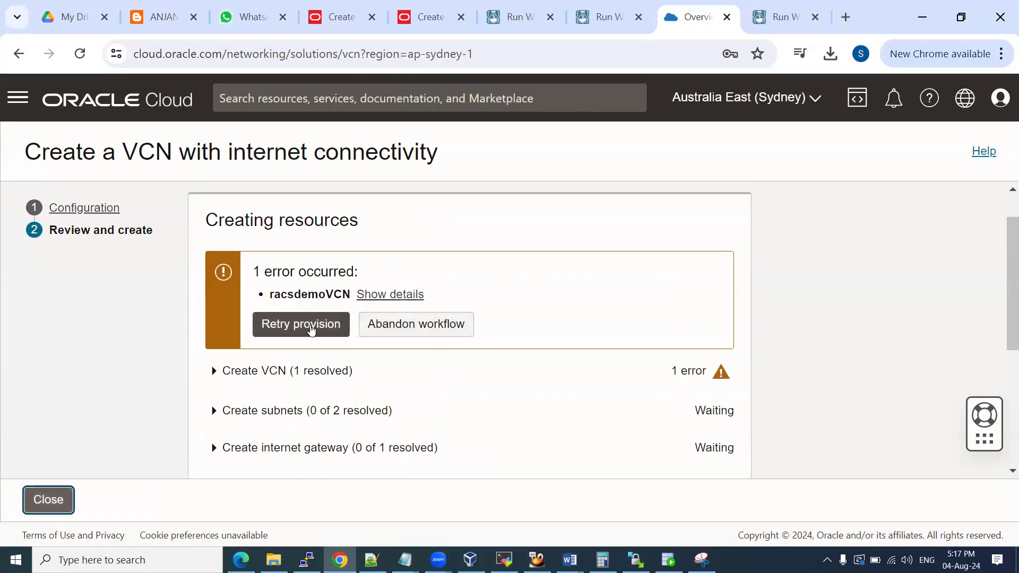
{"action": "key", "text": "alt+Tab"}
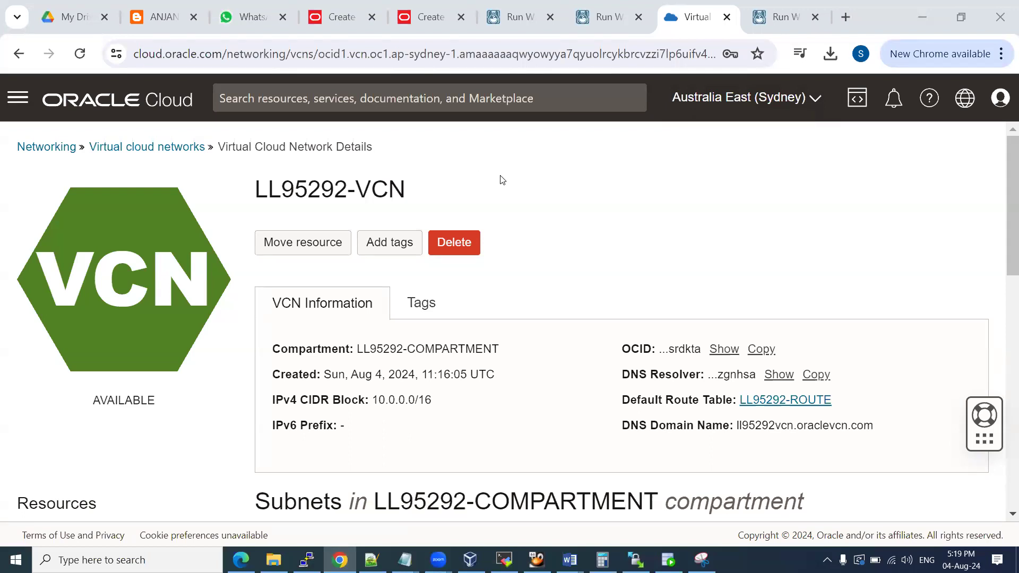
Go from the existing VCN's details to the list of virtual cloud networks
{"action": "left_click_drag", "start_coordinate": [257, 189], "coordinate": [404, 179]}
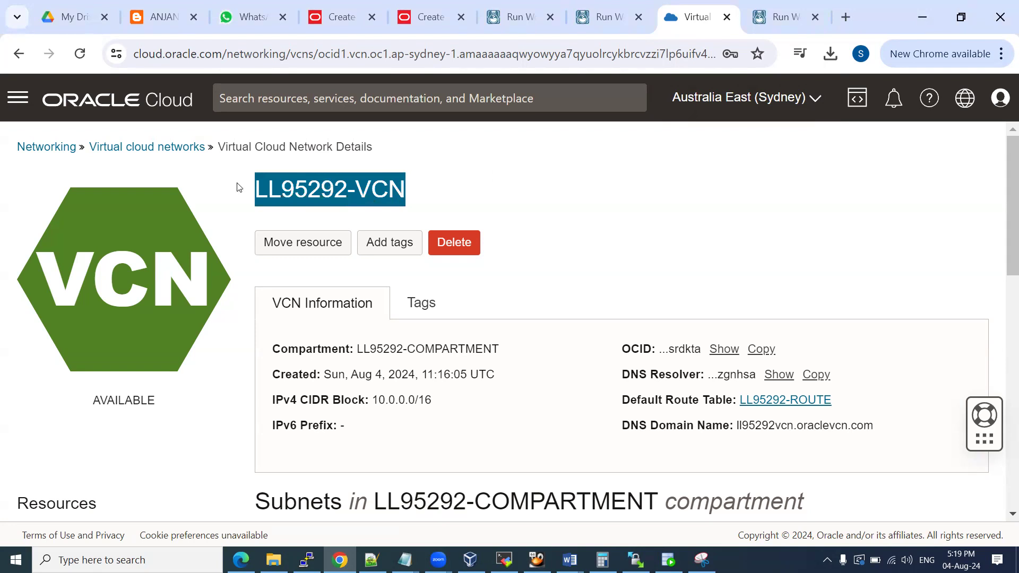
{"action": "left_click", "coordinate": [129, 145]}
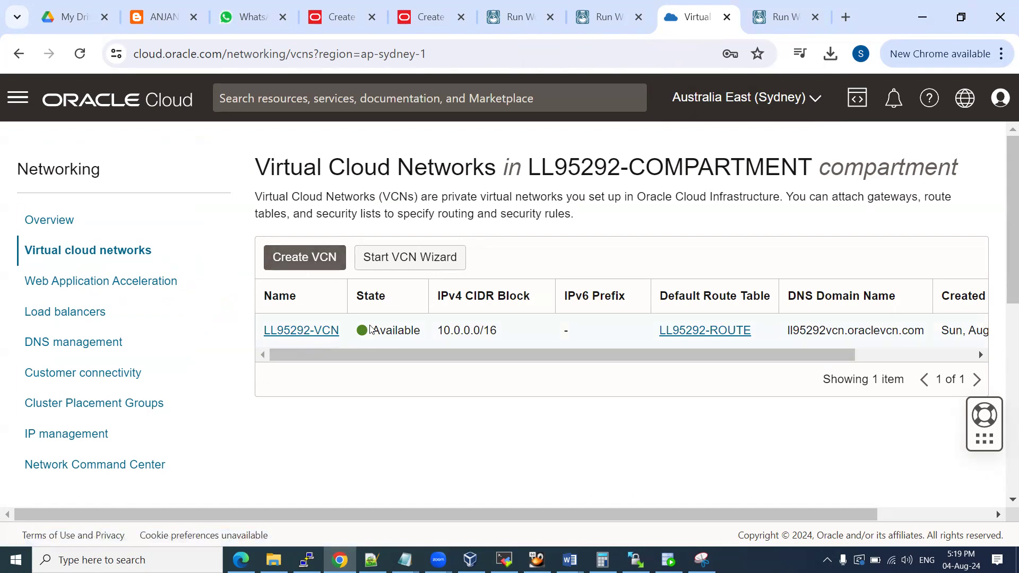
Look over the VCN wizard's internet connectivity option and what it includes, and close the wizard
{"action": "left_click", "coordinate": [402, 270]}
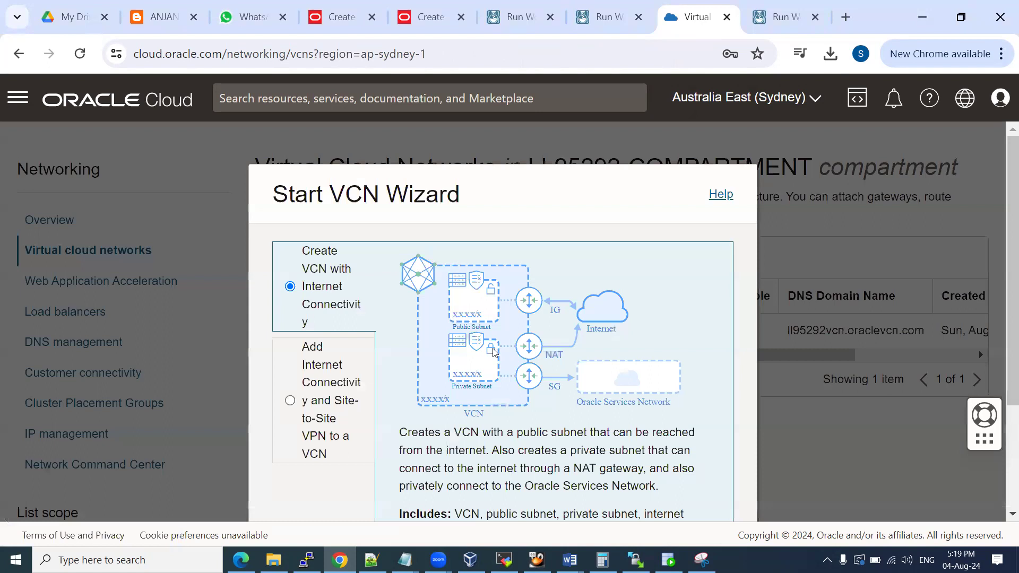
{"action": "scroll", "coordinate": [494, 352], "scroll_direction": "down", "scroll_amount": 3}
{"action": "scroll", "coordinate": [481, 351], "scroll_direction": "up", "scroll_amount": 3}
{"action": "scroll", "coordinate": [394, 381], "scroll_direction": "down", "scroll_amount": 3}
{"action": "left_click", "coordinate": [417, 457]}
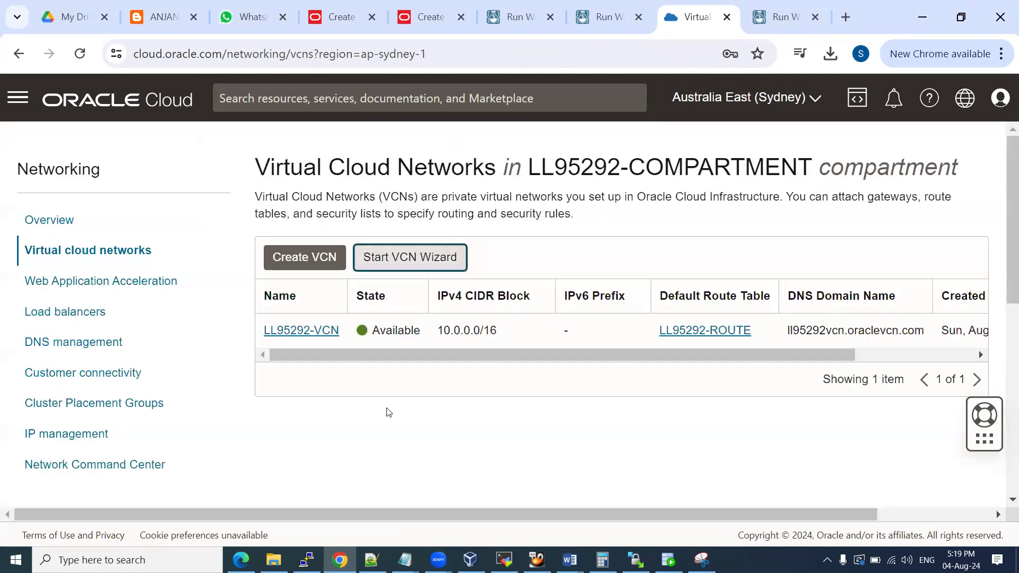
{"action": "left_click", "coordinate": [297, 268]}
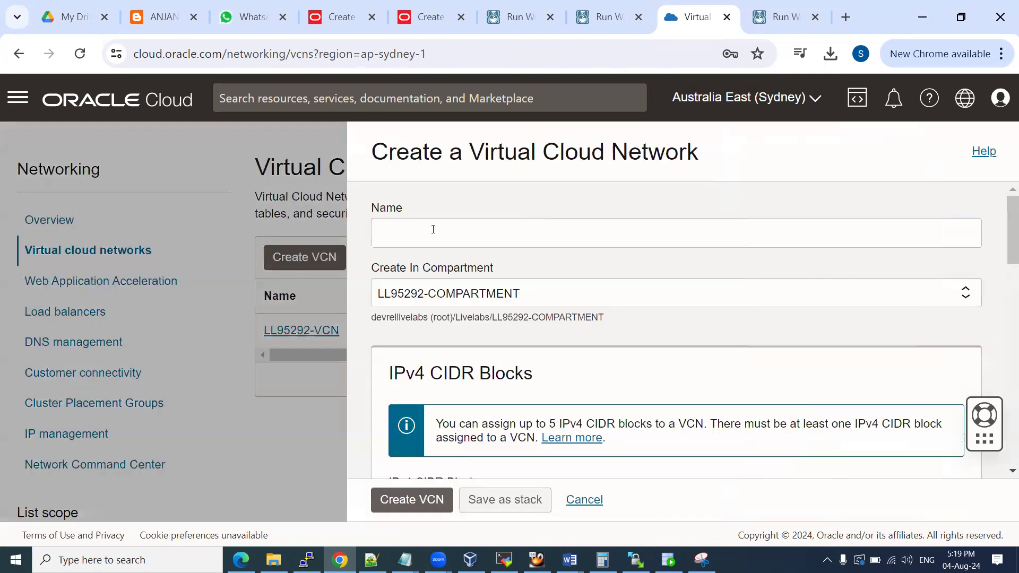
{"action": "left_click", "coordinate": [432, 230]}
{"action": "type", "text": "racsdemo"}
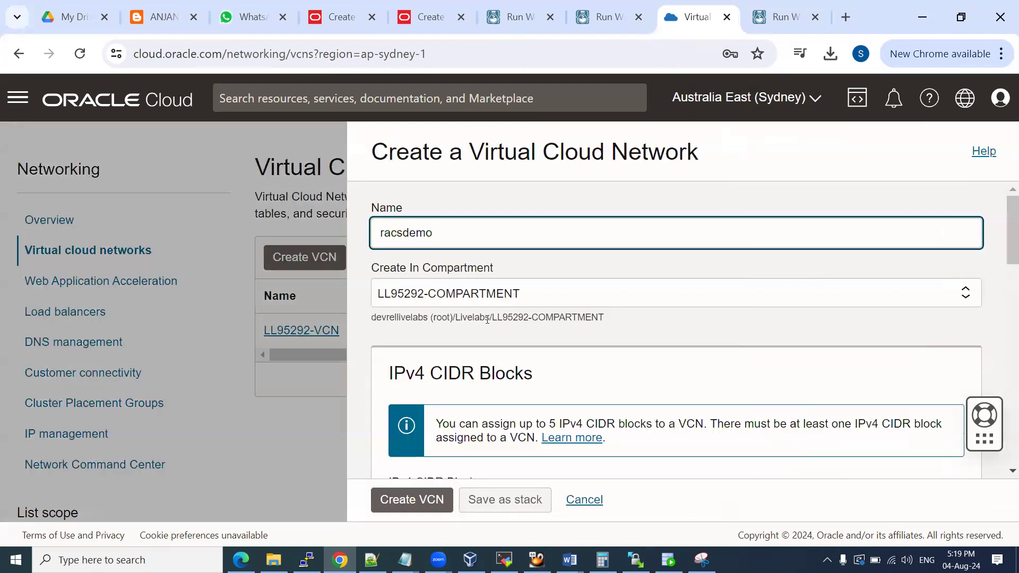
{"action": "scroll", "coordinate": [487, 319], "scroll_direction": "down", "scroll_amount": 3}
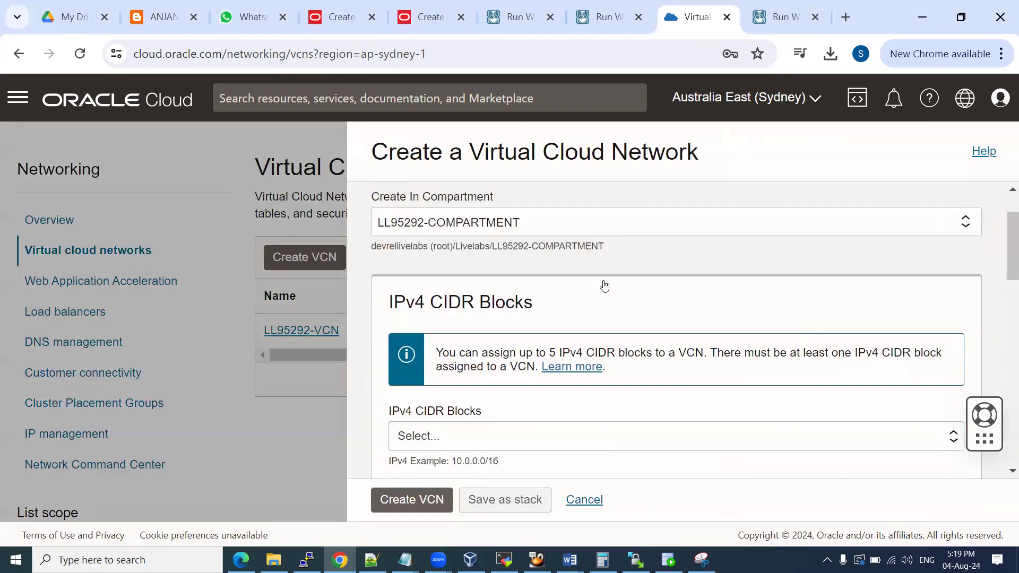
{"action": "left_click", "coordinate": [487, 342]}
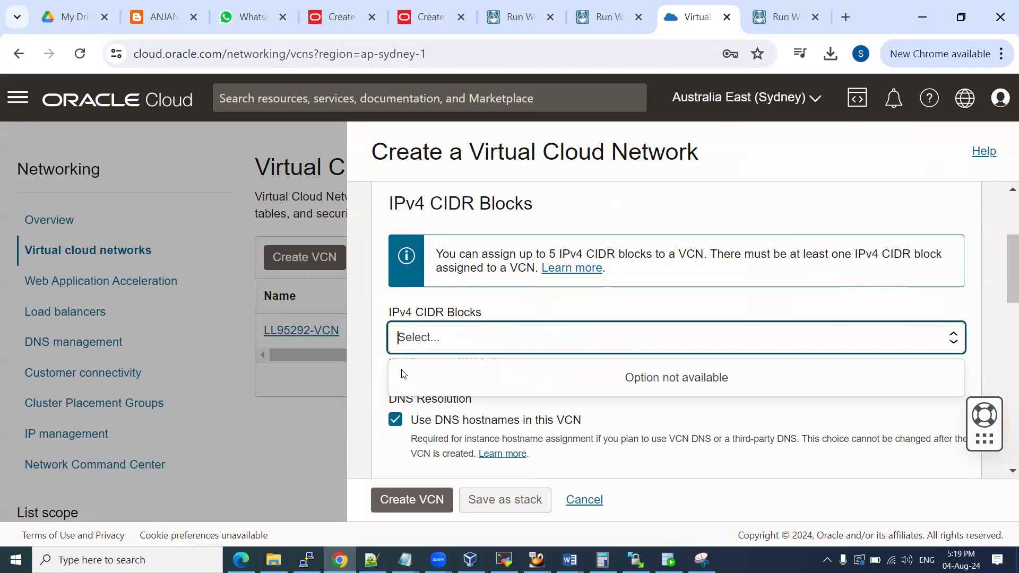
{"action": "left_click", "coordinate": [386, 347]}
{"action": "left_click", "coordinate": [339, 338]}
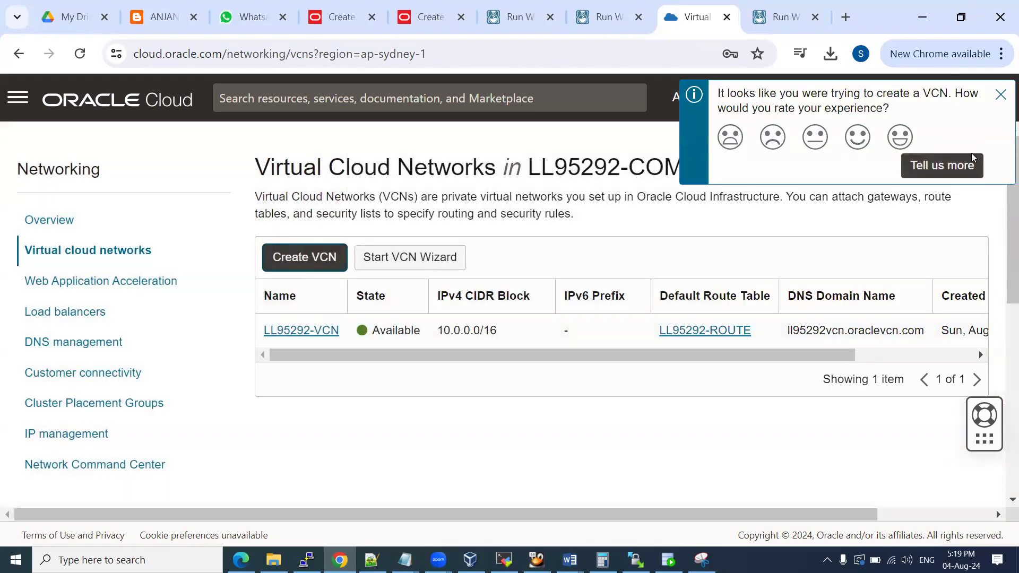
{"action": "left_click", "coordinate": [1000, 98]}
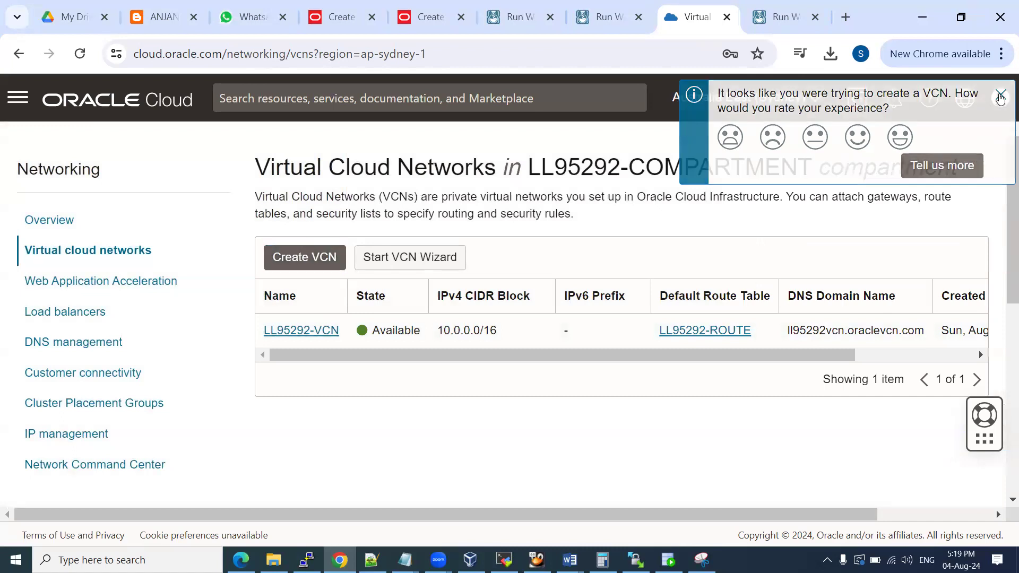
Start creating a new VCN and try to enter 10.0.0.0/16 as its IPv4 CIDR block
{"action": "left_click", "coordinate": [311, 264]}
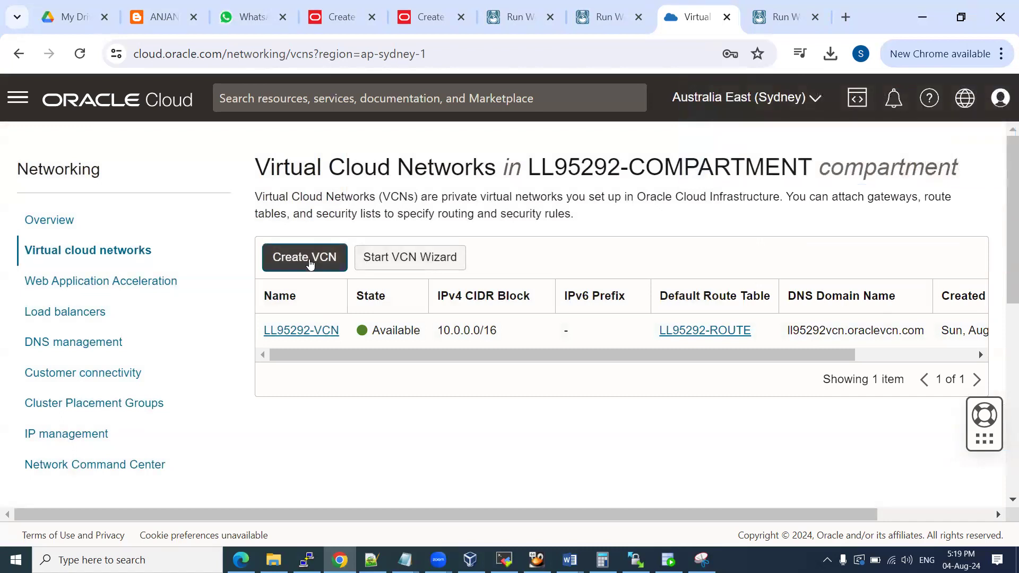
{"action": "scroll", "coordinate": [495, 374], "scroll_direction": "down", "scroll_amount": 3}
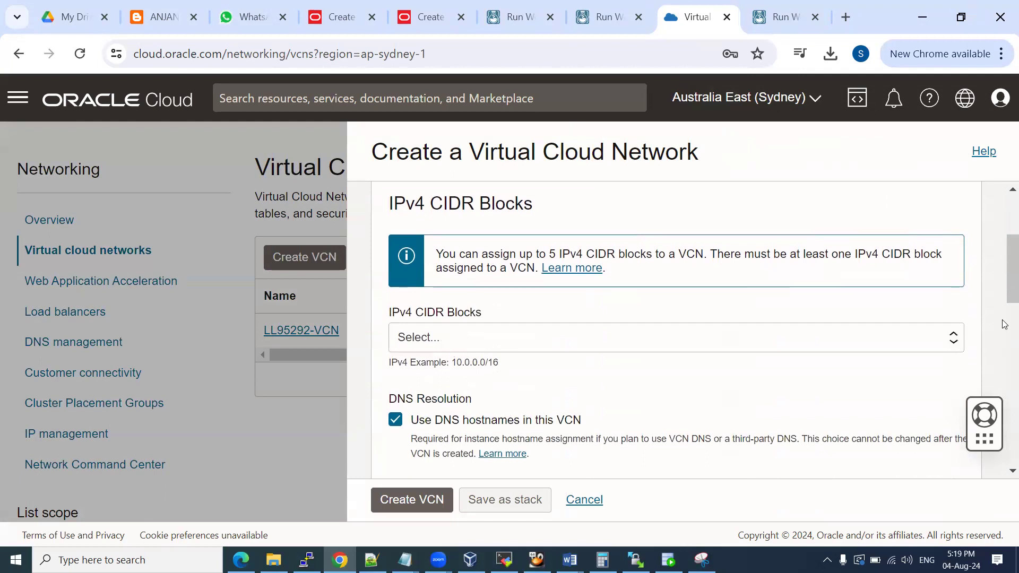
{"action": "left_click", "coordinate": [955, 344]}
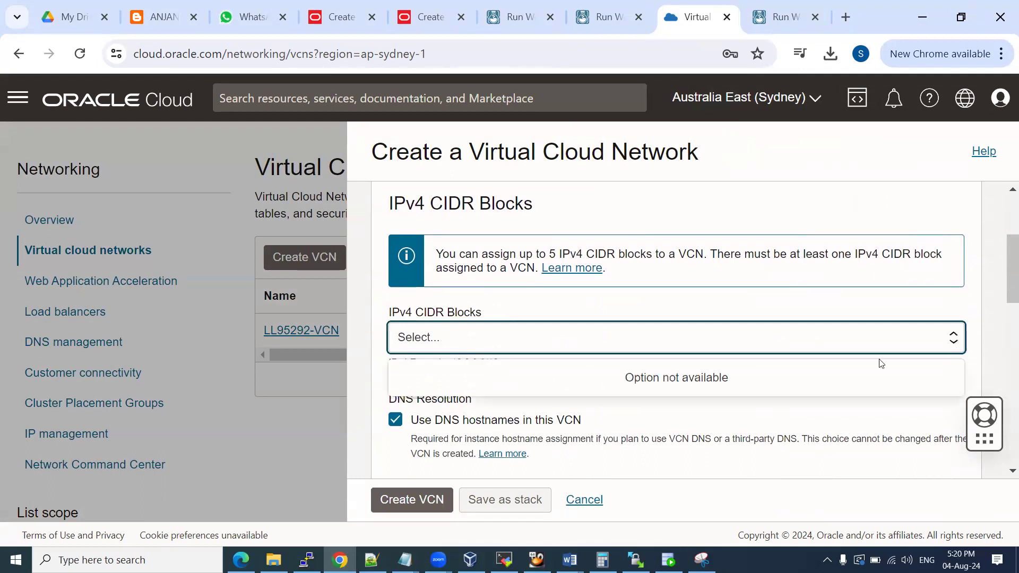
{"action": "left_click", "coordinate": [436, 335]}
{"action": "left_click", "coordinate": [456, 361]}
{"action": "left_click", "coordinate": [439, 344]}
{"action": "type", "text": "10/"}
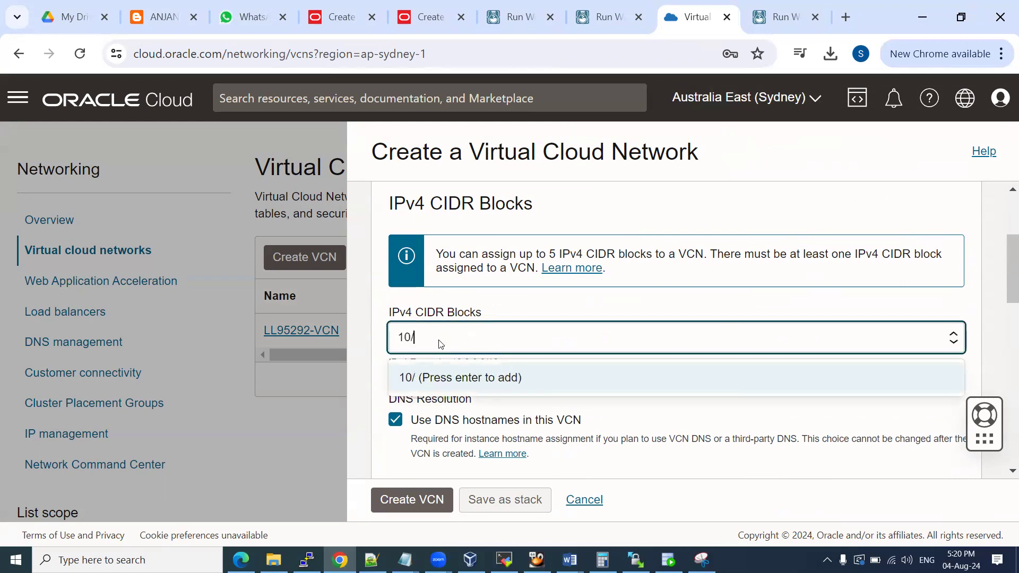
{"action": "key", "text": "BackSpace"}
{"action": "type", "text": ".0.0.0/16"}
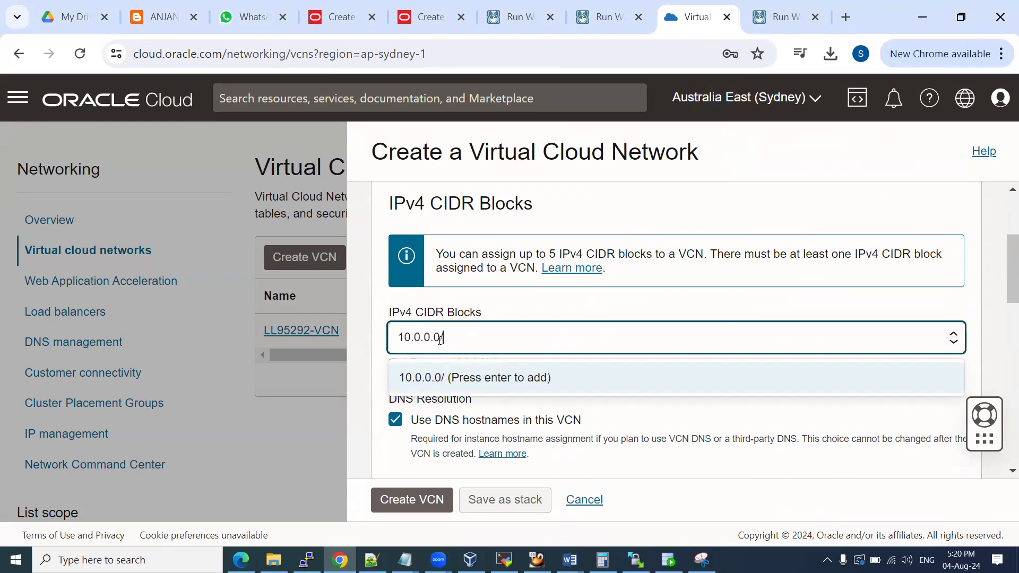
{"action": "left_click", "coordinate": [536, 315]}
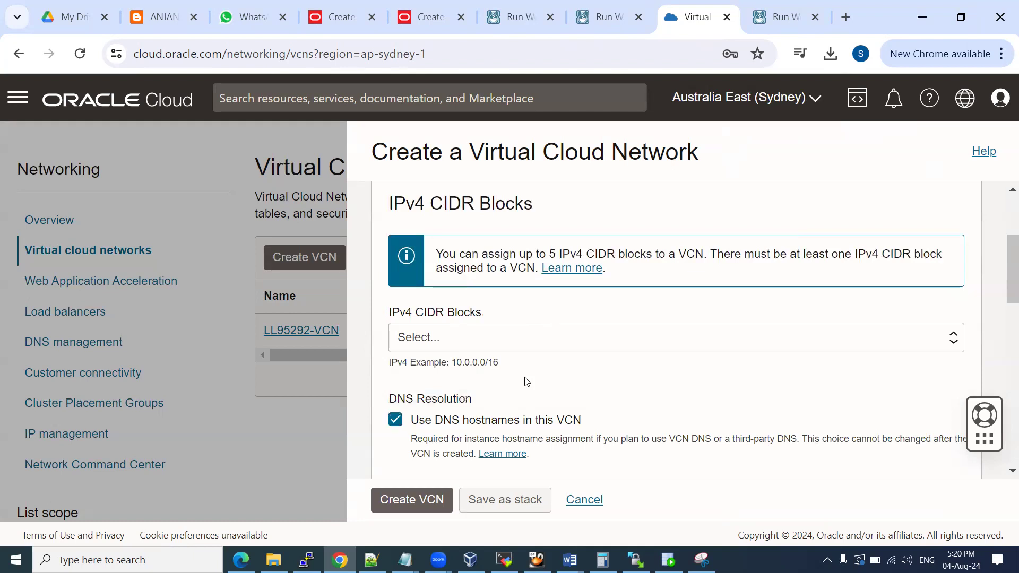
Look through the new VCN form's IPv4 CIDR, DNS and IPv6 prefix settings and try to create the VCN
{"action": "left_click", "coordinate": [448, 340]}
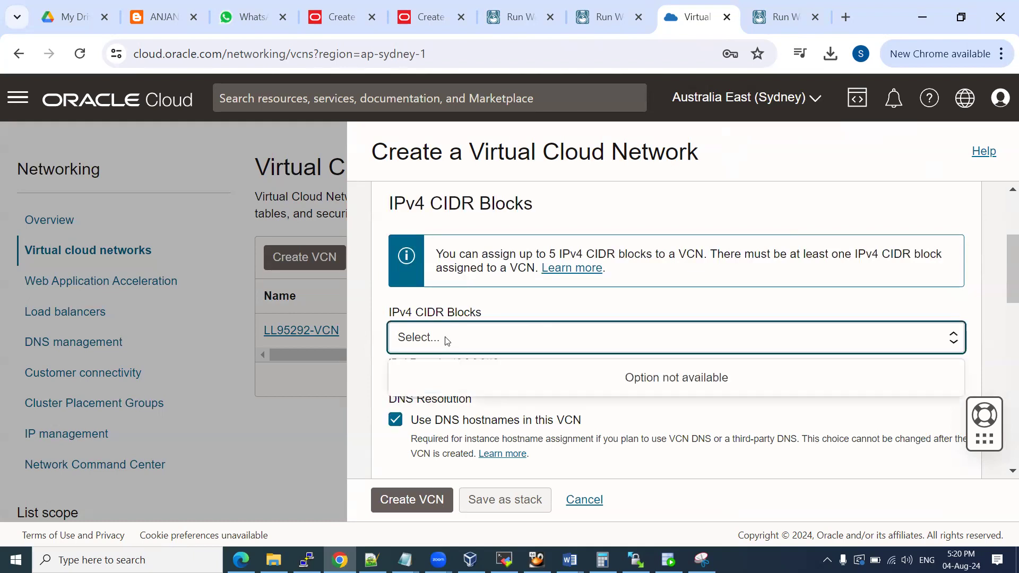
{"action": "left_click", "coordinate": [954, 340]}
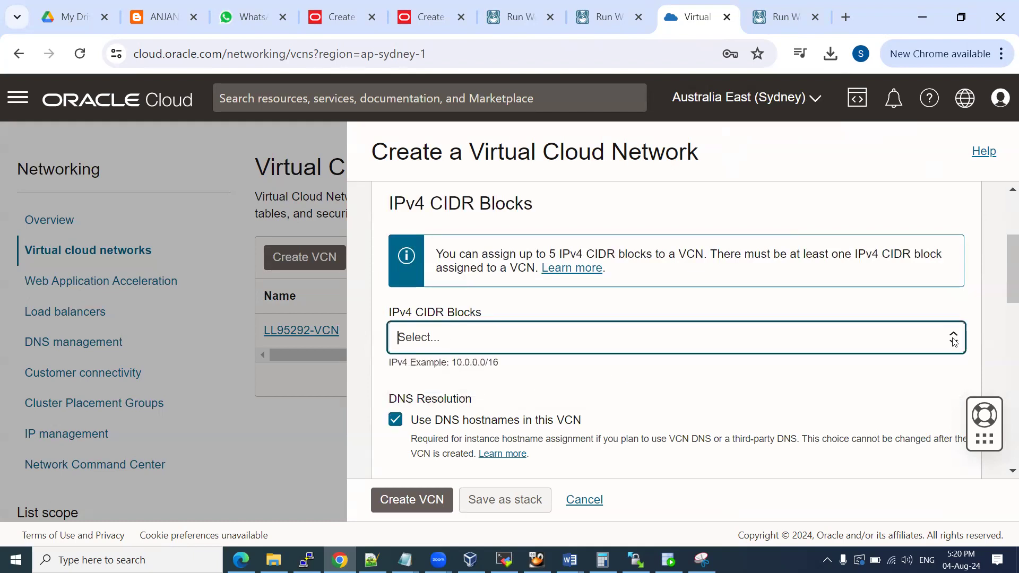
{"action": "left_click", "coordinate": [664, 394]}
{"action": "scroll", "coordinate": [665, 393], "scroll_direction": "down", "scroll_amount": 3}
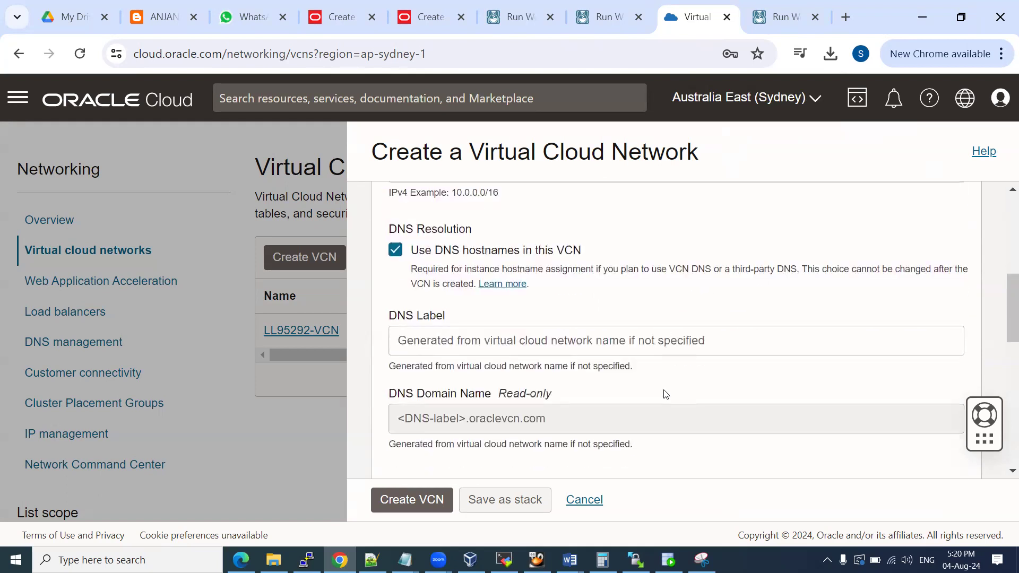
{"action": "scroll", "coordinate": [409, 337], "scroll_direction": "down", "scroll_amount": 5}
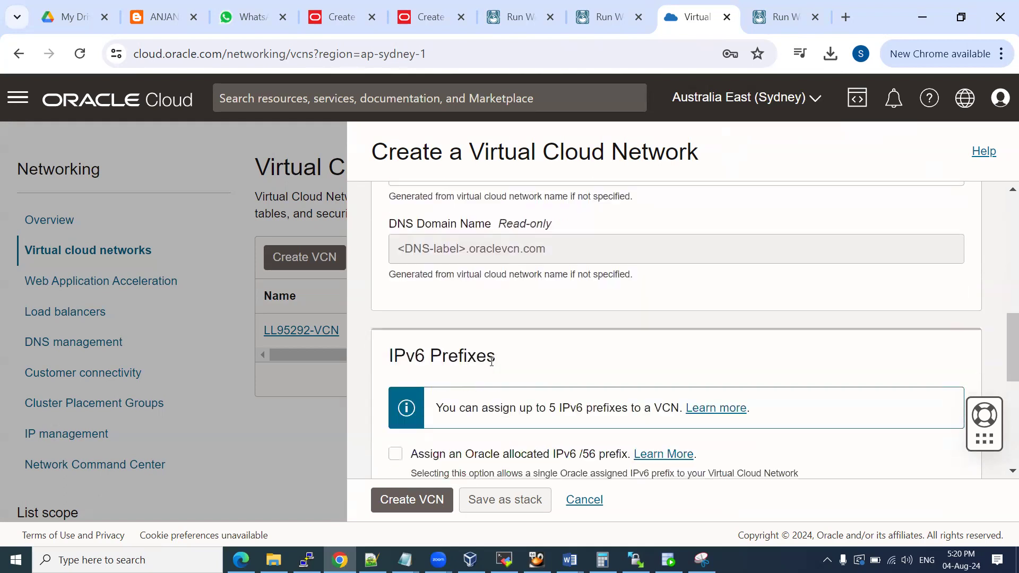
{"action": "scroll", "coordinate": [491, 363], "scroll_direction": "down", "scroll_amount": 3}
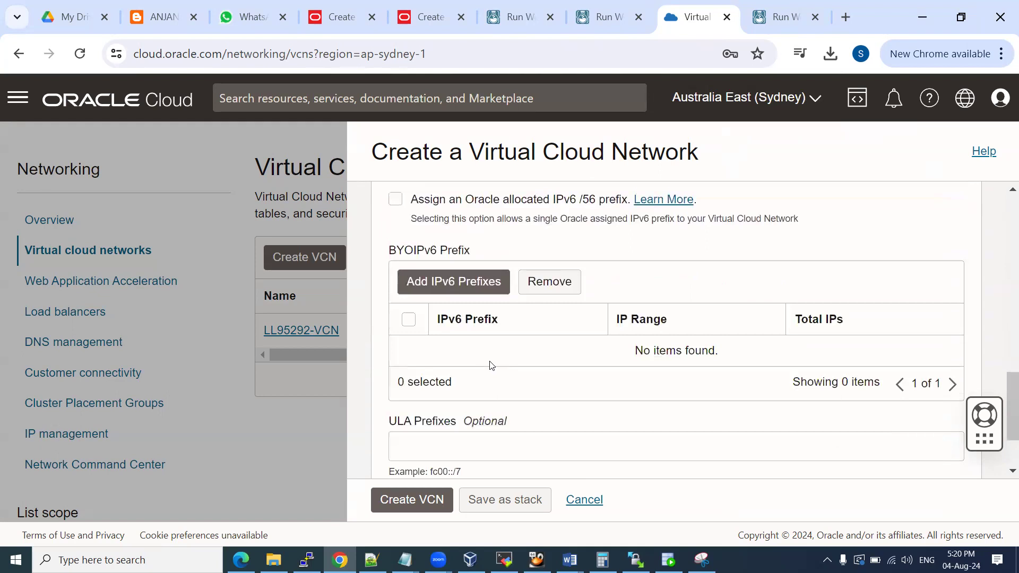
{"action": "scroll", "coordinate": [517, 383], "scroll_direction": "down", "scroll_amount": 2}
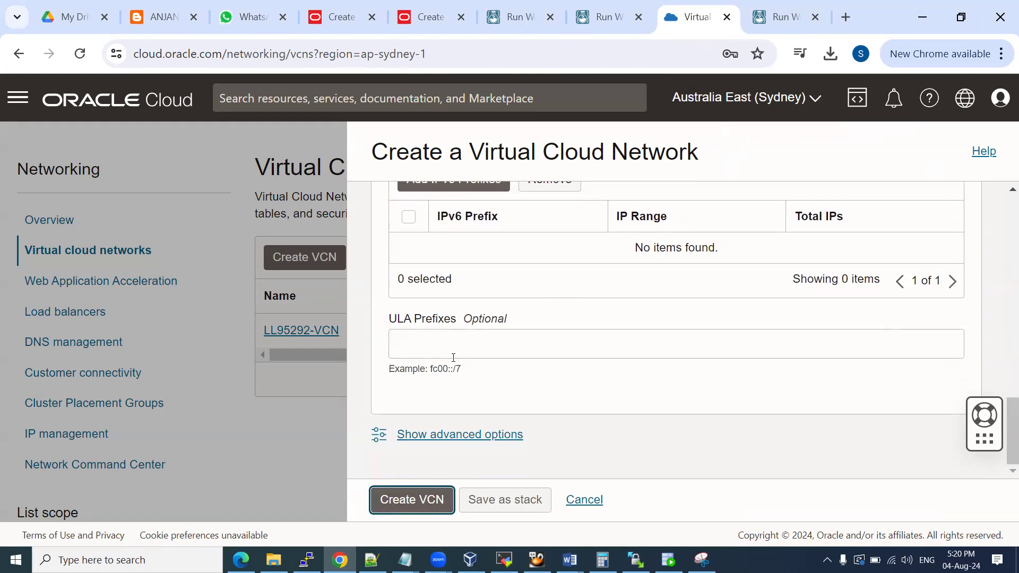
Add 10.0.0.0/16 as the new VCN's IPv4 CIDR block
{"action": "scroll", "coordinate": [453, 357], "scroll_direction": "up", "scroll_amount": 5}
{"action": "scroll", "coordinate": [453, 361], "scroll_direction": "up", "scroll_amount": 6}
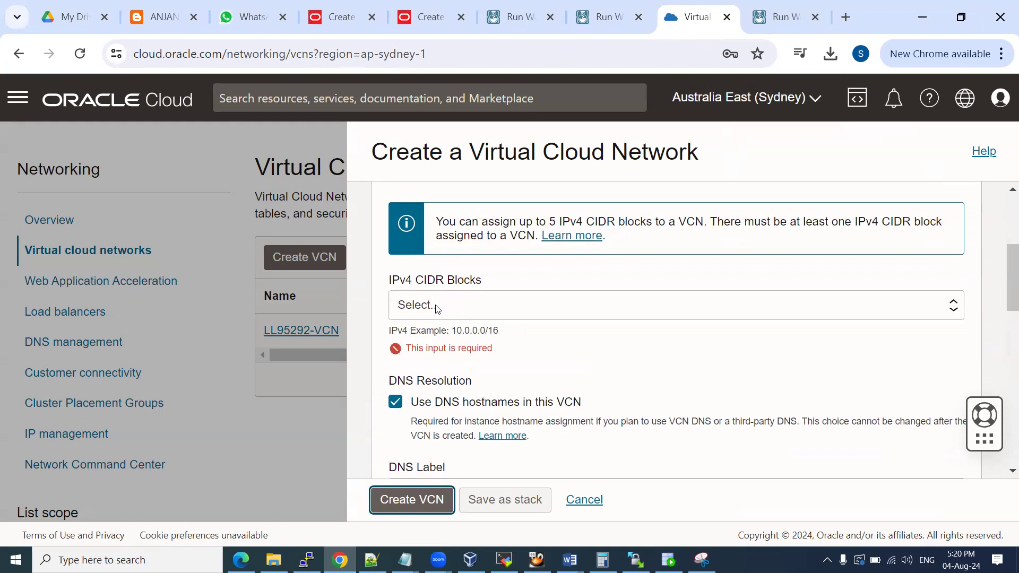
{"action": "left_click", "coordinate": [436, 306]}
{"action": "type", "text": "10"}
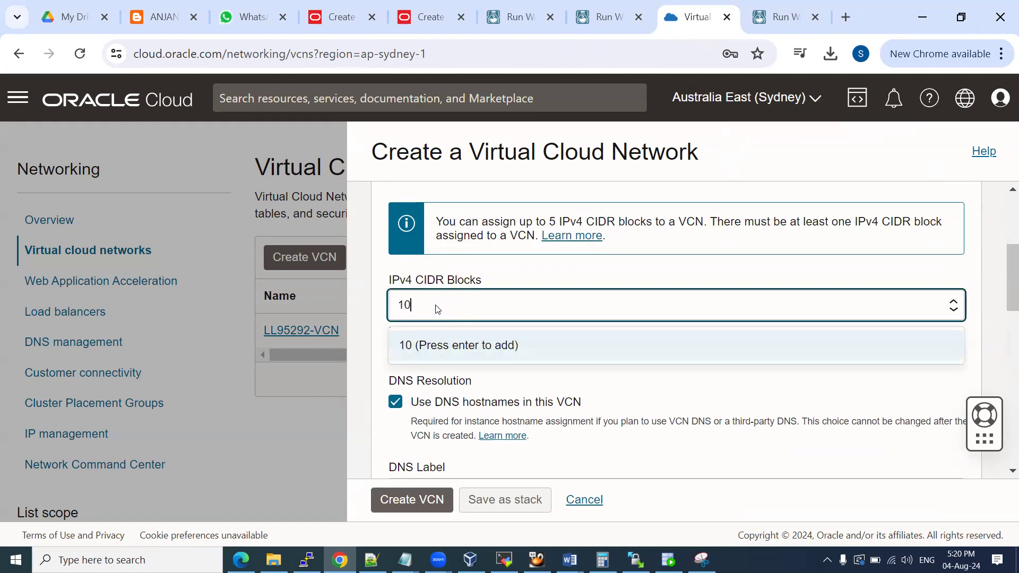
{"action": "type", "text": ".0.0.0/16"}
{"action": "key", "text": "Return"}
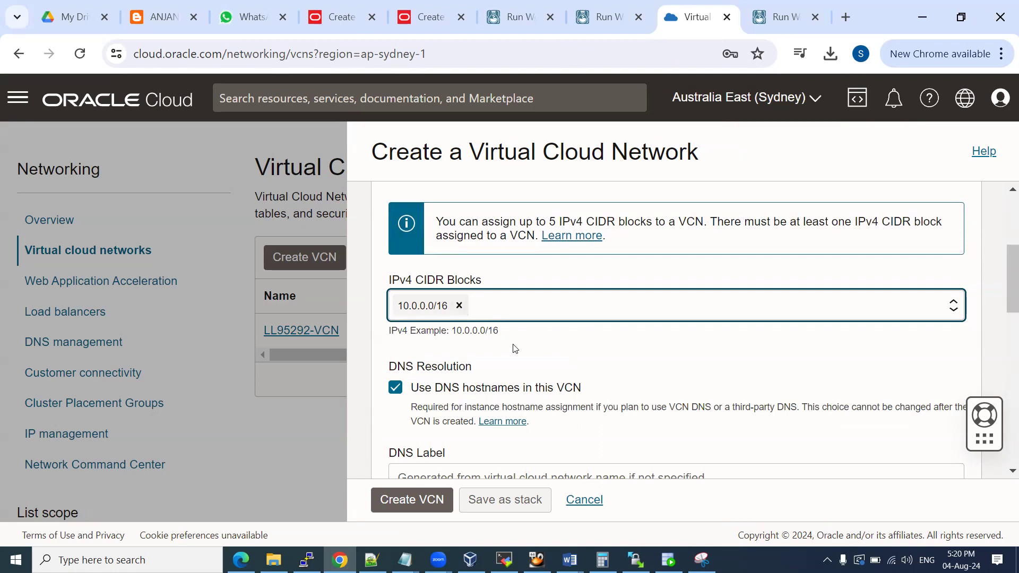
Check the DNS and IPv6 prefix settings and try to create the VCN with the 10.0.0.0/16 block
{"action": "scroll", "coordinate": [528, 357], "scroll_direction": "down", "scroll_amount": 3}
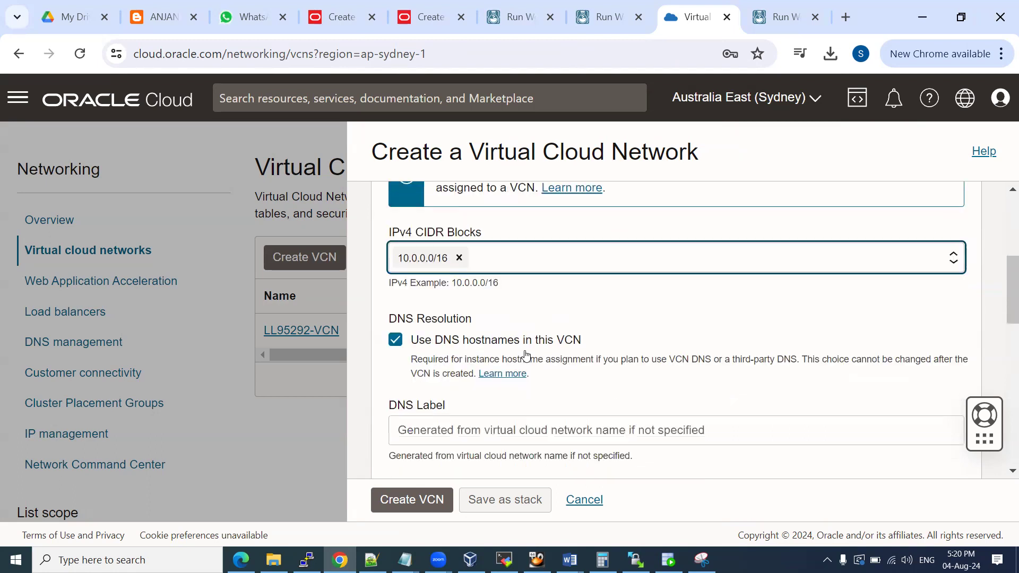
{"action": "scroll", "coordinate": [524, 354], "scroll_direction": "down", "scroll_amount": 6}
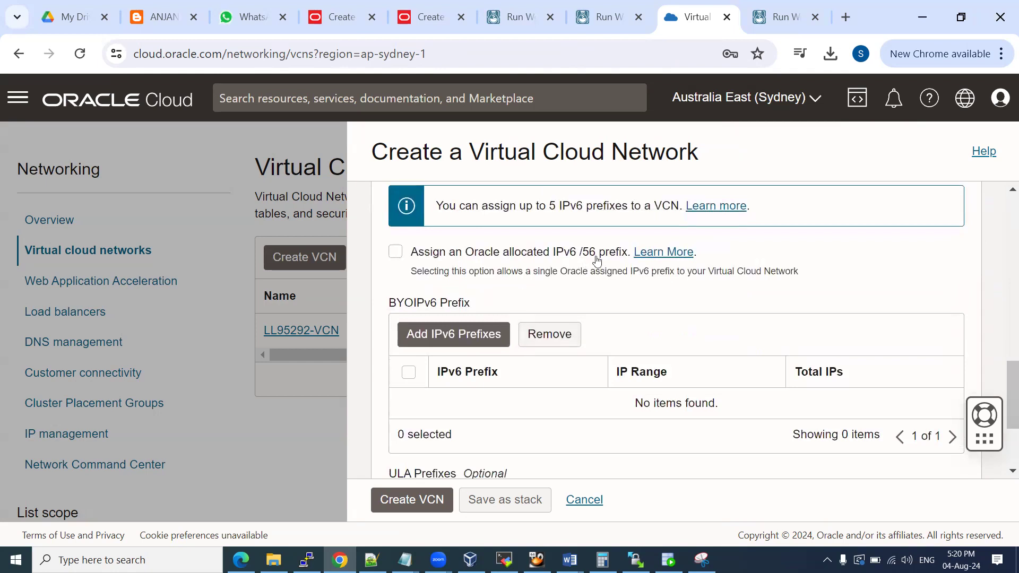
{"action": "scroll", "coordinate": [530, 416], "scroll_direction": "down", "scroll_amount": 3}
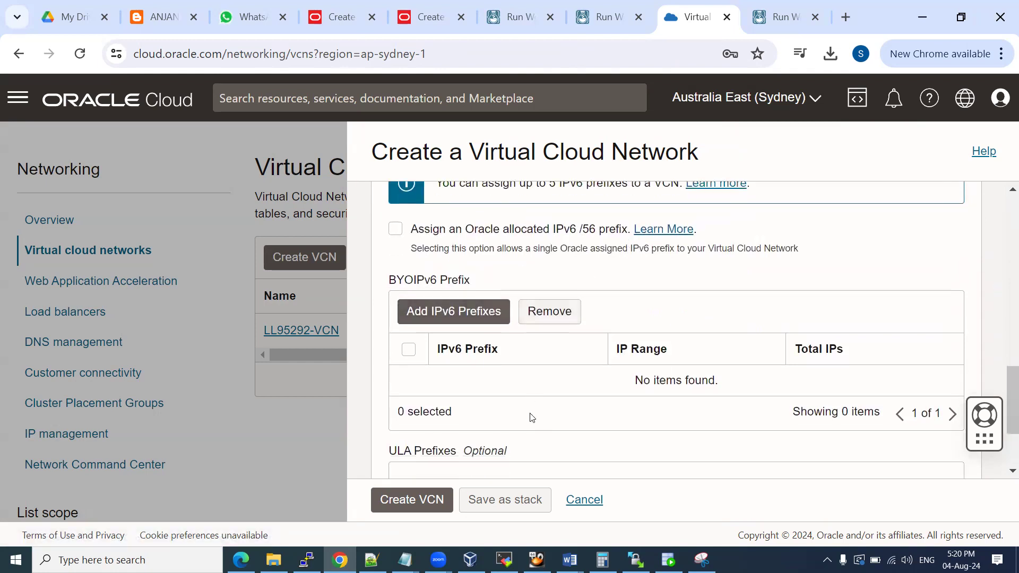
{"action": "left_click", "coordinate": [410, 498]}
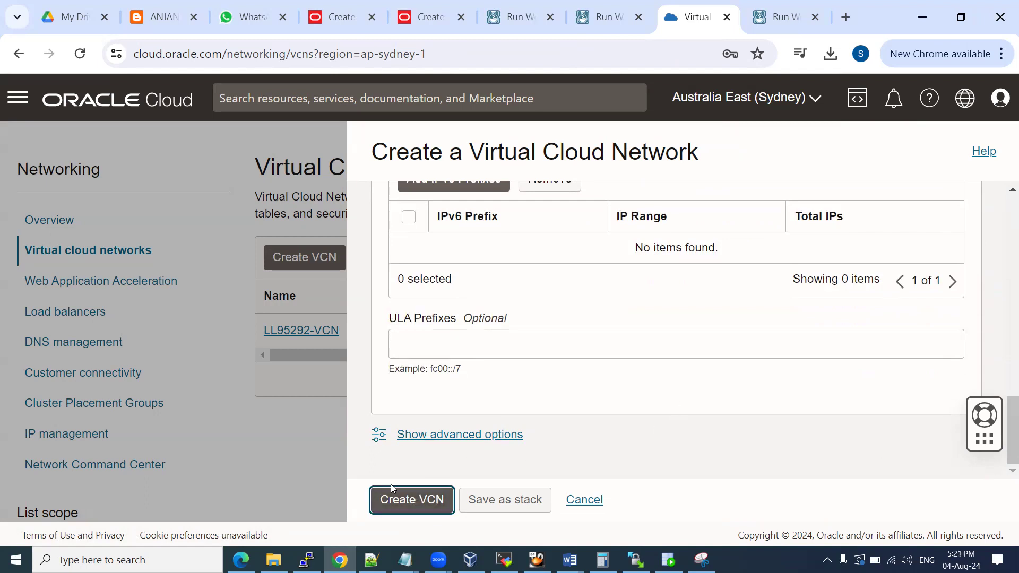
Name the new virtual cloud network racsinfo
{"action": "scroll", "coordinate": [692, 407], "scroll_direction": "up", "scroll_amount": 8}
{"action": "scroll", "coordinate": [691, 407], "scroll_direction": "up", "scroll_amount": 6}
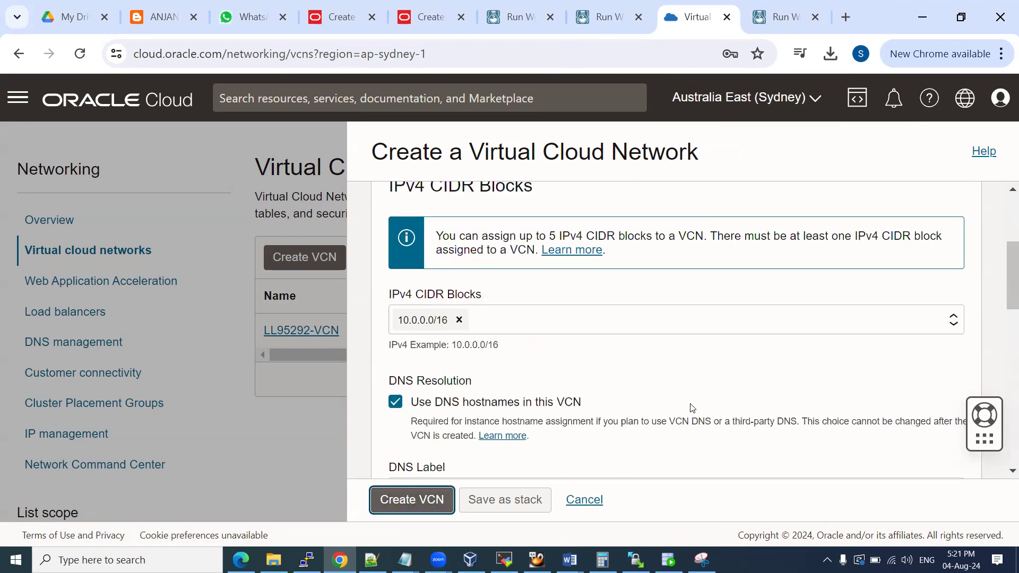
{"action": "left_click", "coordinate": [442, 236]}
{"action": "type", "text": "racsinf"}
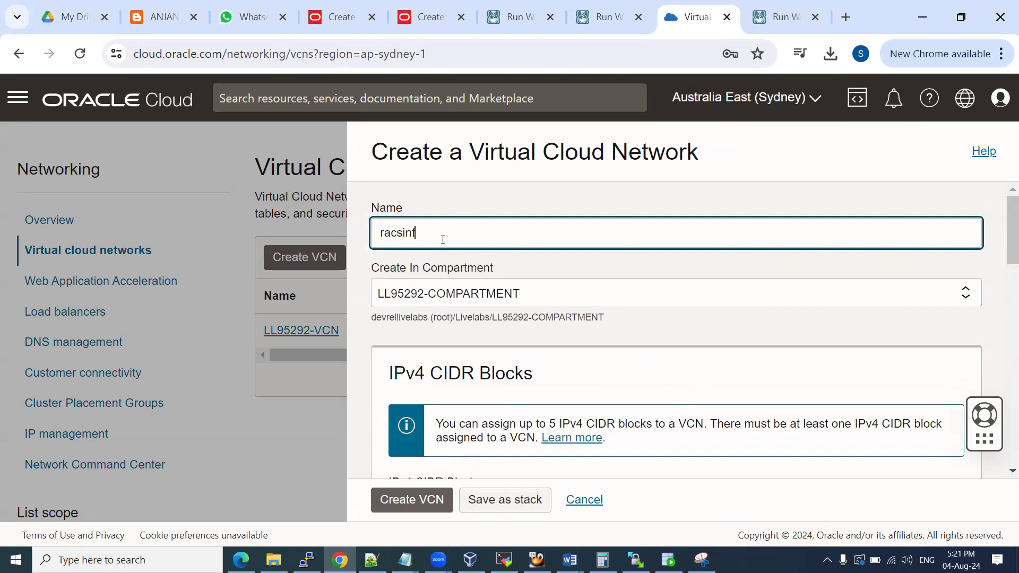
{"action": "type", "text": "o"}
Review the DNS label and remaining settings of racsinfo and try to create the VCN
{"action": "scroll", "coordinate": [513, 334], "scroll_direction": "down", "scroll_amount": 8}
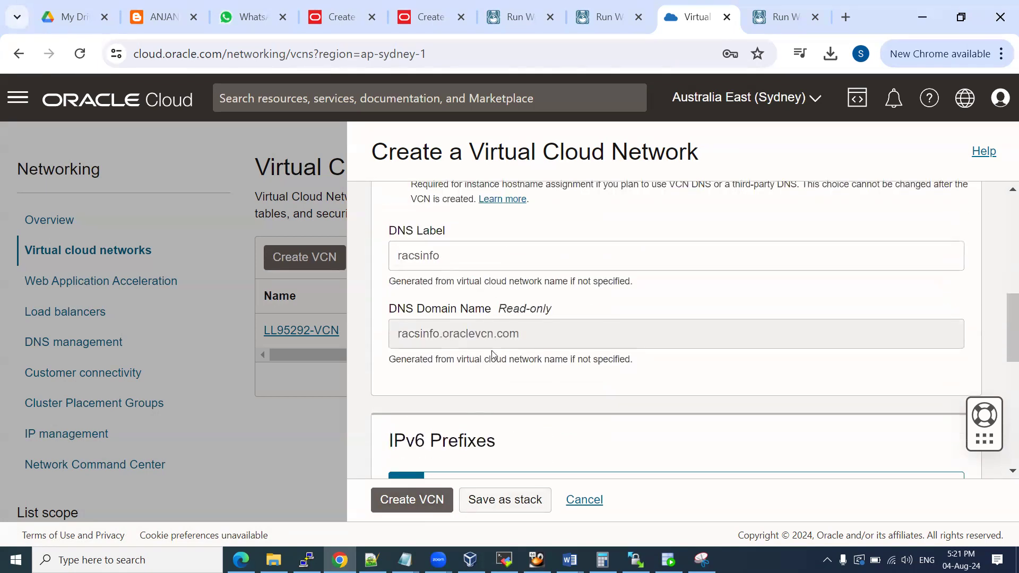
{"action": "scroll", "coordinate": [494, 326], "scroll_direction": "up", "scroll_amount": 3}
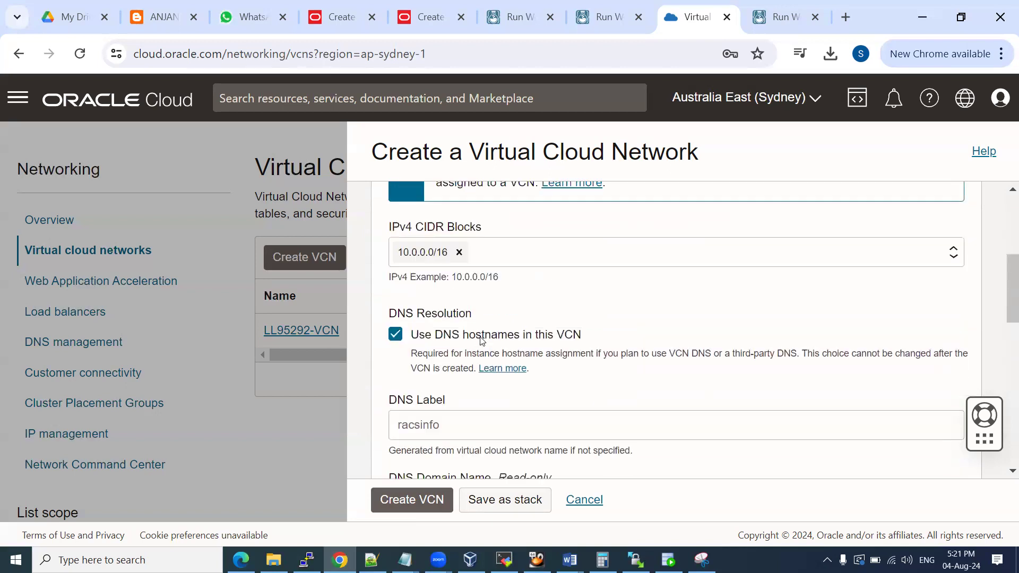
{"action": "scroll", "coordinate": [452, 366], "scroll_direction": "down", "scroll_amount": 10}
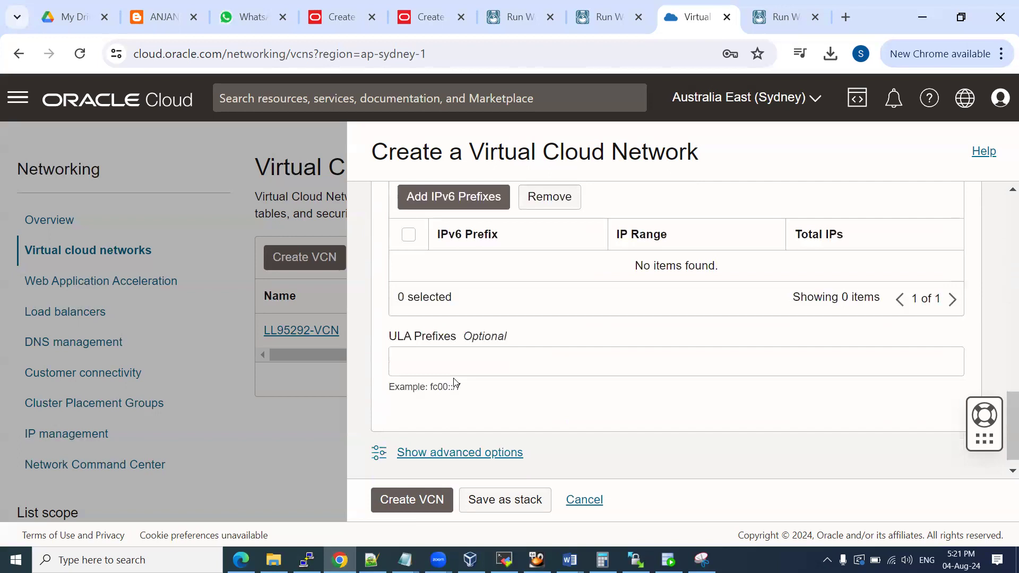
{"action": "scroll", "coordinate": [454, 382], "scroll_direction": "down", "scroll_amount": 1}
{"action": "left_click", "coordinate": [409, 498]}
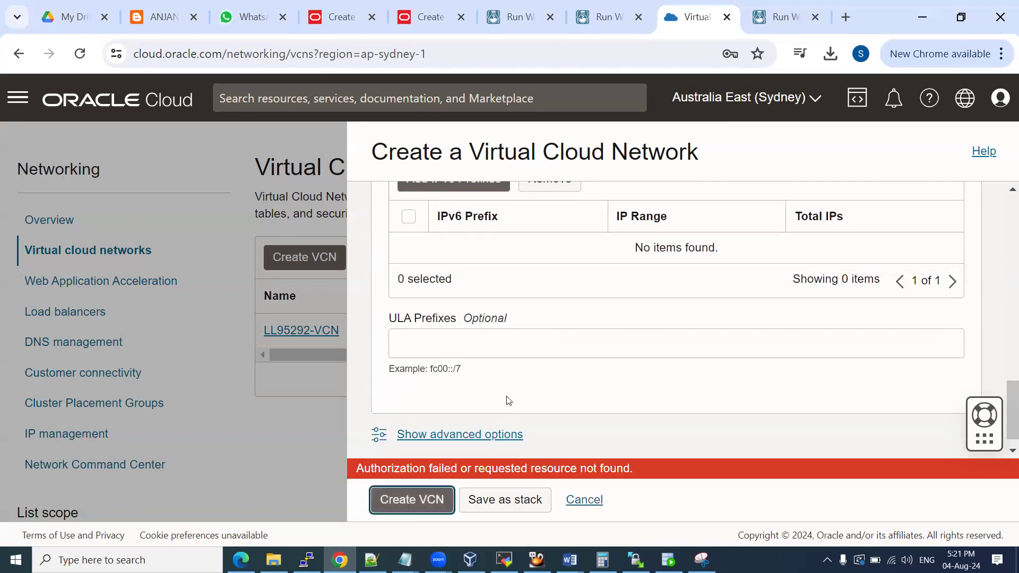
Read the error message, check the VCN's name and compartment, and cancel the VCN creation
{"action": "left_click_drag", "start_coordinate": [485, 468], "coordinate": [657, 467]}
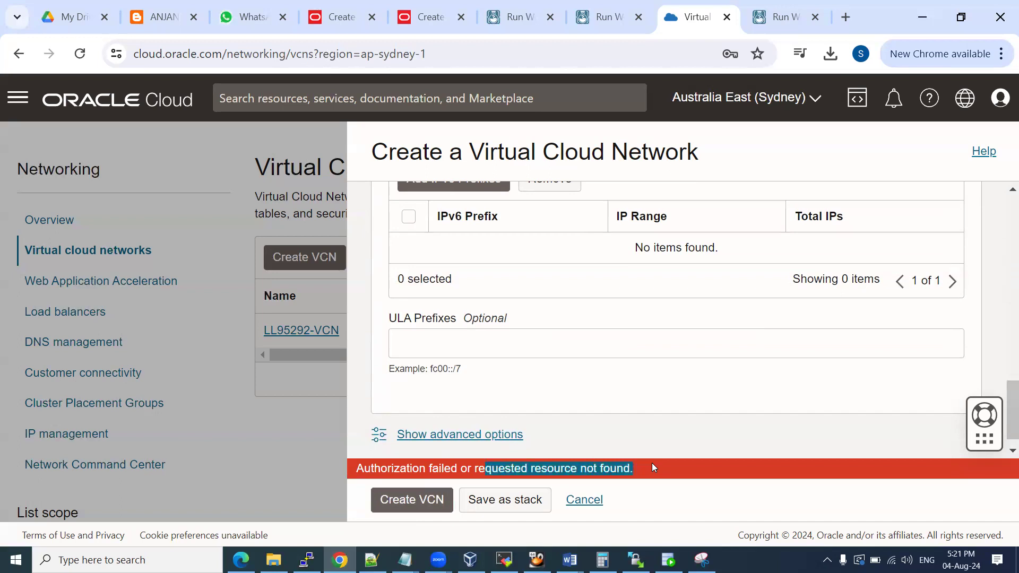
{"action": "scroll", "coordinate": [594, 367], "scroll_direction": "up", "scroll_amount": 10}
{"action": "scroll", "coordinate": [595, 368], "scroll_direction": "up", "scroll_amount": 5}
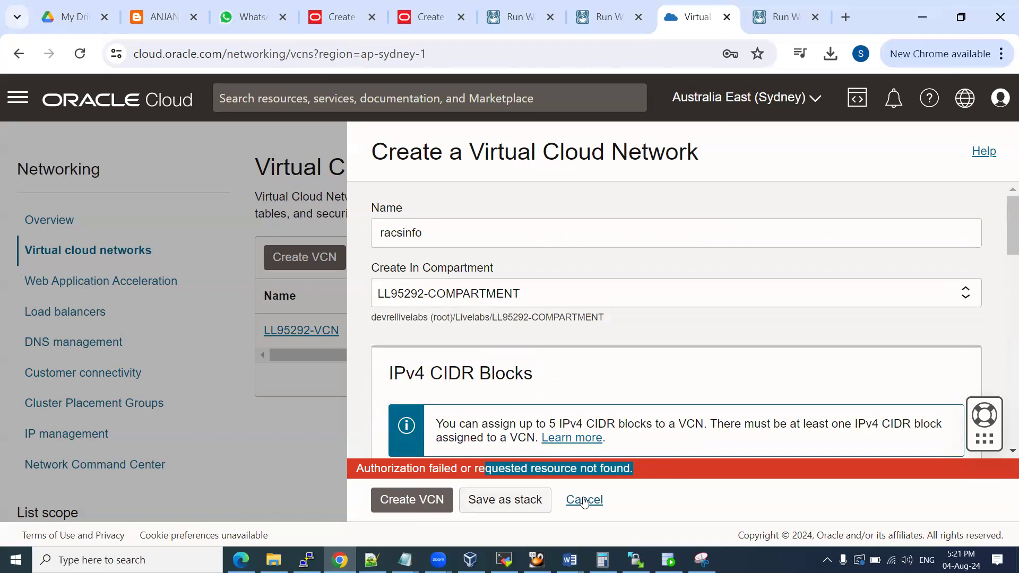
{"action": "left_click", "coordinate": [584, 500]}
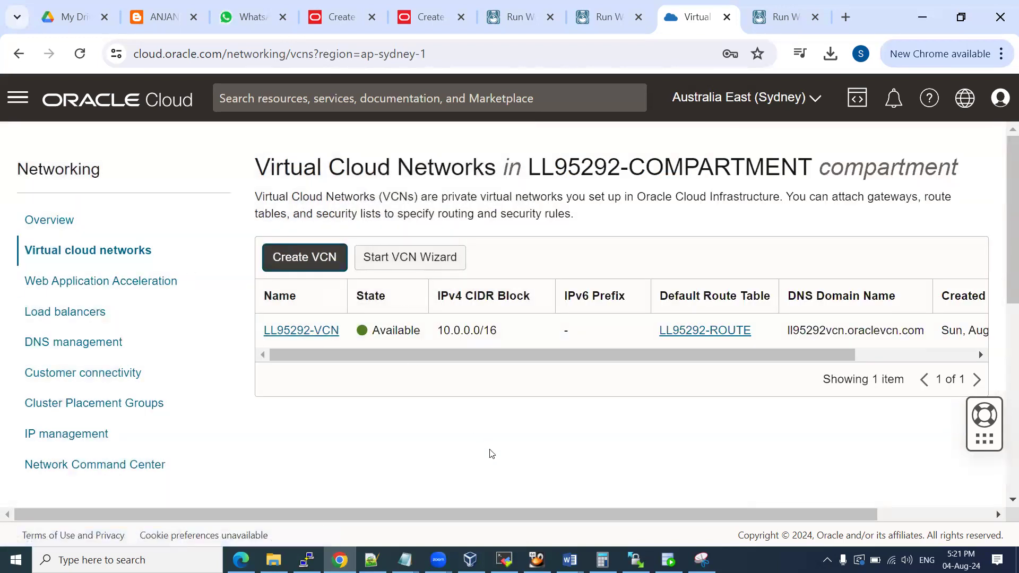
Switch to the Word document and add blank lines after the last route tables screenshot
{"action": "mouse_move", "coordinate": [569, 560]}
{"action": "left_click", "coordinate": [642, 507]}
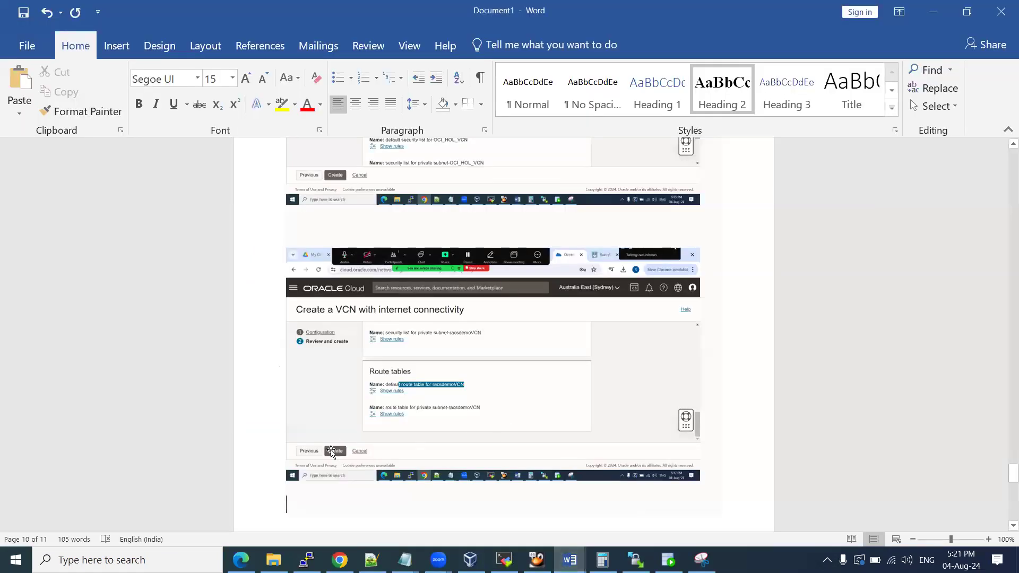
{"action": "key", "text": "Return"}
{"action": "key", "text": "Return"}
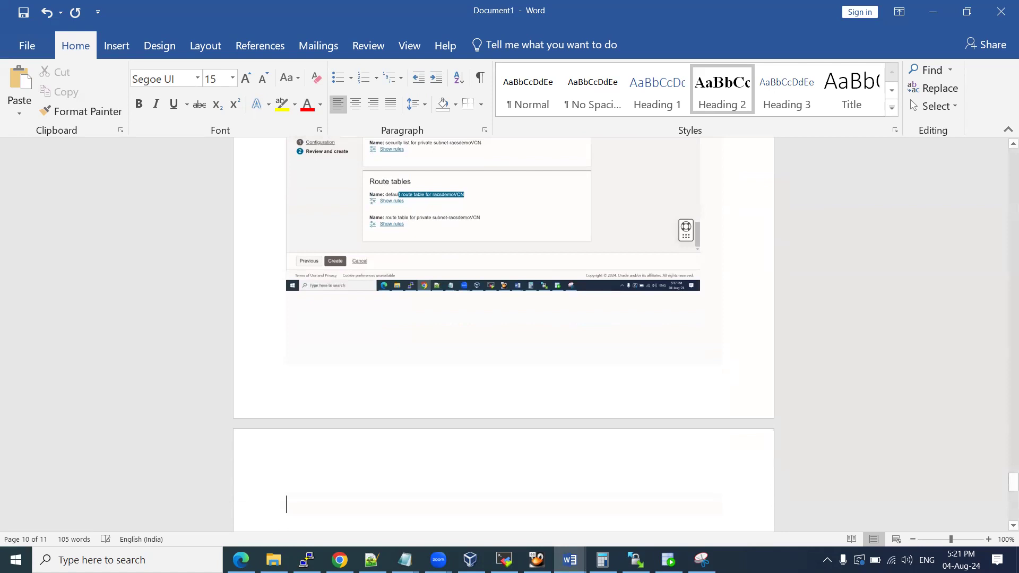
Switch to the LiveLabs workshop in Chrome and open Task 1: Create a Compute Instance under Lab 3
{"action": "left_click", "coordinate": [339, 560]}
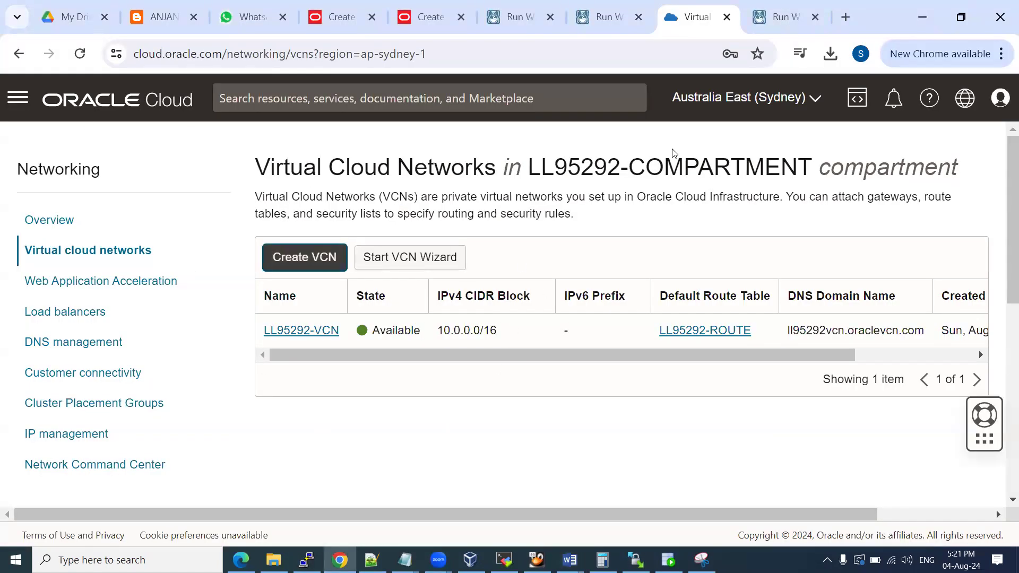
{"action": "left_click", "coordinate": [776, 17]}
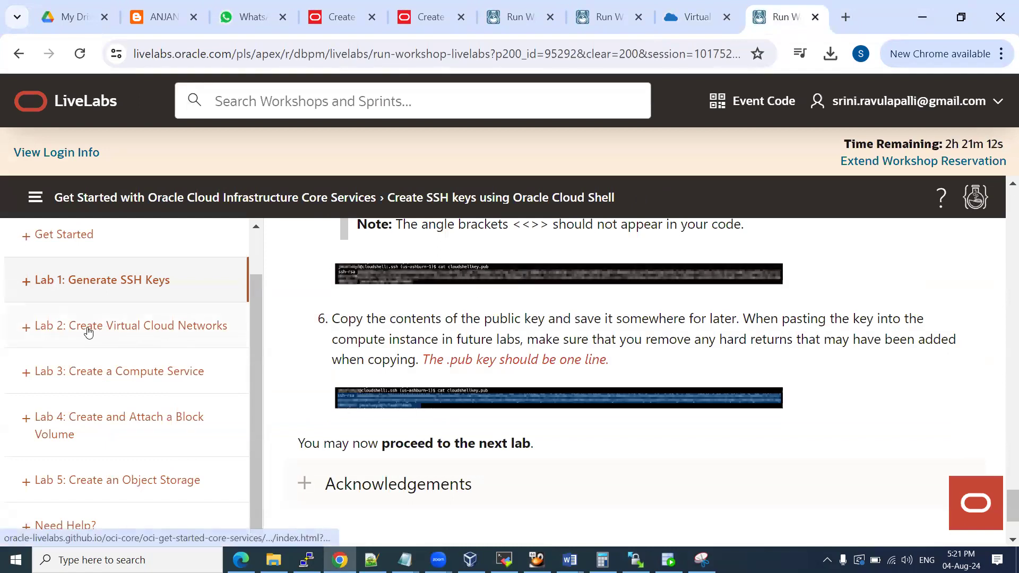
{"action": "left_click", "coordinate": [30, 378]}
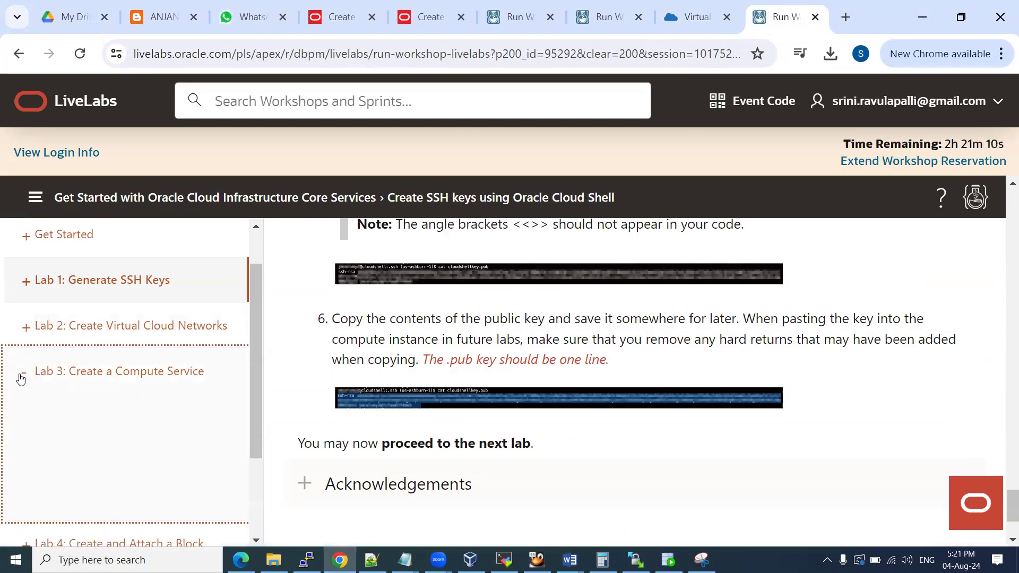
{"action": "left_click", "coordinate": [137, 437]}
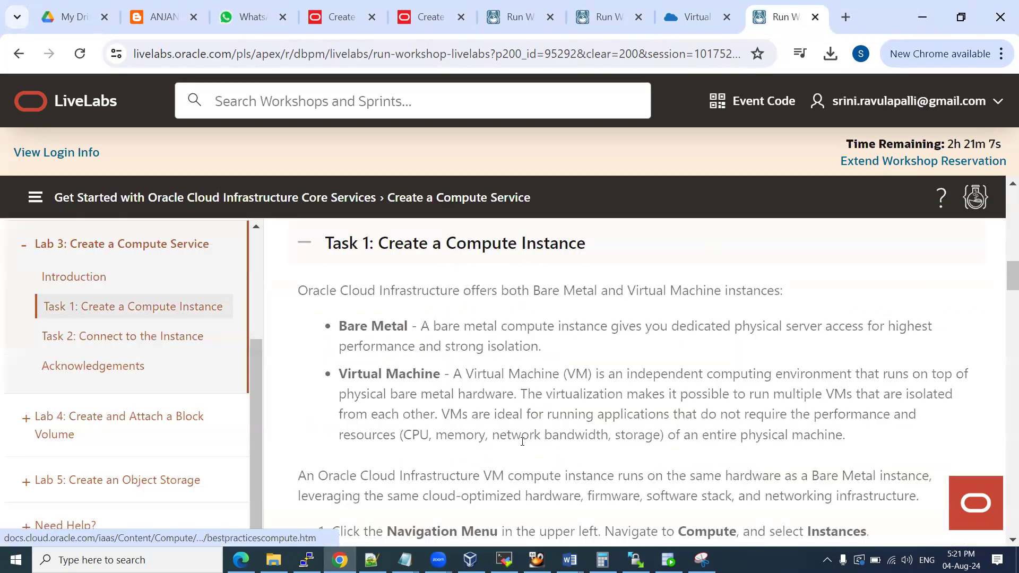
Read the Bare Metal and Virtual Machine descriptions and the first instructions for creating a compute instance
{"action": "left_click_drag", "start_coordinate": [360, 325], "coordinate": [573, 350]}
{"action": "left_click_drag", "start_coordinate": [466, 374], "coordinate": [671, 394]}
{"action": "left_click", "coordinate": [626, 457]}
{"action": "scroll", "coordinate": [615, 419], "scroll_direction": "down", "scroll_amount": 1}
{"action": "scroll", "coordinate": [583, 372], "scroll_direction": "down", "scroll_amount": 3}
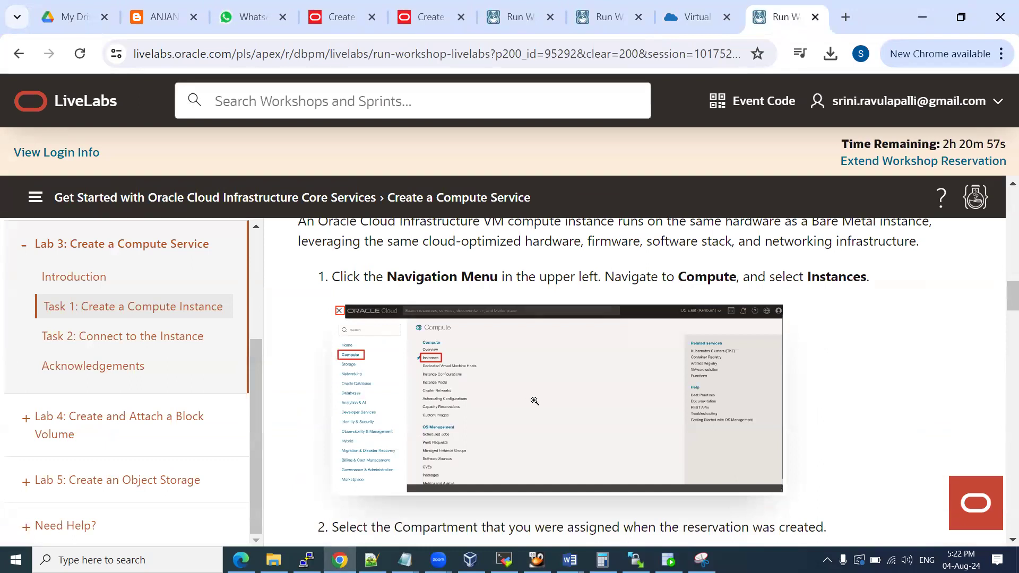
Copy the heading "Task 1: Create a Compute Instance" from the workshop into the Word document
{"action": "scroll", "coordinate": [531, 350], "scroll_direction": "up", "scroll_amount": 6}
{"action": "left_click_drag", "start_coordinate": [586, 330], "coordinate": [325, 345]}
{"action": "key", "text": "ctrl+c"}
{"action": "left_click", "coordinate": [569, 559]}
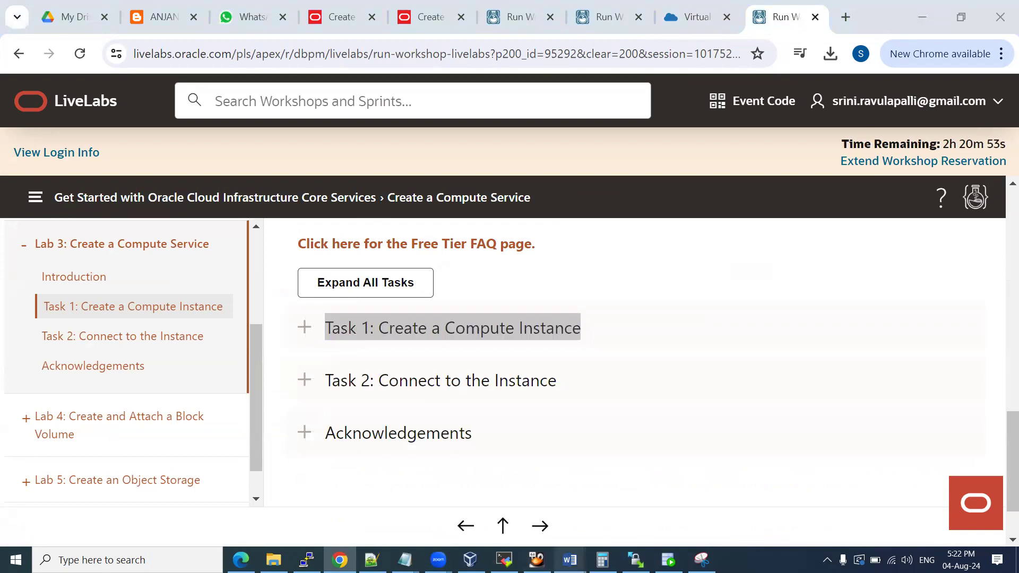
{"action": "key", "text": "ctrl+v"}
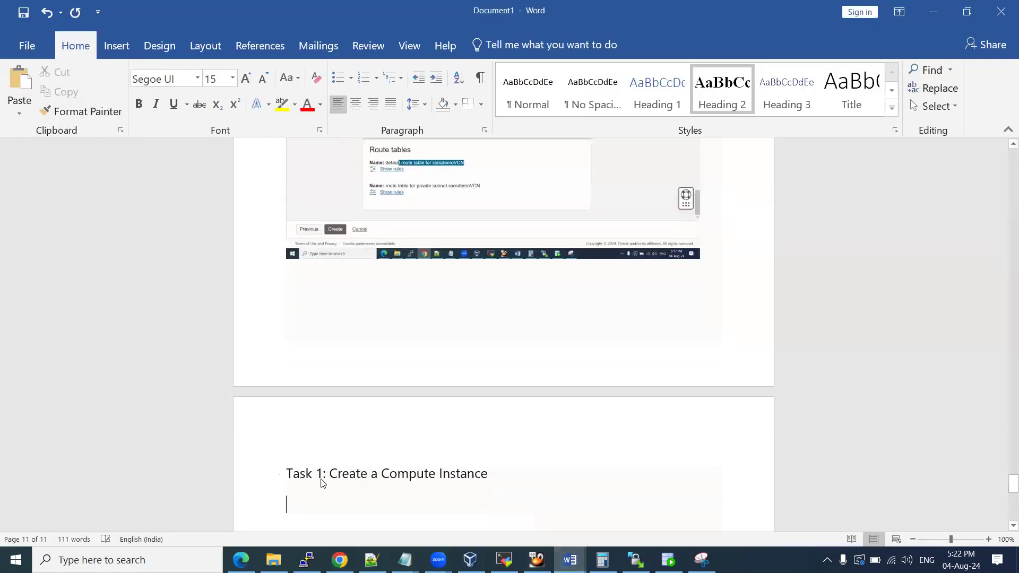
Prefix the pasted task heading with "Lab3 :" and add a blank line below it
{"action": "left_click", "coordinate": [287, 474]}
{"action": "type", "text": "Lab3 :"}
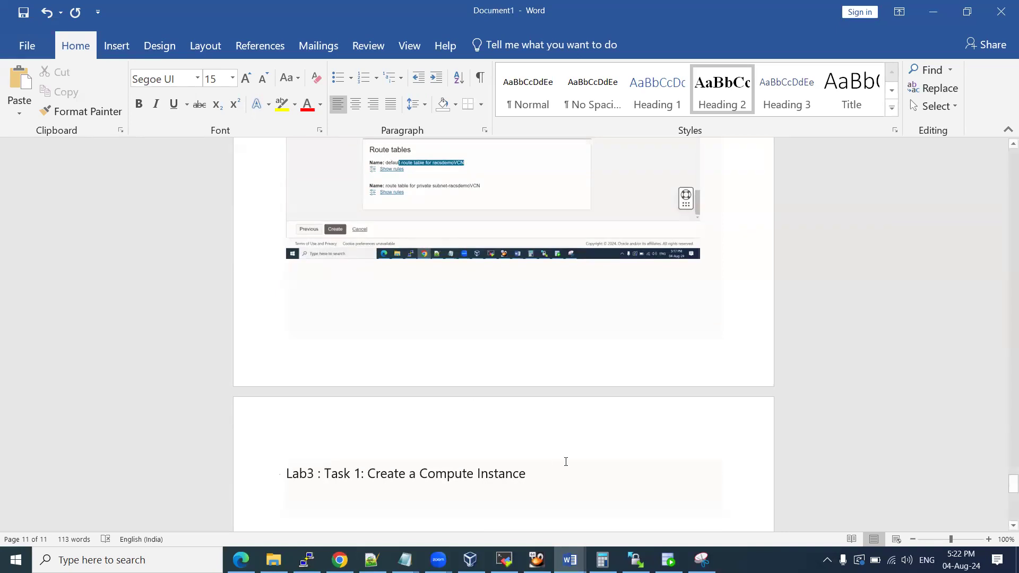
{"action": "key", "text": "Return"}
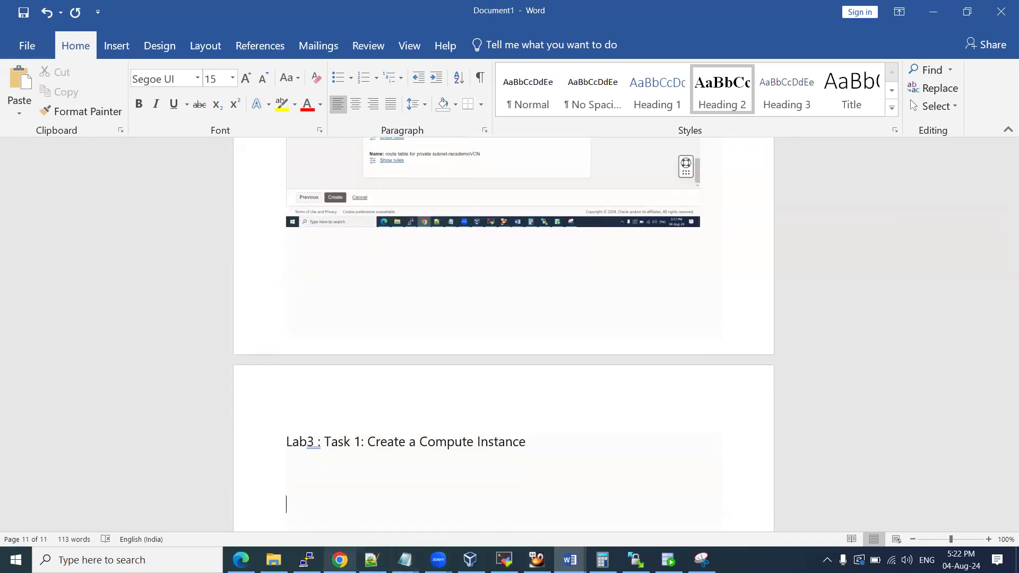
Switch back to the Oracle Cloud console in Chrome and go to its home page
{"action": "left_click", "coordinate": [340, 560]}
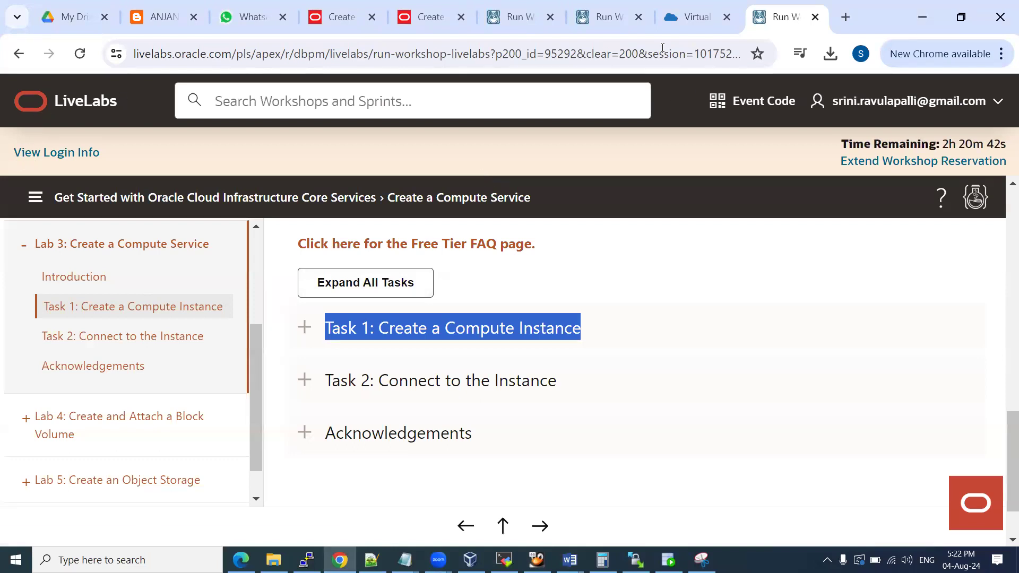
{"action": "left_click", "coordinate": [687, 30]}
{"action": "left_click", "coordinate": [191, 98]}
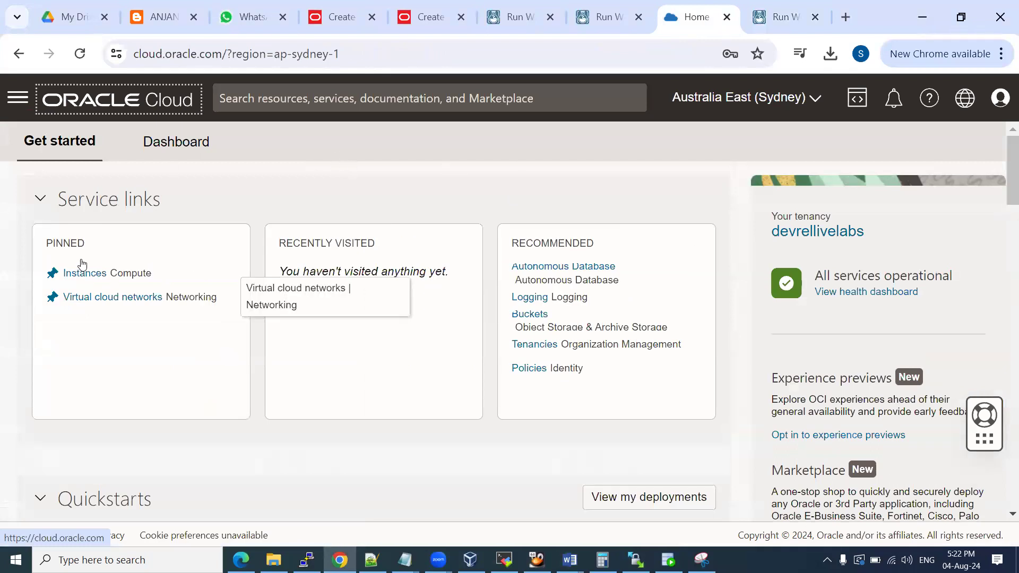
Open the Compute Instances page and look over its instance list and compartment scope
{"action": "left_click", "coordinate": [18, 98]}
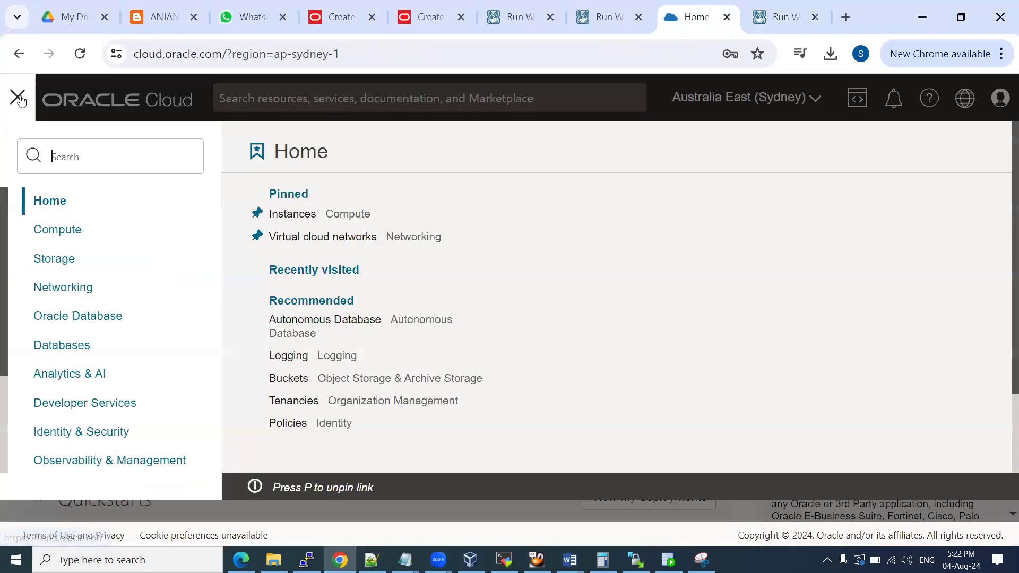
{"action": "left_click", "coordinate": [61, 237]}
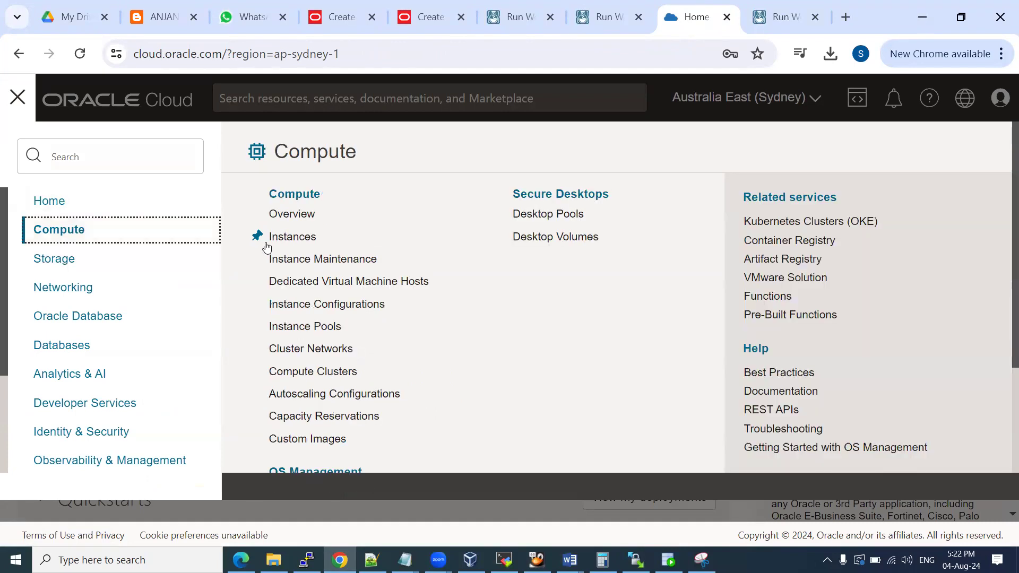
{"action": "left_click", "coordinate": [301, 238]}
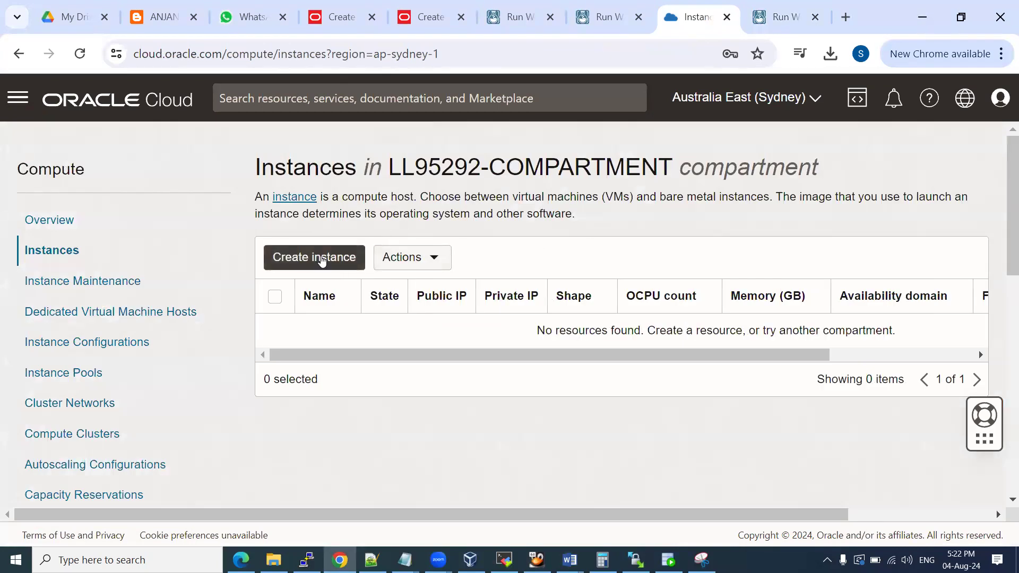
{"action": "scroll", "coordinate": [242, 457], "scroll_direction": "down", "scroll_amount": 5}
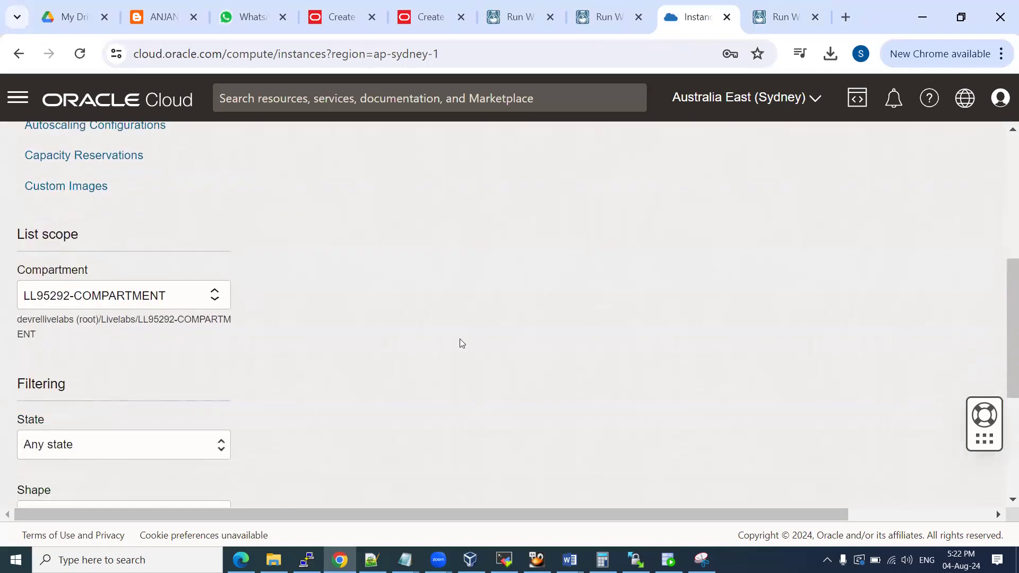
{"action": "scroll", "coordinate": [396, 341], "scroll_direction": "up", "scroll_amount": 4}
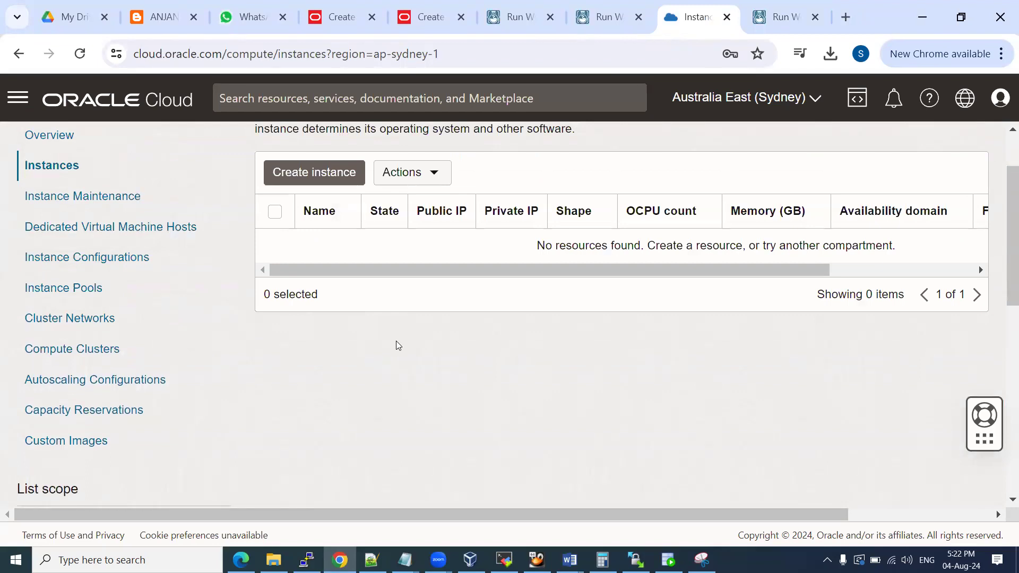
{"action": "scroll", "coordinate": [396, 341], "scroll_direction": "up", "scroll_amount": 2}
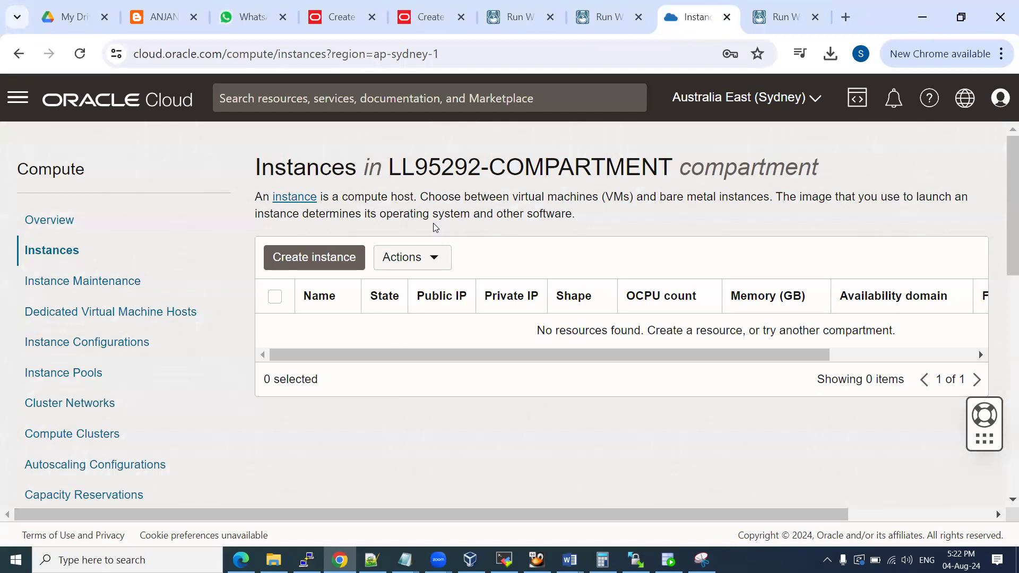
Paste a screenshot of the Instances page into the Word document below the "Lab3 : Task 1: Create a Compute Instance" heading
{"action": "left_click_drag", "start_coordinate": [389, 168], "coordinate": [692, 171]}
{"action": "left_click", "coordinate": [575, 252]}
{"action": "left_click", "coordinate": [569, 559]}
{"action": "left_click", "coordinate": [638, 501]}
{"action": "key", "text": "ctrl+v"}
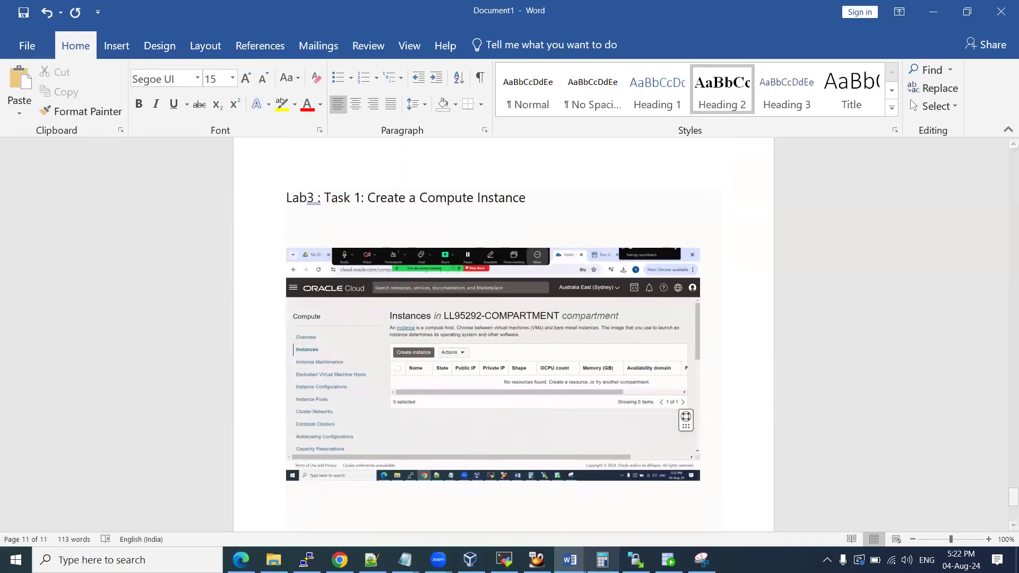
Switch back to Chrome, start creating a compute instance and name it racsinstance
{"action": "left_click", "coordinate": [339, 559]}
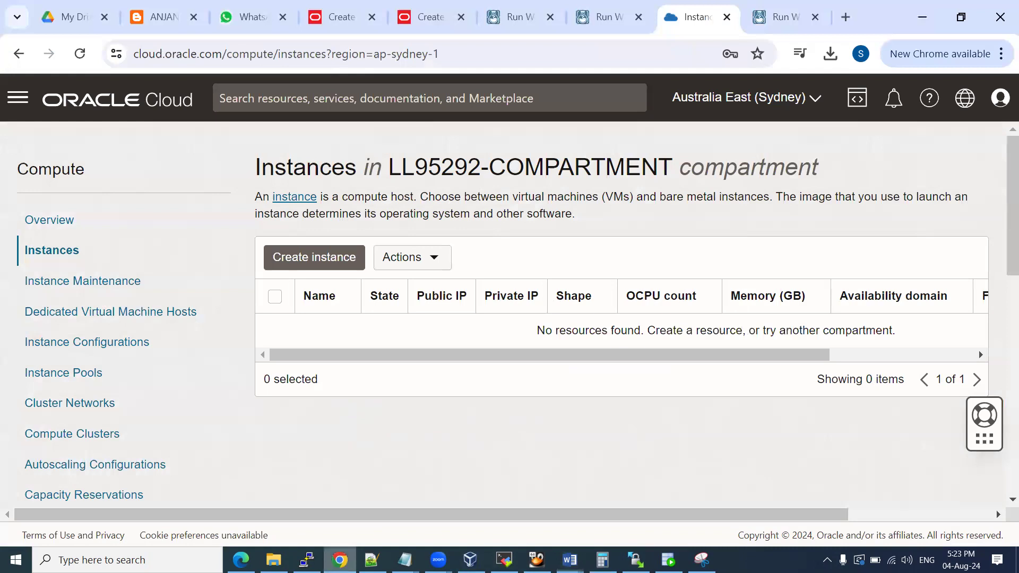
{"action": "left_click", "coordinate": [312, 255]}
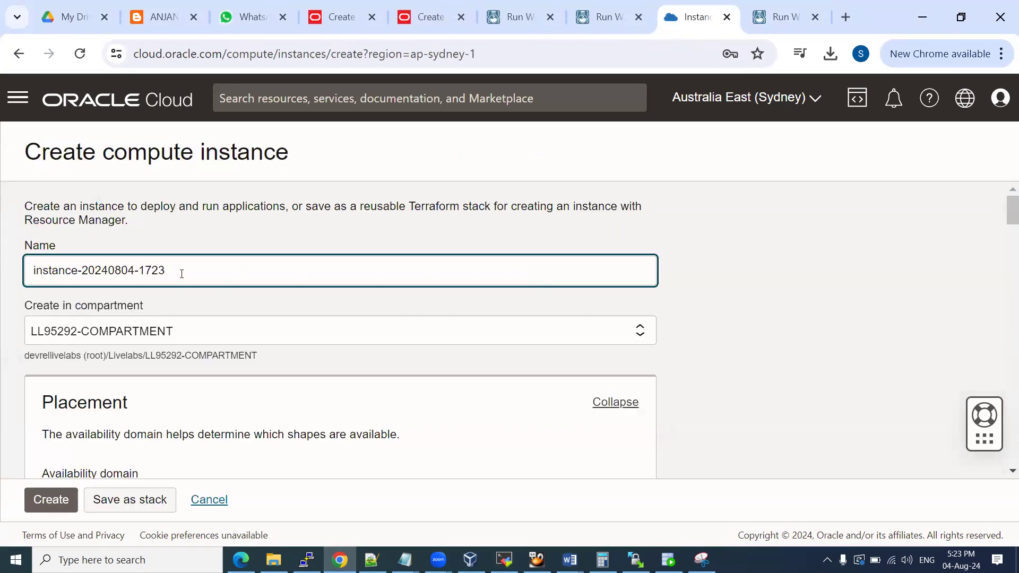
{"action": "key", "text": "ctrl+a"}
{"action": "type", "text": "racsinstanc"}
{"action": "left_click", "coordinate": [733, 286]}
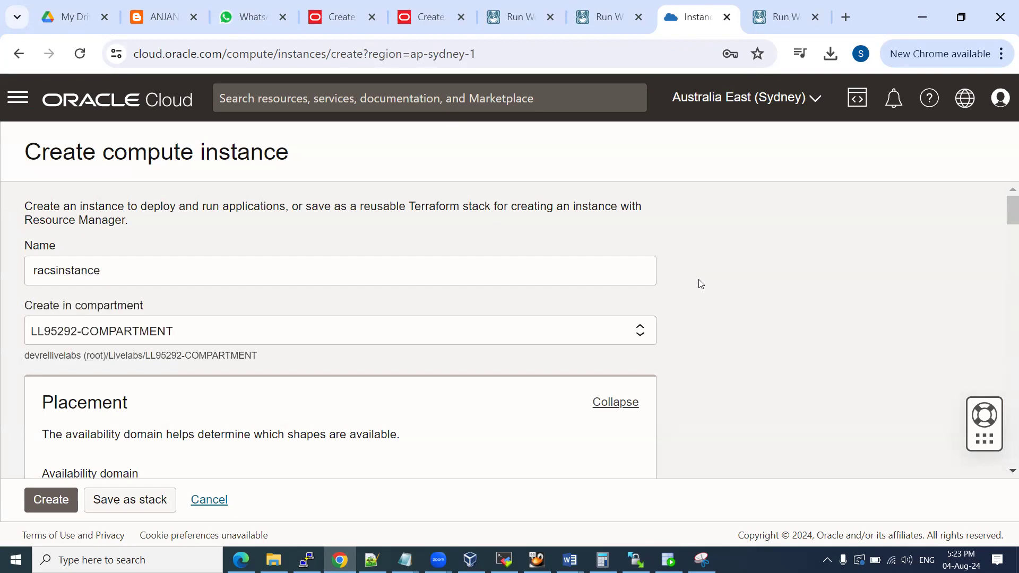
Review the placement, security, image and shape settings of the new compute instance
{"action": "scroll", "coordinate": [700, 284], "scroll_direction": "down", "scroll_amount": 2}
{"action": "scroll", "coordinate": [697, 277], "scroll_direction": "down", "scroll_amount": 2}
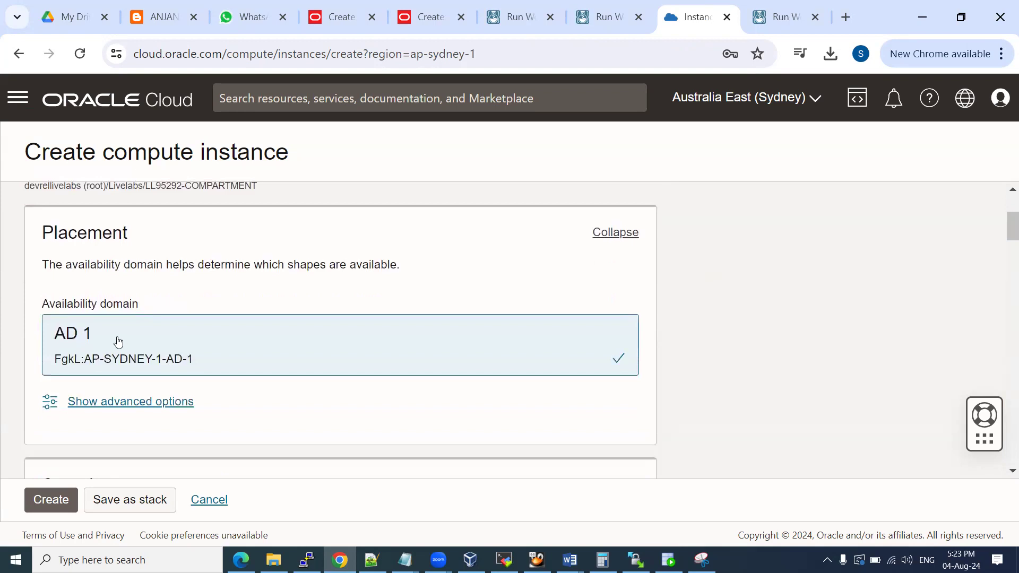
{"action": "scroll", "coordinate": [691, 305], "scroll_direction": "down", "scroll_amount": 3}
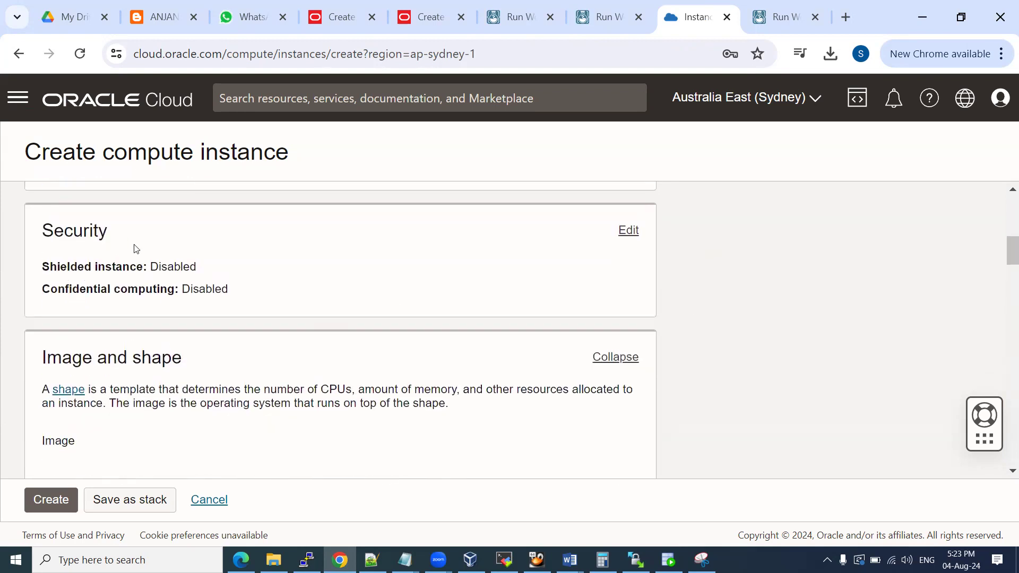
{"action": "scroll", "coordinate": [844, 245], "scroll_direction": "down", "scroll_amount": 3}
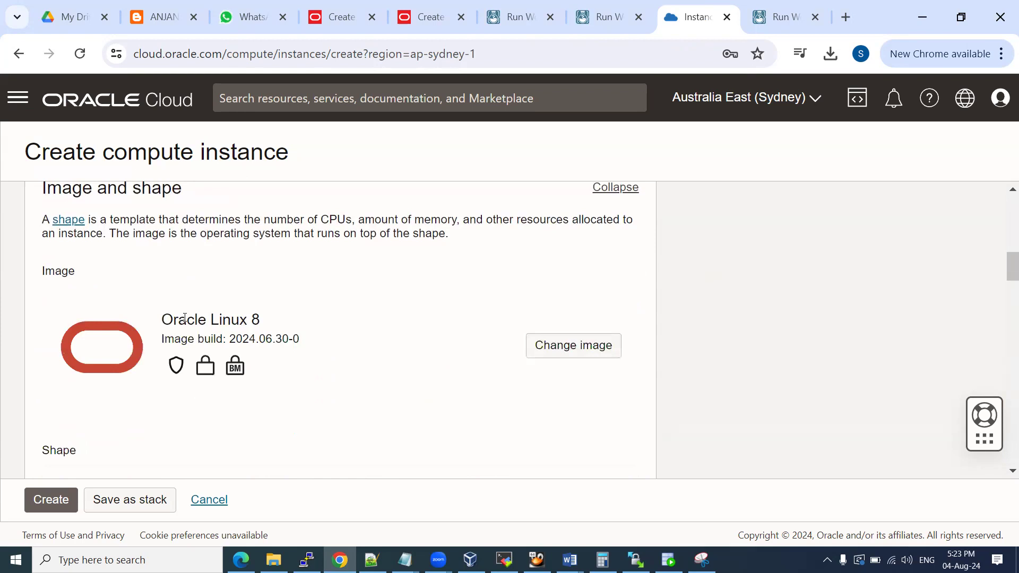
{"action": "left_click_drag", "start_coordinate": [185, 319], "coordinate": [278, 325]}
{"action": "scroll", "coordinate": [748, 246], "scroll_direction": "down", "scroll_amount": 3}
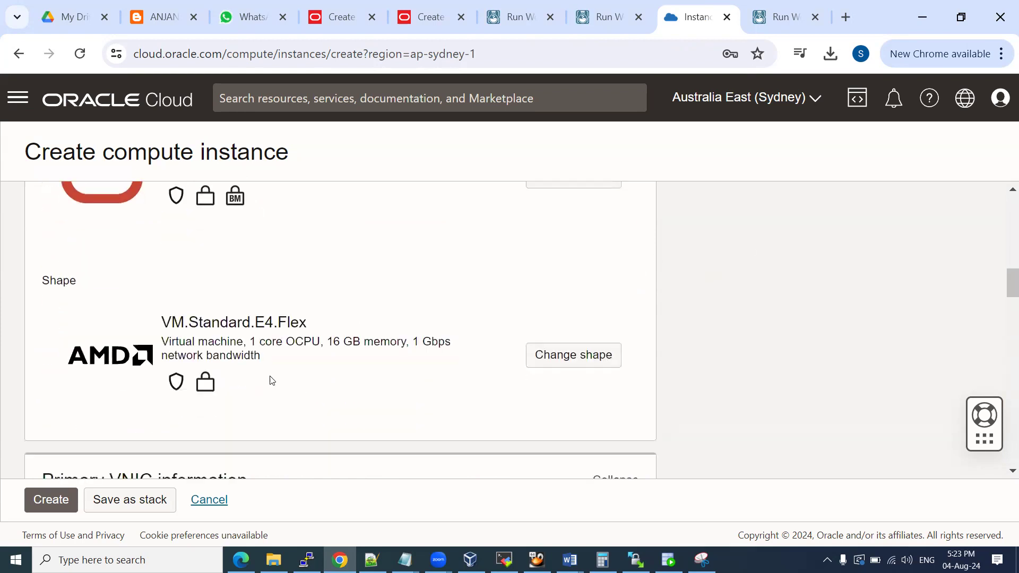
{"action": "scroll", "coordinate": [281, 351], "scroll_direction": "up", "scroll_amount": 2}
{"action": "scroll", "coordinate": [282, 351], "scroll_direction": "up", "scroll_amount": 1}
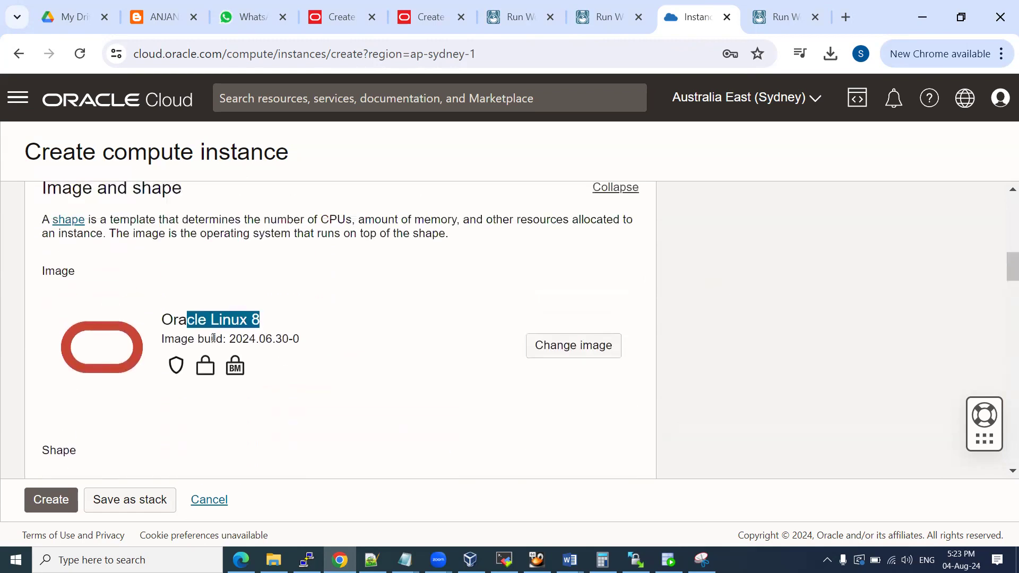
{"action": "left_click", "coordinate": [196, 331]}
{"action": "left_click_drag", "start_coordinate": [173, 320], "coordinate": [281, 320]}
{"action": "scroll", "coordinate": [404, 321], "scroll_direction": "down", "scroll_amount": 3}
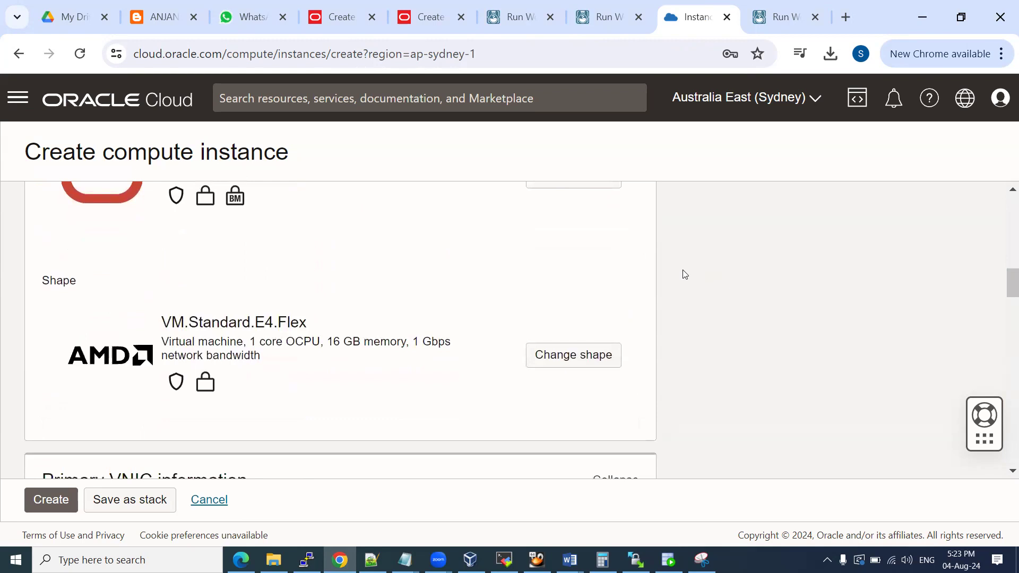
Review the primary VNIC settings, including the VNIC name, primary network, VCN and subnet
{"action": "scroll", "coordinate": [683, 274], "scroll_direction": "down", "scroll_amount": 1}
{"action": "scroll", "coordinate": [684, 274], "scroll_direction": "down", "scroll_amount": 2}
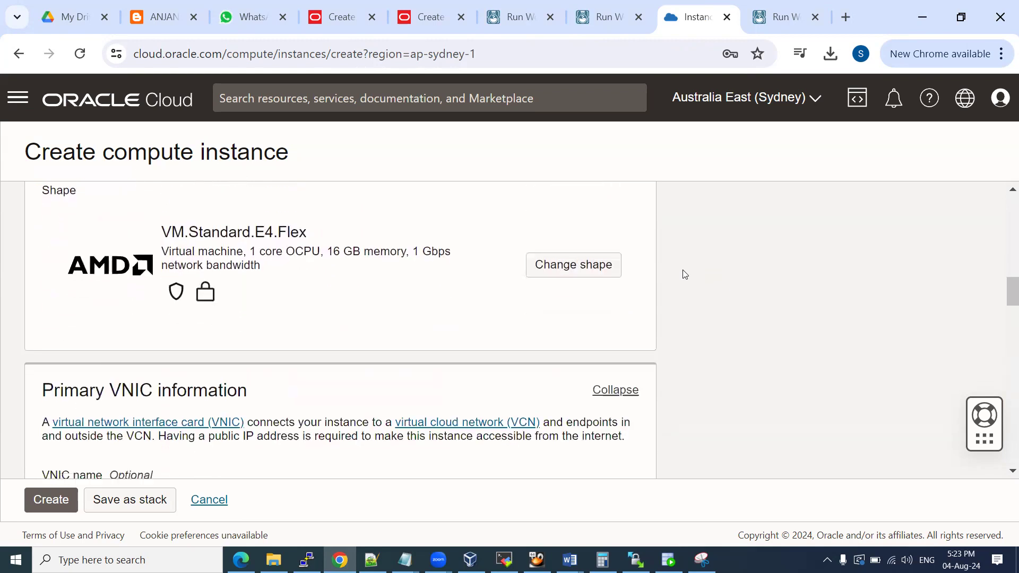
{"action": "left_click", "coordinate": [174, 333]}
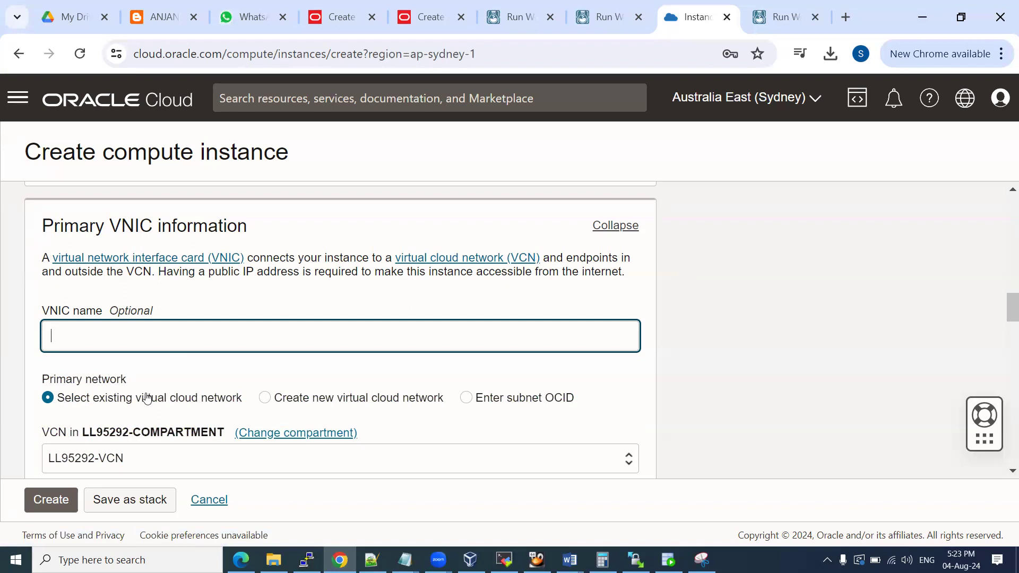
{"action": "left_click", "coordinate": [786, 347]}
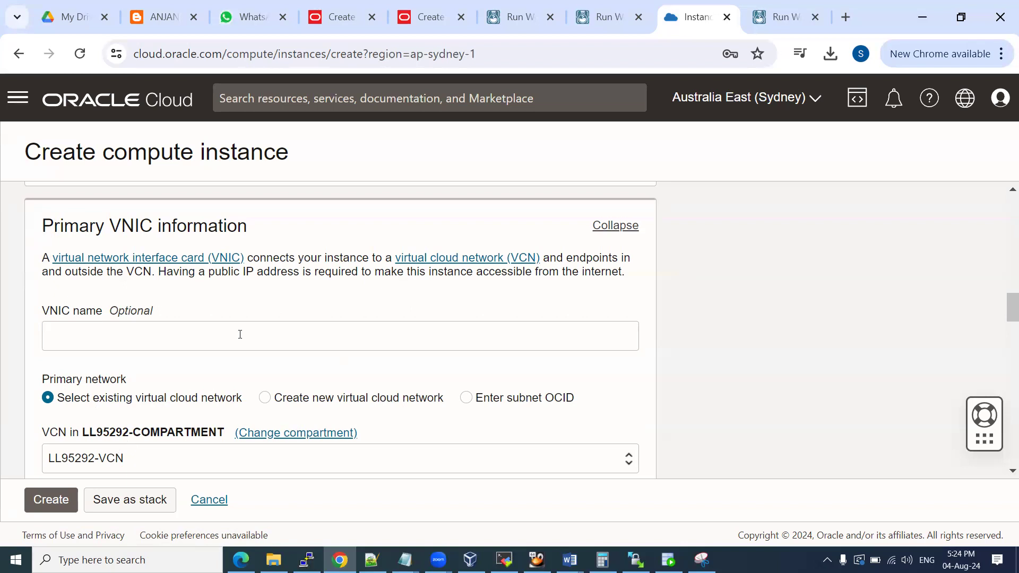
{"action": "scroll", "coordinate": [379, 344], "scroll_direction": "down", "scroll_amount": 2}
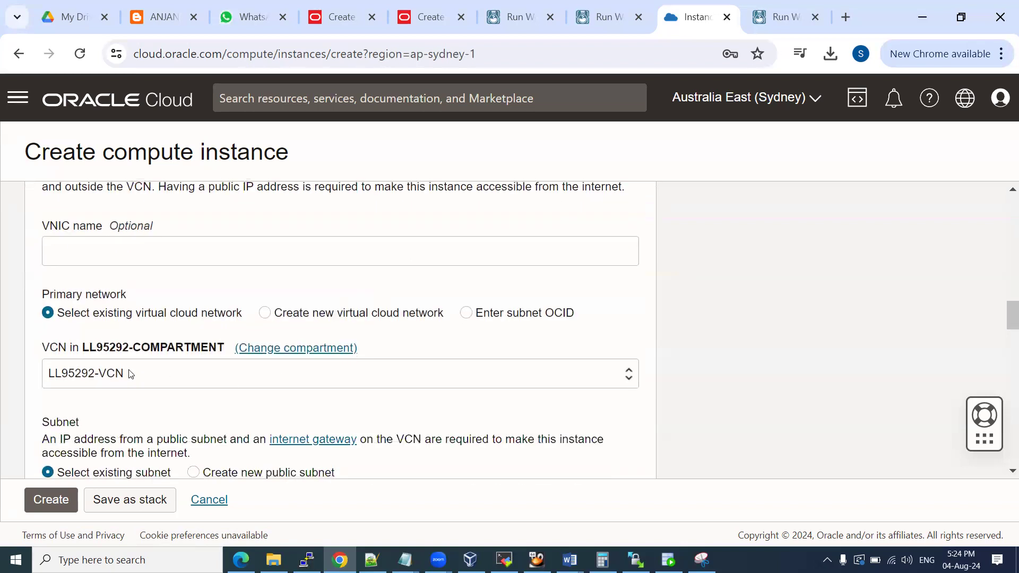
{"action": "scroll", "coordinate": [171, 364], "scroll_direction": "down", "scroll_amount": 2}
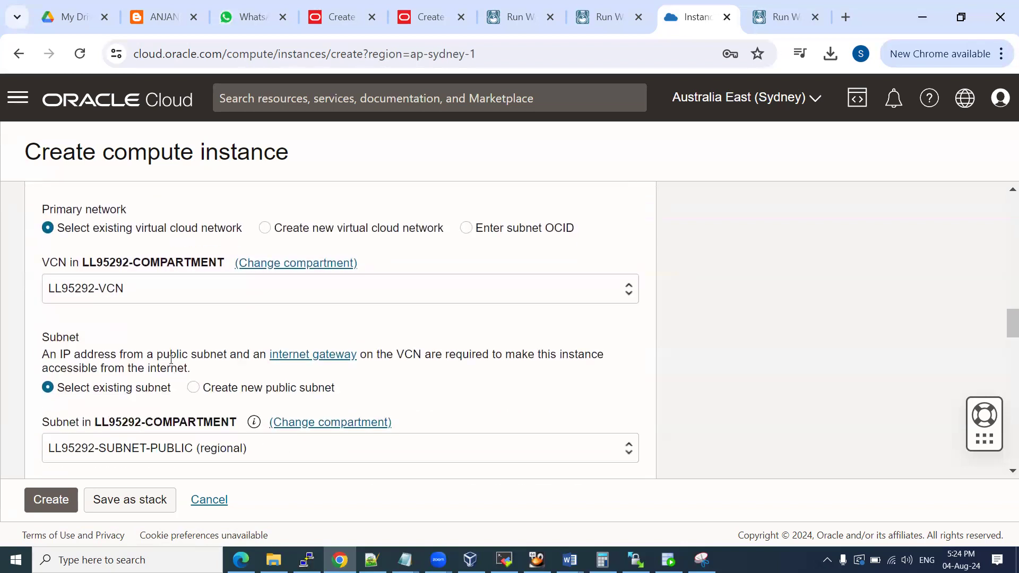
In Word, add the line "Enter the name for compute instance" with a screenshot of the form's instance name field below it
{"action": "scroll", "coordinate": [173, 351], "scroll_direction": "up", "scroll_amount": 15}
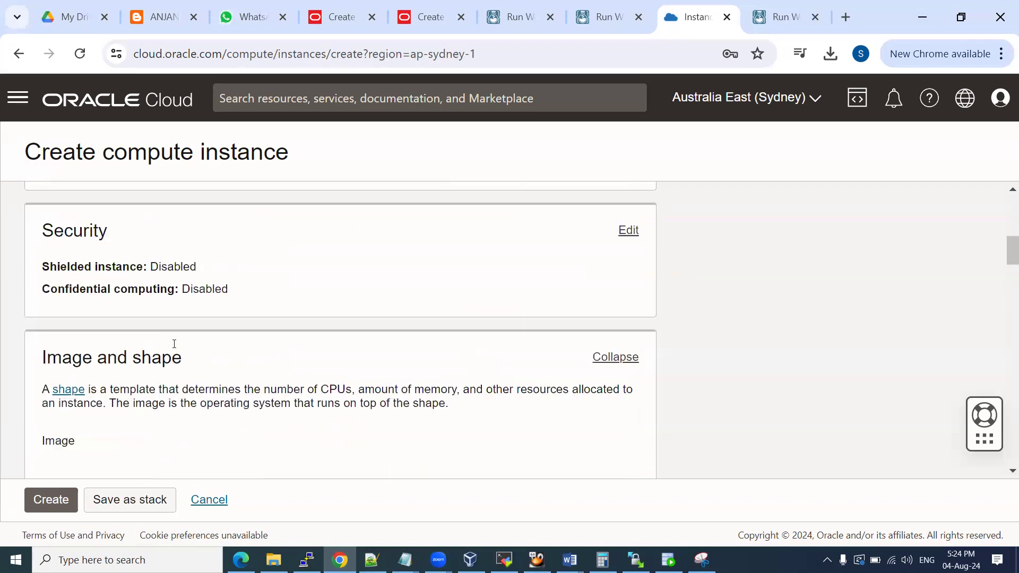
{"action": "left_click", "coordinate": [127, 273]}
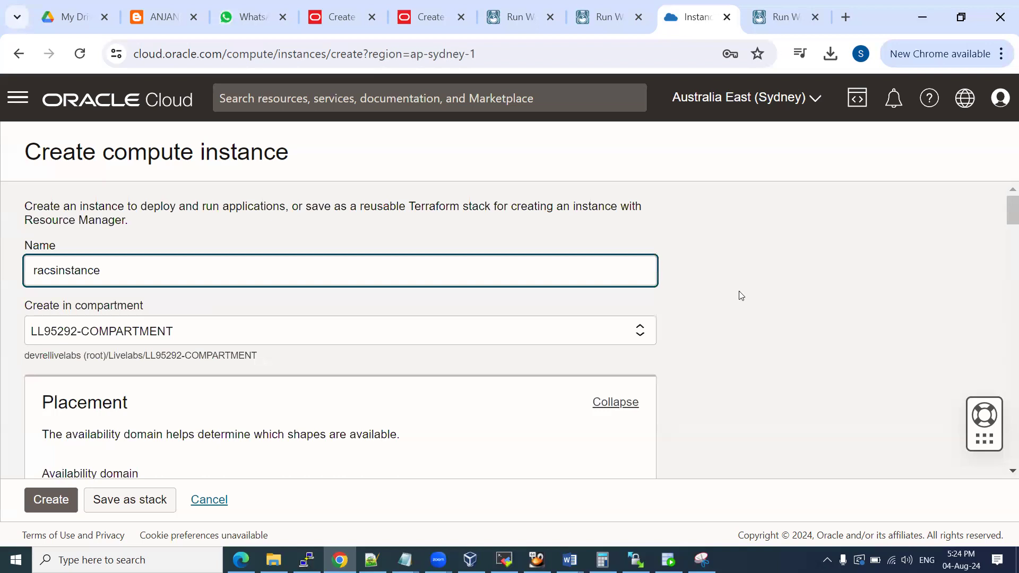
{"action": "left_click", "coordinate": [569, 560]}
{"action": "left_click", "coordinate": [587, 481]}
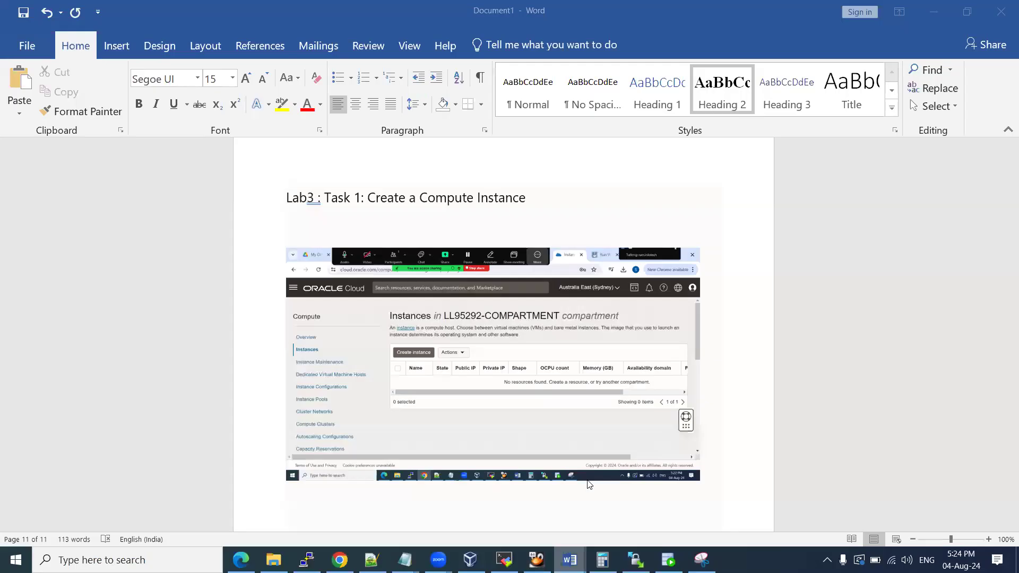
{"action": "type", "text": "enter the name for "}
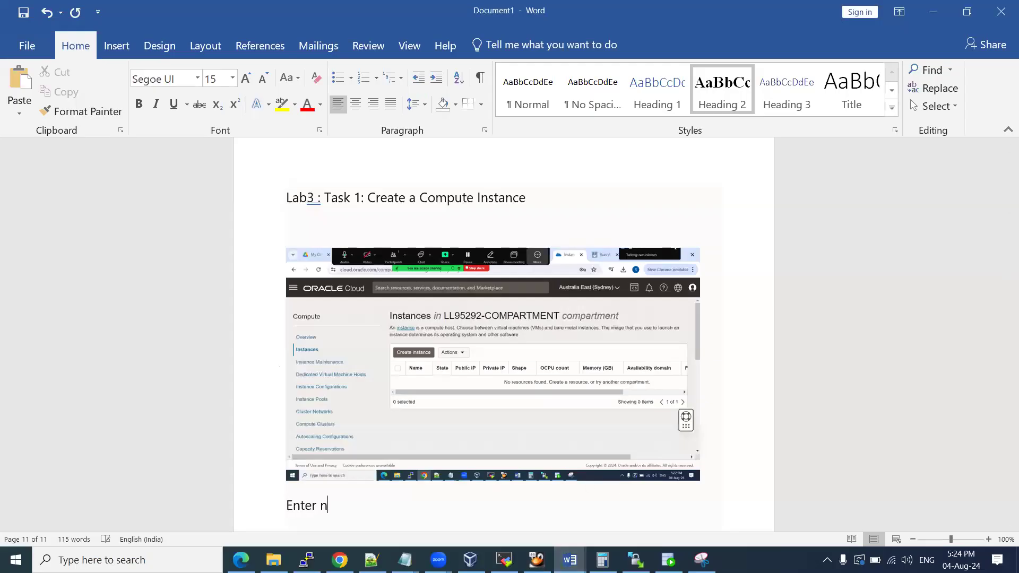
{"action": "type", "text": "com"}
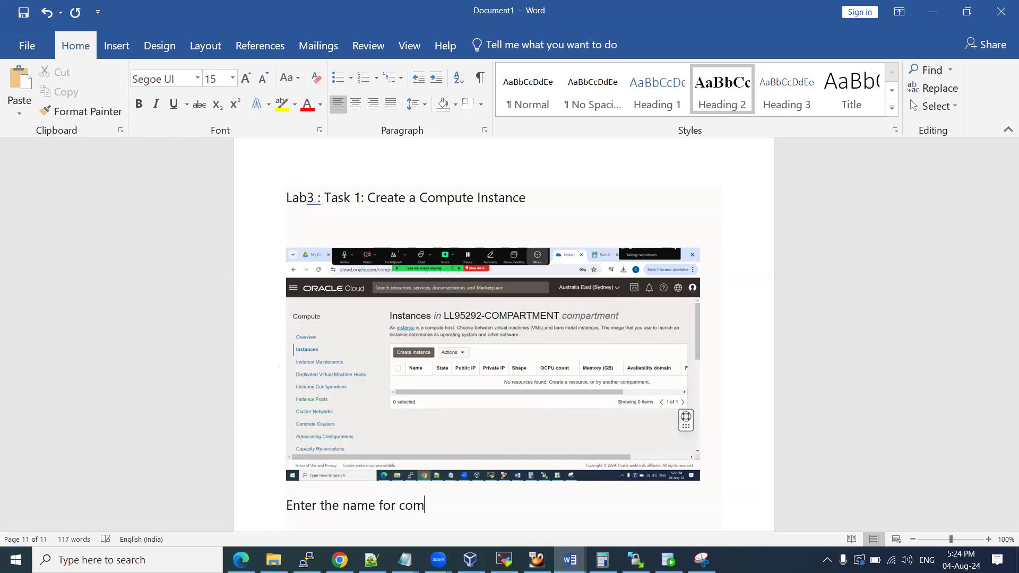
{"action": "type", "text": "pute insnace"}
{"action": "key", "text": "BackSpace"}
{"action": "key", "text": "BackSpace"}
{"action": "key", "text": "BackSpace"}
{"action": "key", "text": "BackSpace"}
{"action": "type", "text": "tance"}
{"action": "key", "text": "Return"}
{"action": "key", "text": "ctrl+v"}
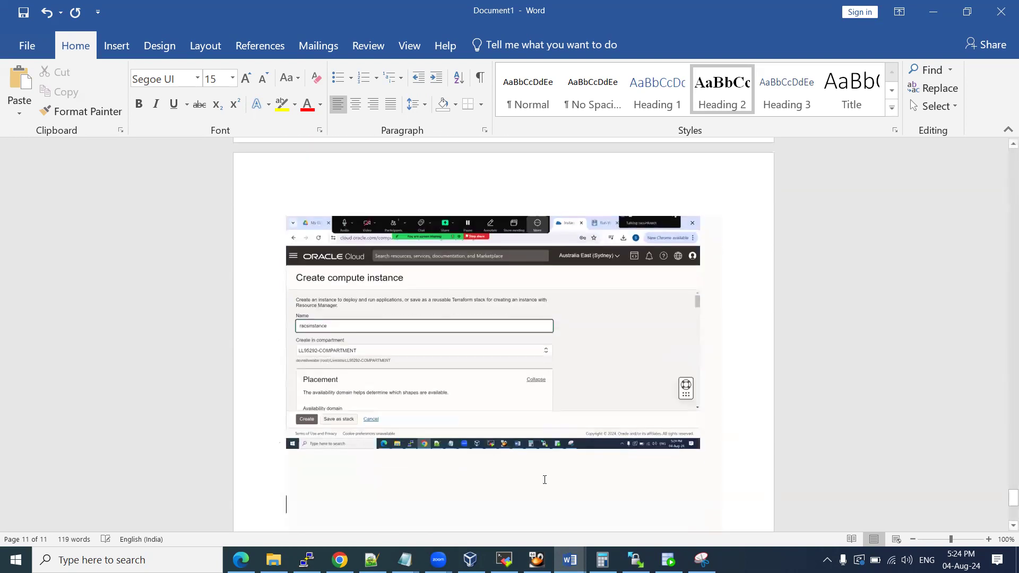
Switch back to Chrome, expand the advanced placement options and review the capacity types and fault domain
{"action": "key", "text": "alt+Tab"}
{"action": "scroll", "coordinate": [488, 375], "scroll_direction": "down", "scroll_amount": 2}
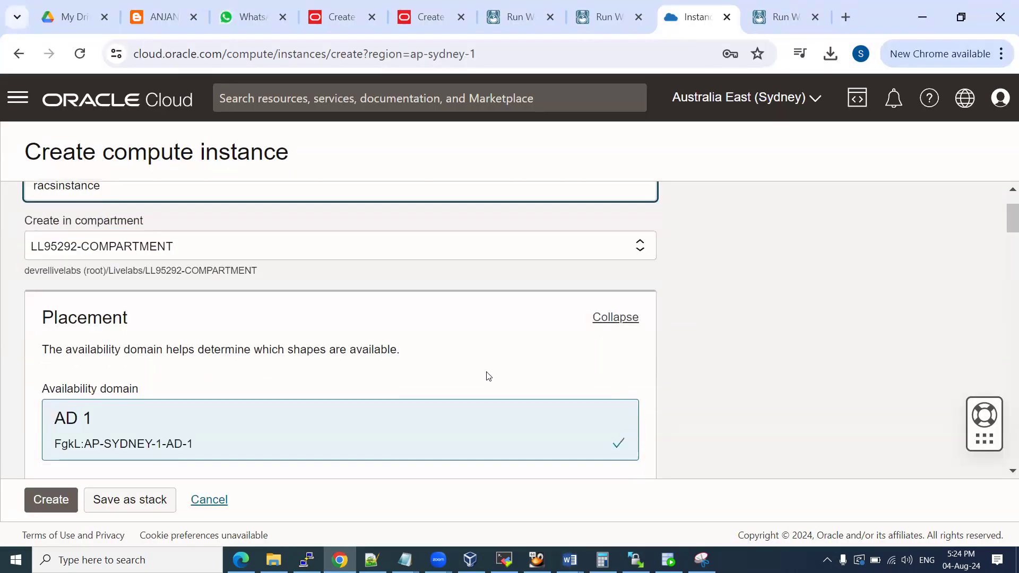
{"action": "scroll", "coordinate": [487, 375], "scroll_direction": "down", "scroll_amount": 2}
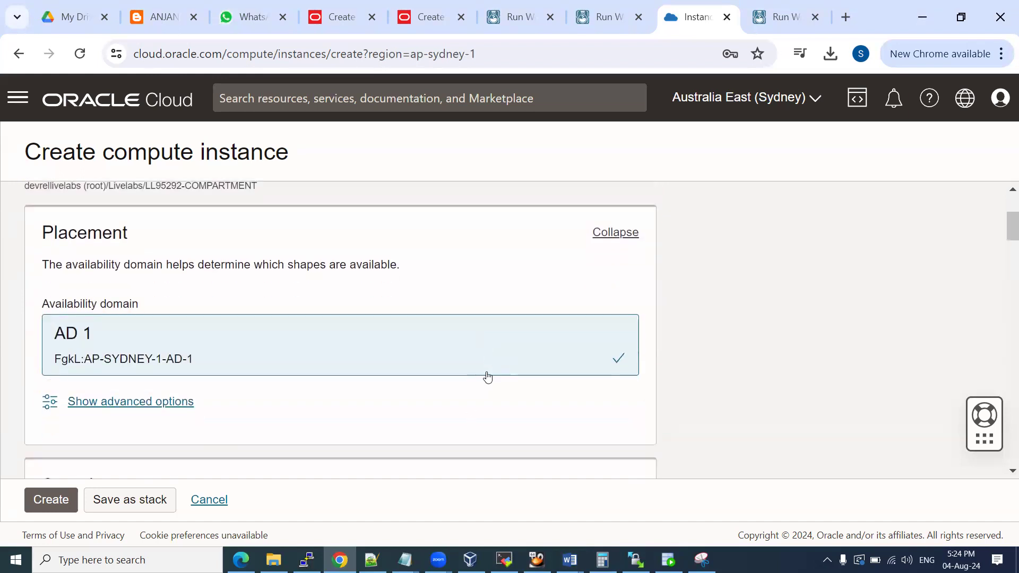
{"action": "left_click", "coordinate": [184, 404]}
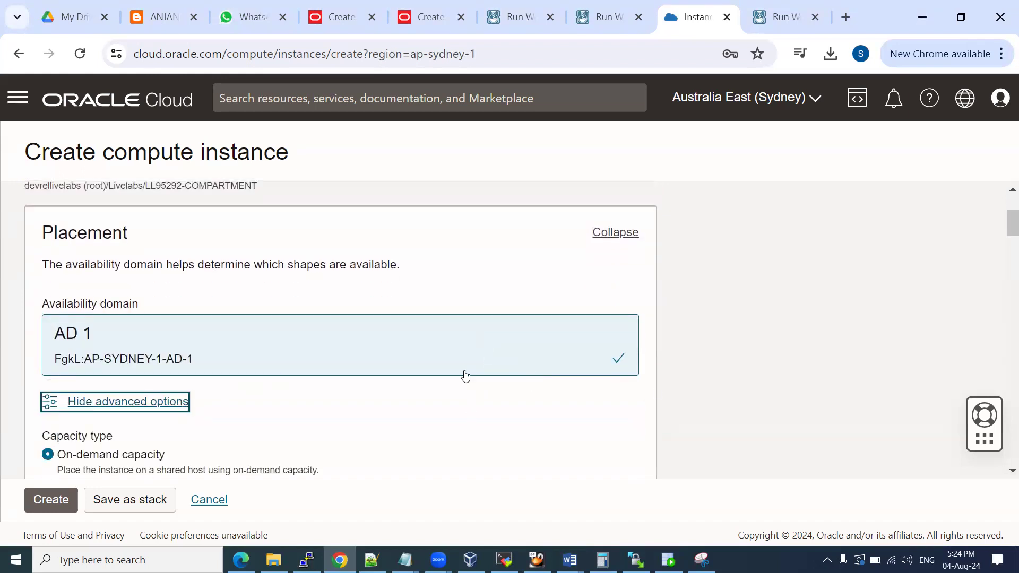
{"action": "scroll", "coordinate": [420, 402], "scroll_direction": "down", "scroll_amount": 4}
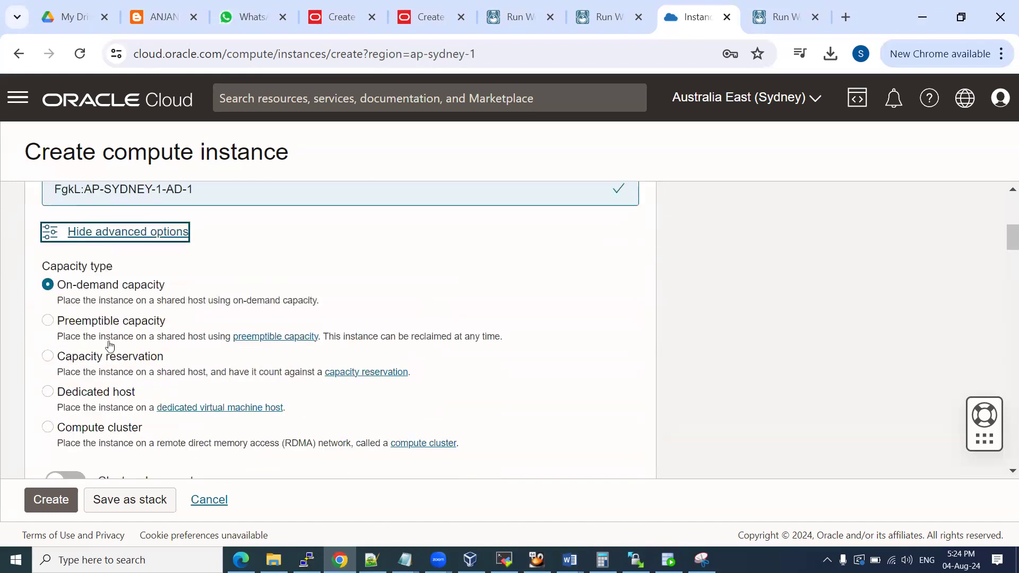
{"action": "scroll", "coordinate": [108, 329], "scroll_direction": "down", "scroll_amount": 2}
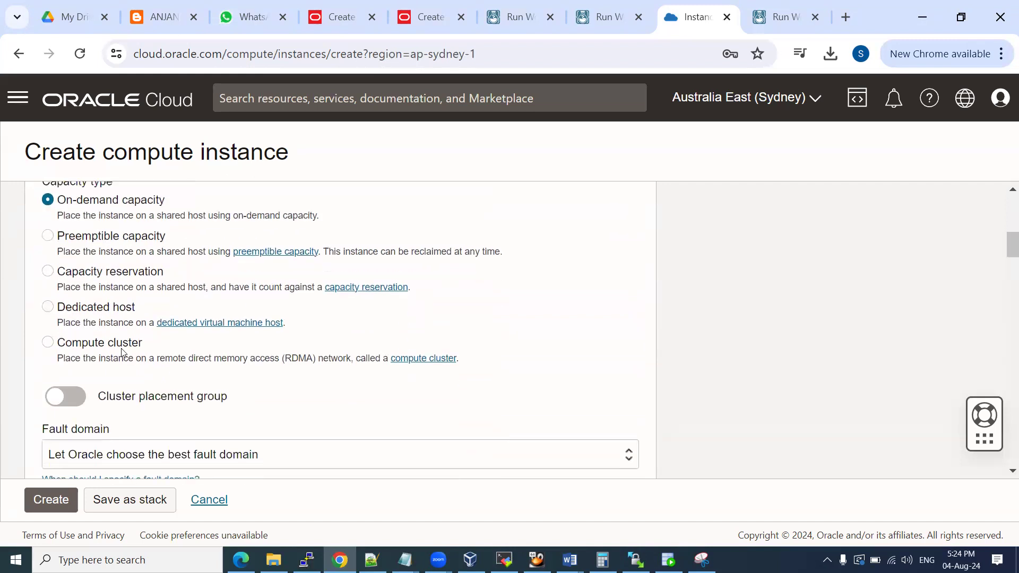
Try the Compute cluster capacity type and return the choice to On-demand capacity
{"action": "left_click", "coordinate": [110, 346]}
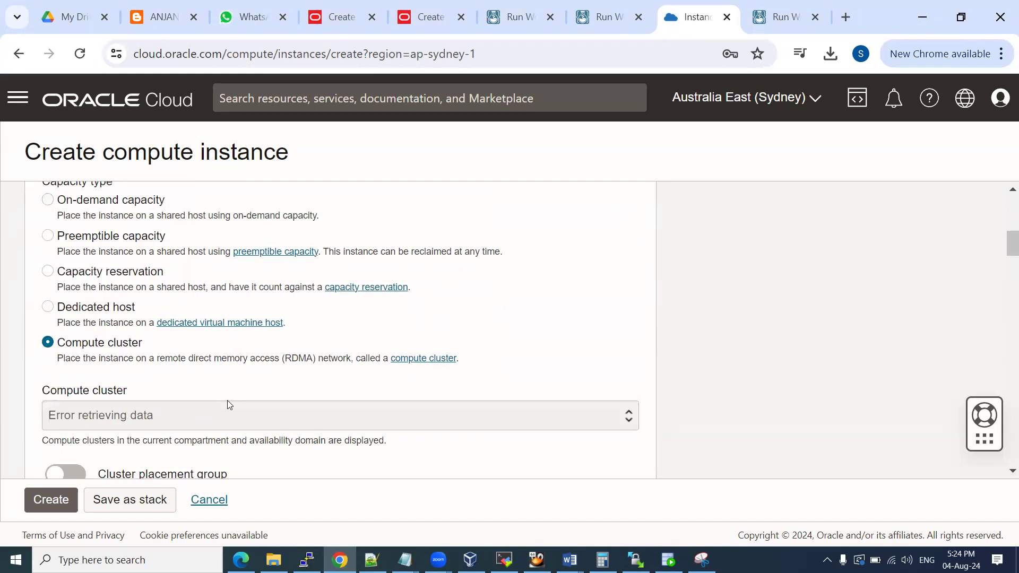
{"action": "scroll", "coordinate": [228, 403], "scroll_direction": "up", "scroll_amount": 4}
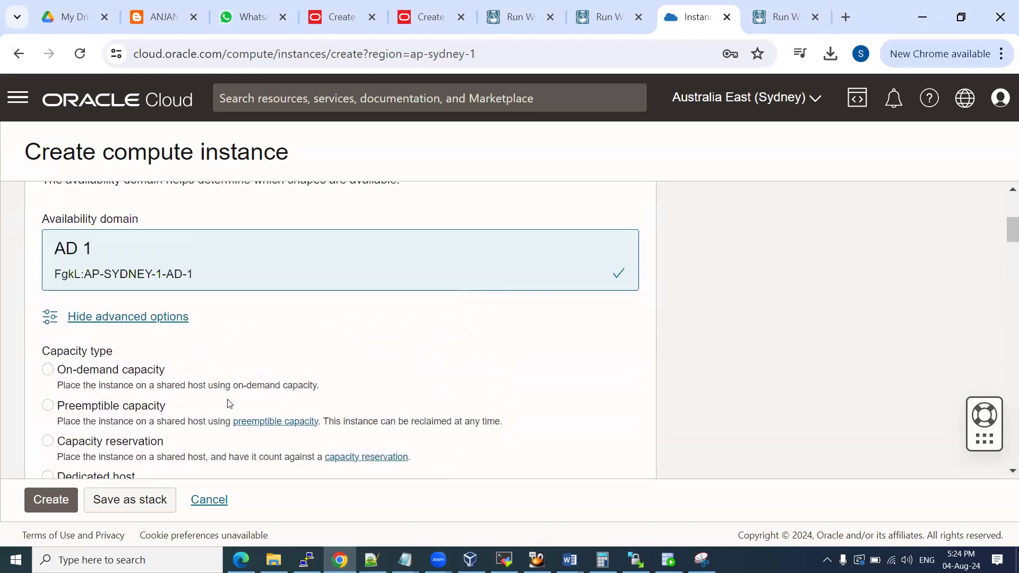
{"action": "left_click", "coordinate": [125, 372]}
{"action": "scroll", "coordinate": [313, 350], "scroll_direction": "up", "scroll_amount": 3}
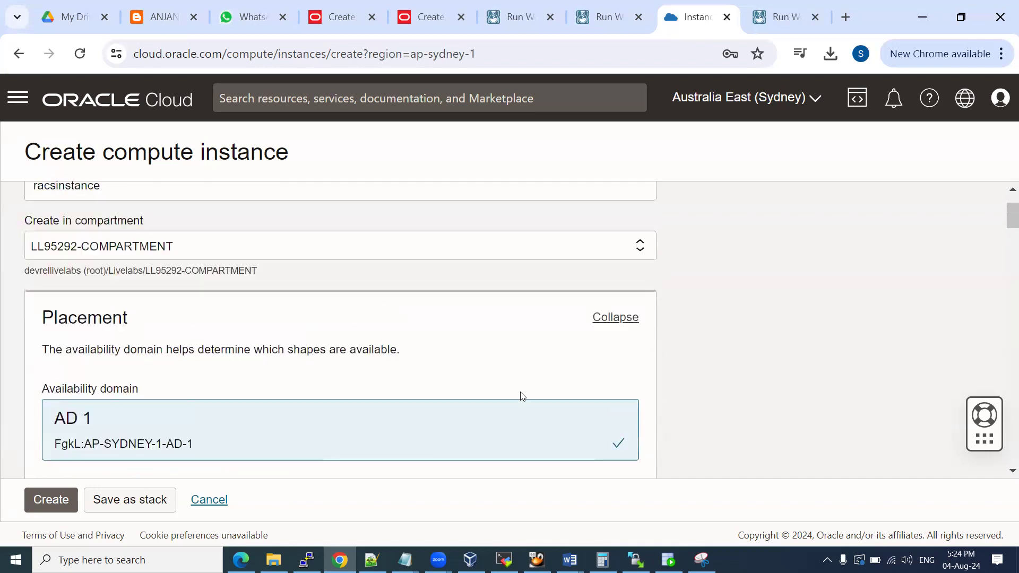
Add a screenshot of the form's Placement section to the Word document
{"action": "scroll", "coordinate": [392, 339], "scroll_direction": "down", "scroll_amount": 2}
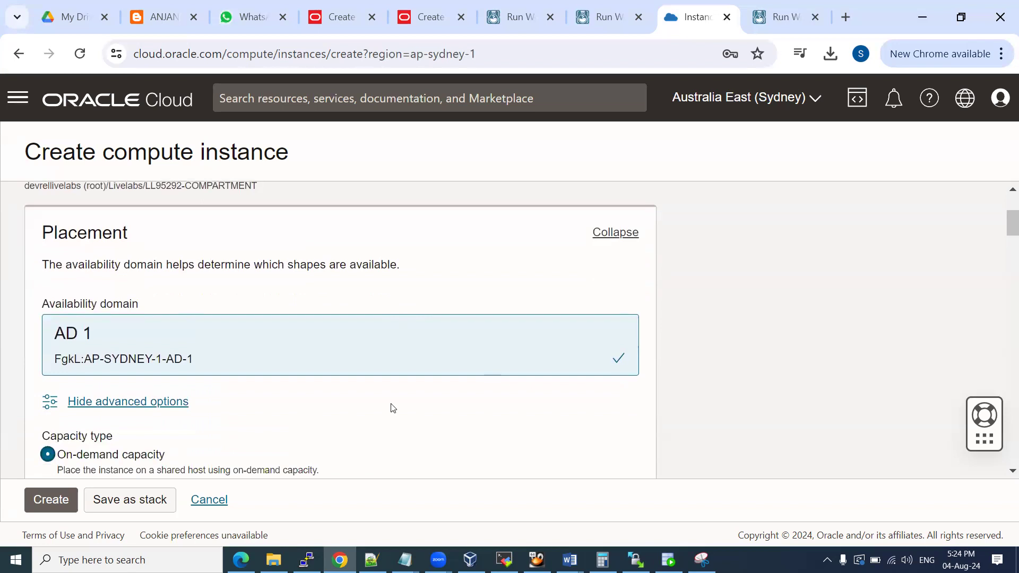
{"action": "key", "text": "alt+Tab"}
{"action": "key", "text": "ctrl+v"}
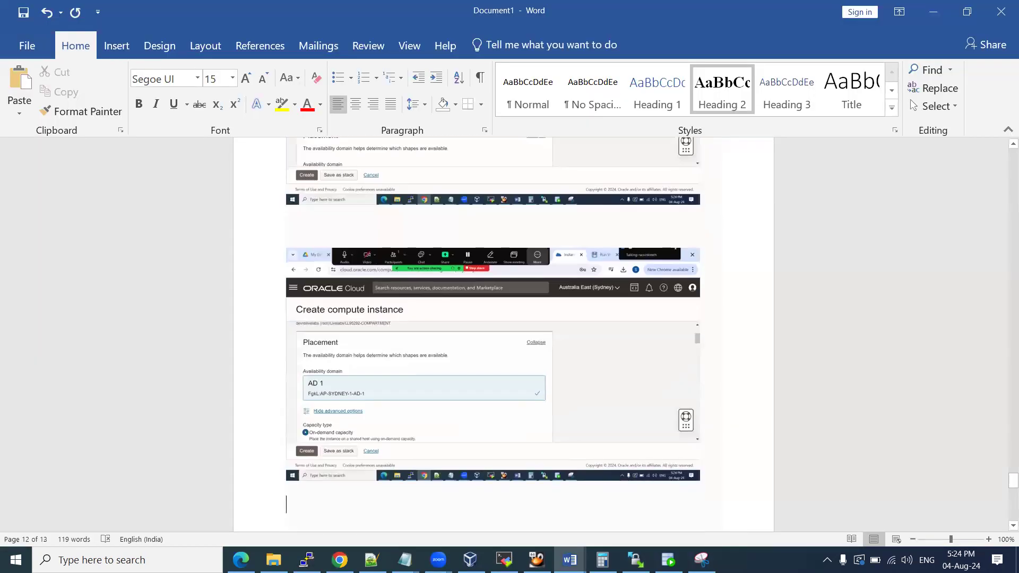
Back in Chrome, collapse the Placement section, and add a screenshot of the Image and shape section to the Word document
{"action": "key", "text": "alt+Tab"}
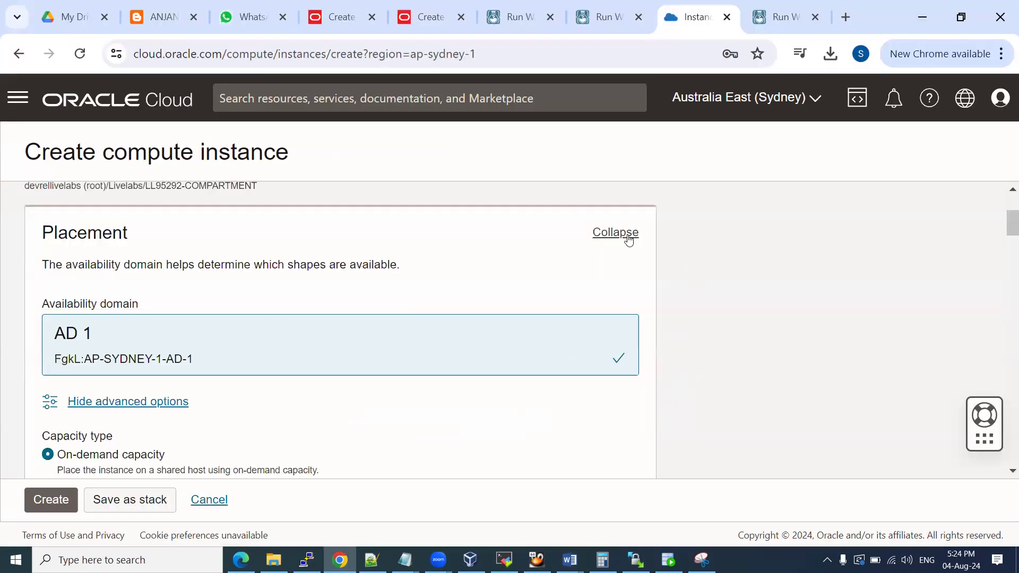
{"action": "left_click", "coordinate": [628, 235]}
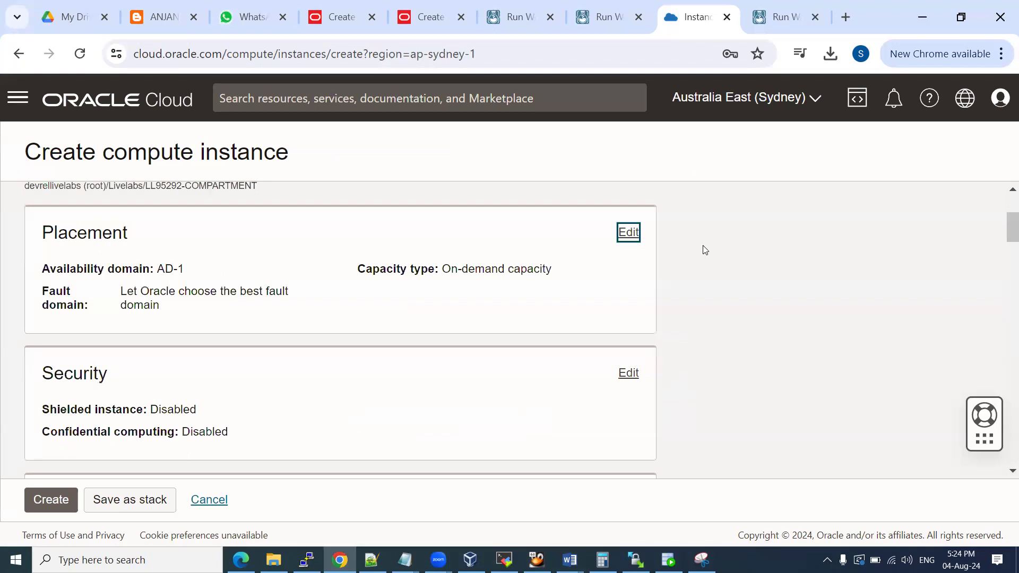
{"action": "scroll", "coordinate": [704, 249], "scroll_direction": "down", "scroll_amount": 5}
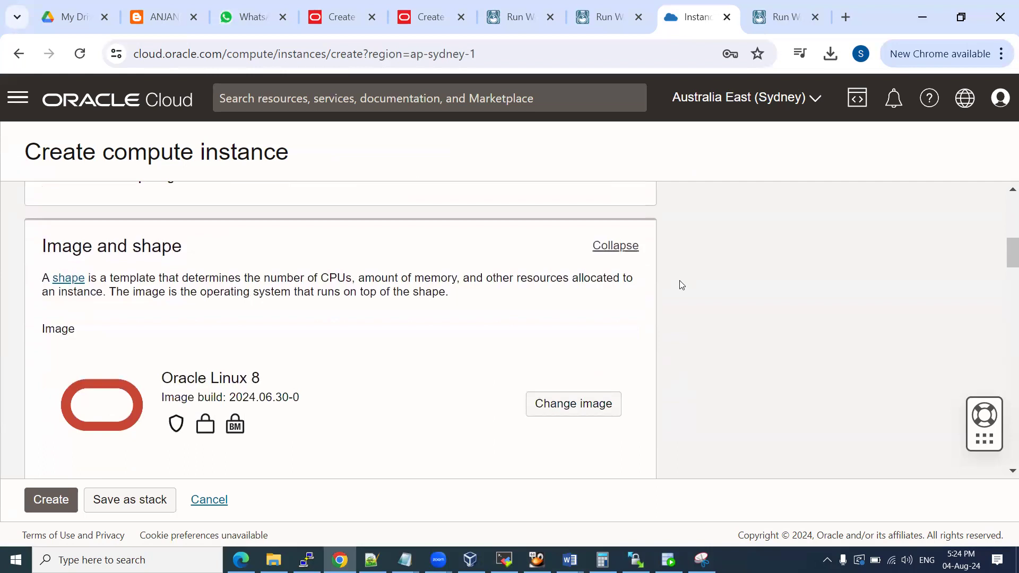
{"action": "key", "text": "alt+Tab"}
{"action": "key", "text": "ctrl+v"}
{"action": "key", "text": "Return"}
{"action": "key", "text": "Return"}
Switch to Chrome, open the image selection for the instance and add a screenshot of it to the Word document
{"action": "key", "text": "alt+Tab"}
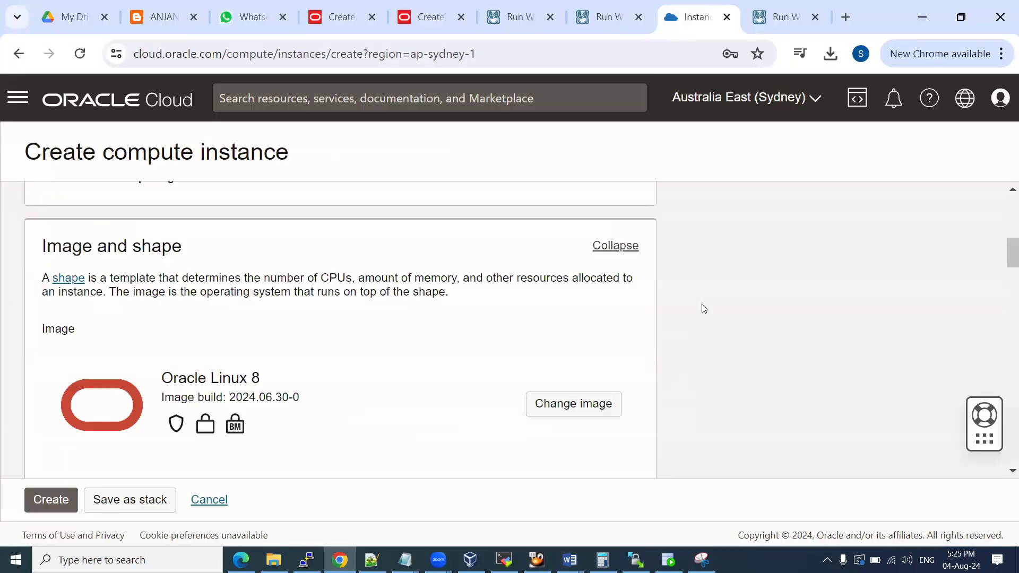
{"action": "left_click", "coordinate": [570, 403]}
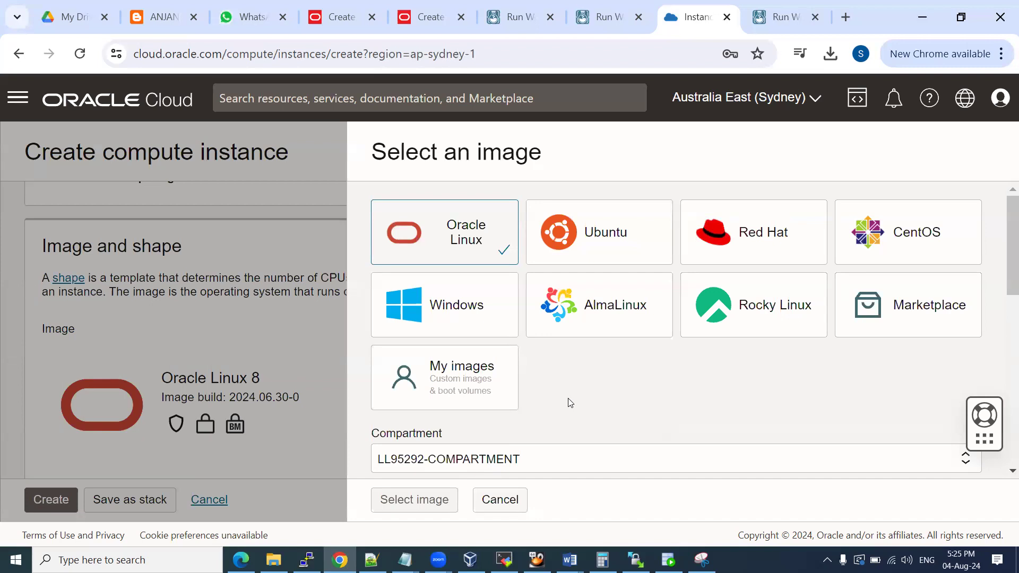
{"action": "left_click", "coordinate": [570, 560]}
{"action": "left_click", "coordinate": [505, 484]}
{"action": "key", "text": "ctrl+v"}
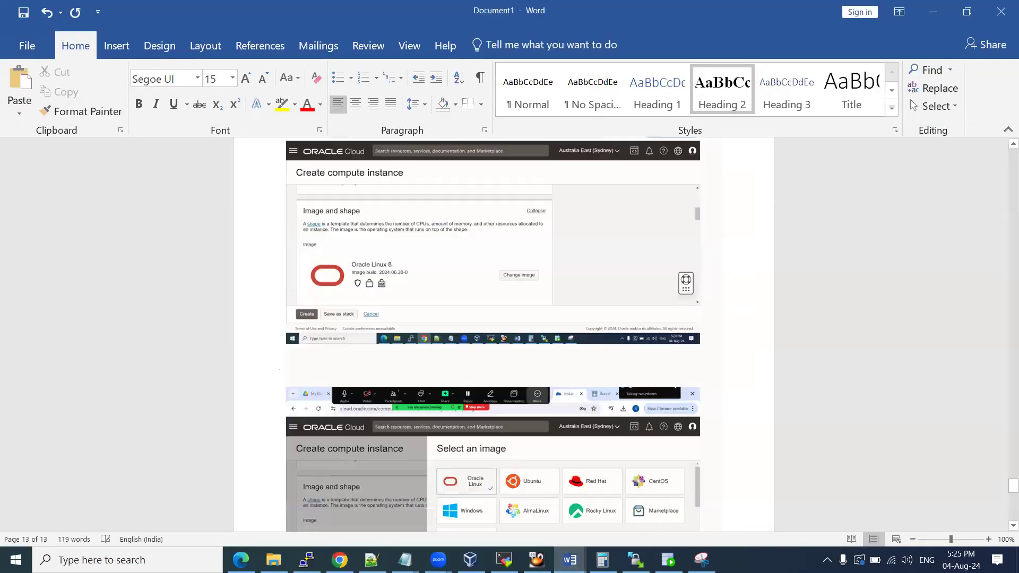
{"action": "key", "text": "Return"}
{"action": "key", "text": "Return"}
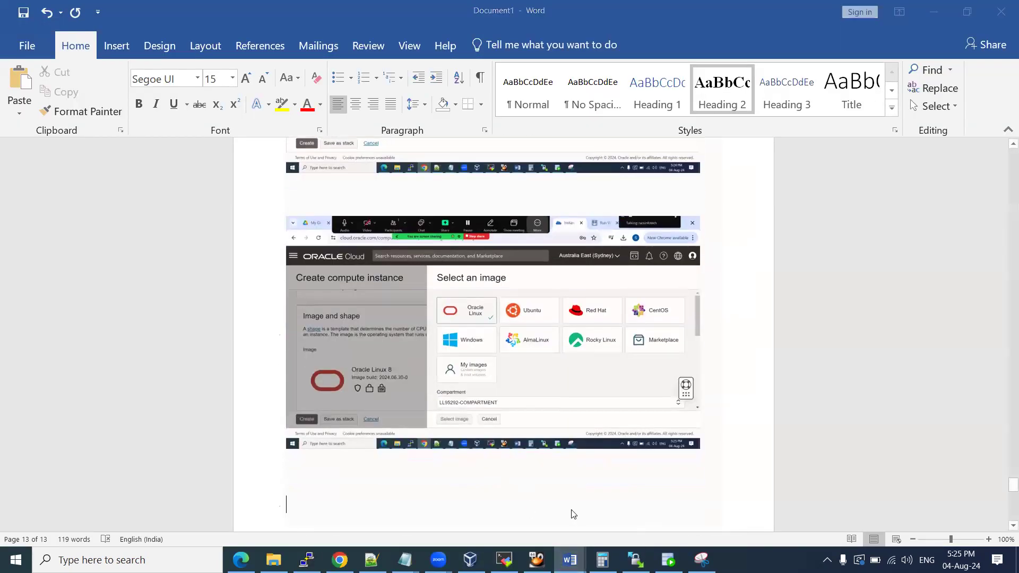
Cancel the image selection in Chrome and add a screenshot of the Primary VNIC information section to the Word document
{"action": "key", "text": "alt+Tab"}
{"action": "left_click", "coordinate": [498, 501]}
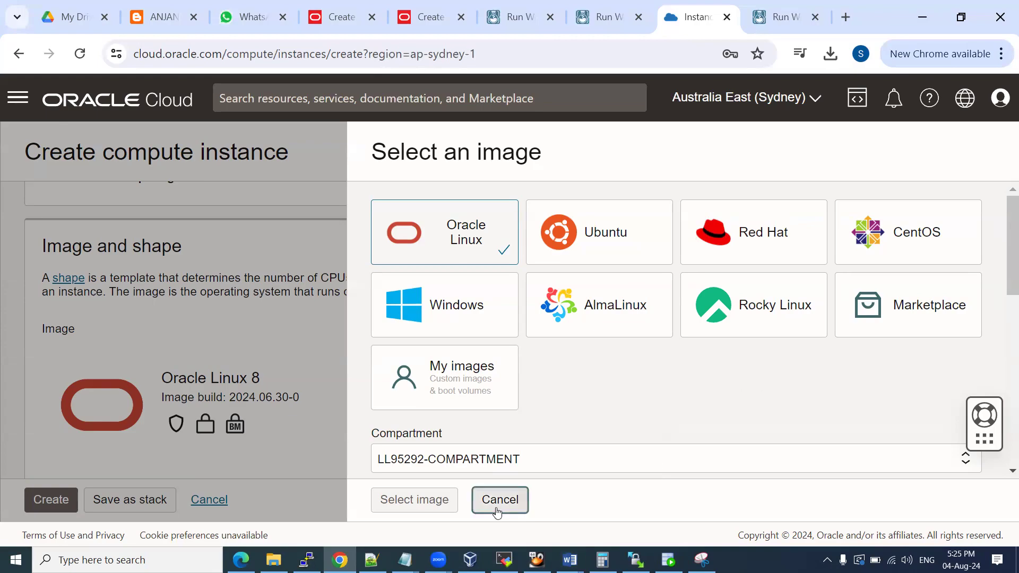
{"action": "scroll", "coordinate": [604, 336], "scroll_direction": "down", "scroll_amount": 3}
{"action": "scroll", "coordinate": [605, 337], "scroll_direction": "down", "scroll_amount": 5}
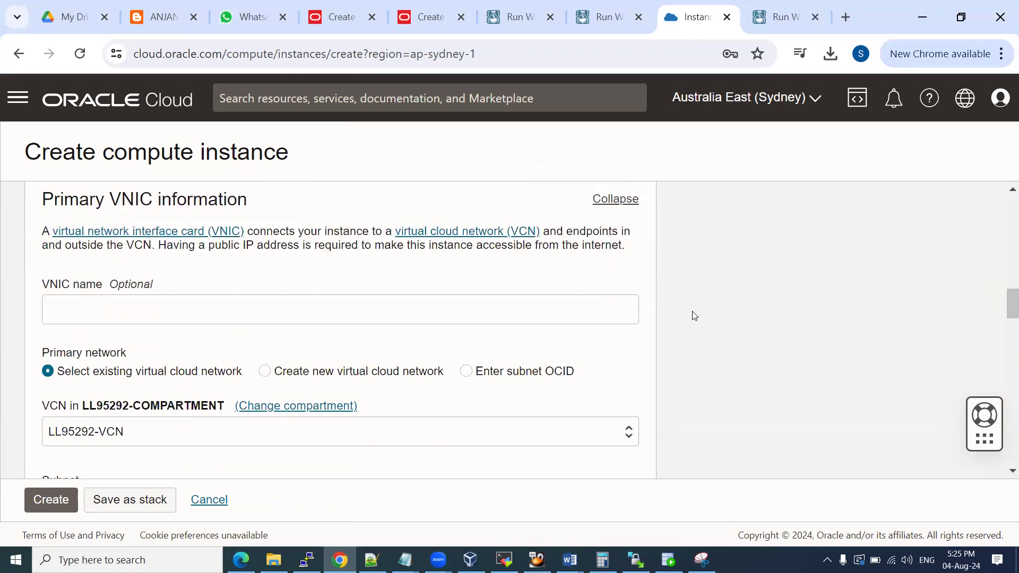
{"action": "key", "text": "alt+Tab"}
{"action": "key", "text": "ctrl+v"}
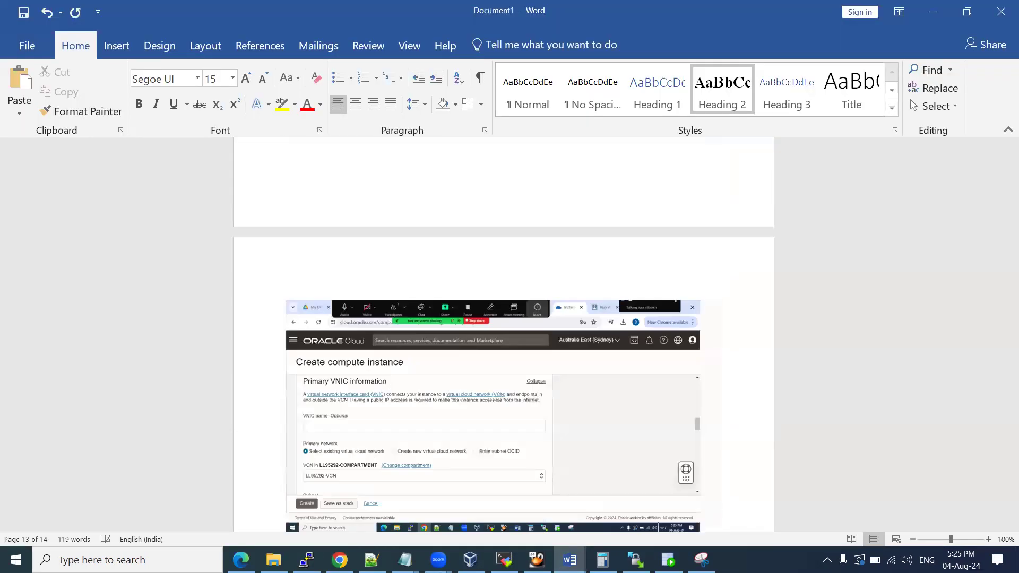
Bring the form's Subnet settings into view in Chrome and add a screenshot of them to the Word document
{"action": "key", "text": "alt+Tab"}
{"action": "scroll", "coordinate": [631, 342], "scroll_direction": "down", "scroll_amount": 2}
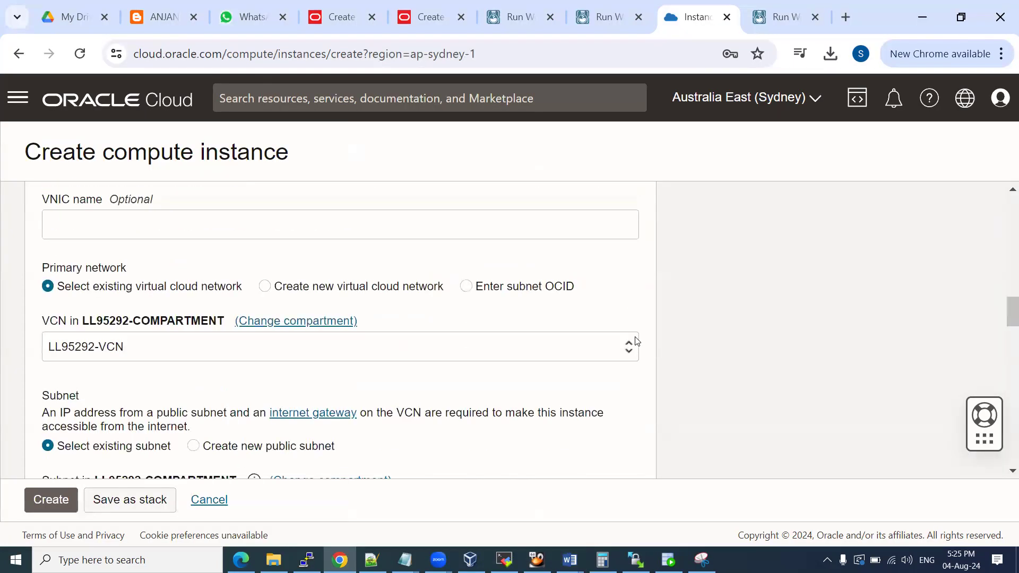
{"action": "scroll", "coordinate": [758, 302], "scroll_direction": "down", "scroll_amount": 3}
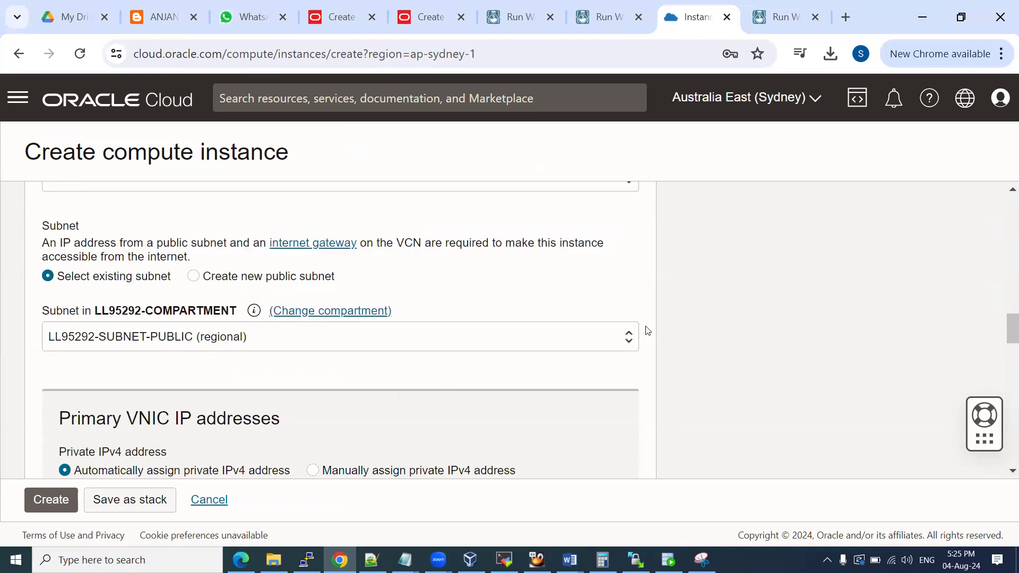
{"action": "key", "text": "alt+Tab"}
{"action": "key", "text": "ctrl+v"}
{"action": "key", "text": "Return"}
Switch back to Chrome and set the instance's SSH key option to Paste public keys
{"action": "key", "text": "alt+Tab"}
{"action": "scroll", "coordinate": [493, 283], "scroll_direction": "down", "scroll_amount": 5}
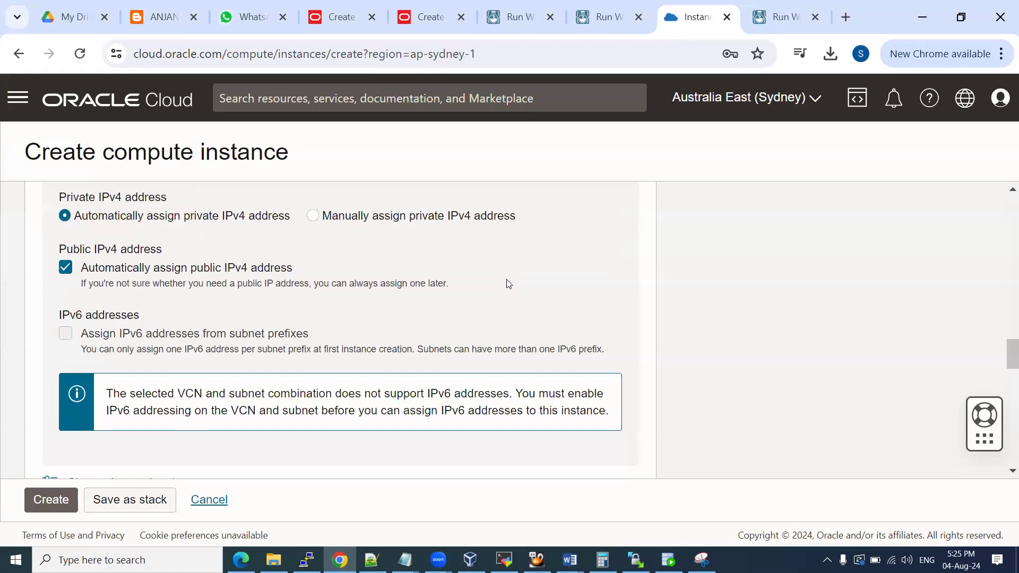
{"action": "scroll", "coordinate": [508, 283], "scroll_direction": "down", "scroll_amount": 5}
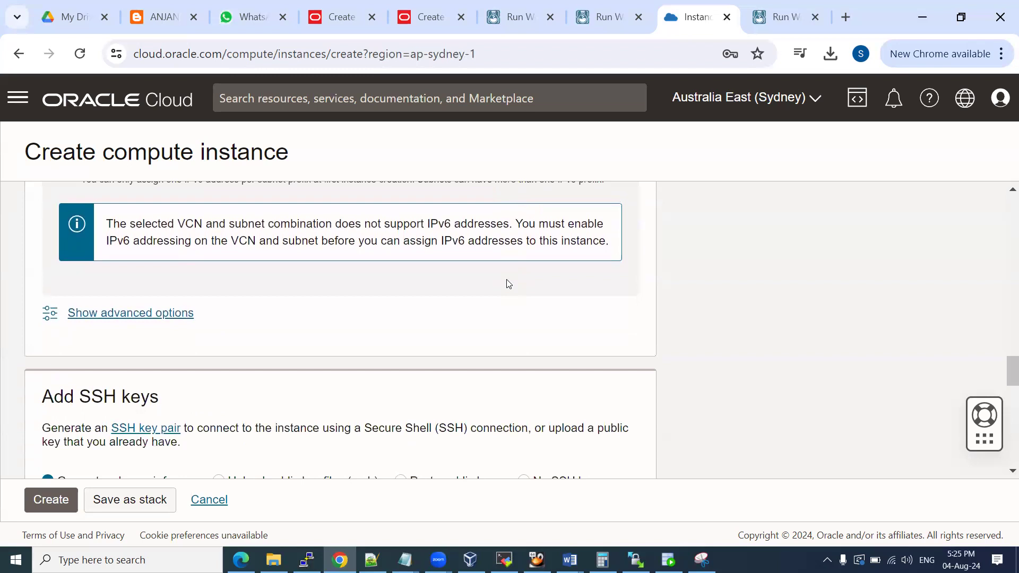
{"action": "left_click_drag", "start_coordinate": [43, 312], "coordinate": [177, 318]}
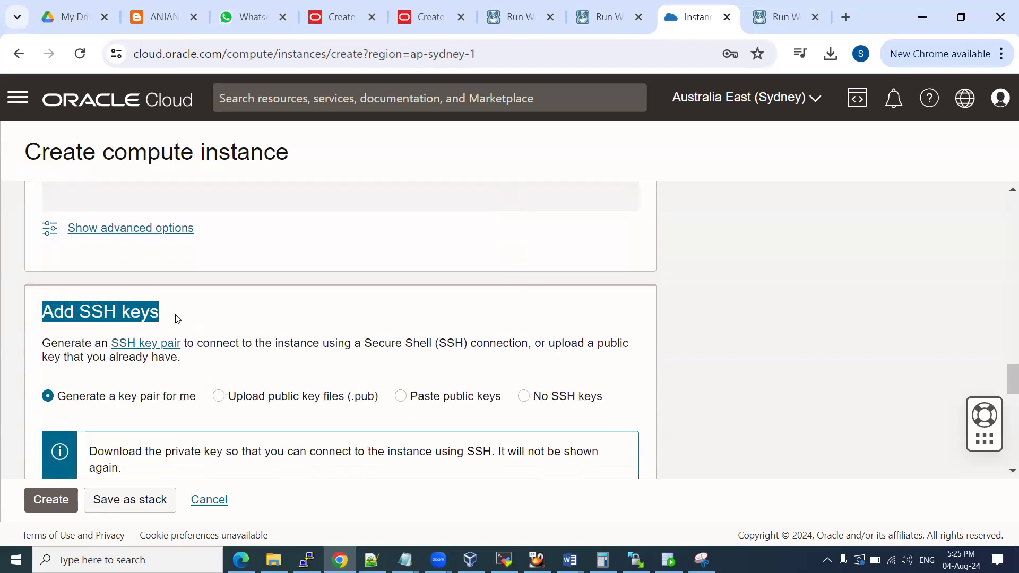
{"action": "left_click", "coordinate": [178, 319]}
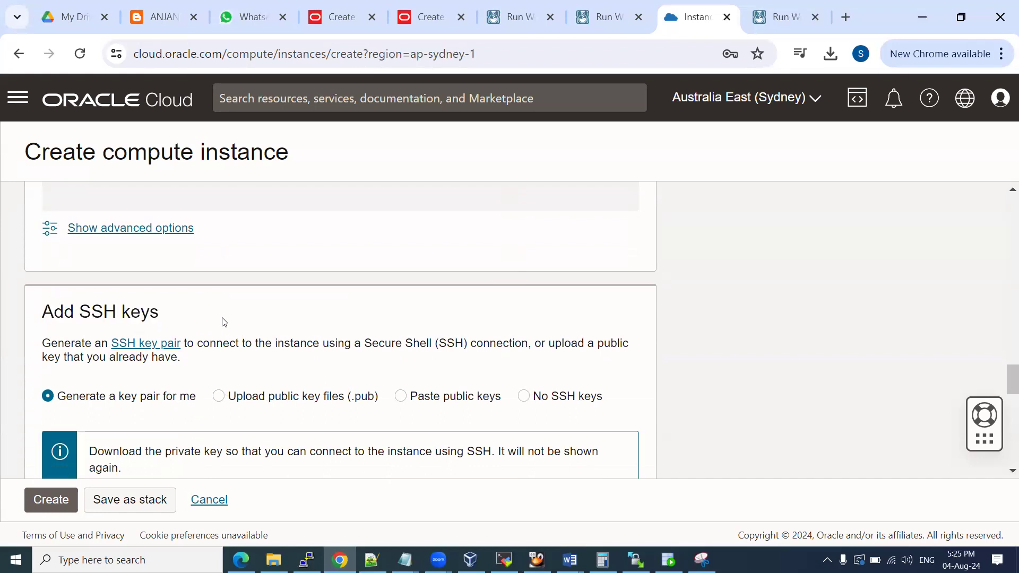
{"action": "scroll", "coordinate": [221, 320], "scroll_direction": "down", "scroll_amount": 2}
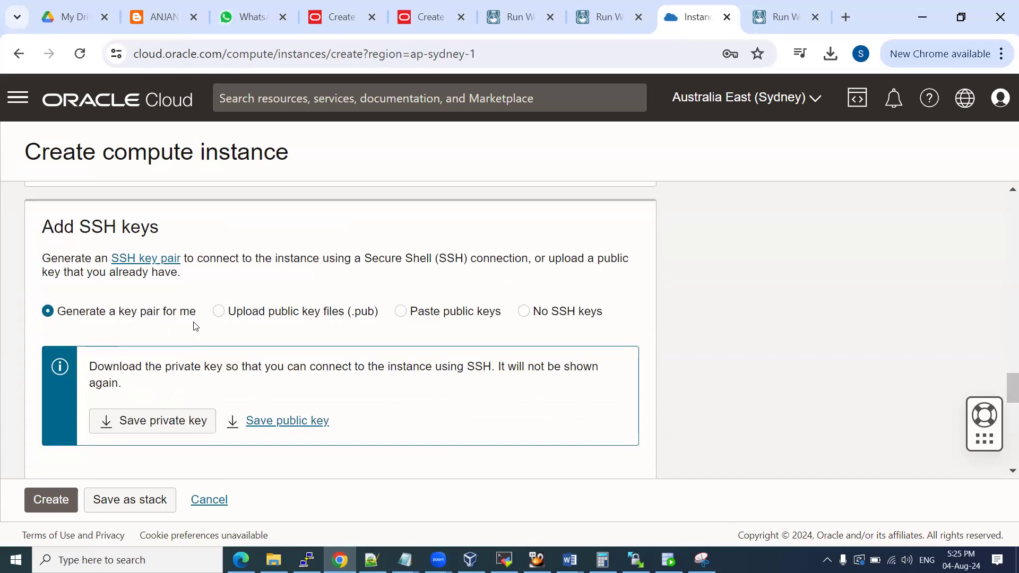
{"action": "left_click", "coordinate": [219, 311]}
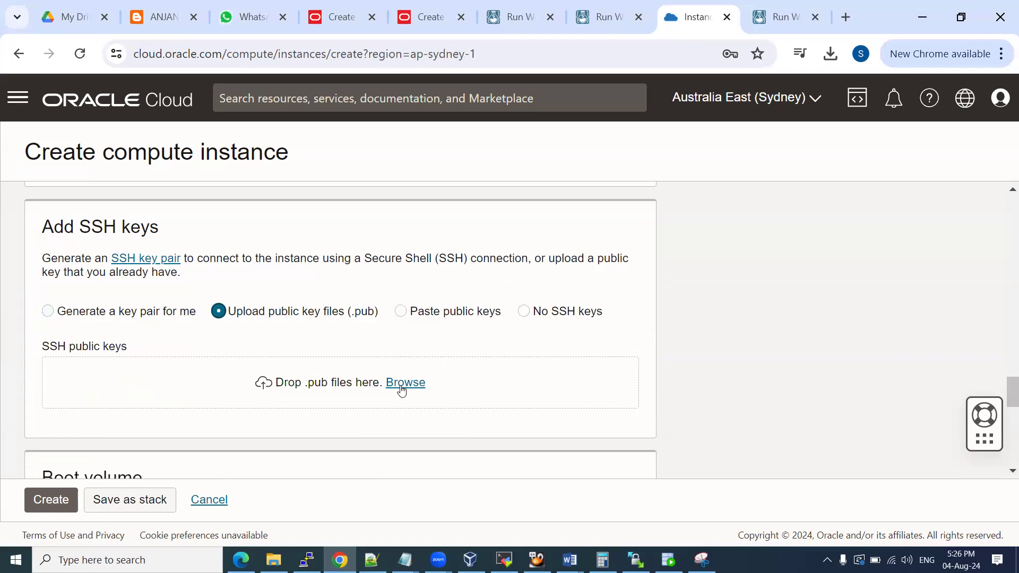
{"action": "left_click", "coordinate": [431, 313]}
{"action": "left_click", "coordinate": [204, 376]}
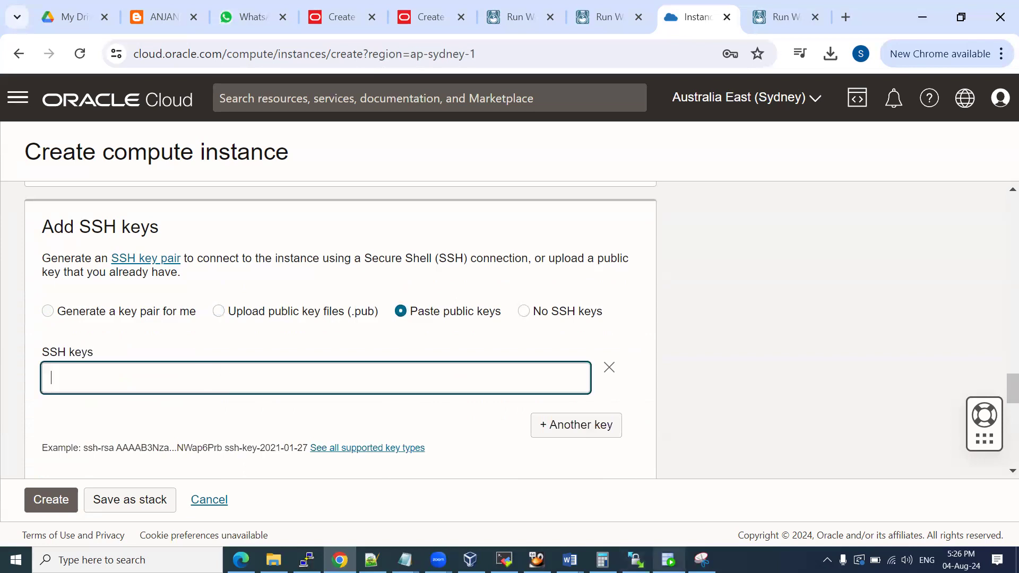
Copy the cloudshellkey.pub public key from the Notepad notes and paste it into the form's SSH keys field in Chrome
{"action": "left_click", "coordinate": [405, 560]}
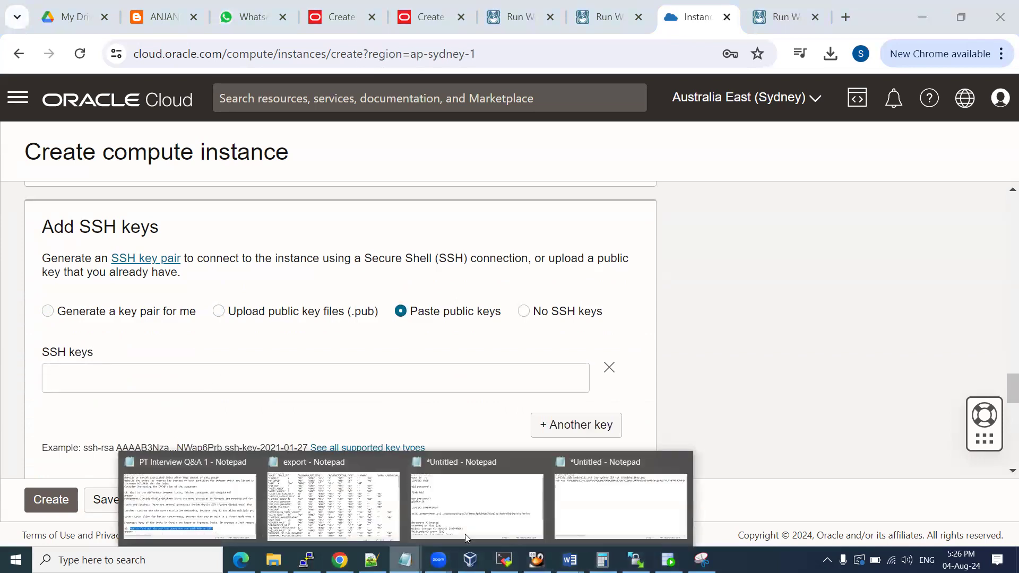
{"action": "left_click", "coordinate": [615, 517]}
{"action": "left_click_drag", "start_coordinate": [87, 121], "coordinate": [102, 157]}
{"action": "left_click", "coordinate": [102, 156]}
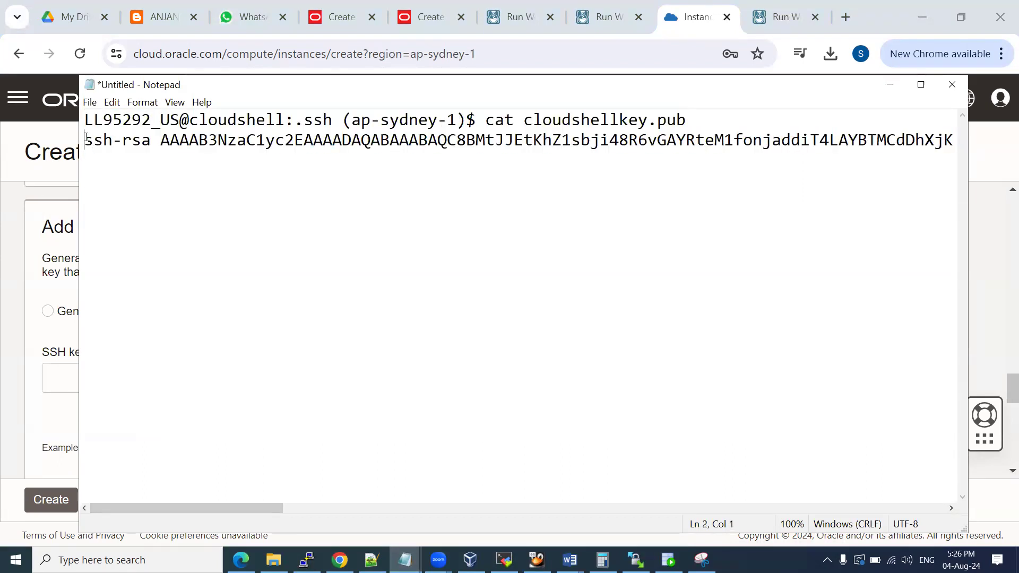
{"action": "key", "text": "shift+End"}
{"action": "key", "text": "ctrl+c"}
{"action": "key", "text": "alt+Tab"}
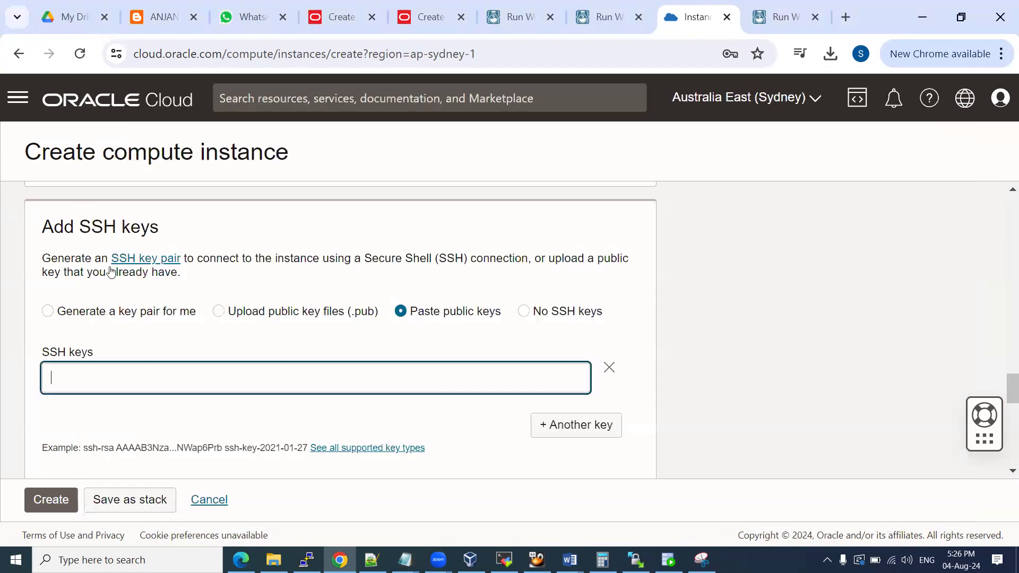
{"action": "key", "text": "ctrl+v"}
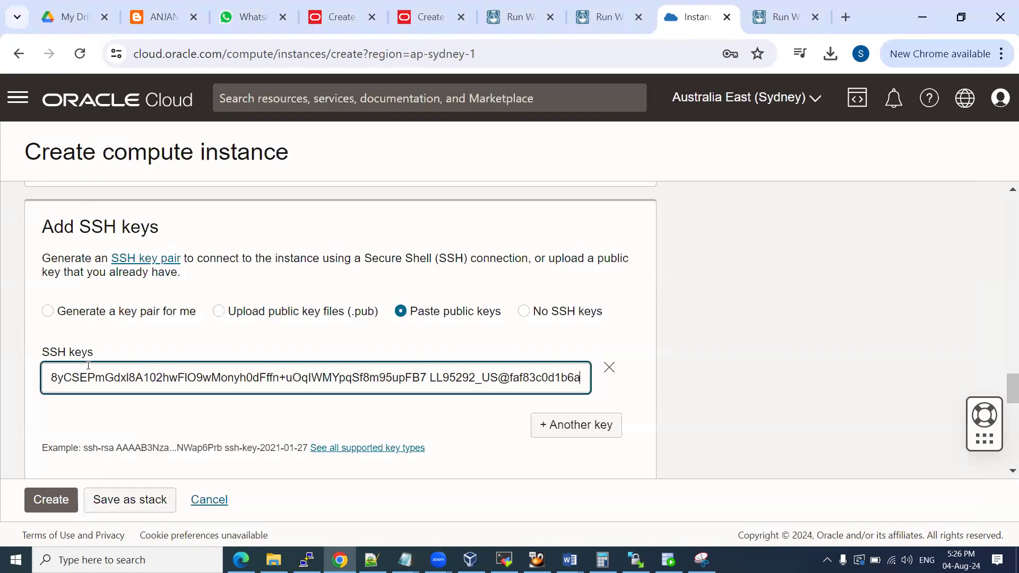
{"action": "left_click", "coordinate": [448, 428]}
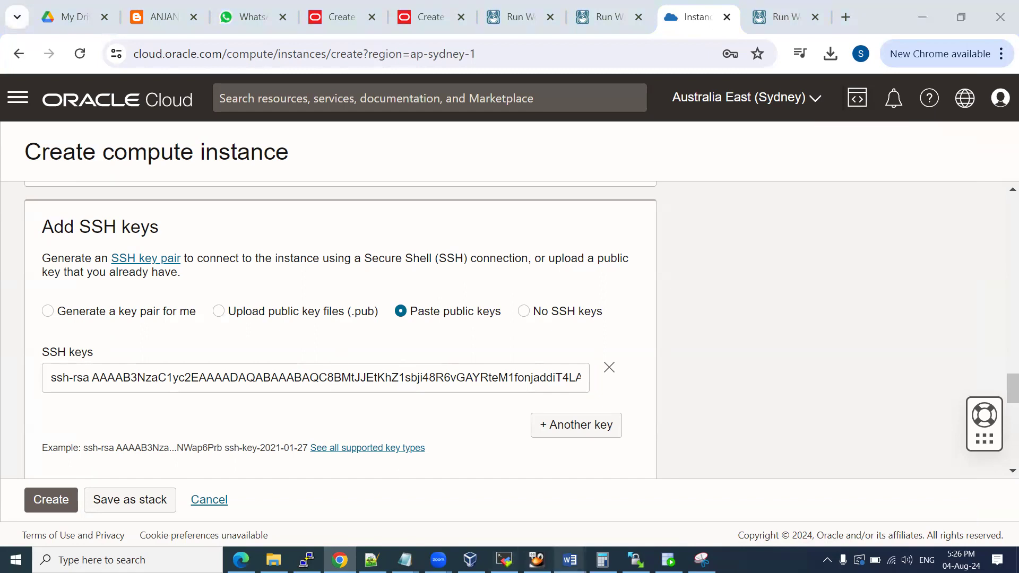
Add a screenshot of the completed Add SSH keys section to the Word document
{"action": "mouse_move", "coordinate": [569, 560]}
{"action": "left_click", "coordinate": [633, 510]}
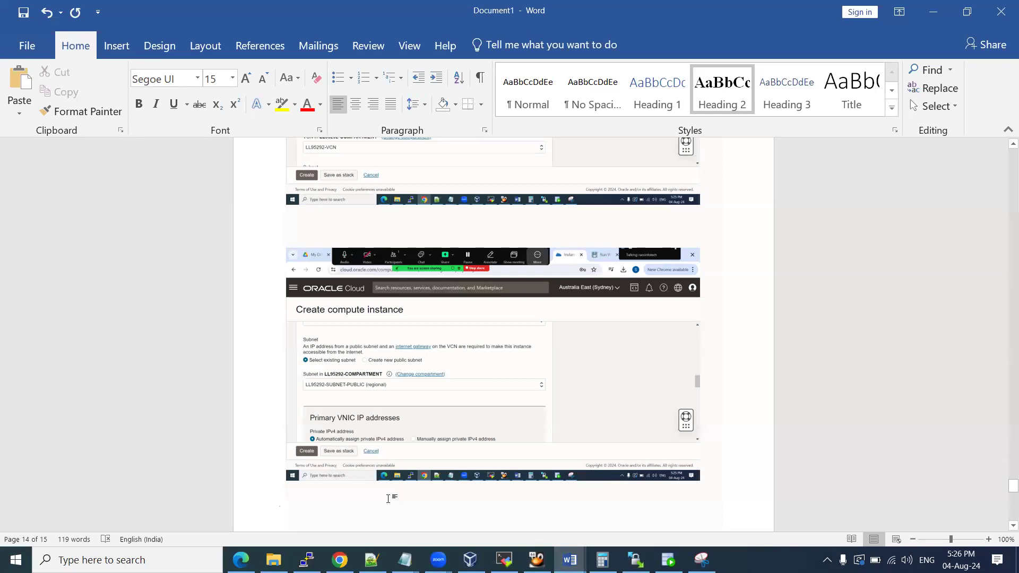
{"action": "key", "text": "ctrl+v"}
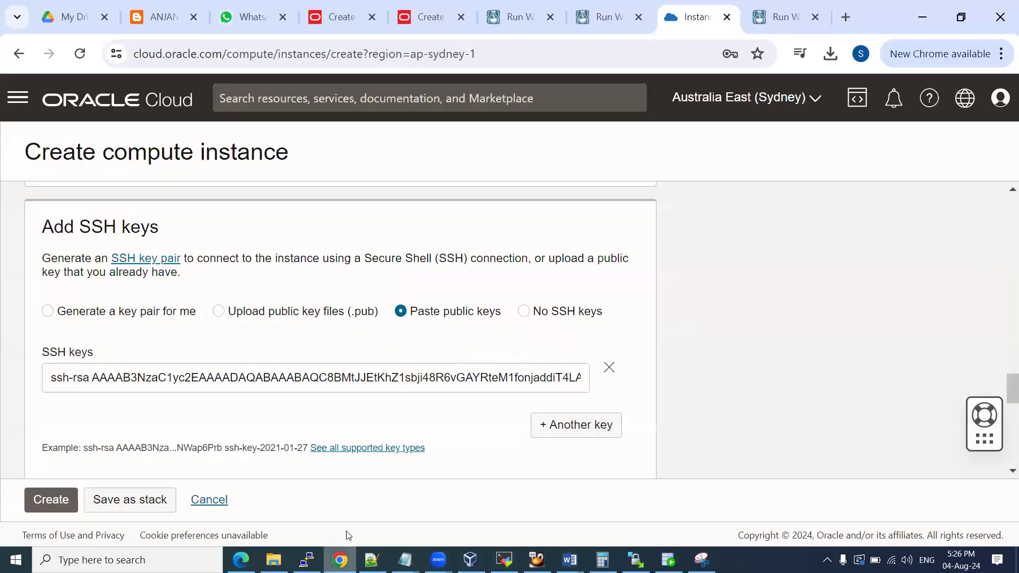
Capture the form's Block volumes section in Chrome, and in Word add the line "Click on create" with that screenshot below it
{"action": "left_click", "coordinate": [340, 560]}
{"action": "scroll", "coordinate": [767, 323], "scroll_direction": "down", "scroll_amount": 5}
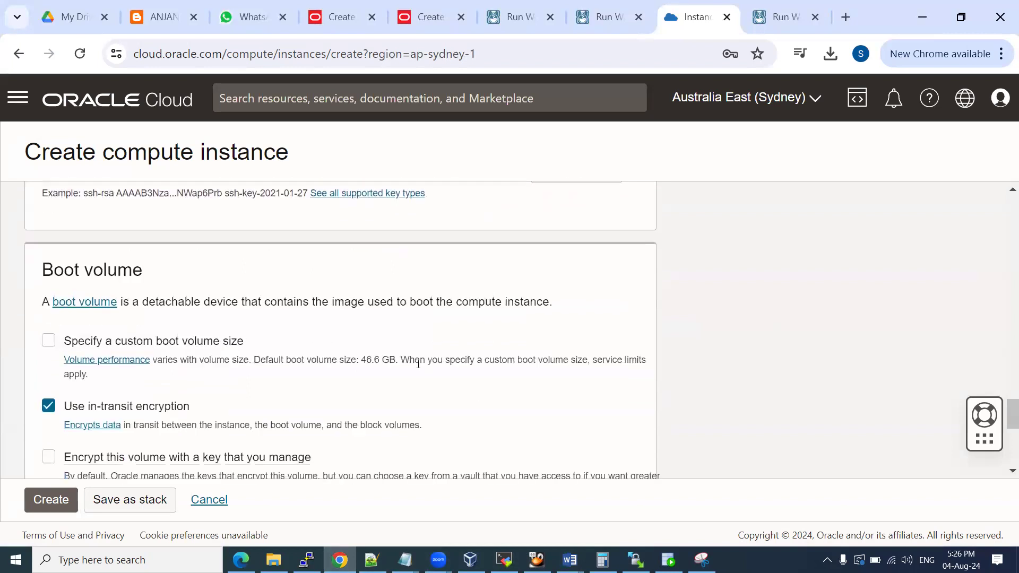
{"action": "scroll", "coordinate": [477, 345], "scroll_direction": "down", "scroll_amount": 2}
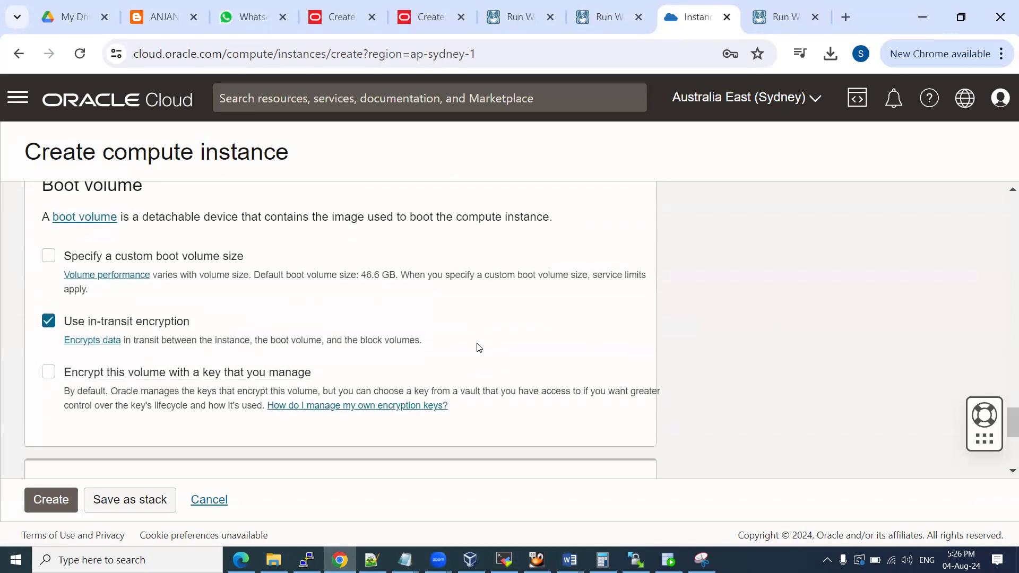
{"action": "scroll", "coordinate": [479, 347], "scroll_direction": "down", "scroll_amount": 5}
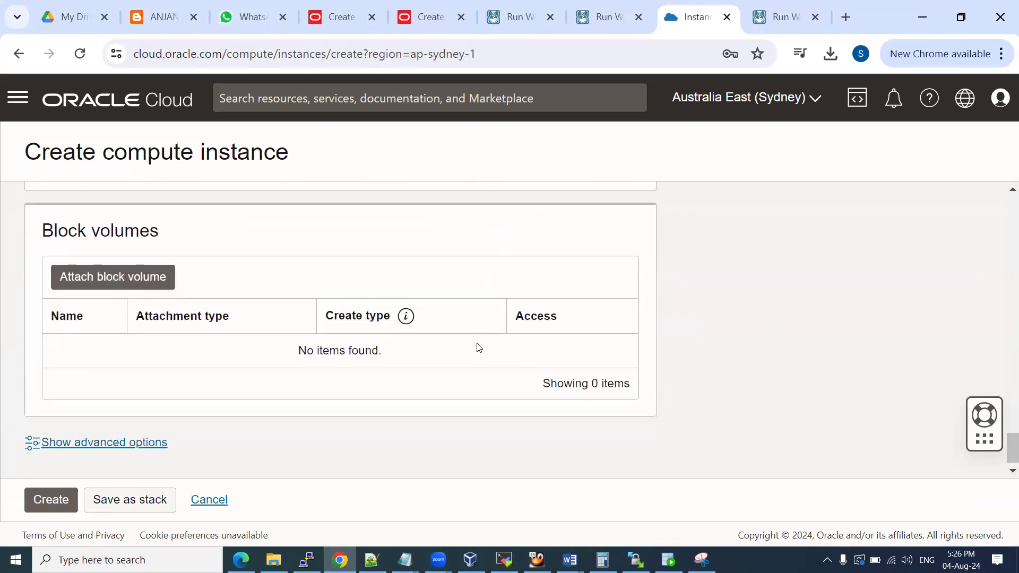
{"action": "scroll", "coordinate": [479, 347], "scroll_direction": "down", "scroll_amount": 1}
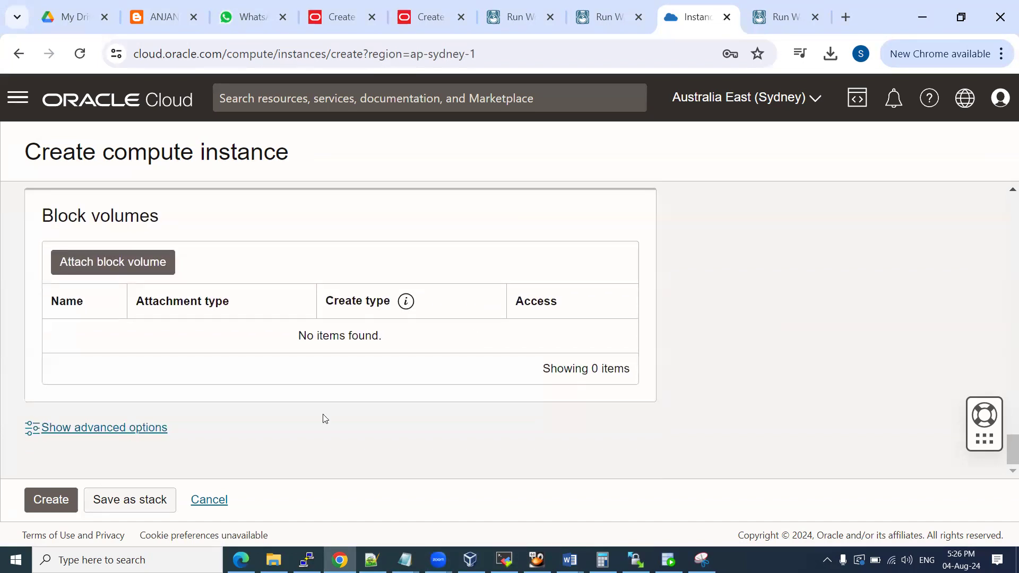
{"action": "mouse_move", "coordinate": [570, 559]}
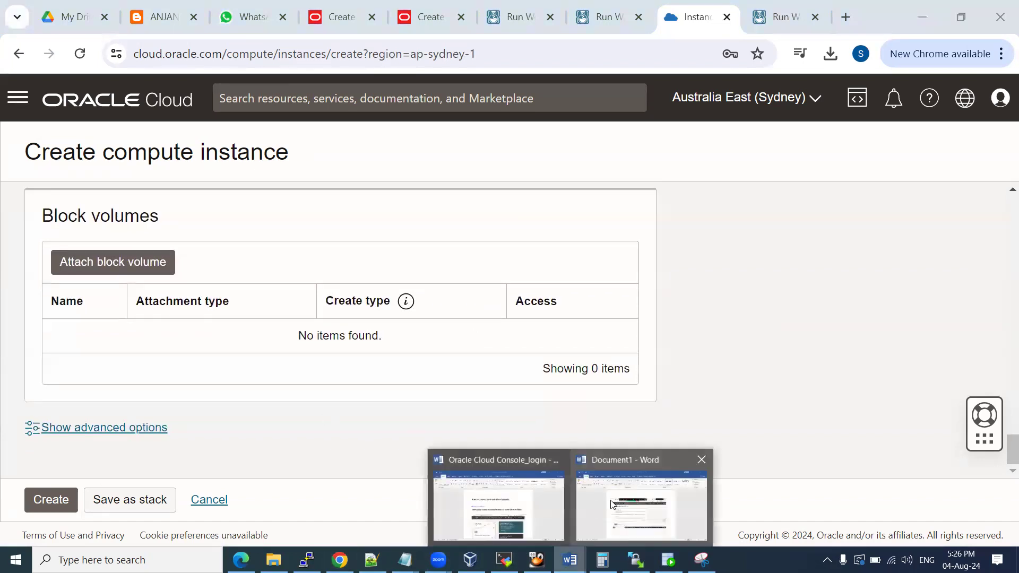
{"action": "left_click", "coordinate": [589, 497]}
{"action": "type", "text": "ent"}
{"action": "key", "text": "BackSpace"}
{"action": "key", "text": "BackSpace"}
{"action": "key", "text": "BackSpace"}
{"action": "type", "text": "Click on create"}
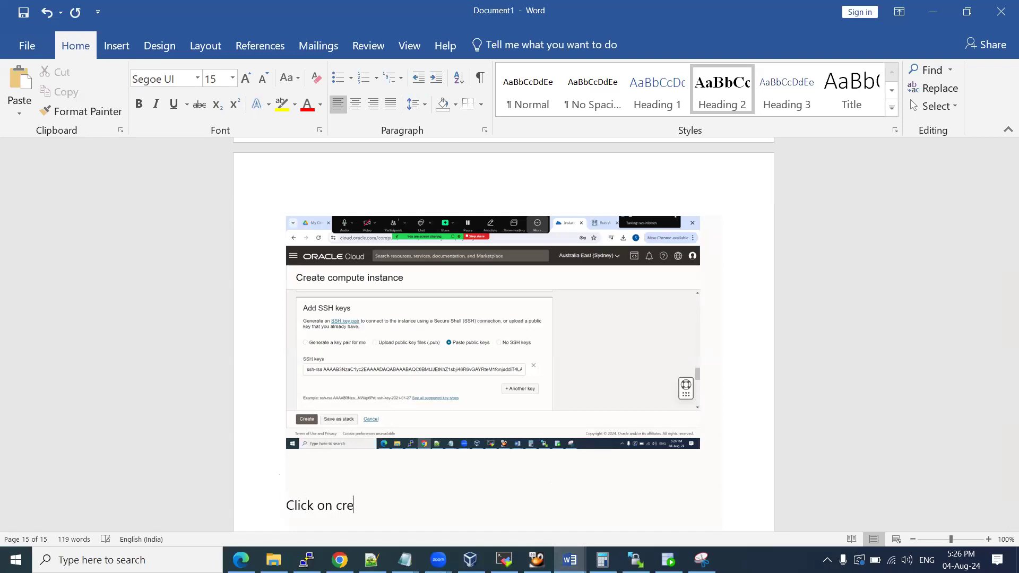
{"action": "key", "text": "Return"}
{"action": "key", "text": "ctrl+v"}
{"action": "key", "text": "Return"}
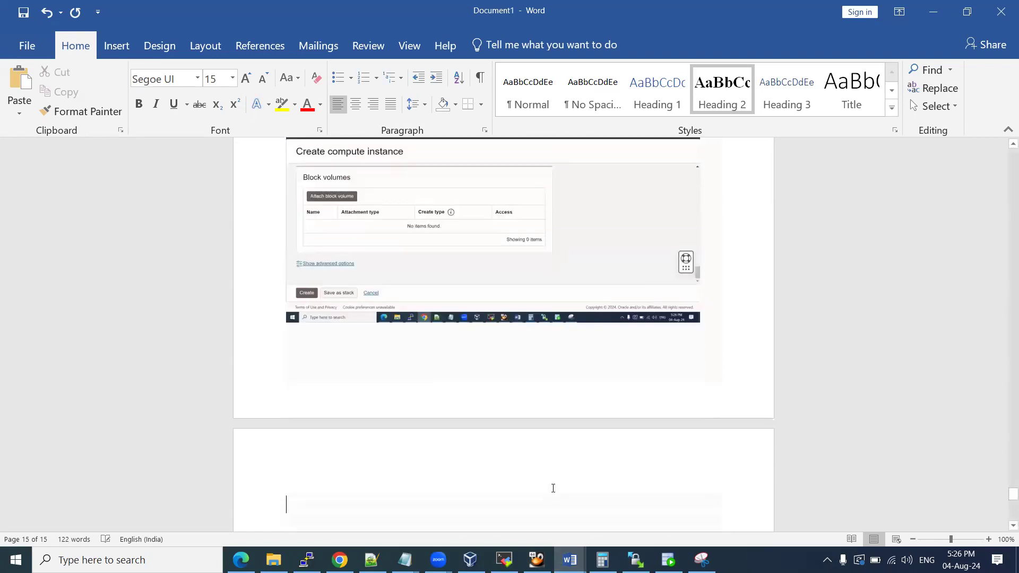
Switch from Word to Chrome and create the compute instance from the completed form
{"action": "key", "text": "ctrl+s"}
{"action": "left_click", "coordinate": [746, 260]}
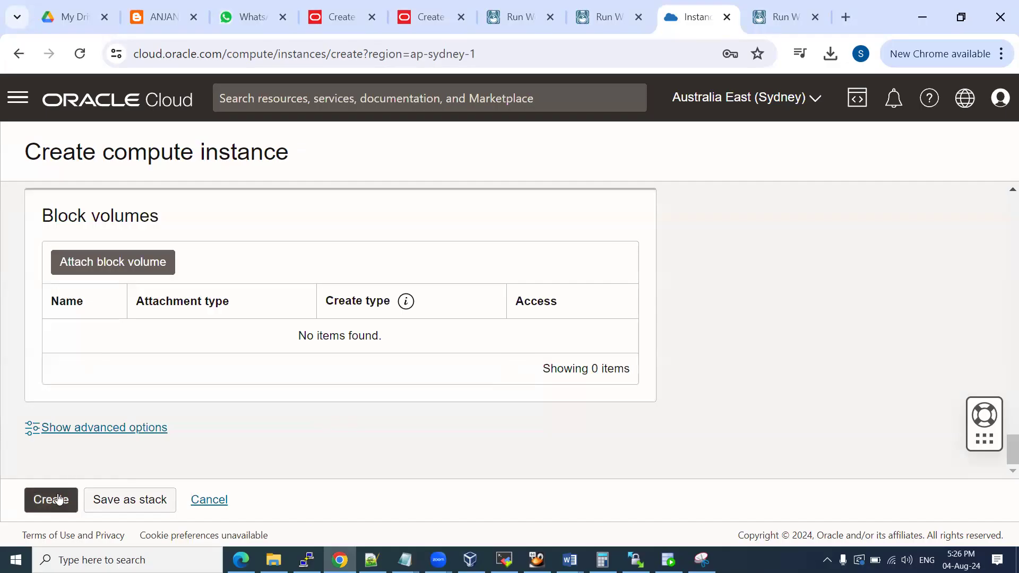
{"action": "left_click", "coordinate": [50, 498]}
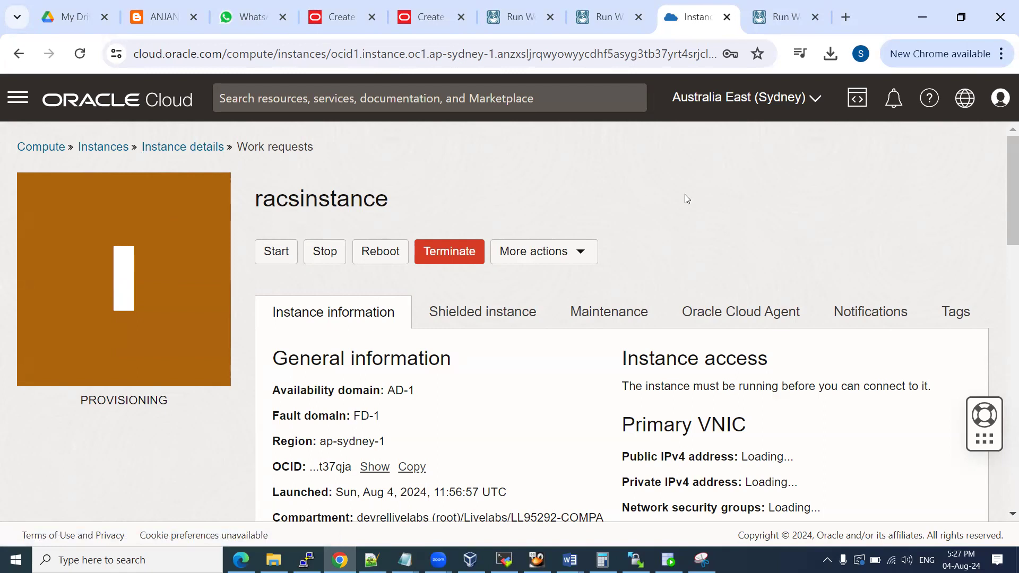
Review the racsinstance details page, add a screenshot of it to Document1 in Word, and return to Chrome
{"action": "scroll", "coordinate": [684, 194], "scroll_direction": "down", "scroll_amount": 1}
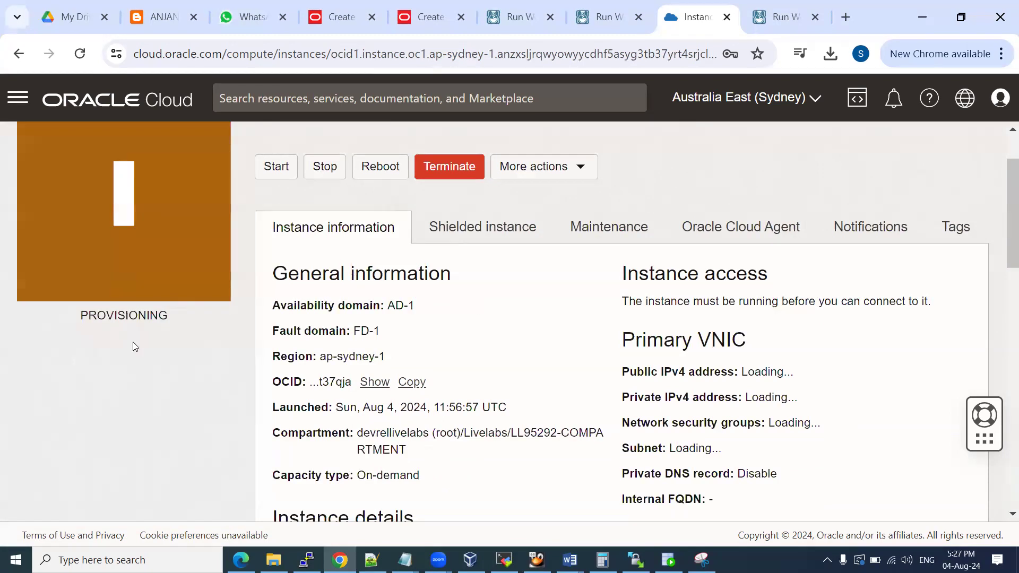
{"action": "scroll", "coordinate": [453, 423], "scroll_direction": "down", "scroll_amount": 1}
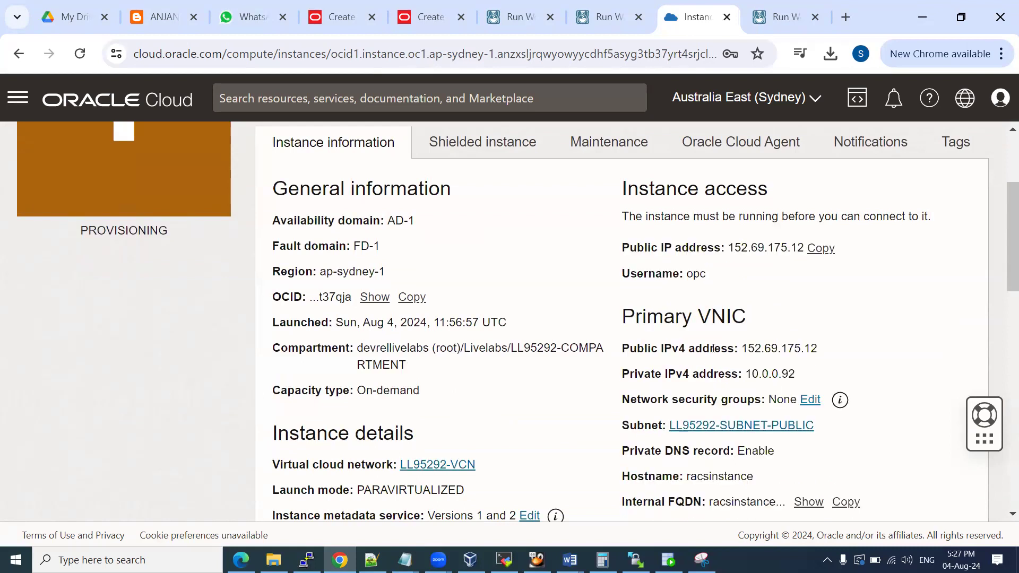
{"action": "scroll", "coordinate": [542, 394], "scroll_direction": "up", "scroll_amount": 1}
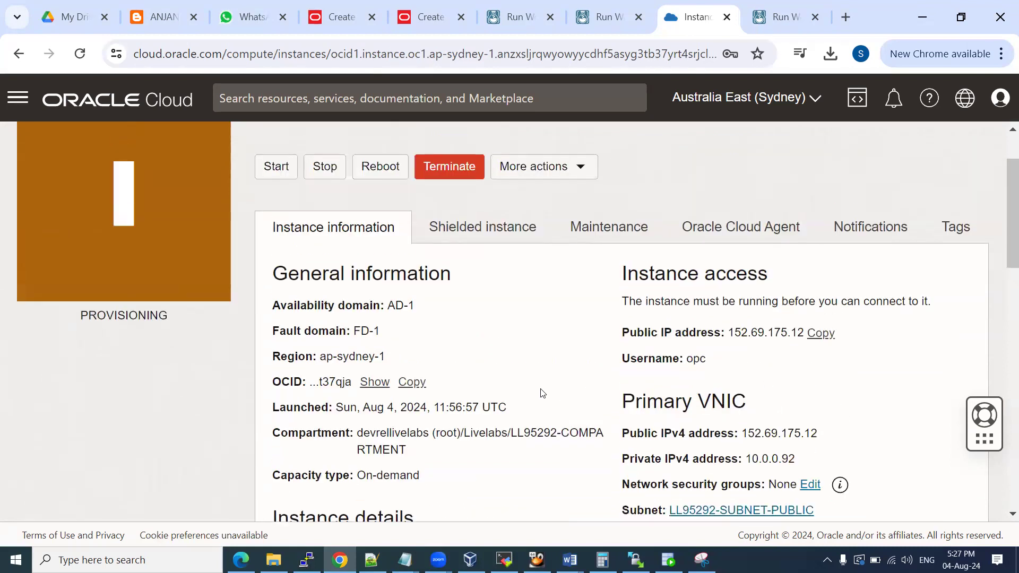
{"action": "scroll", "coordinate": [542, 393], "scroll_direction": "up", "scroll_amount": 1}
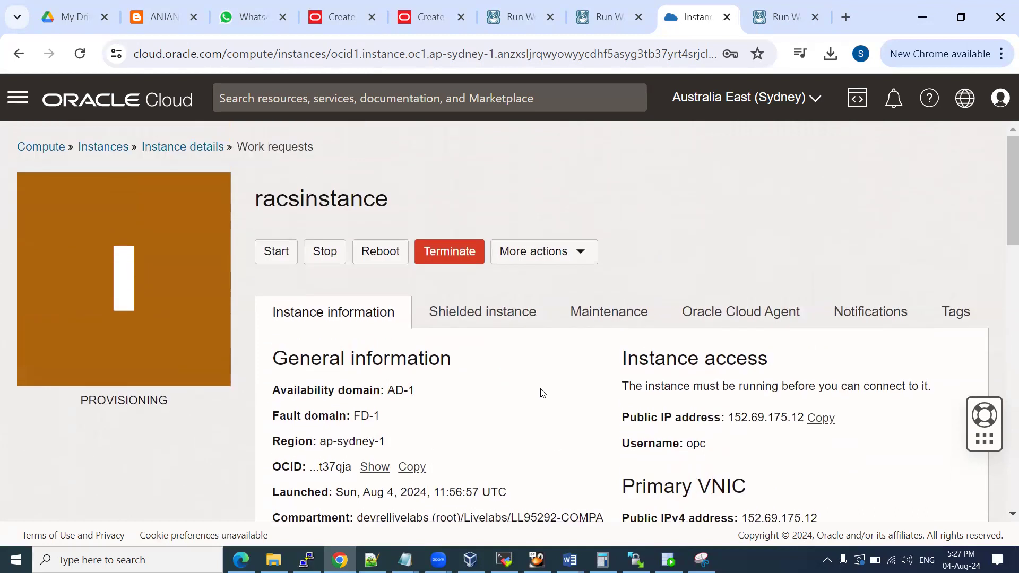
{"action": "mouse_move", "coordinate": [569, 559]}
{"action": "left_click", "coordinate": [468, 499]}
{"action": "key", "text": "ctrl+v"}
{"action": "key", "text": "alt+Tab"}
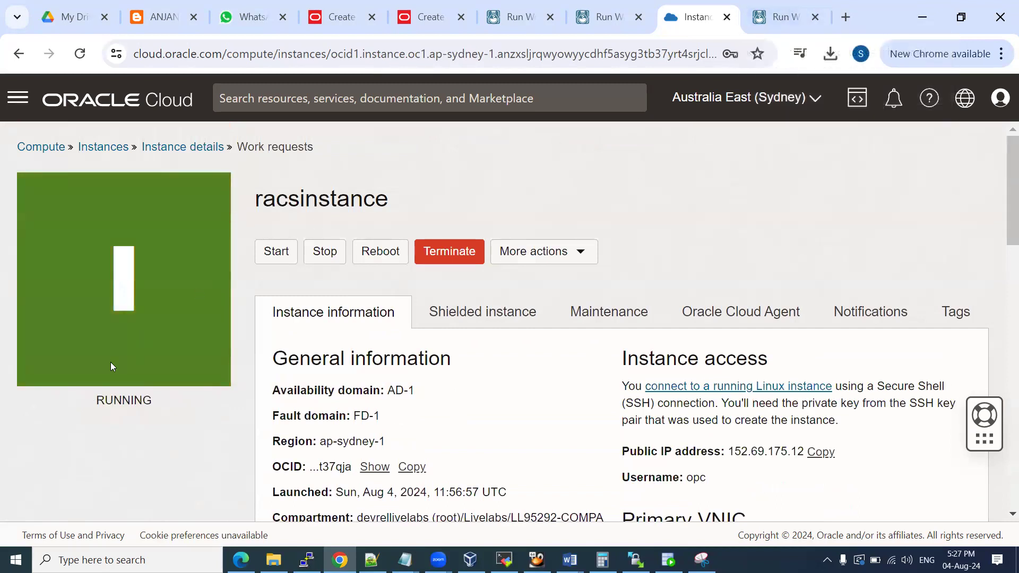
Open the compartment's Instances list and add a screenshot of it to Document1 in Word, returning to Chrome
{"action": "left_click", "coordinate": [203, 146]}
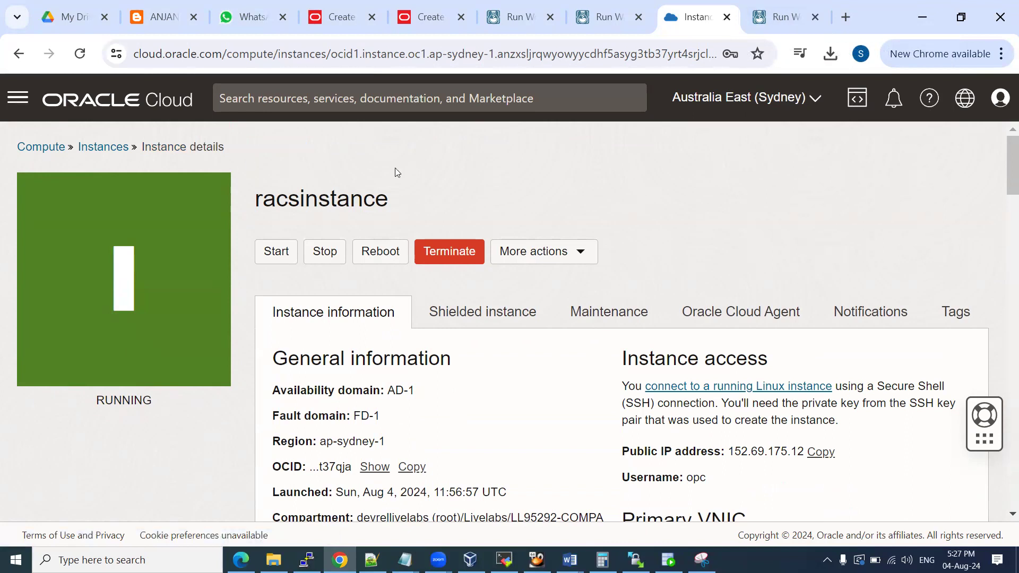
{"action": "left_click", "coordinate": [100, 148]}
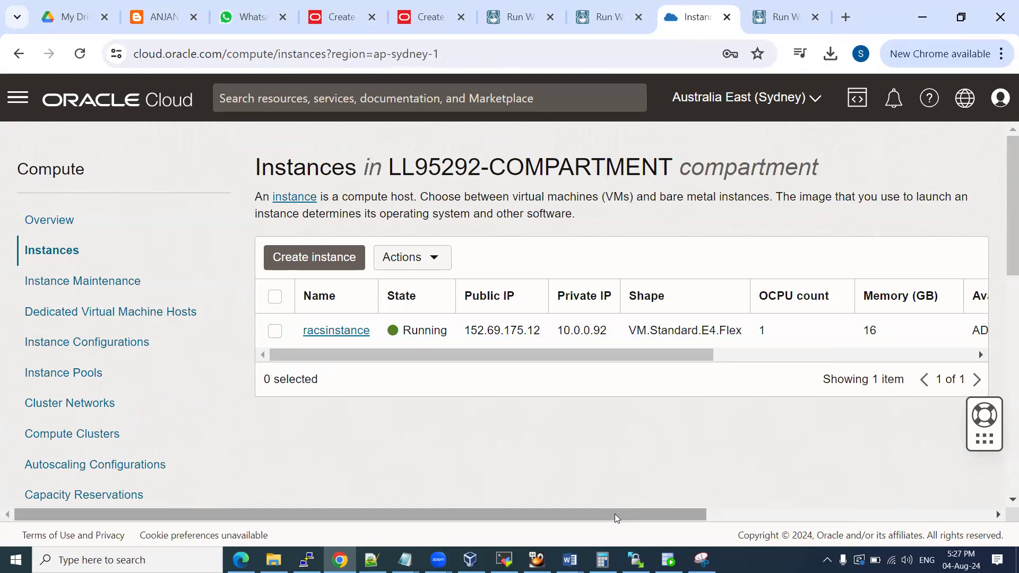
{"action": "mouse_move", "coordinate": [569, 560]}
{"action": "left_click", "coordinate": [637, 488]}
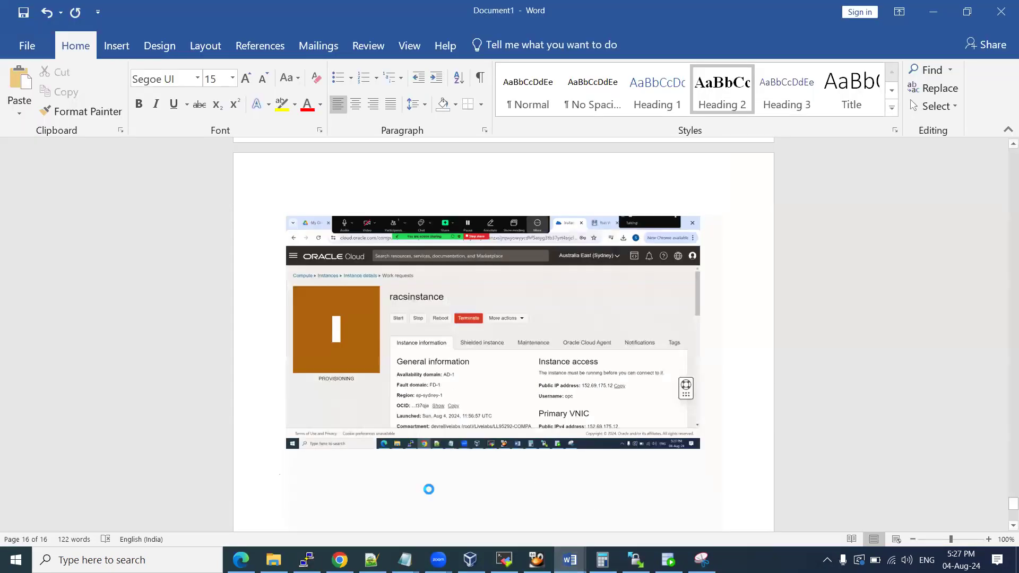
{"action": "key", "text": "ctrl+v"}
{"action": "key", "text": "alt+Tab"}
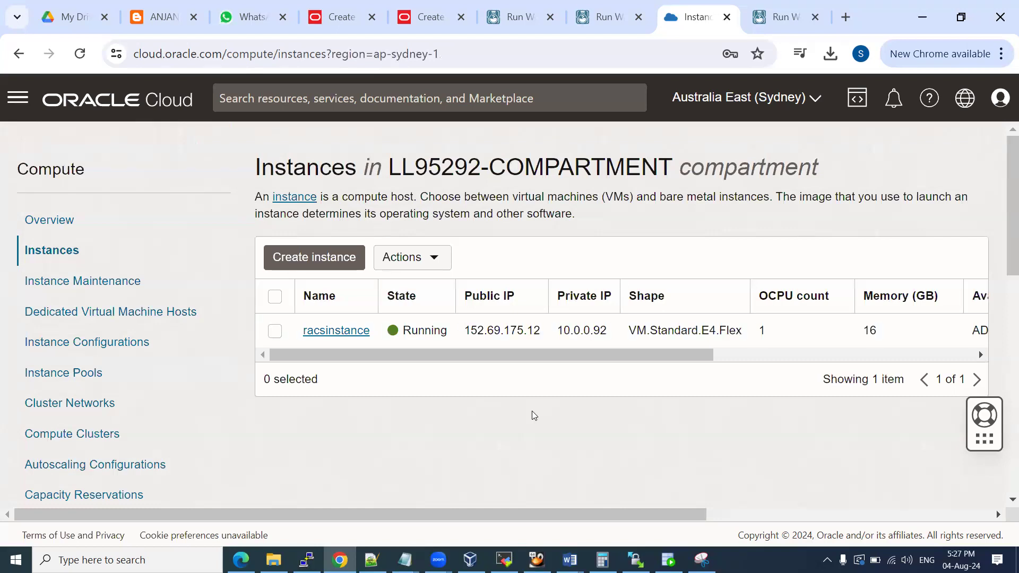
{"action": "left_click_drag", "start_coordinate": [586, 355], "coordinate": [794, 373]}
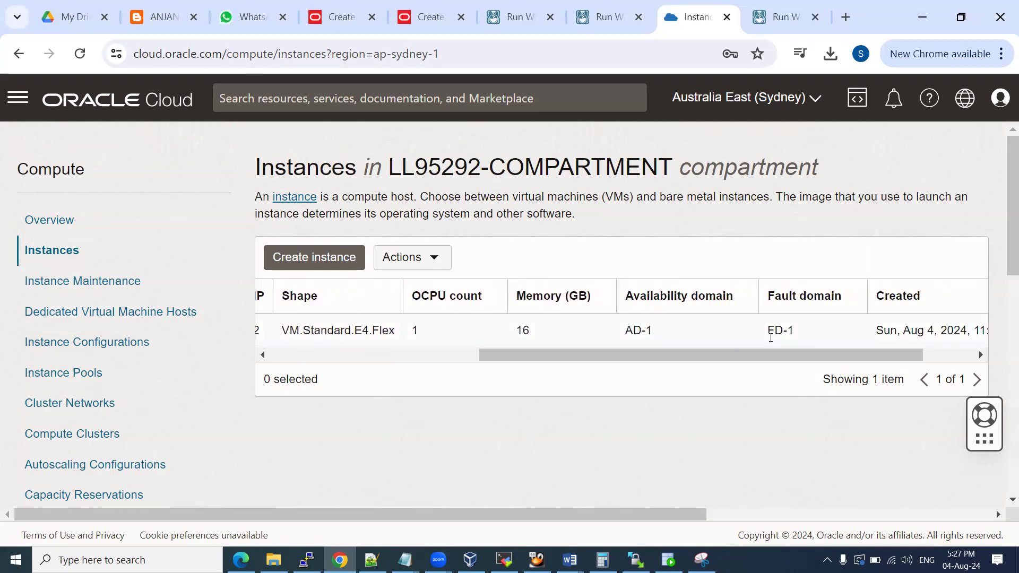
{"action": "left_click_drag", "start_coordinate": [761, 361], "coordinate": [623, 371]}
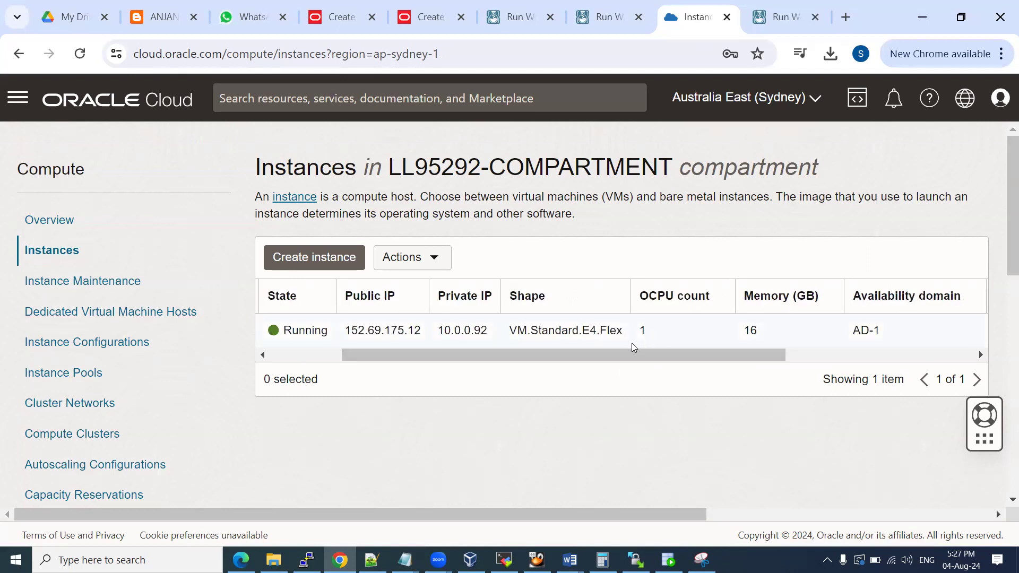
{"action": "left_click_drag", "start_coordinate": [658, 355], "coordinate": [514, 355]}
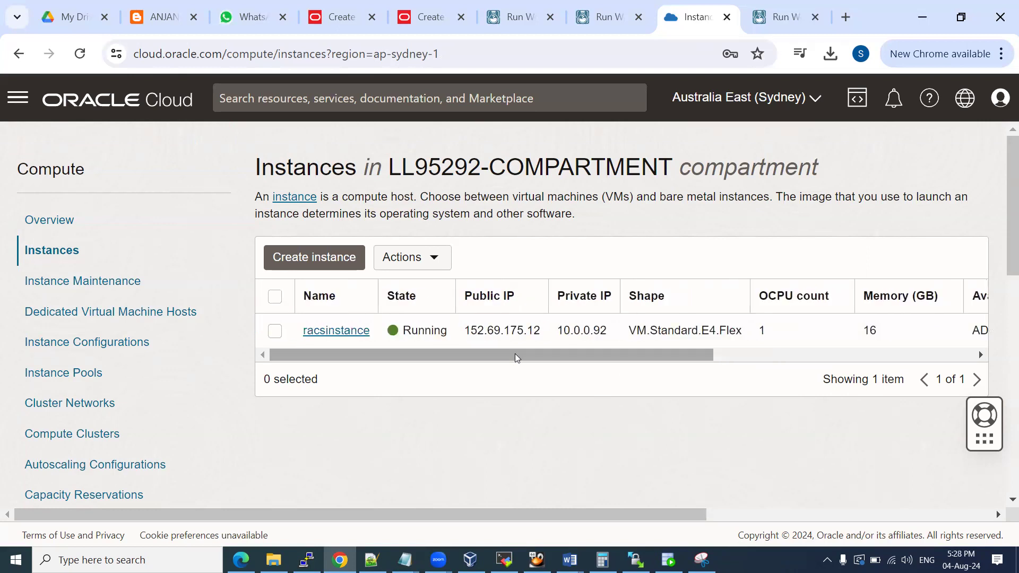
Copy the heading "Task 2: Connect to the Instance" from the LiveLabs page and paste it below the last screenshot in Word's Document1
{"action": "left_click", "coordinate": [779, 17]}
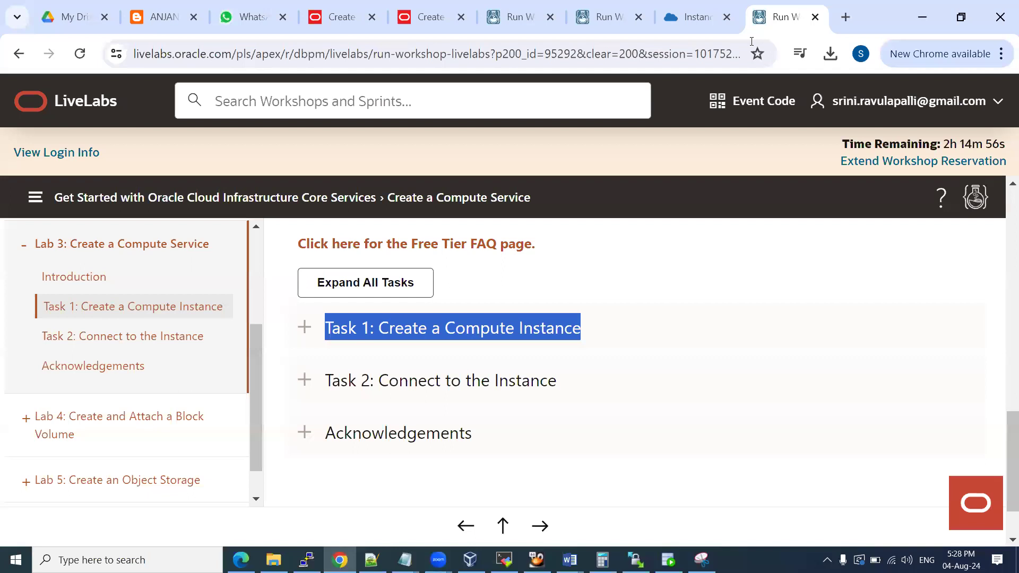
{"action": "left_click", "coordinate": [430, 385]}
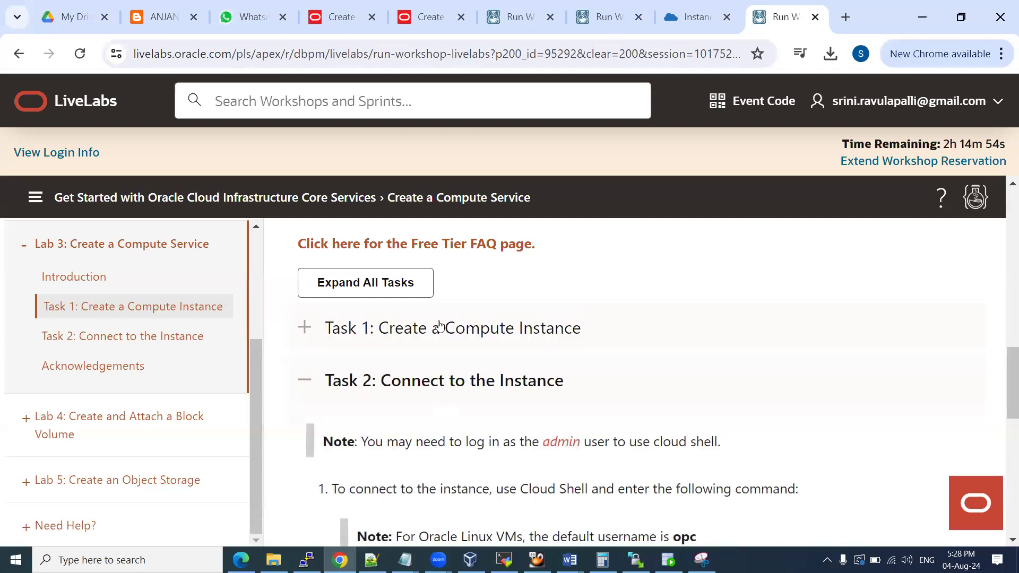
{"action": "left_click_drag", "start_coordinate": [570, 385], "coordinate": [325, 386]}
{"action": "key", "text": "ctrl+c"}
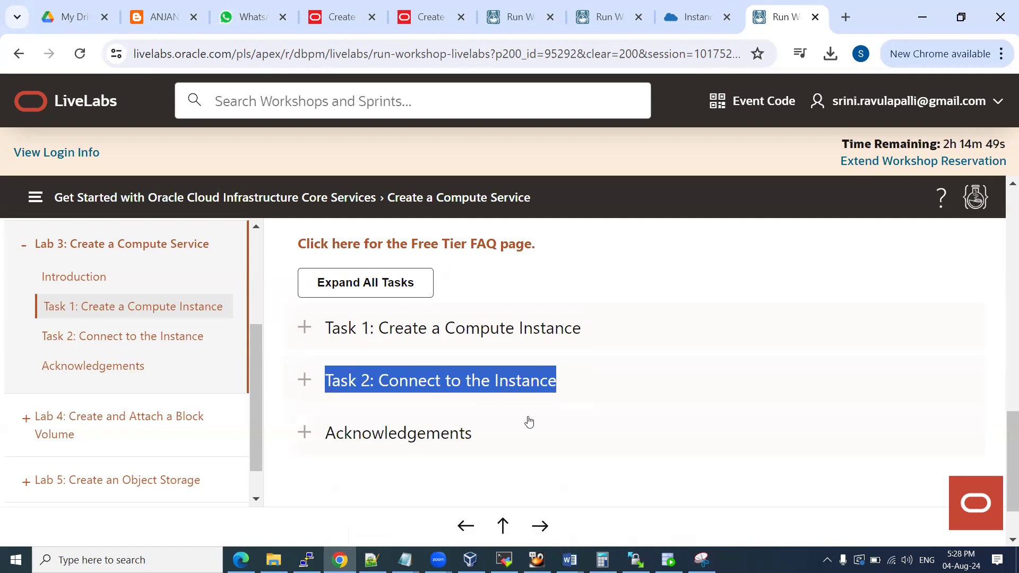
{"action": "left_click", "coordinate": [508, 386]}
{"action": "left_click", "coordinate": [570, 560]}
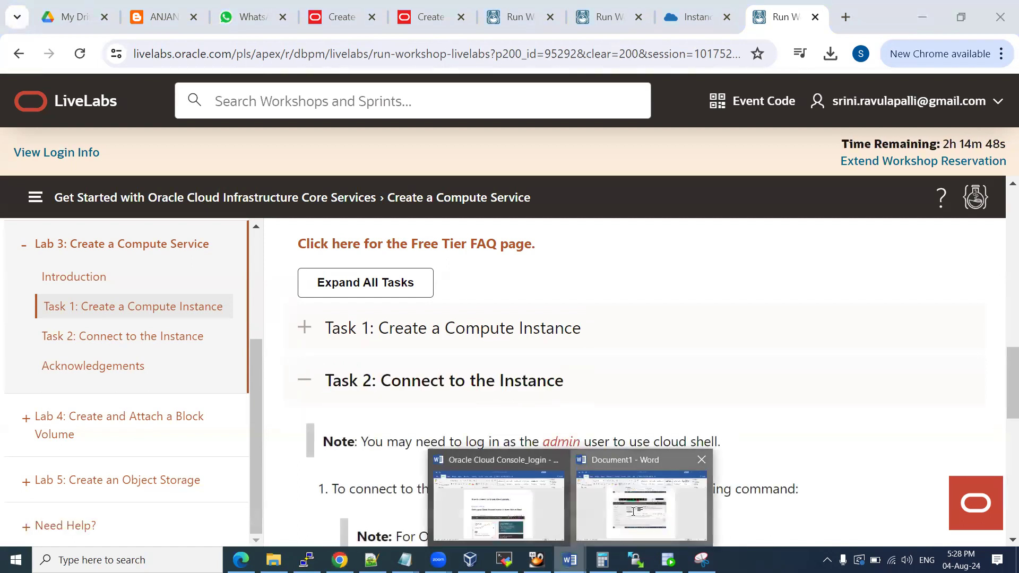
{"action": "left_click", "coordinate": [643, 509]}
{"action": "key", "text": "ctrl+v"}
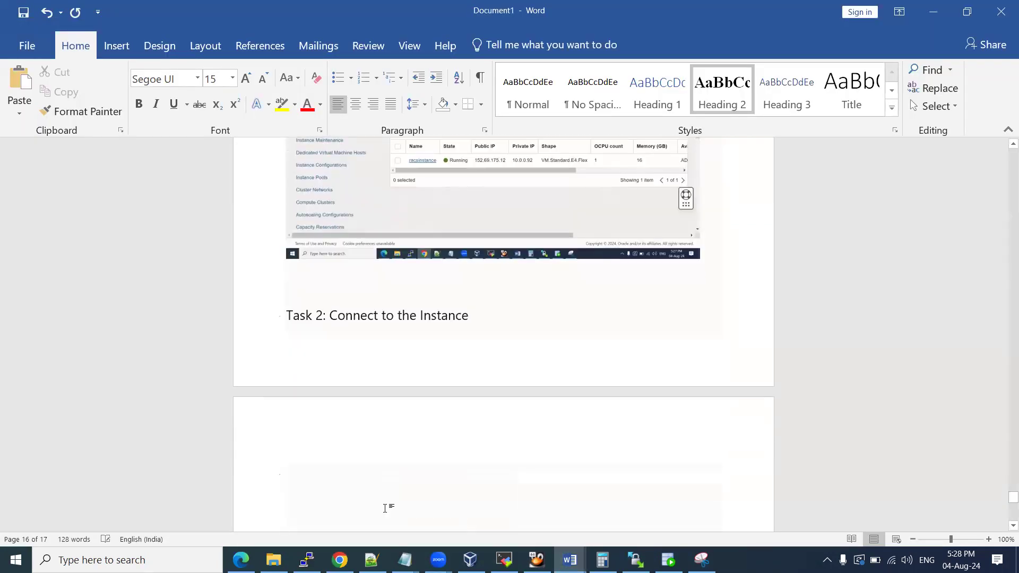
Copy the command "ssh -i <private_ssh_key> opc@<public_ip_address>" from the Task 2 instructions in Chrome and paste it below the heading in Word
{"action": "key", "text": "alt+Tab"}
{"action": "scroll", "coordinate": [456, 397], "scroll_direction": "down", "scroll_amount": 4}
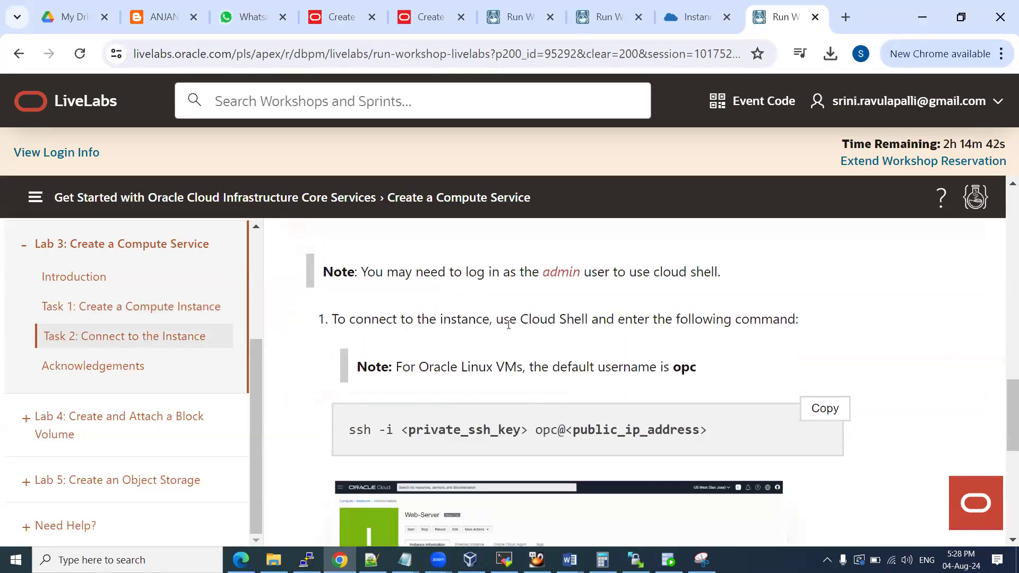
{"action": "scroll", "coordinate": [521, 322], "scroll_direction": "down", "scroll_amount": 1}
{"action": "left_click_drag", "start_coordinate": [349, 344], "coordinate": [728, 360]}
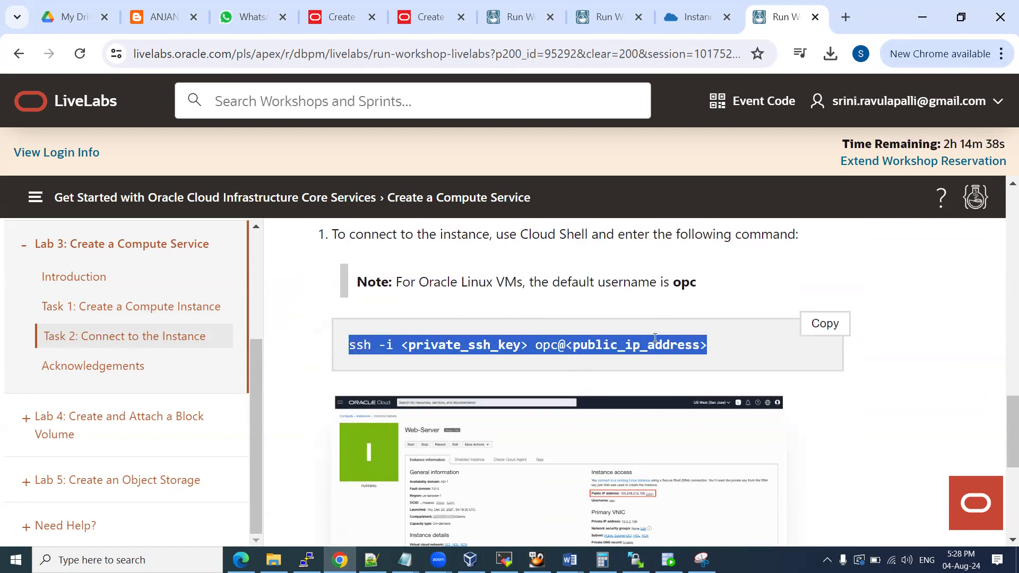
{"action": "key", "text": "ctrl+c"}
{"action": "key", "text": "alt+Tab"}
{"action": "key", "text": "ctrl+v"}
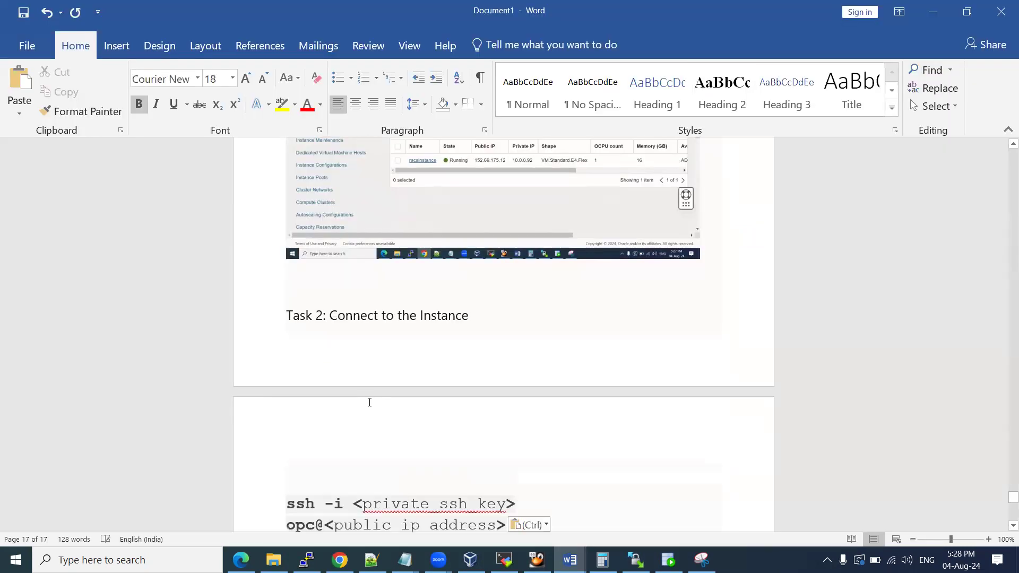
Add the line "ssh -I opc@" below the pasted ssh command in the document, leaving a blank line between them
{"action": "key", "text": "Return"}
{"action": "key", "text": "Return"}
{"action": "type", "text": "ssh -I"}
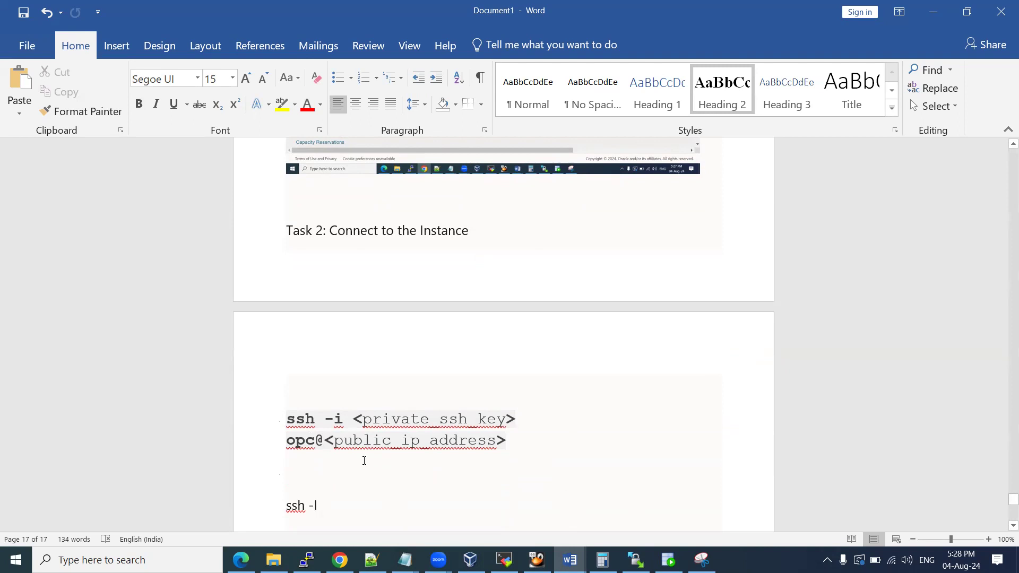
{"action": "type", "text": "opc@"}
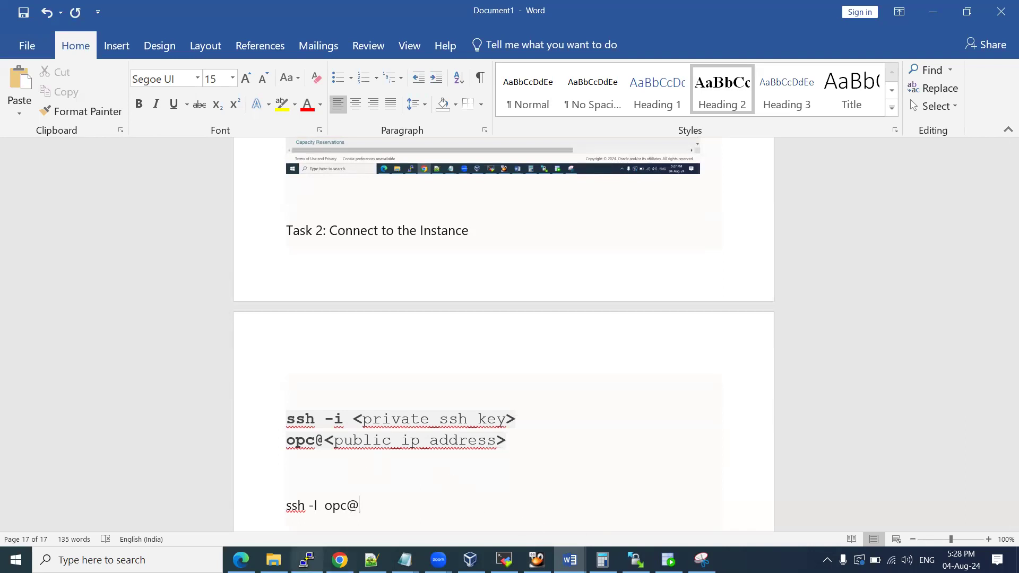
Open PuTTY, and copy racsinstance's public IP address from the Instances list in Chrome
{"action": "left_click", "coordinate": [307, 559]}
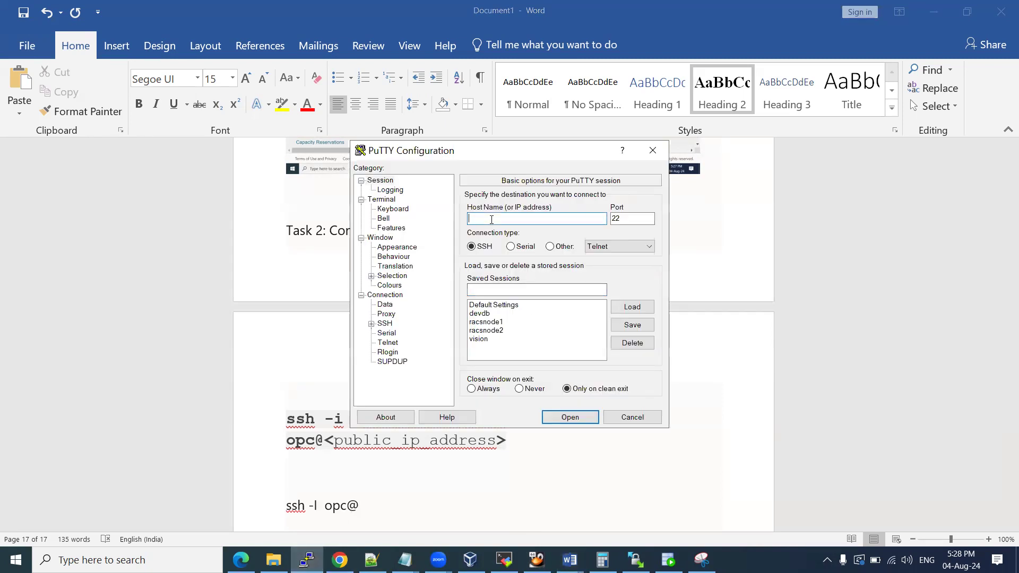
{"action": "left_click", "coordinate": [424, 480]}
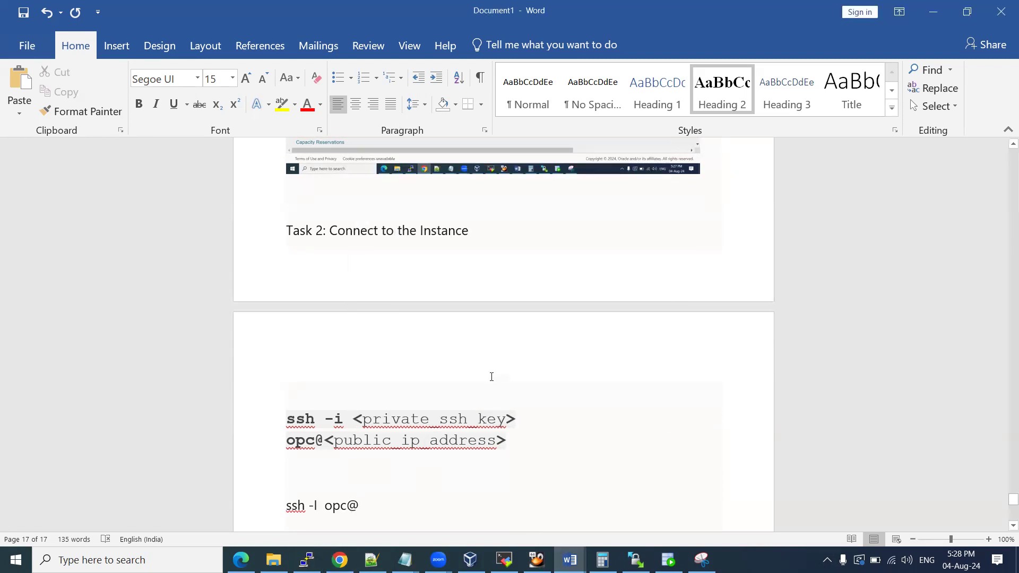
{"action": "left_click", "coordinate": [307, 559]}
{"action": "left_click", "coordinate": [340, 560]}
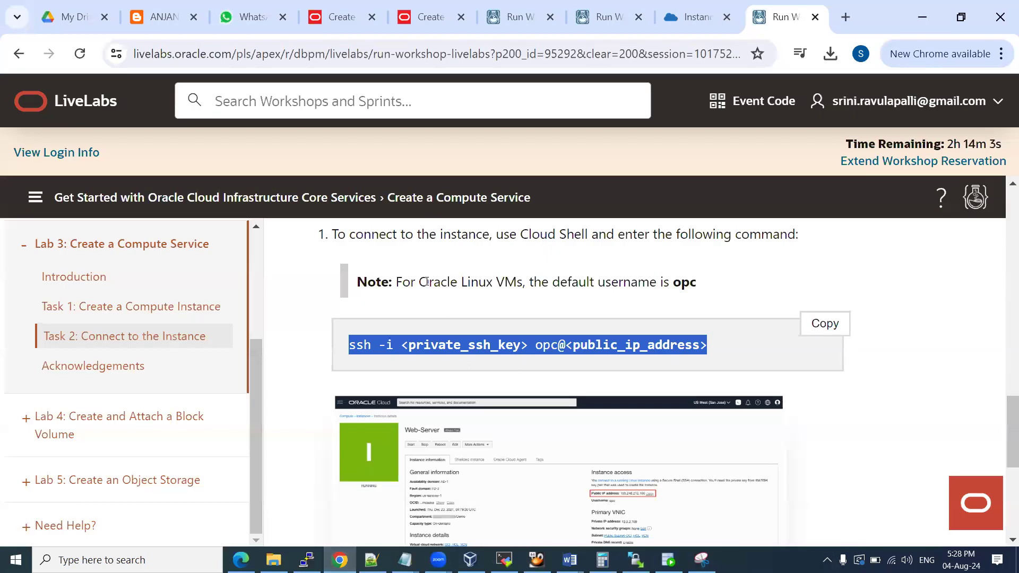
{"action": "left_click", "coordinate": [688, 19]}
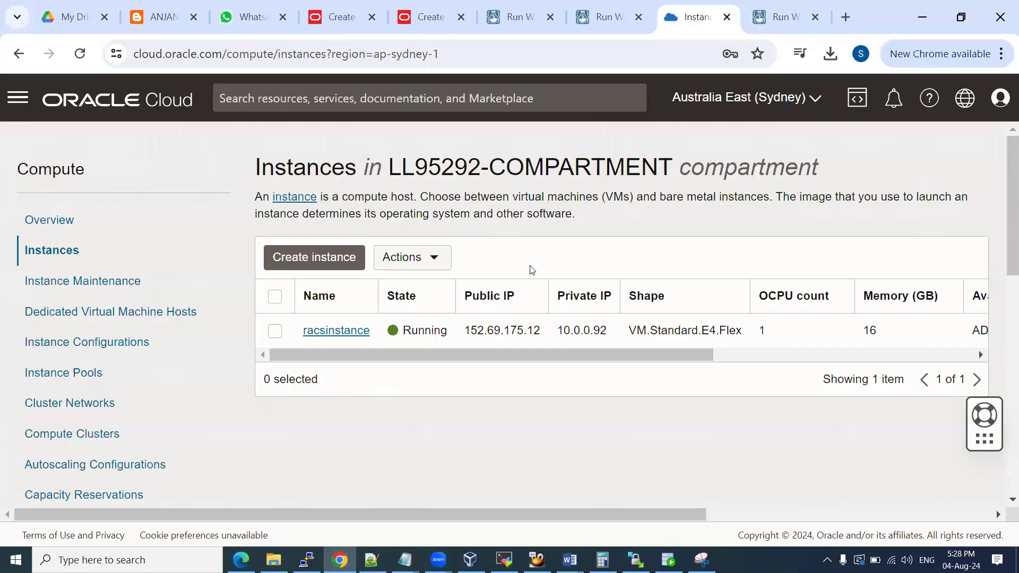
{"action": "left_click_drag", "start_coordinate": [465, 329], "coordinate": [548, 335]}
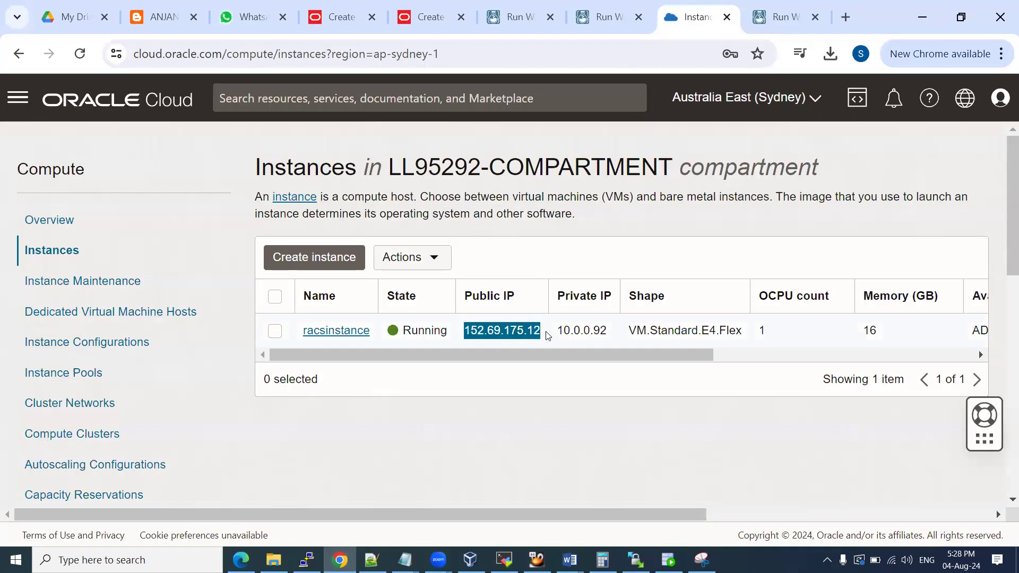
Switch to the PuTTY configuration and set the host name to 152.69.175.12@opc
{"action": "key", "text": "alt+Tab"}
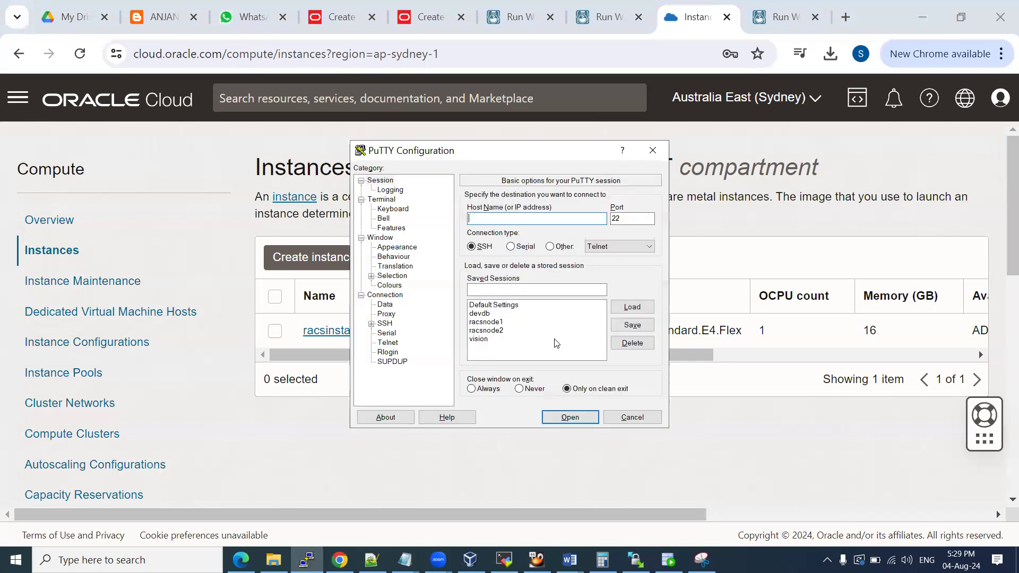
{"action": "type", "text": "opc@"}
{"action": "key", "text": "ctrl+v"}
{"action": "left_click_drag", "start_coordinate": [489, 218], "coordinate": [468, 218]}
{"action": "key", "text": "BackSpace"}
{"action": "type", "text": "@"}
Look through PuTTY's SSH Auth, X11 and Host keys settings, and consult Oracle's guide "Connecting to the Compute Instance Using Putty" in Chrome
{"action": "left_click", "coordinate": [372, 324]}
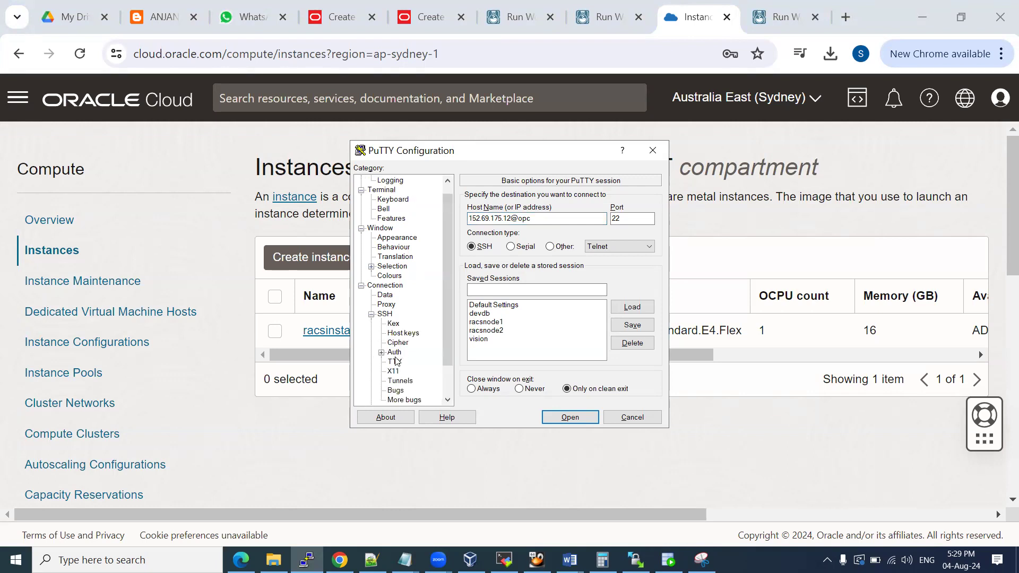
{"action": "left_click", "coordinate": [394, 352]}
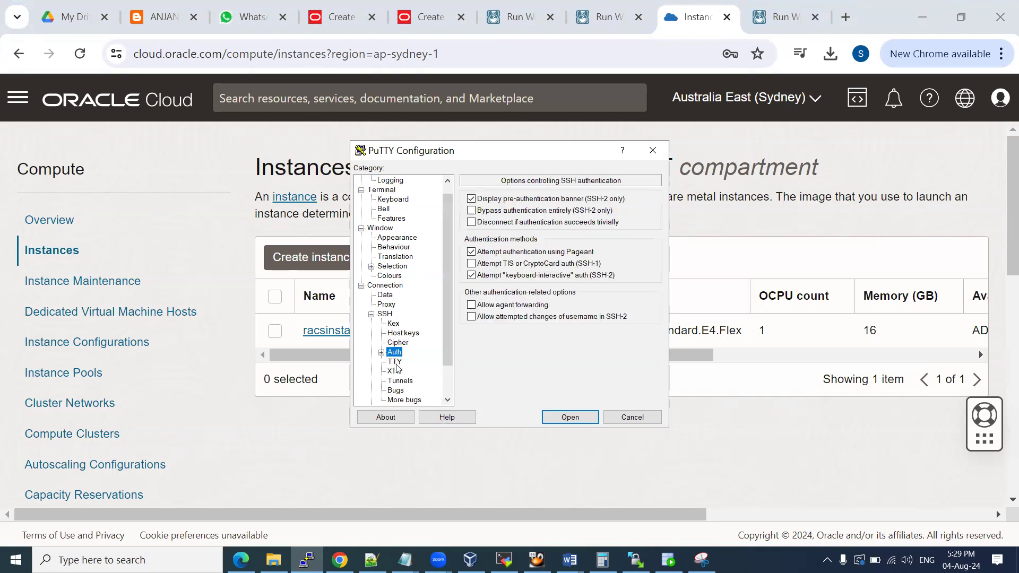
{"action": "left_click", "coordinate": [394, 371]}
{"action": "left_click", "coordinate": [381, 353]}
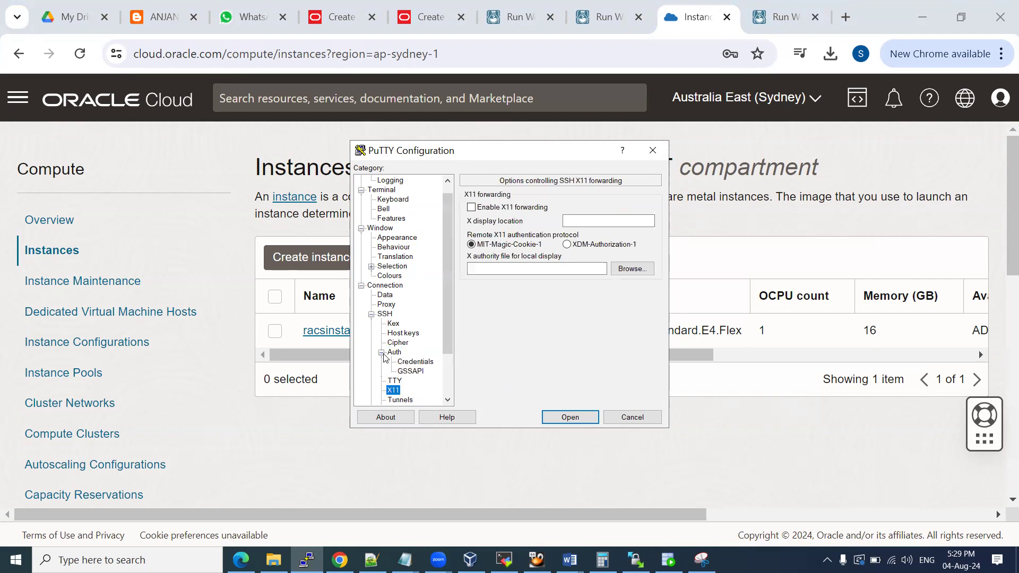
{"action": "left_click", "coordinate": [403, 333]}
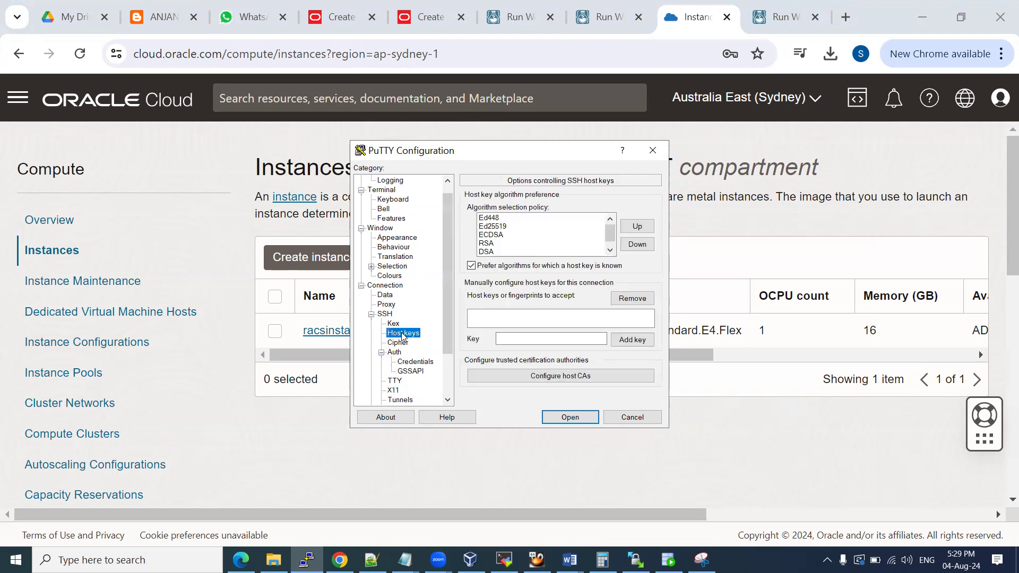
{"action": "left_click", "coordinate": [513, 66]}
{"action": "left_click", "coordinate": [650, 91]}
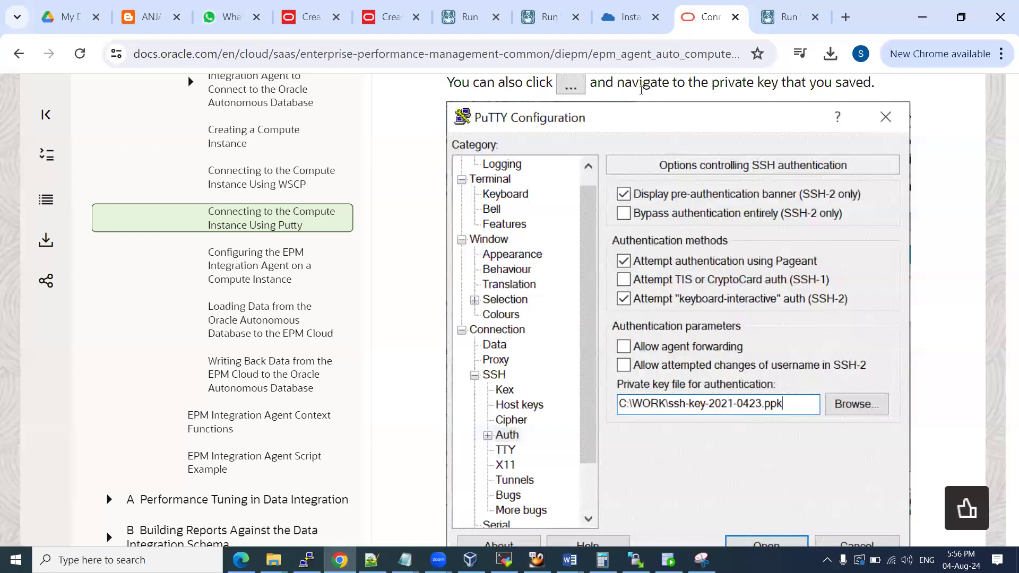
Review the ssh command and the example screenshot under Task 2: Connect to the Instance in the LiveLabs workshop
{"action": "left_click", "coordinate": [705, 17]}
{"action": "left_click", "coordinate": [771, 24]}
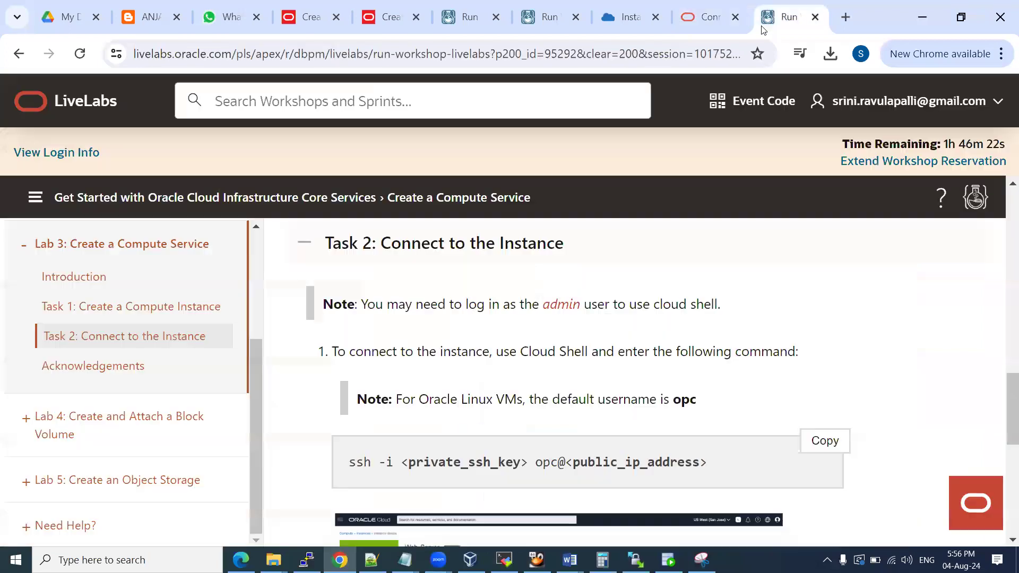
{"action": "scroll", "coordinate": [525, 345], "scroll_direction": "down", "scroll_amount": 2}
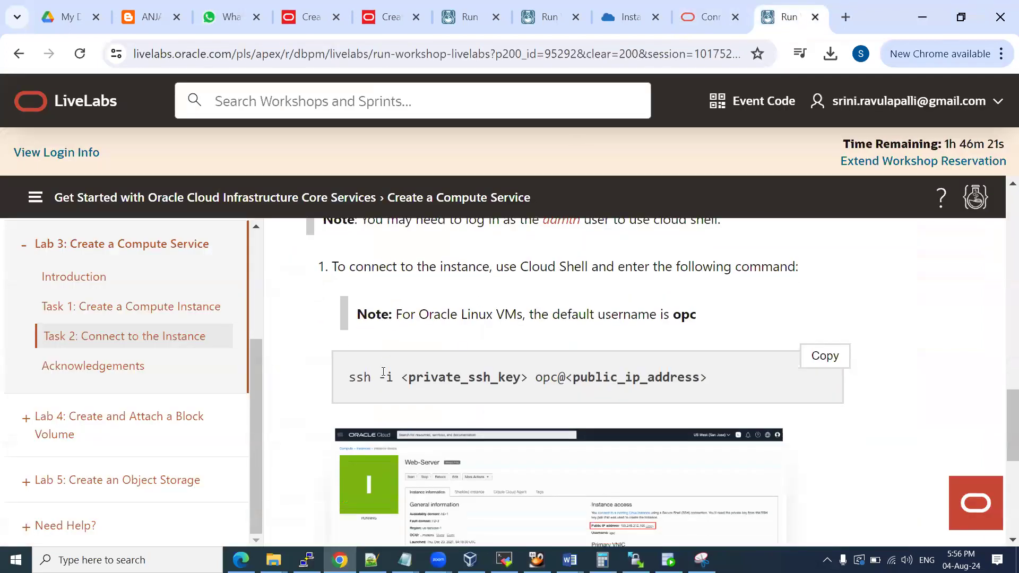
{"action": "left_click_drag", "start_coordinate": [353, 378], "coordinate": [460, 378]}
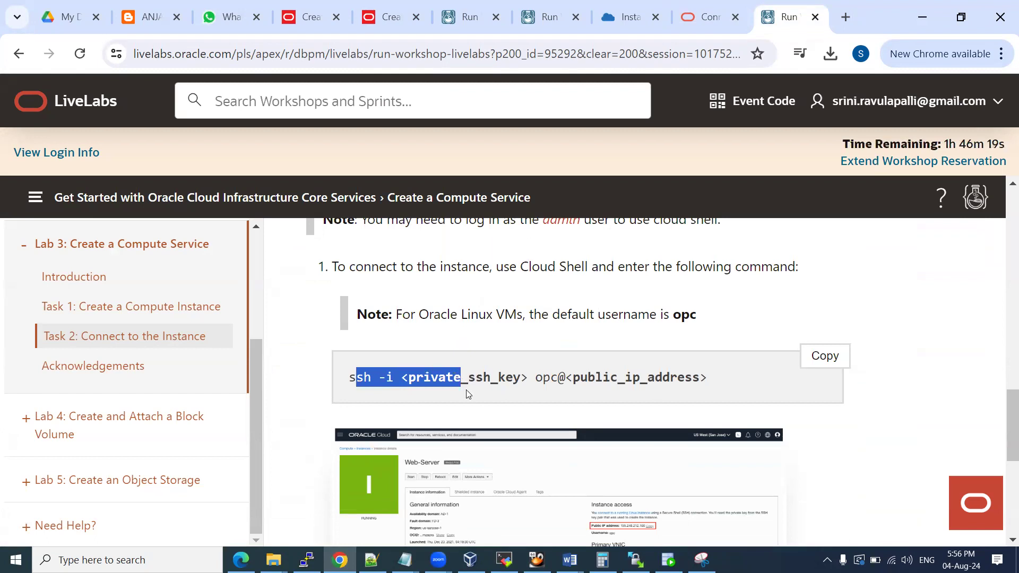
{"action": "left_click", "coordinate": [372, 380]}
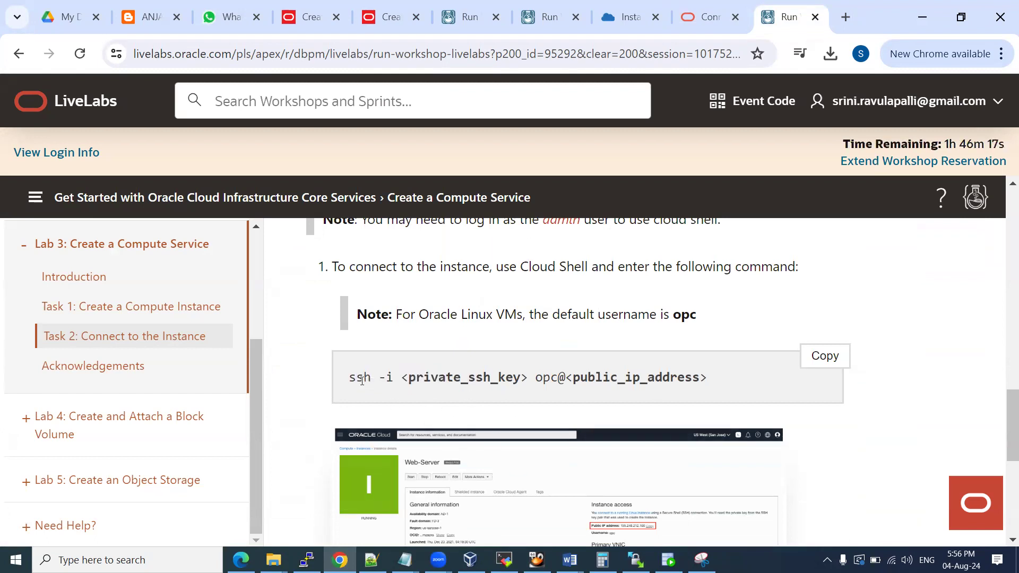
{"action": "left_click_drag", "start_coordinate": [350, 378], "coordinate": [685, 377]}
{"action": "scroll", "coordinate": [615, 355], "scroll_direction": "down", "scroll_amount": 3}
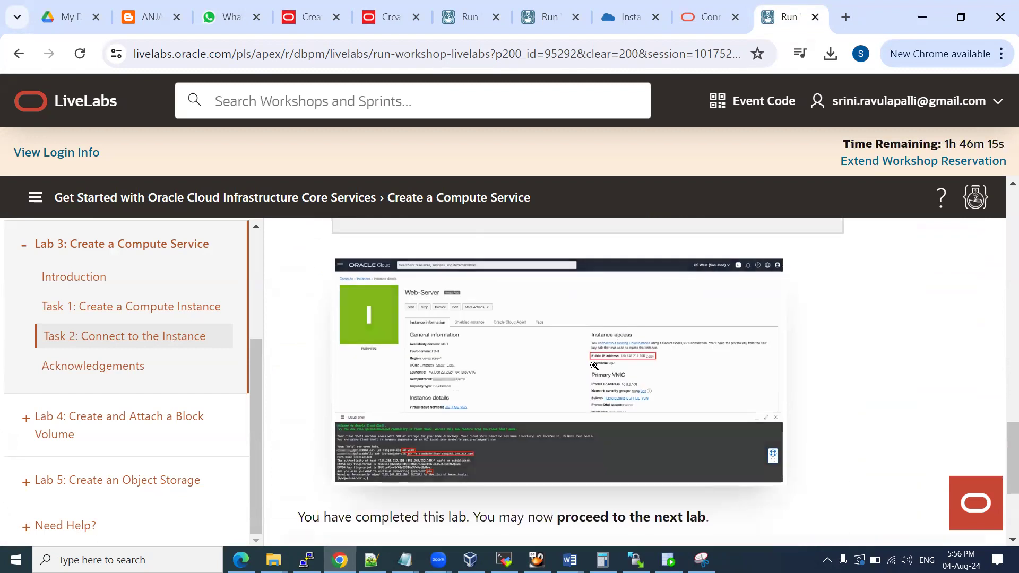
Return to the racs instance's details page in the Oracle Cloud console and copy its public IP address
{"action": "left_click", "coordinate": [628, 25]}
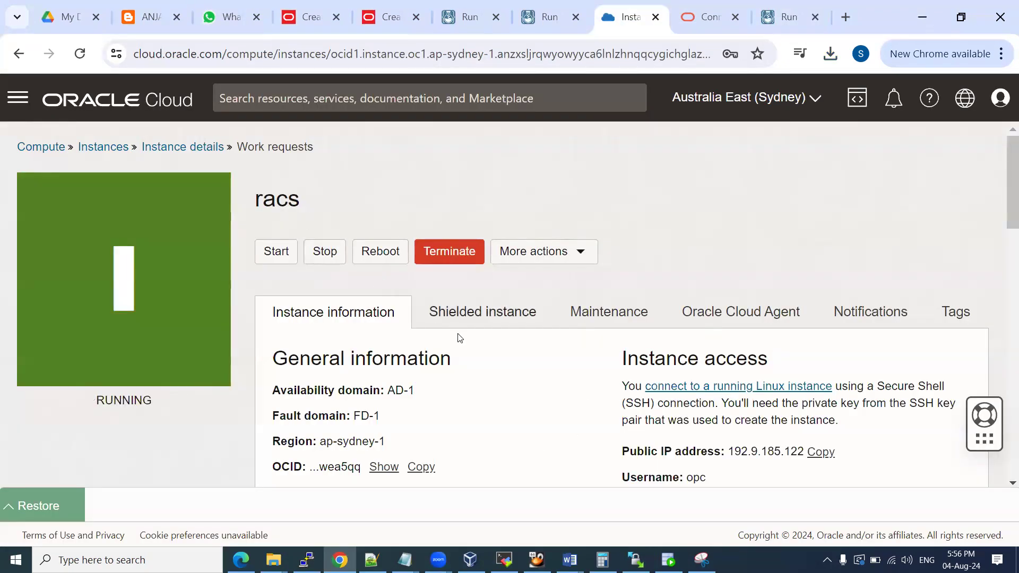
{"action": "left_click", "coordinate": [197, 149]}
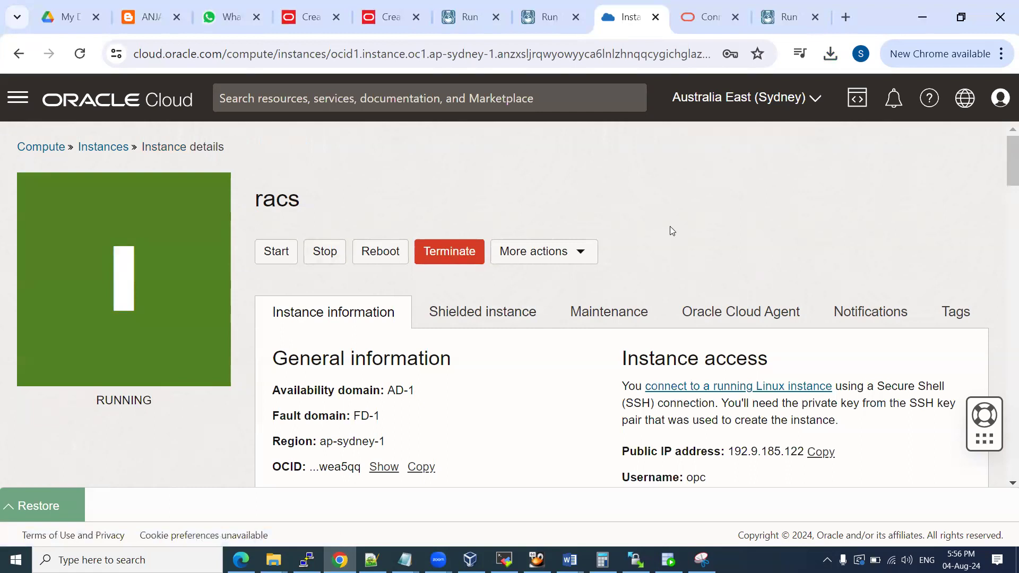
{"action": "left_click", "coordinate": [820, 452]}
Close the private_key2.ppk Notepad window and check the untitled note holding the workshop login details
{"action": "left_click", "coordinate": [405, 559]}
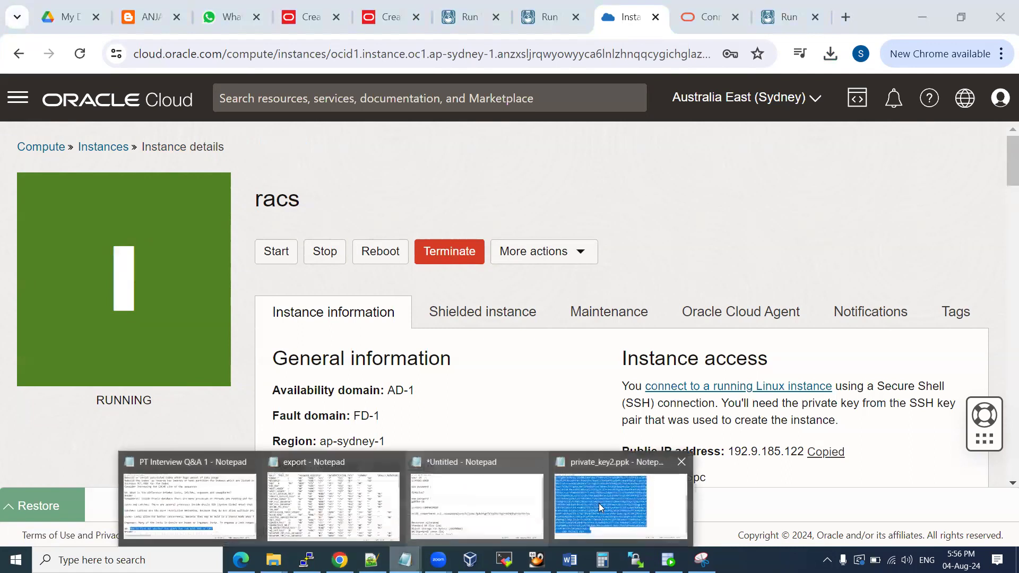
{"action": "left_click", "coordinate": [680, 462]}
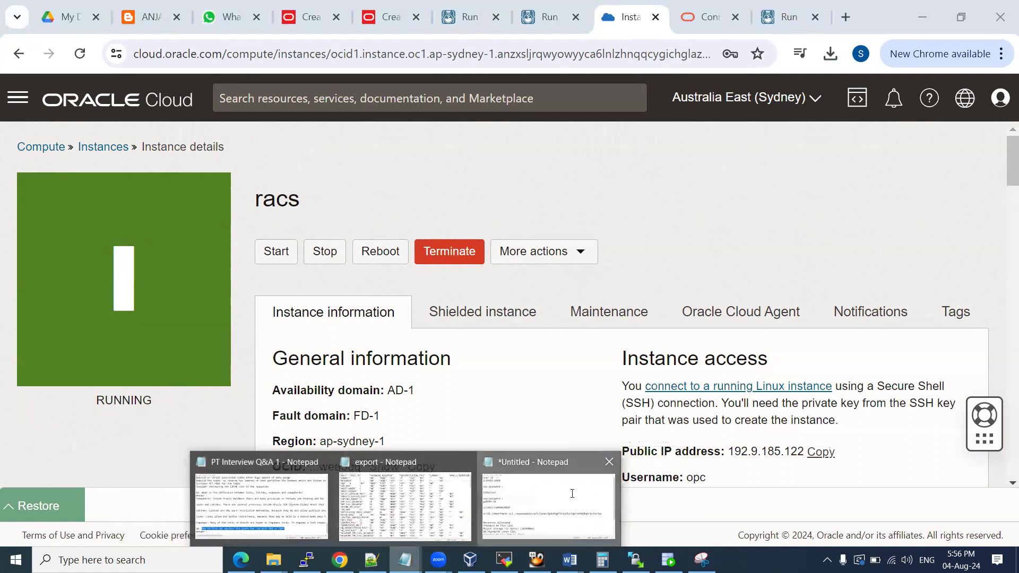
{"action": "left_click", "coordinate": [572, 494]}
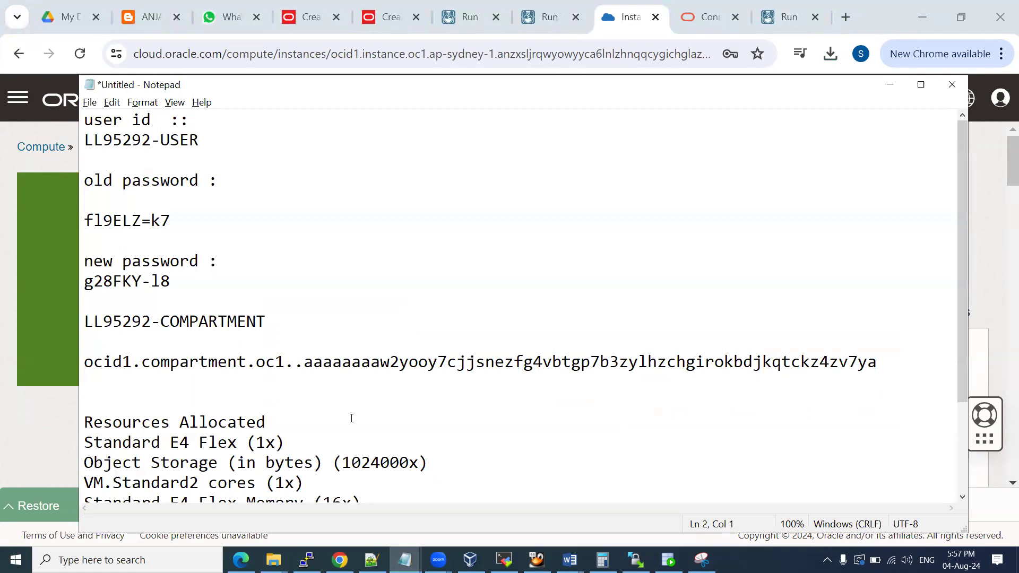
{"action": "key", "text": "alt+Tab"}
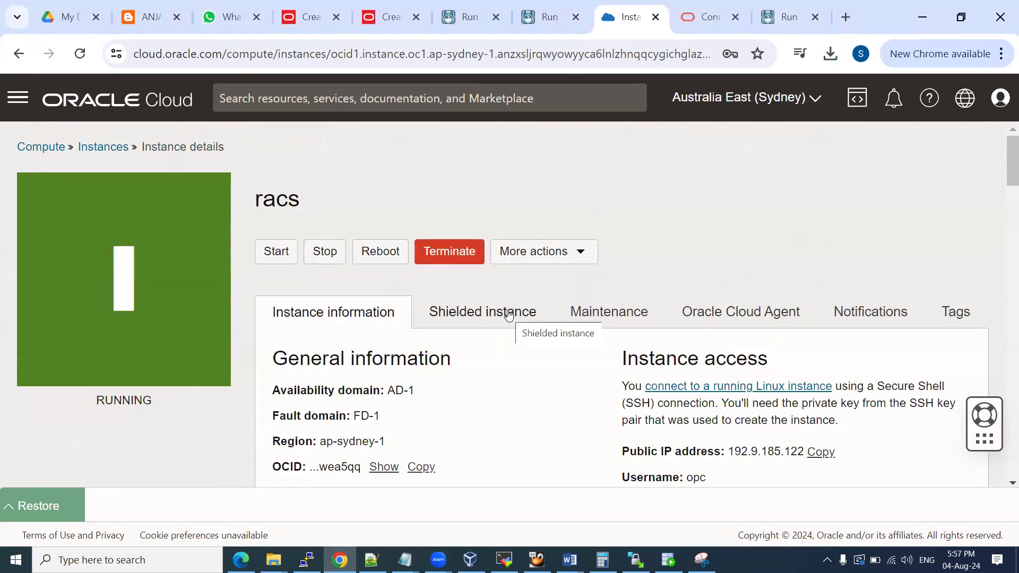
{"action": "left_click", "coordinate": [405, 558]}
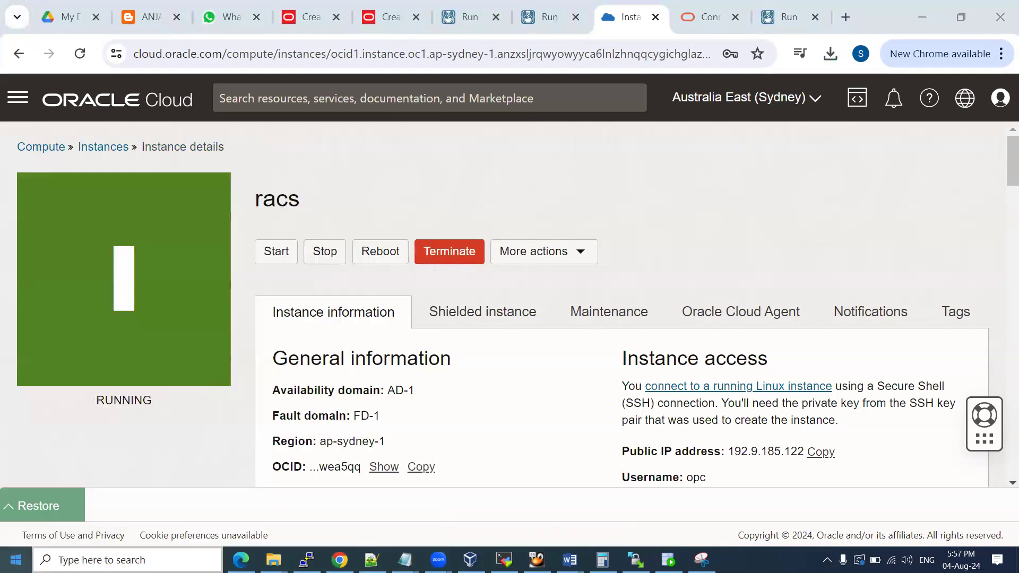
Start a new Notepad note with the copied IP address 192.9.185.122 and the instance's username opc below it
{"action": "key", "text": "super"}
{"action": "type", "text": "note"}
{"action": "key", "text": "Return"}
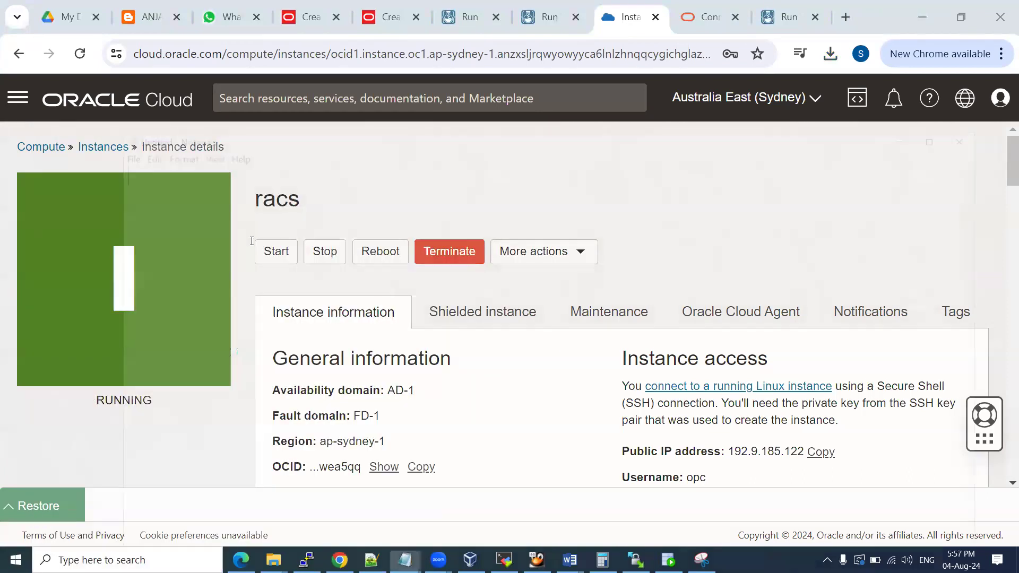
{"action": "key", "text": "ctrl+v"}
{"action": "key", "text": "alt+Tab"}
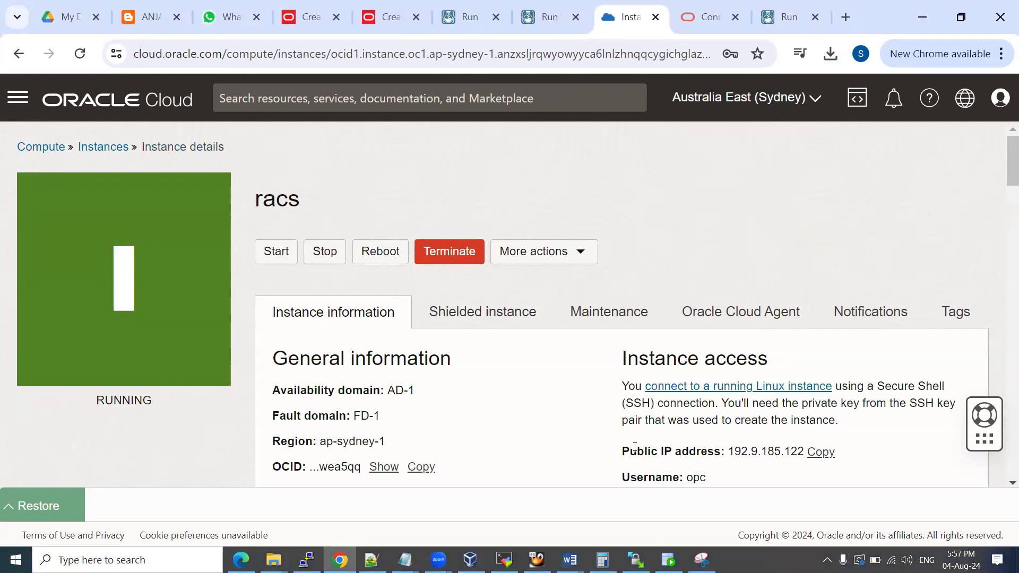
{"action": "scroll", "coordinate": [635, 447], "scroll_direction": "down", "scroll_amount": 3}
{"action": "left_click_drag", "start_coordinate": [624, 303], "coordinate": [719, 307]}
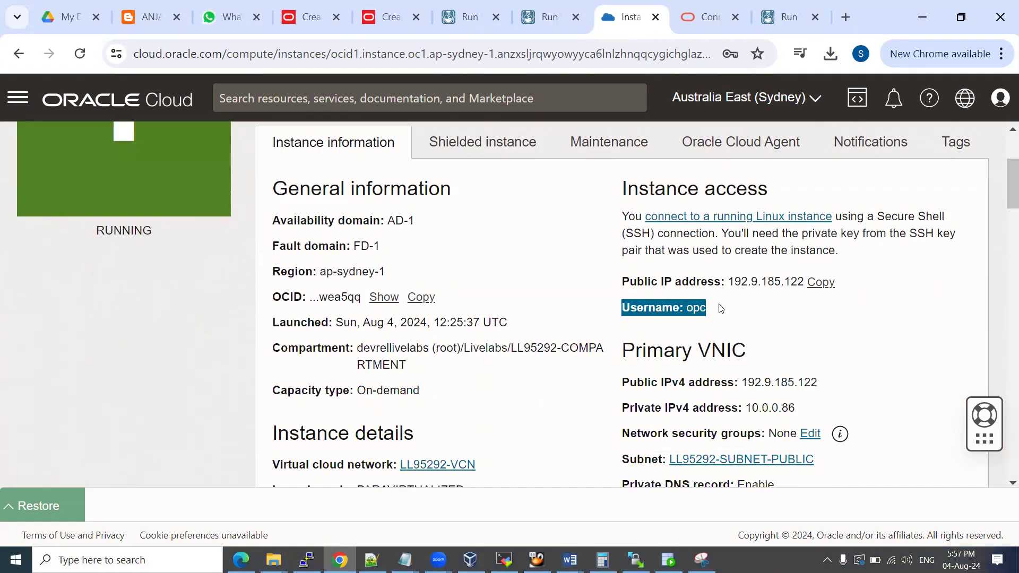
{"action": "key", "text": "alt+Tab"}
{"action": "type", "text": "opc"}
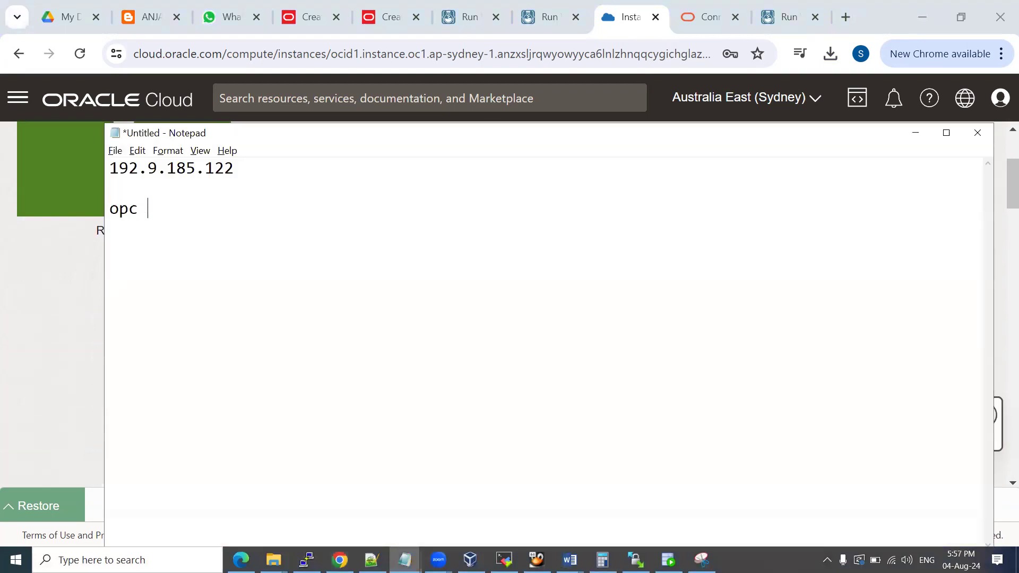
Switch to Chrome and close the Oracle documentation page on connecting with PuTTY, returning to the LiveLabs instructions
{"action": "key", "text": "alt+Tab"}
{"action": "left_click", "coordinate": [703, 17]}
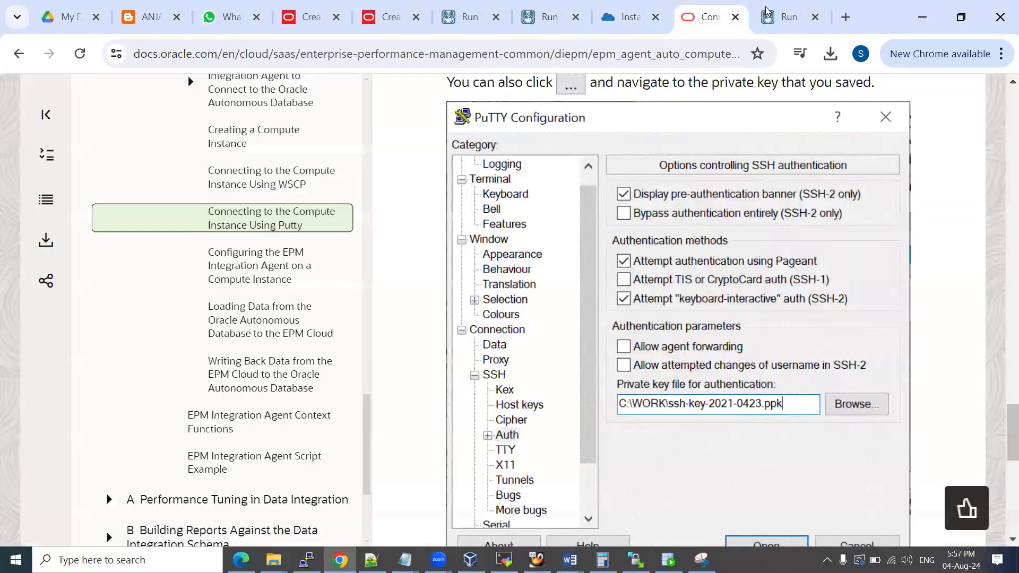
{"action": "left_click", "coordinate": [770, 18]}
{"action": "left_click", "coordinate": [731, 17]}
{"action": "left_click", "coordinate": [739, 17]}
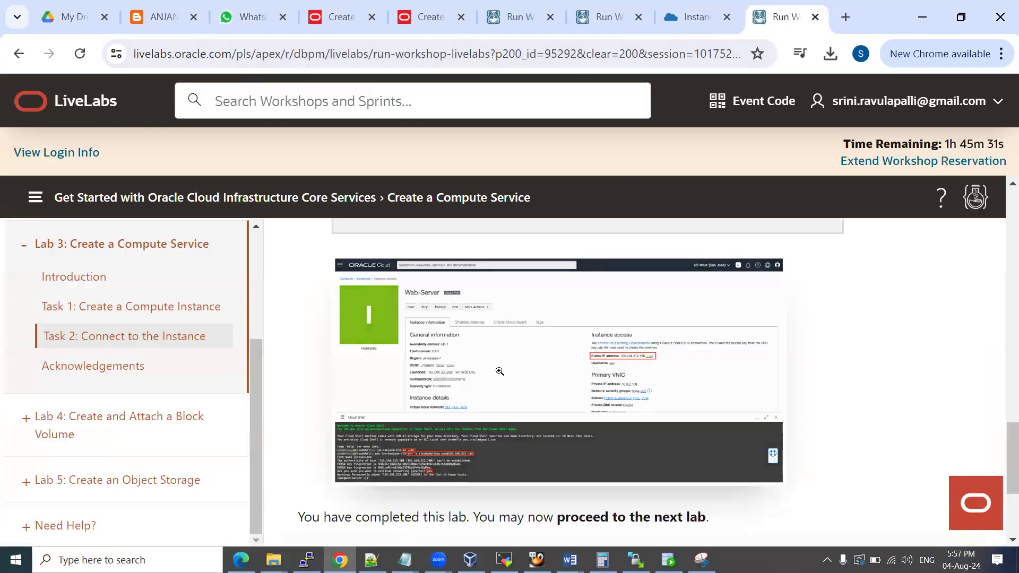
Copy the ssh command template from Task 2 and paste it below opc in the new Notepad note
{"action": "scroll", "coordinate": [500, 351], "scroll_direction": "up", "scroll_amount": 1}
{"action": "left_click", "coordinate": [386, 296]}
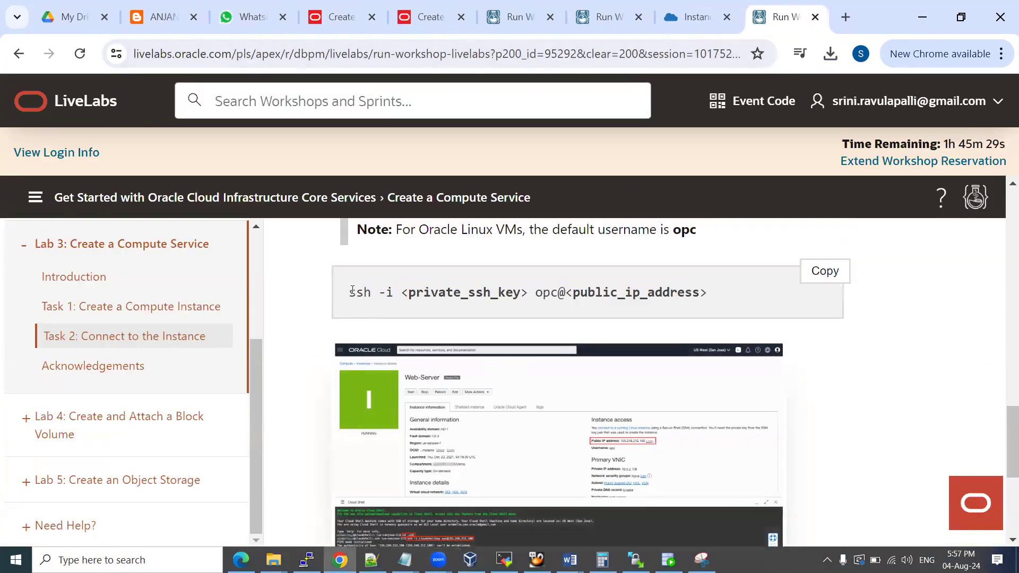
{"action": "left_click", "coordinate": [824, 272]}
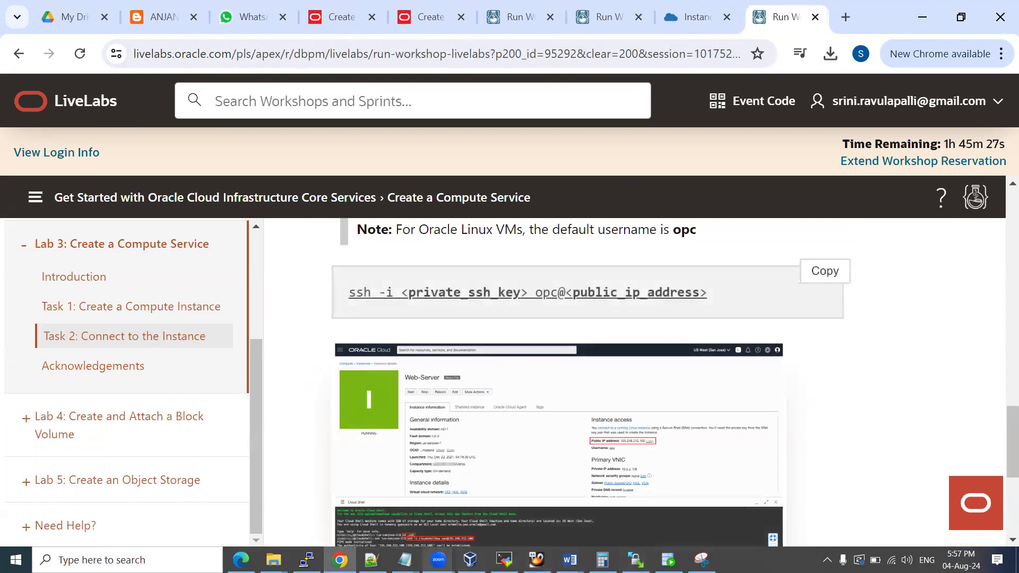
{"action": "mouse_move", "coordinate": [404, 560]}
{"action": "left_click", "coordinate": [618, 504]}
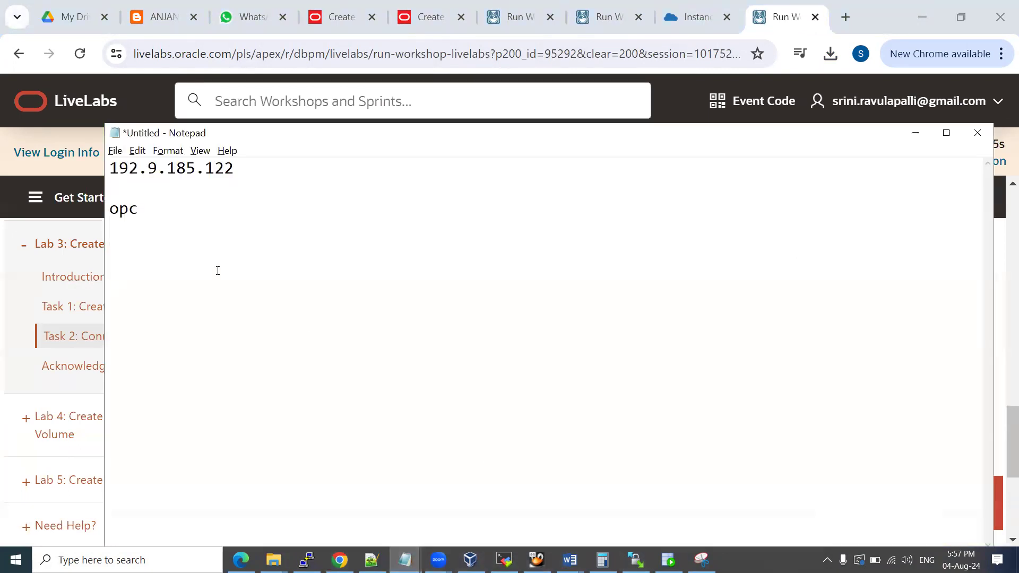
{"action": "left_click", "coordinate": [217, 271]}
{"action": "key", "text": "Return"}
{"action": "key", "text": "ctrl+v"}
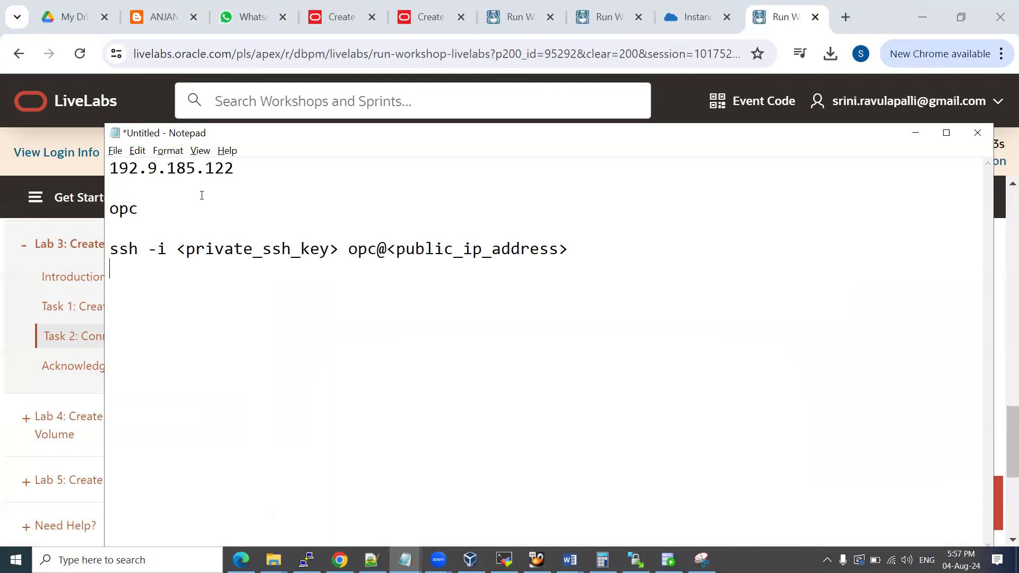
Replace <public_ip_address> in the ssh command with 192.9.185.122 and delete the <private_ssh_key> placeholder
{"action": "left_click_drag", "start_coordinate": [109, 169], "coordinate": [234, 174]}
{"action": "left_click_drag", "start_coordinate": [387, 250], "coordinate": [567, 250]}
{"action": "key", "text": "ctrl+v"}
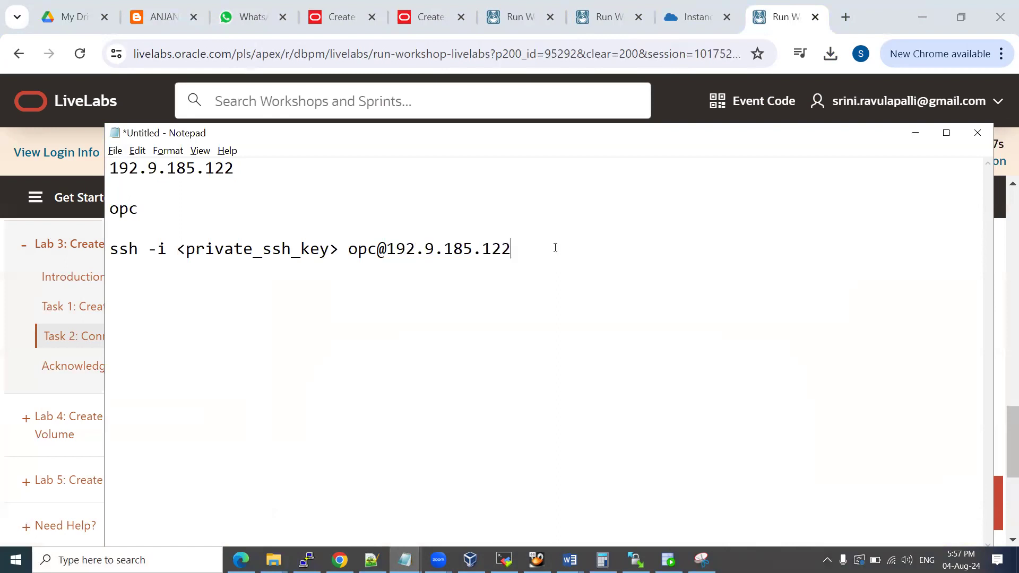
{"action": "left_click_drag", "start_coordinate": [177, 250], "coordinate": [336, 246]}
{"action": "key", "text": "BackSpace"}
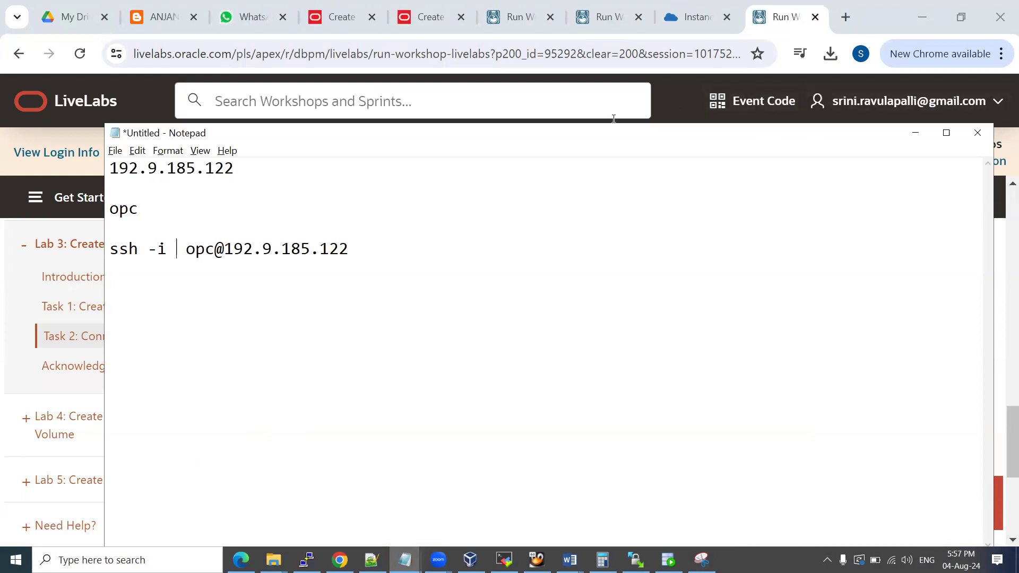
Minimize the note and reopen Cloud Shell from the racs instance page in Chrome
{"action": "left_click", "coordinate": [915, 133]}
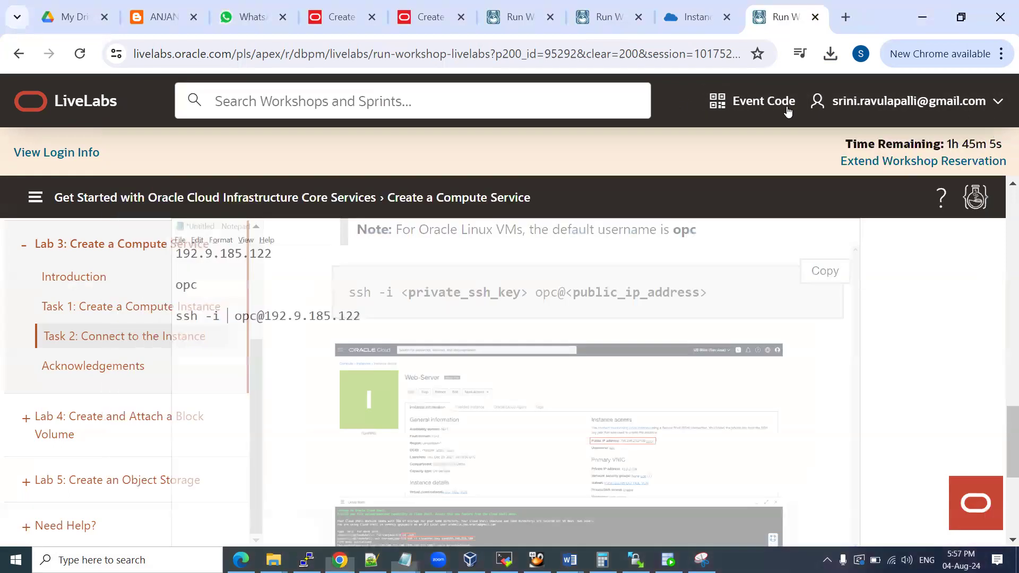
{"action": "left_click", "coordinate": [691, 22]}
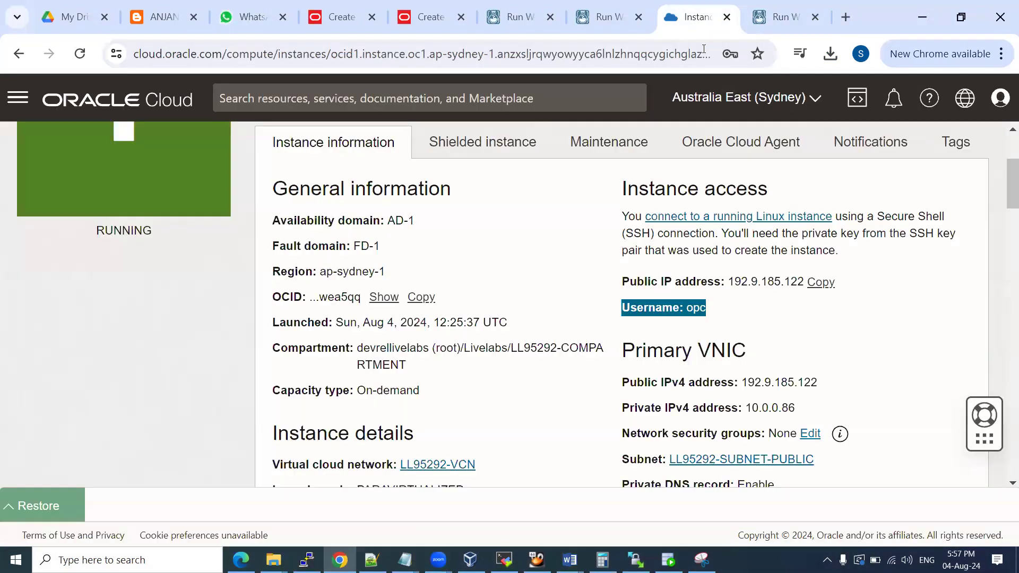
{"action": "left_click", "coordinate": [857, 98]}
{"action": "left_click", "coordinate": [834, 143]}
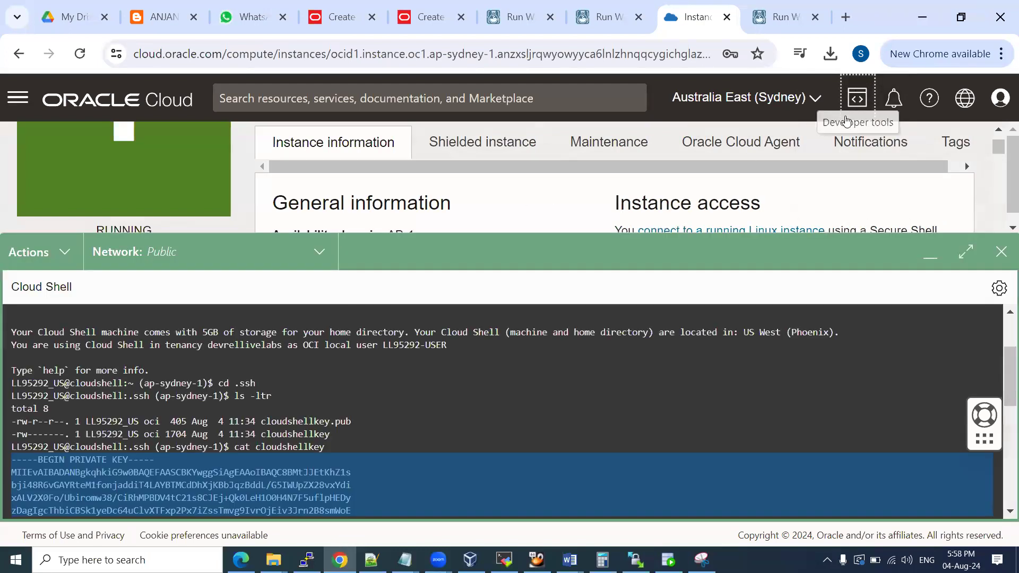
{"action": "left_click", "coordinate": [414, 394]}
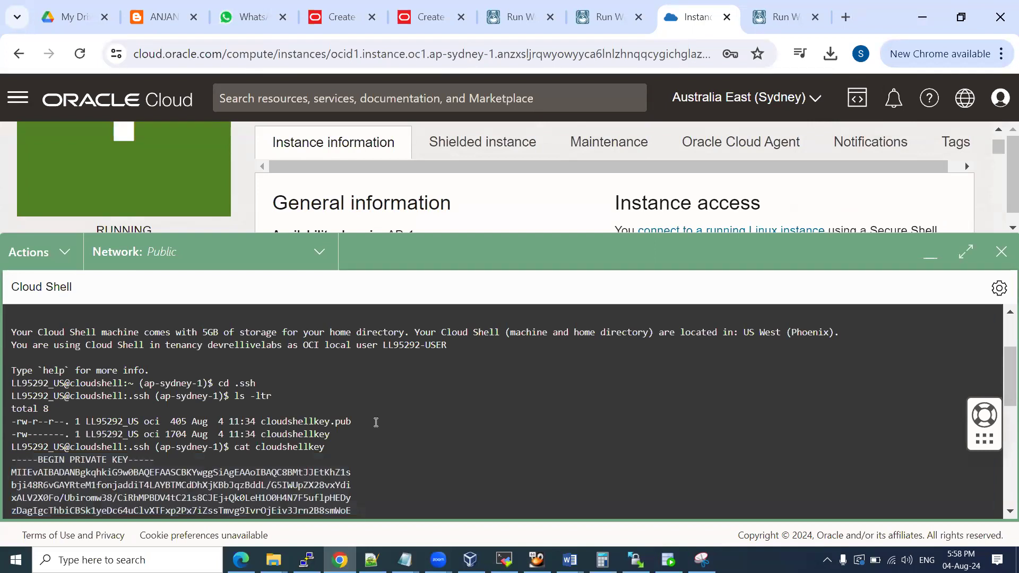
{"action": "left_click", "coordinate": [626, 494]}
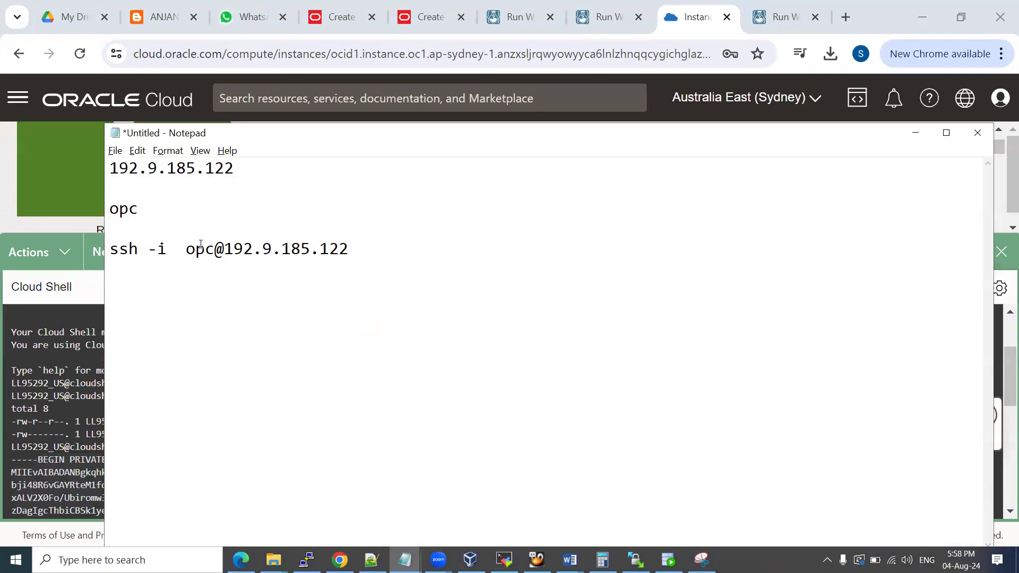
{"action": "key", "text": "ctrl+z"}
{"action": "key", "text": "Delete"}
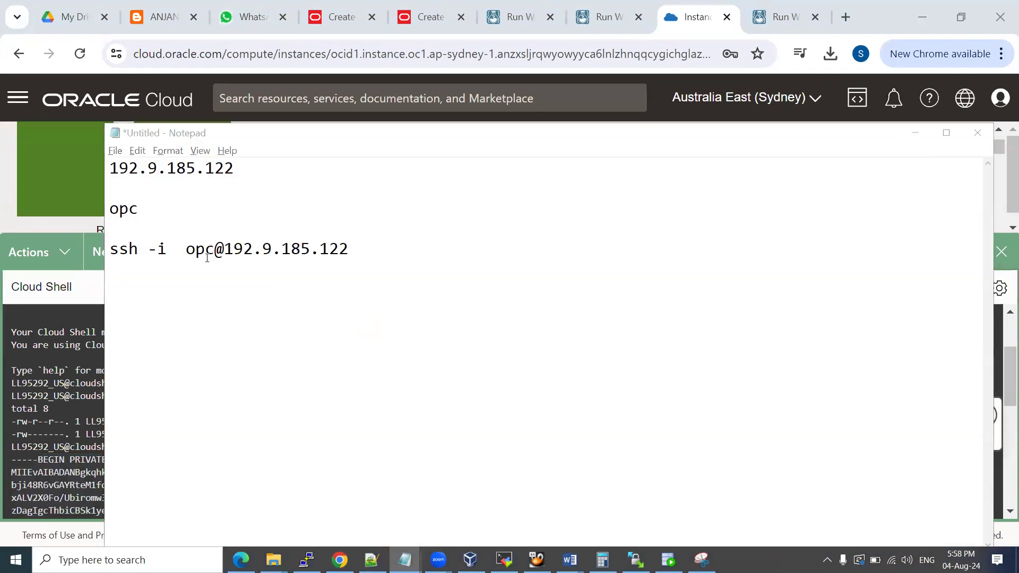
Copy the whole private key from the cloudshellkey output in Cloud Shell and paste it after "ssh -i" in the Notepad command
{"action": "key", "text": "alt+Tab"}
{"action": "scroll", "coordinate": [250, 442], "scroll_direction": "down", "scroll_amount": 1}
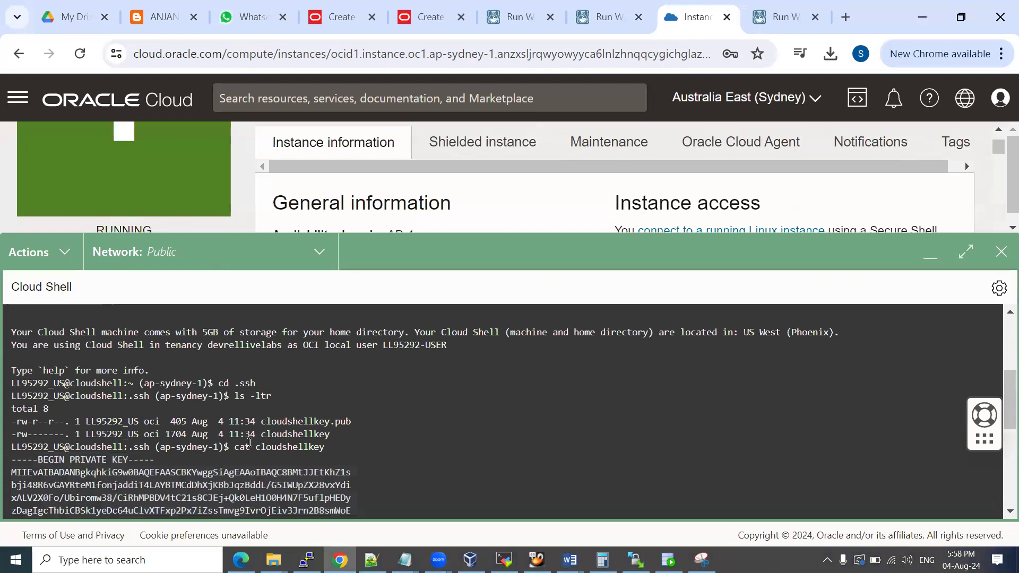
{"action": "left_click_drag", "start_coordinate": [15, 462], "coordinate": [179, 443]}
{"action": "right_click", "coordinate": [210, 372]}
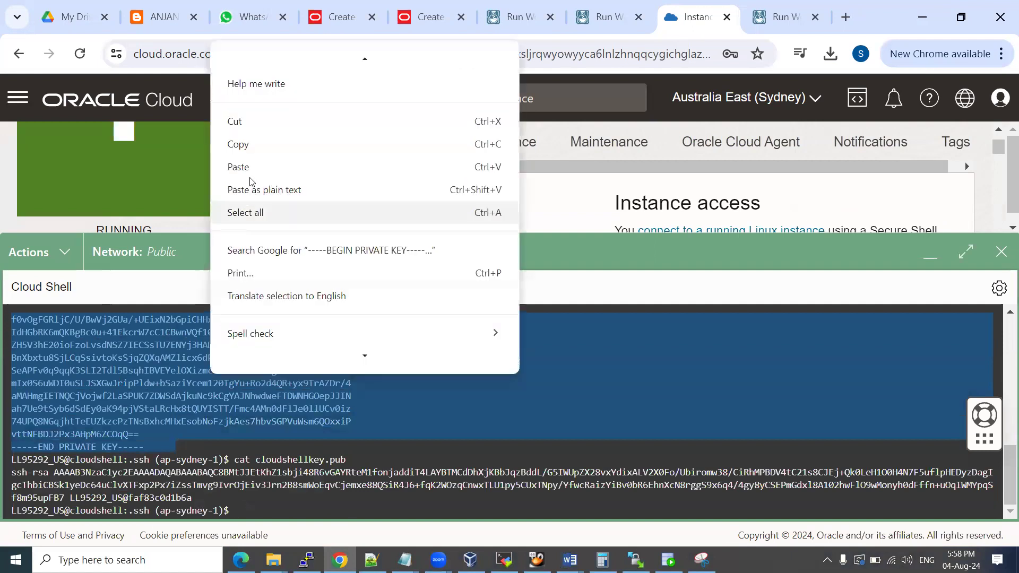
{"action": "left_click", "coordinate": [238, 143]}
{"action": "mouse_move", "coordinate": [405, 559]}
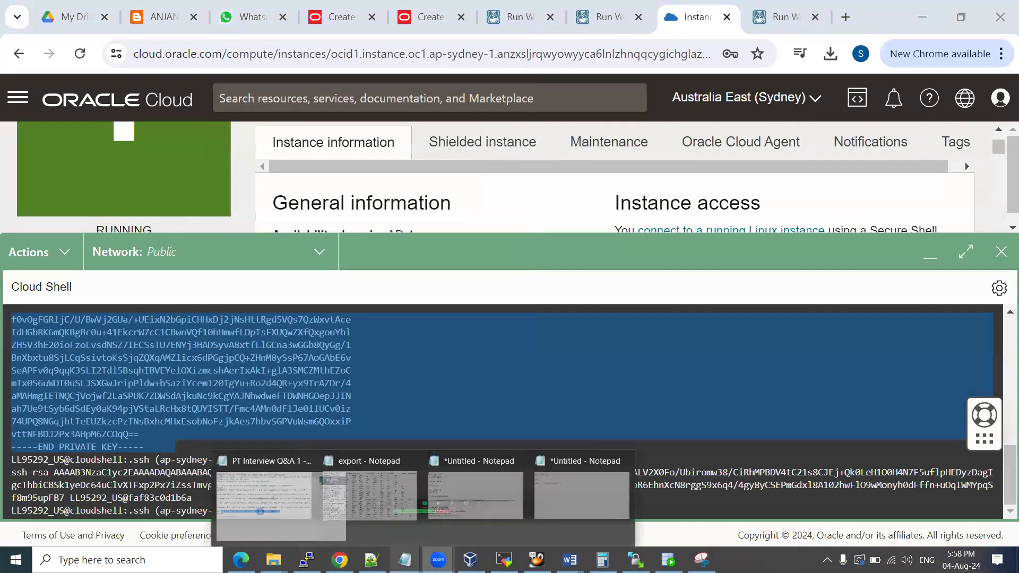
{"action": "left_click", "coordinate": [573, 512]}
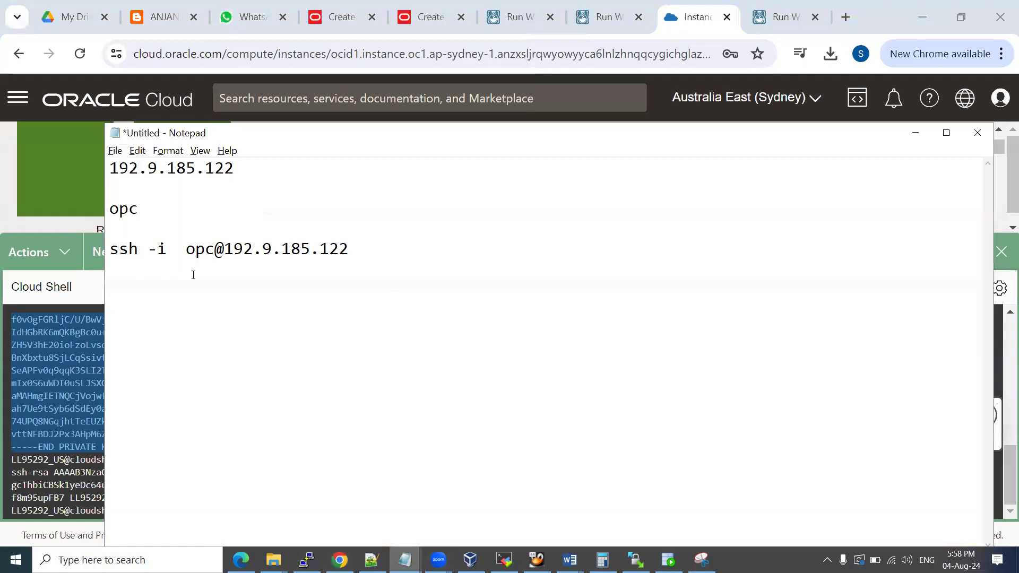
{"action": "key", "text": "ctrl+v"}
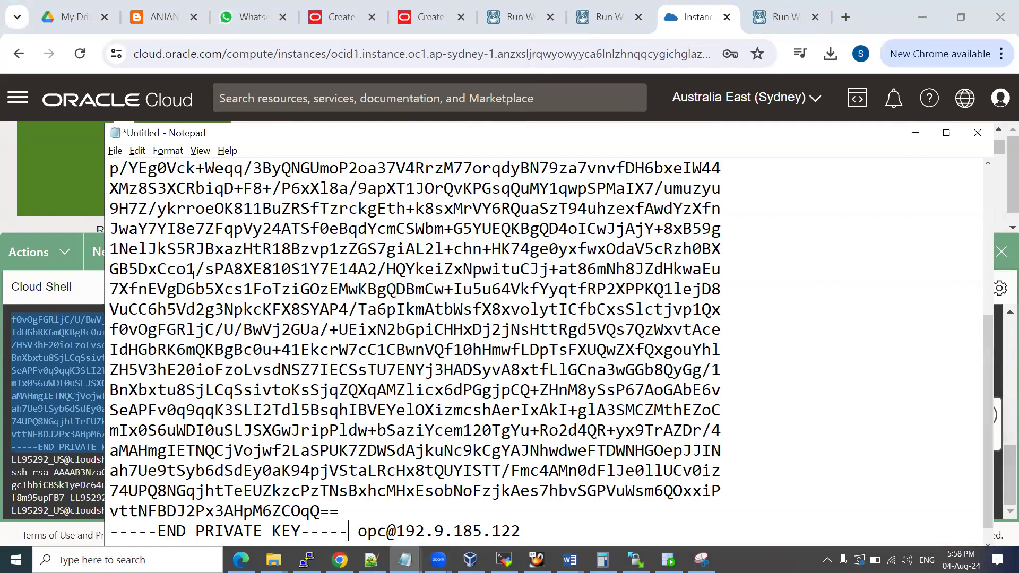
Delete the last character of the pasted private key and select the entire ssh command in the note
{"action": "key", "text": "BackSpace"}
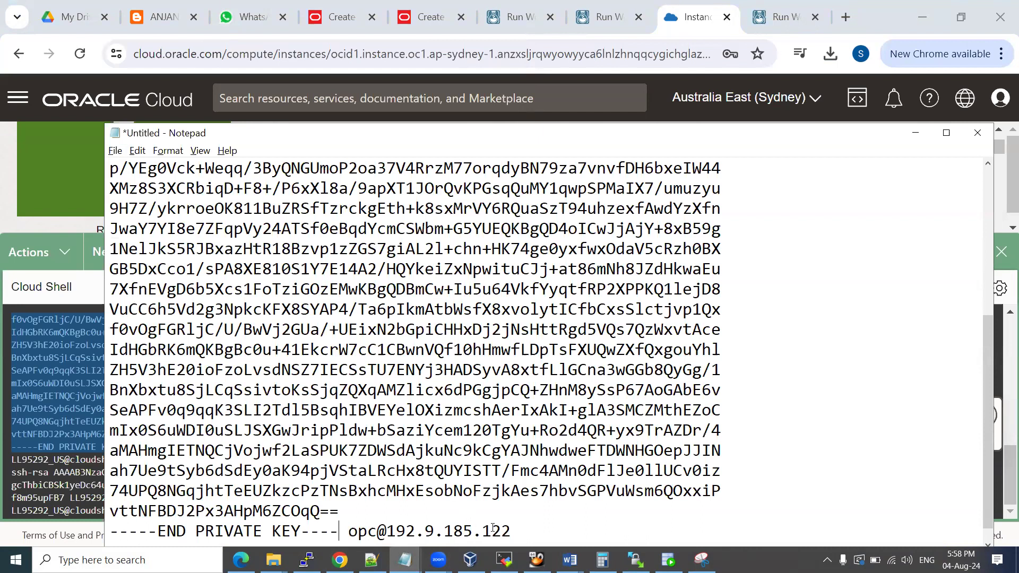
{"action": "left_click_drag", "start_coordinate": [507, 531], "coordinate": [347, 216]}
{"action": "left_click_drag", "start_coordinate": [339, 171], "coordinate": [110, 249]}
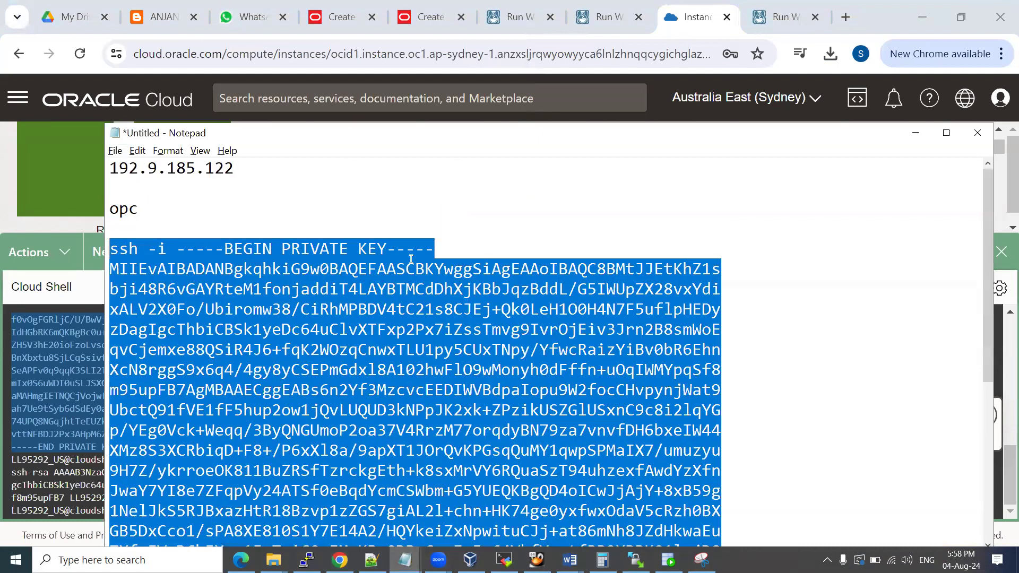
Switch to the LiveLabs workshop page in Chrome and enlarge the example screenshot below the Task 2 ssh command
{"action": "key", "text": "alt+Tab"}
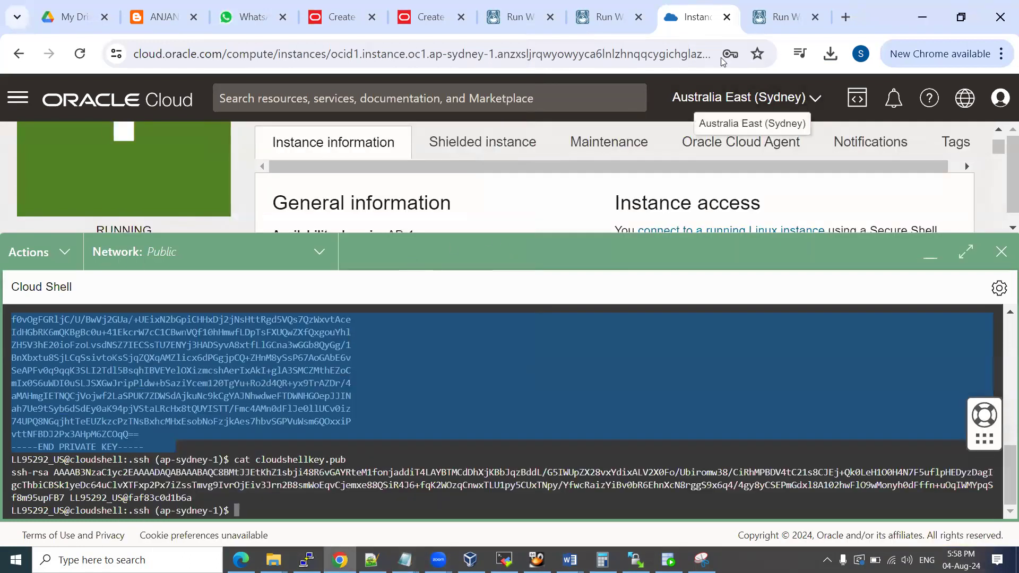
{"action": "left_click", "coordinate": [783, 20]}
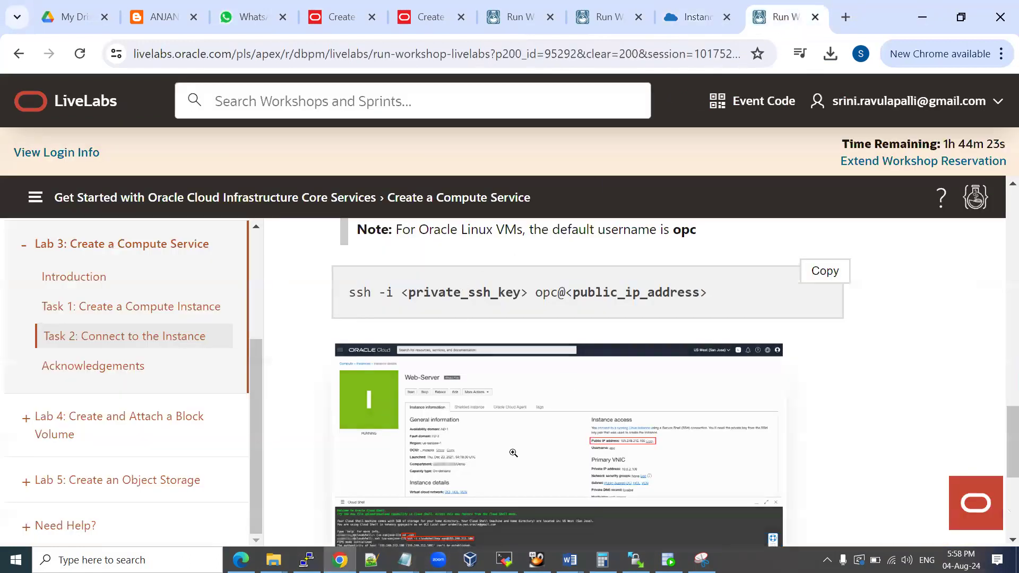
{"action": "scroll", "coordinate": [516, 453], "scroll_direction": "down", "scroll_amount": 3}
{"action": "left_click", "coordinate": [474, 365]}
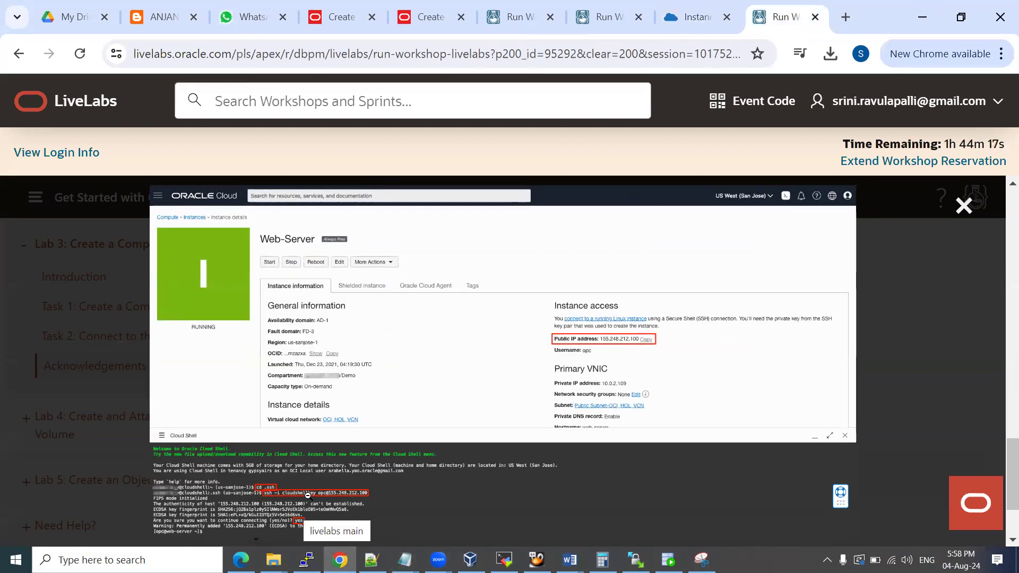
{"action": "key", "text": "alt+Tab"}
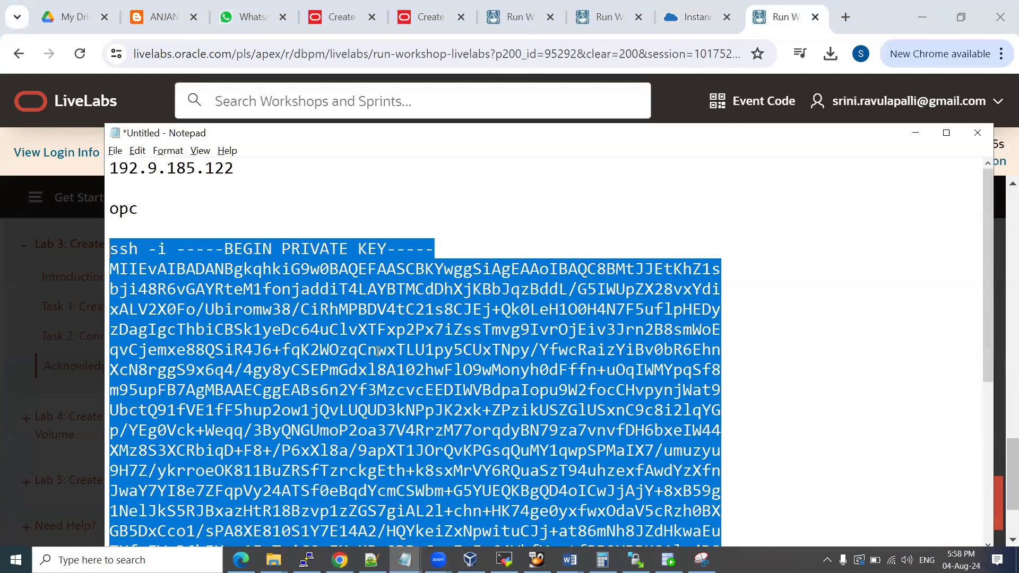
{"action": "left_click", "coordinate": [271, 351]}
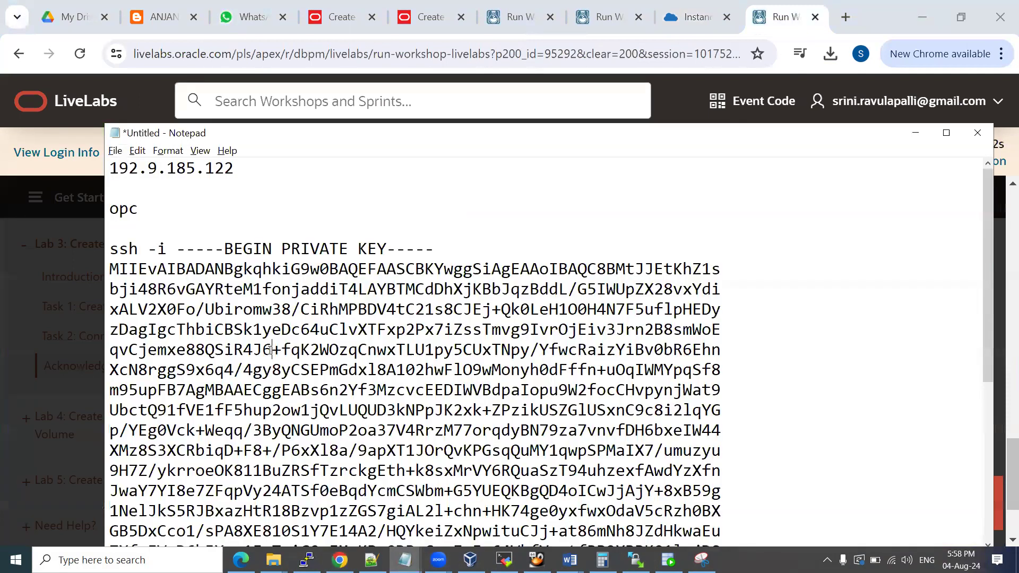
{"action": "left_click_drag", "start_coordinate": [176, 248], "coordinate": [201, 532]}
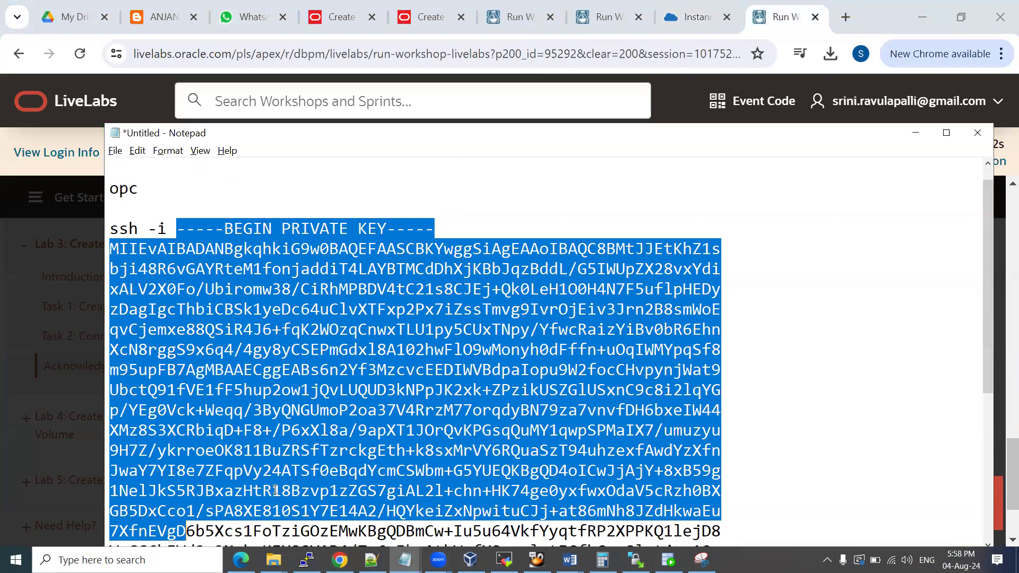
{"action": "left_click_drag", "start_coordinate": [344, 510], "coordinate": [341, 511]}
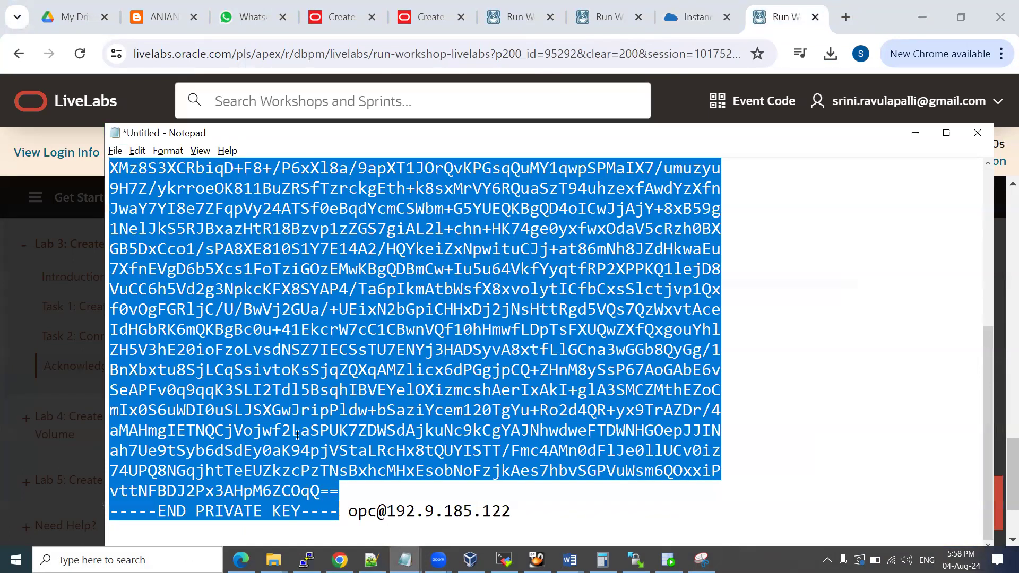
{"action": "key", "text": "Delete"}
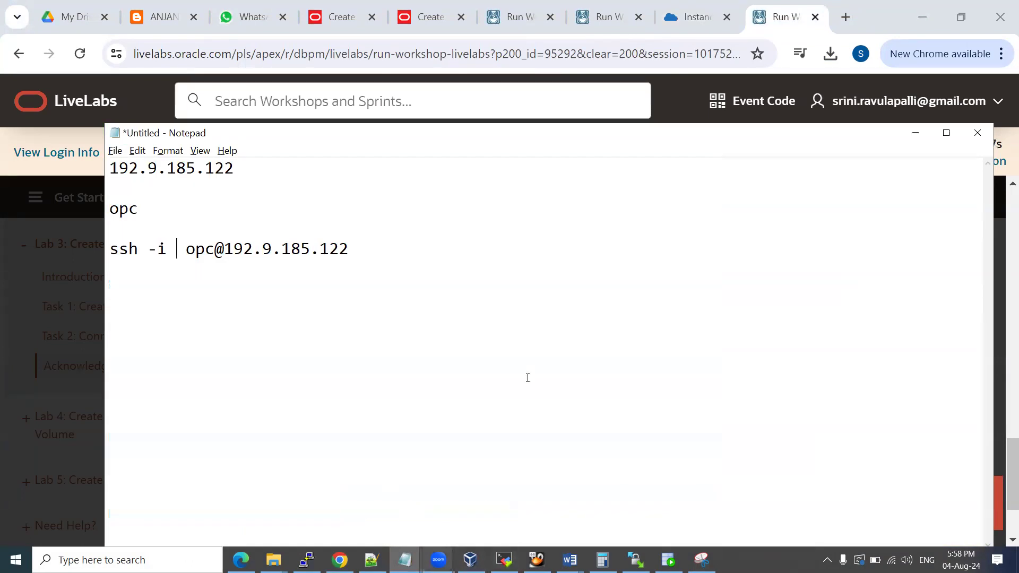
Return to Cloud Shell on the instance page, list the .ssh folder's files and clear the terminal
{"action": "left_click", "coordinate": [688, 20]}
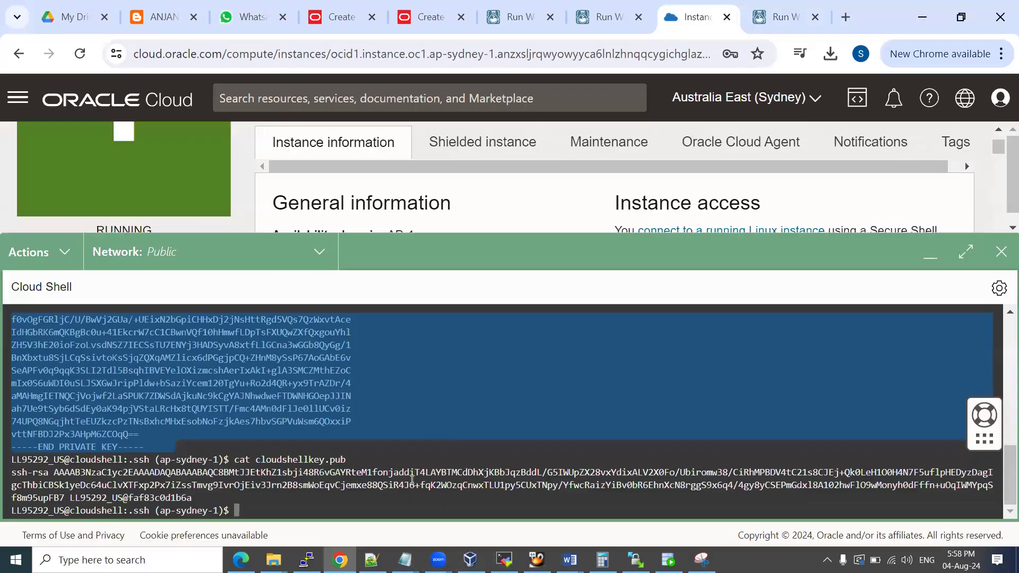
{"action": "left_click", "coordinate": [315, 471]}
{"action": "type", "text": "ls"}
{"action": "key", "text": "Return"}
{"action": "type", "text": "c"}
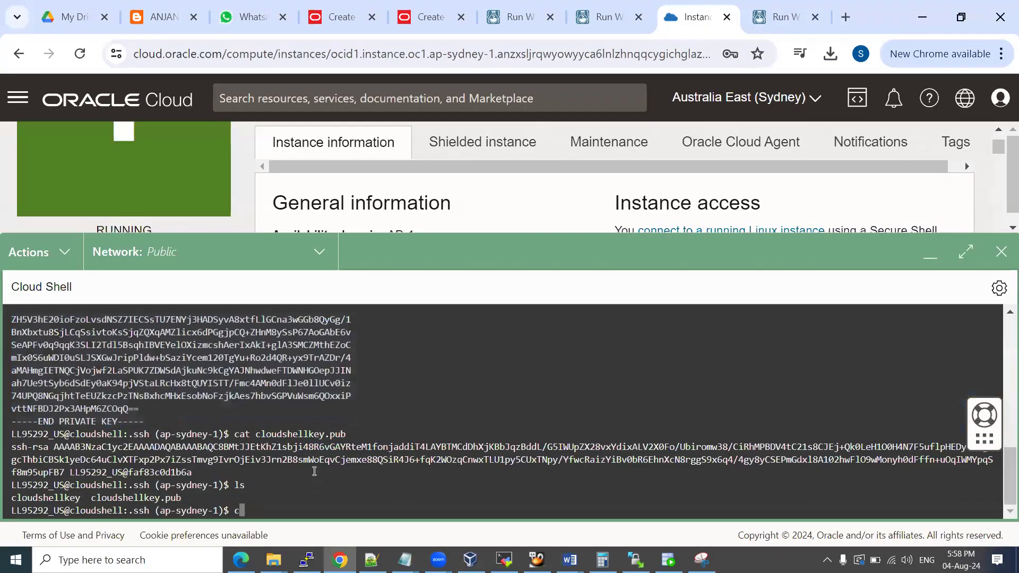
{"action": "type", "text": "lear"}
{"action": "key", "text": "Return"}
{"action": "key", "text": "Return"}
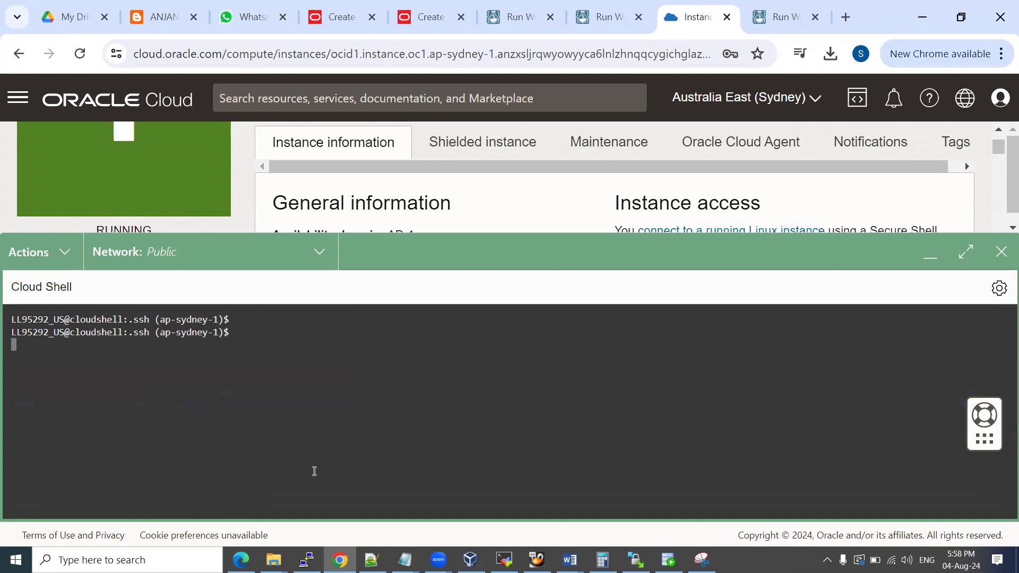
List the .ssh files again, copy the file name cloudshellkey and paste it after "ssh -i" in the Notepad command
{"action": "type", "text": "ls"}
{"action": "key", "text": "Return"}
{"action": "double_click", "coordinate": [71, 369]}
{"action": "right_click", "coordinate": [71, 370]}
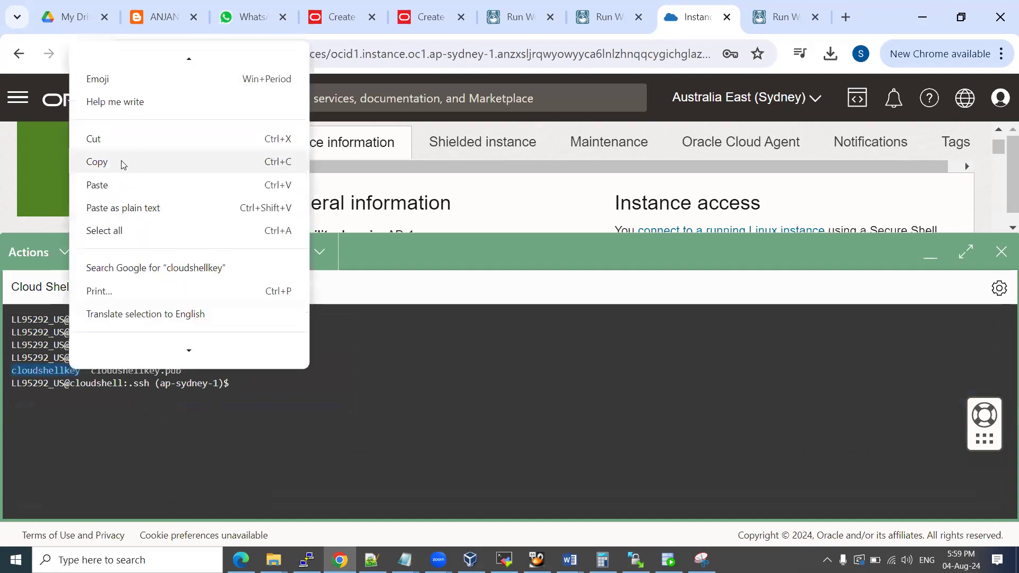
{"action": "left_click", "coordinate": [122, 162]}
{"action": "mouse_move", "coordinate": [405, 560]}
{"action": "left_click", "coordinate": [621, 504]}
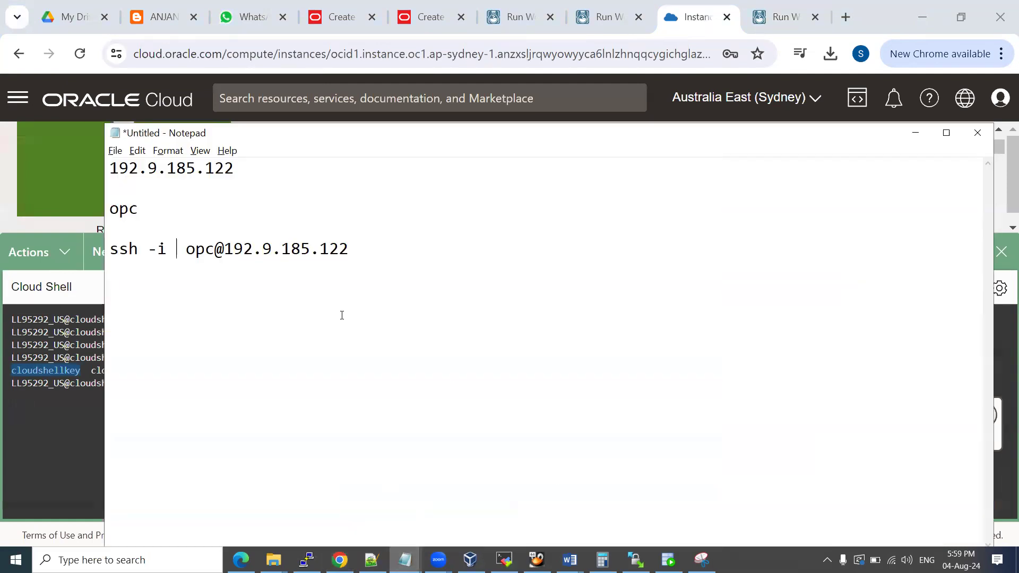
{"action": "key", "text": "ctrl+v"}
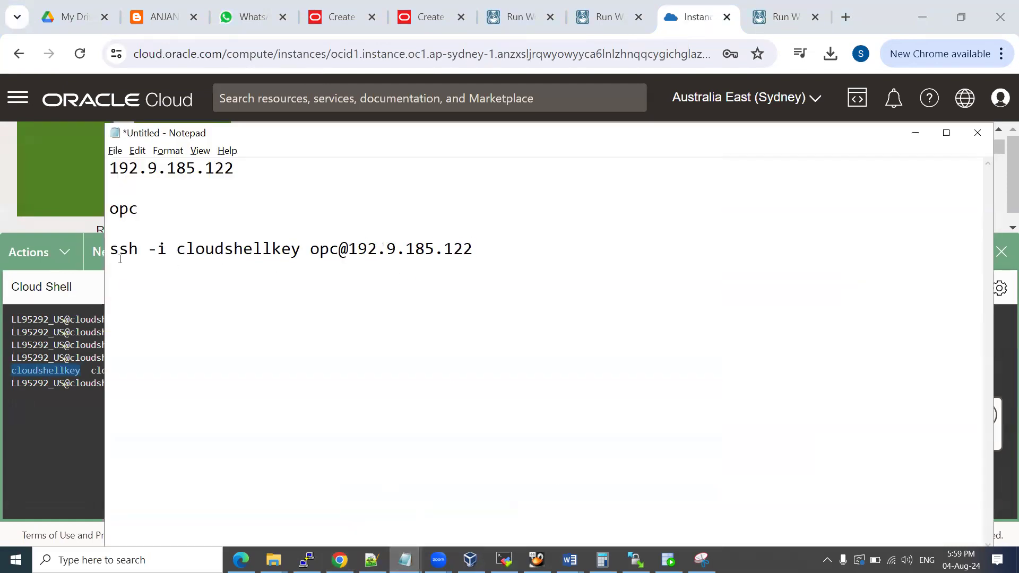
{"action": "triple_click", "coordinate": [119, 259]}
{"action": "key", "text": "alt+Tab"}
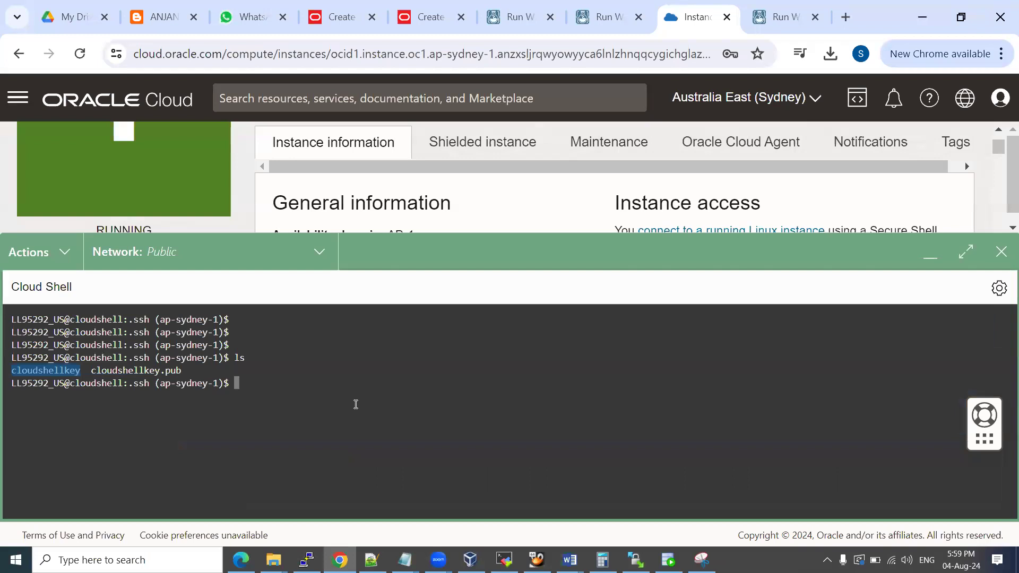
{"action": "left_click", "coordinate": [329, 400]}
{"action": "right_click", "coordinate": [330, 400]}
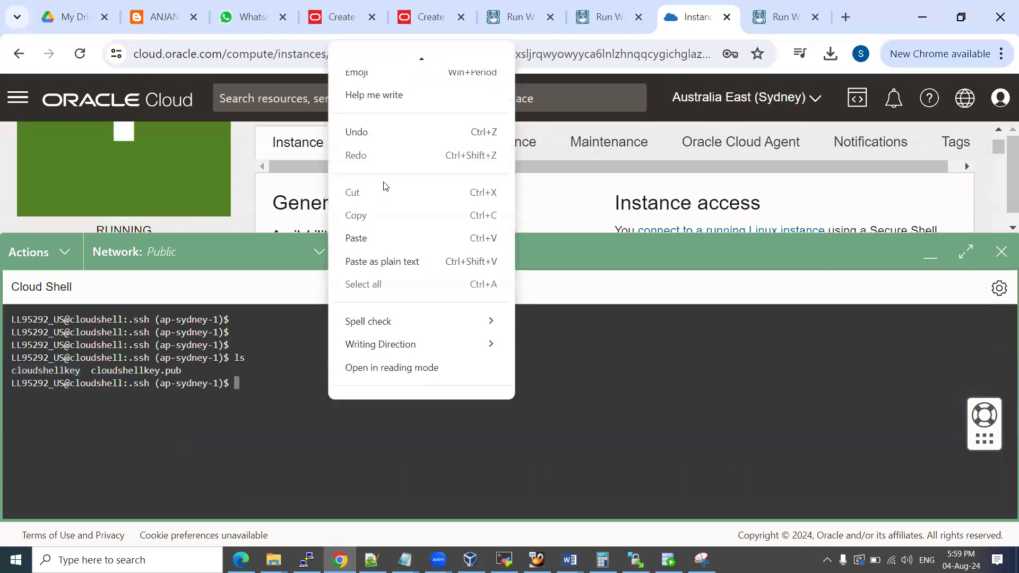
{"action": "left_click", "coordinate": [359, 238]}
{"action": "key", "text": "Return"}
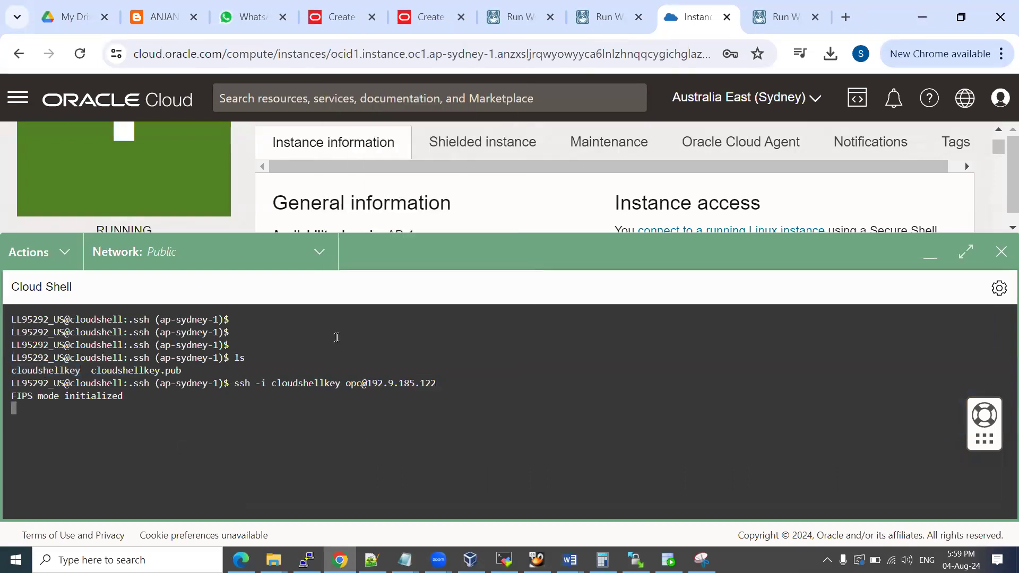
{"action": "type", "text": "yes"}
{"action": "key", "text": "Return"}
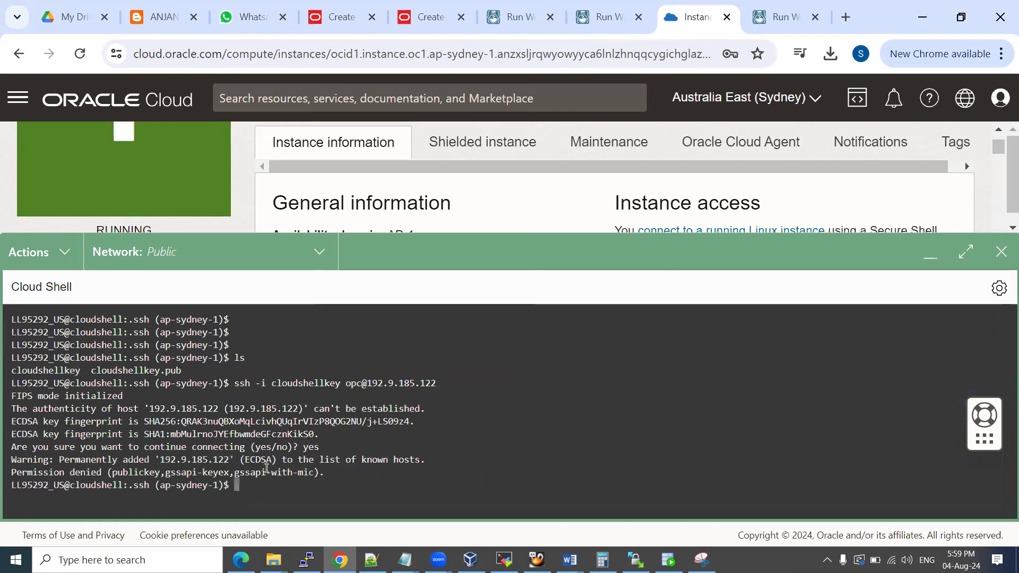
Compare the ssh output with the workshop's example screenshot and the command in Notepad, returning to Cloud Shell
{"action": "left_click_drag", "start_coordinate": [69, 472], "coordinate": [227, 472]}
{"action": "left_click", "coordinate": [228, 473]}
{"action": "left_click", "coordinate": [780, 17]}
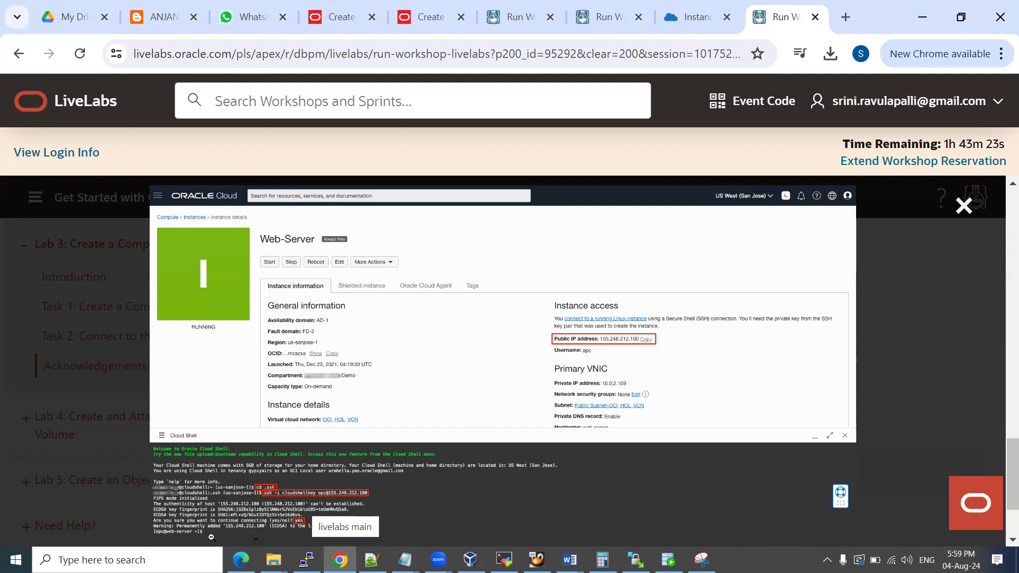
{"action": "key", "text": "alt+Tab"}
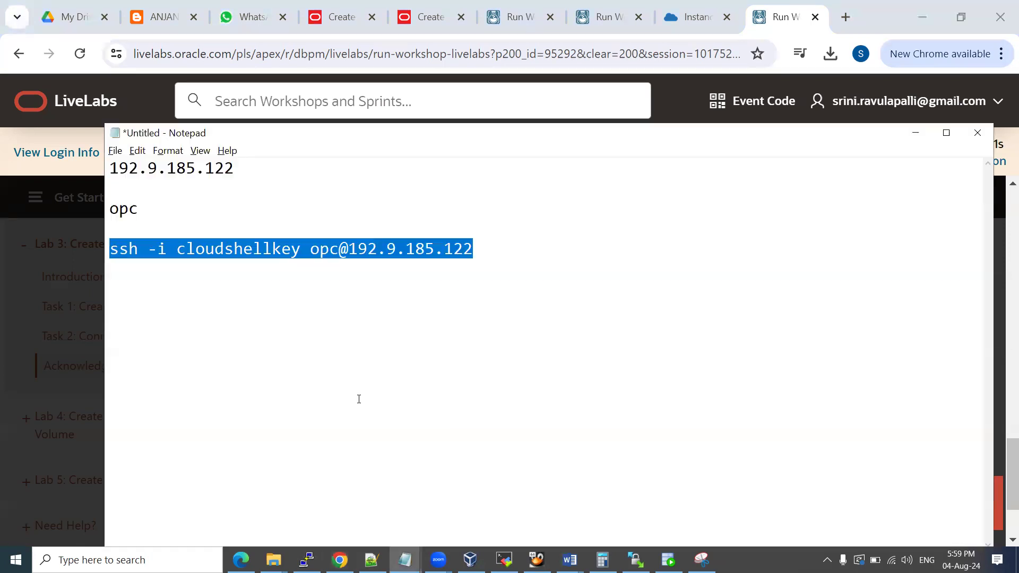
{"action": "key", "text": "alt+Tab"}
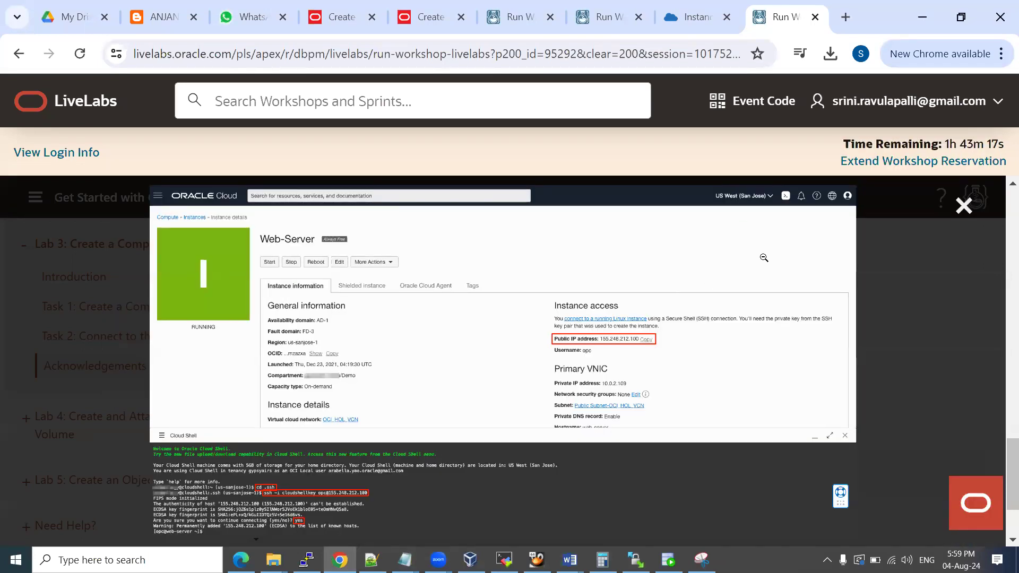
{"action": "left_click", "coordinate": [690, 17]}
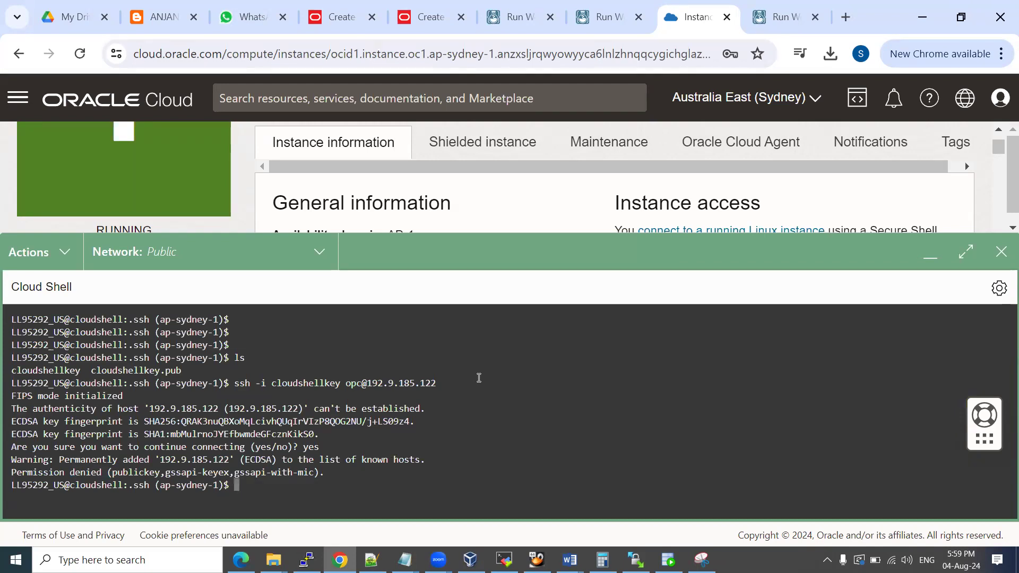
List the .ssh files in detail, print the working directory and display the contents of known_hosts
{"action": "type", "text": "ls -ltr"}
{"action": "key", "text": "Return"}
{"action": "type", "text": "pwd"}
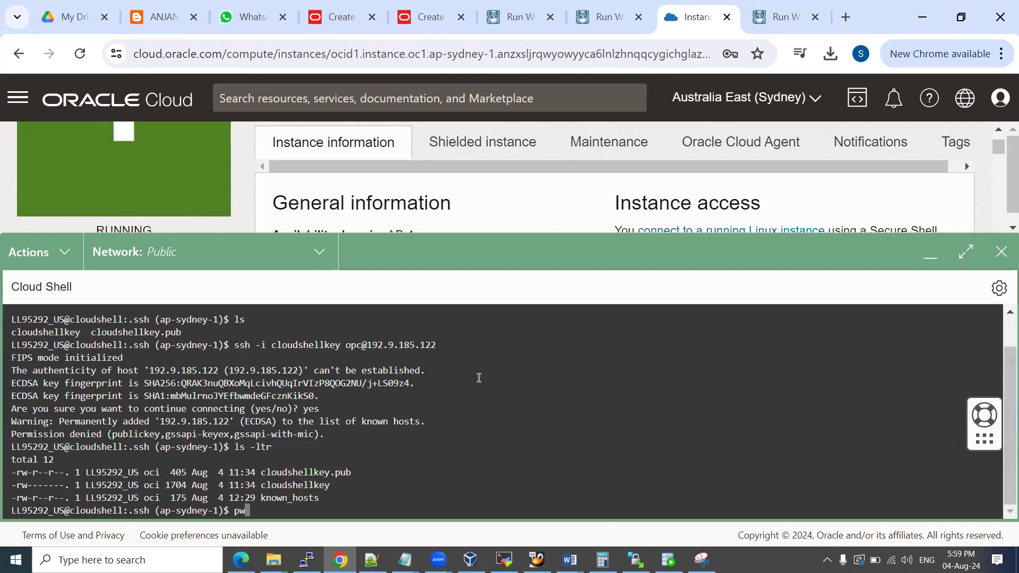
{"action": "key", "text": "Return"}
{"action": "type", "text": "ls -ltr"}
{"action": "key", "text": "Return"}
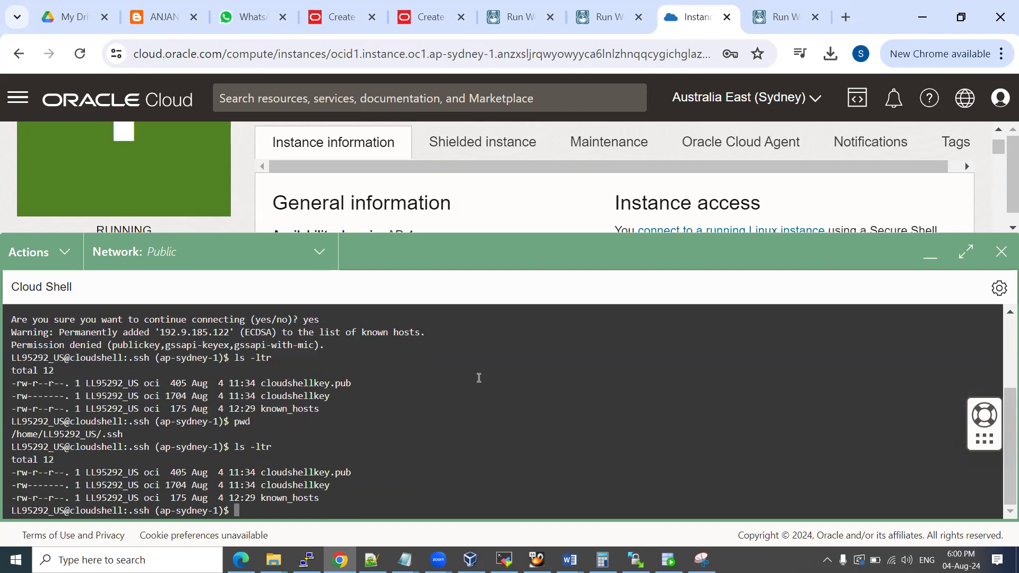
{"action": "type", "text": "cat kno"}
{"action": "key", "text": "Tab"}
{"action": "key", "text": "Return"}
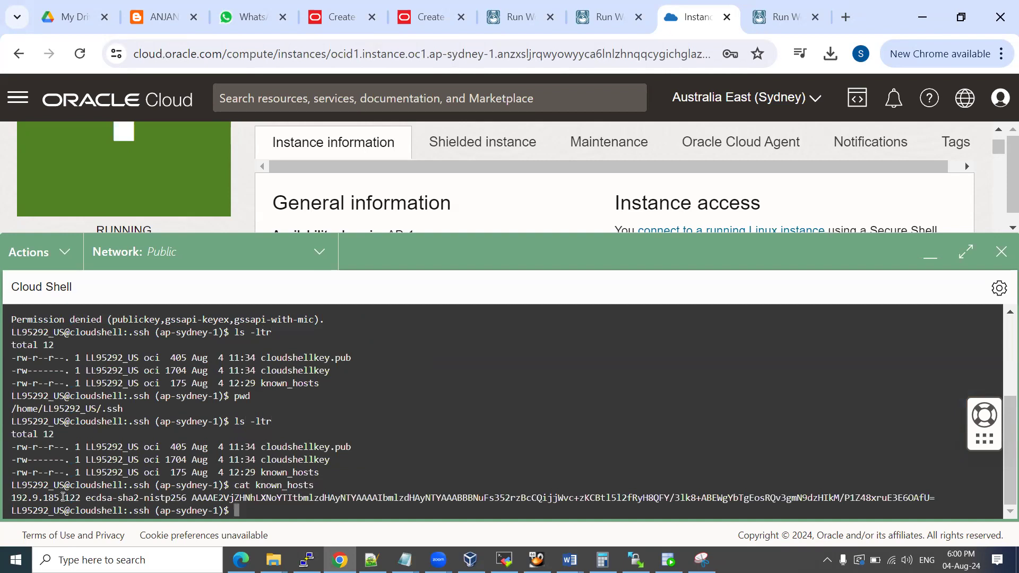
Minimize Cloud Shell, copy the instance's public IP address from the Instance access details and restore Cloud Shell
{"action": "left_click", "coordinate": [595, 18]}
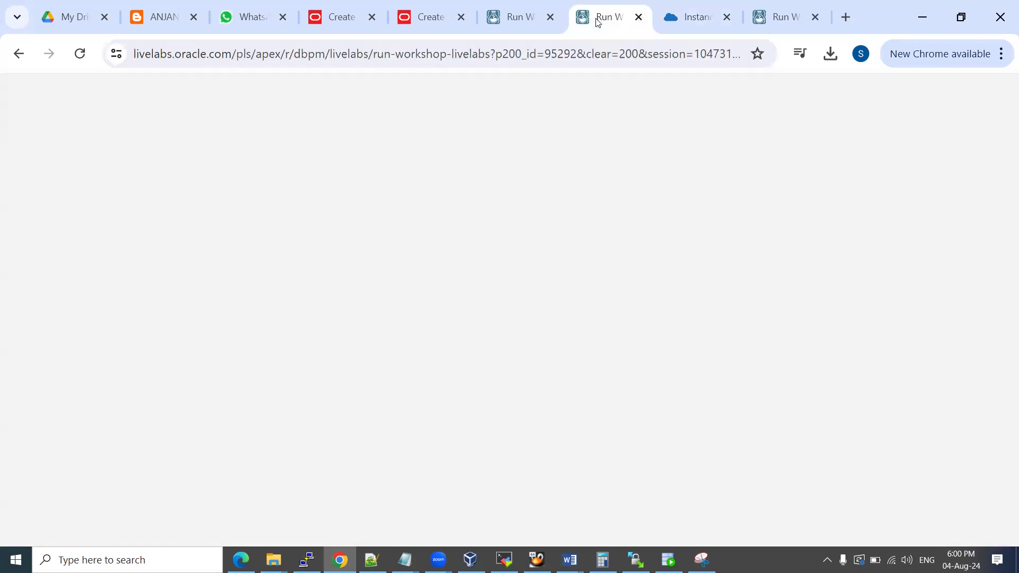
{"action": "left_click", "coordinate": [684, 18]}
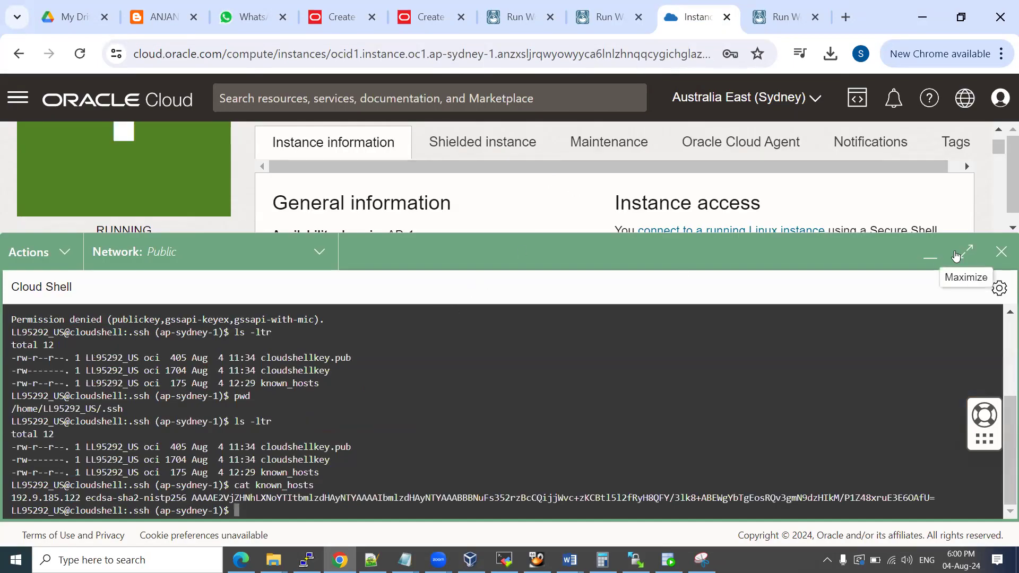
{"action": "left_click", "coordinate": [930, 256]}
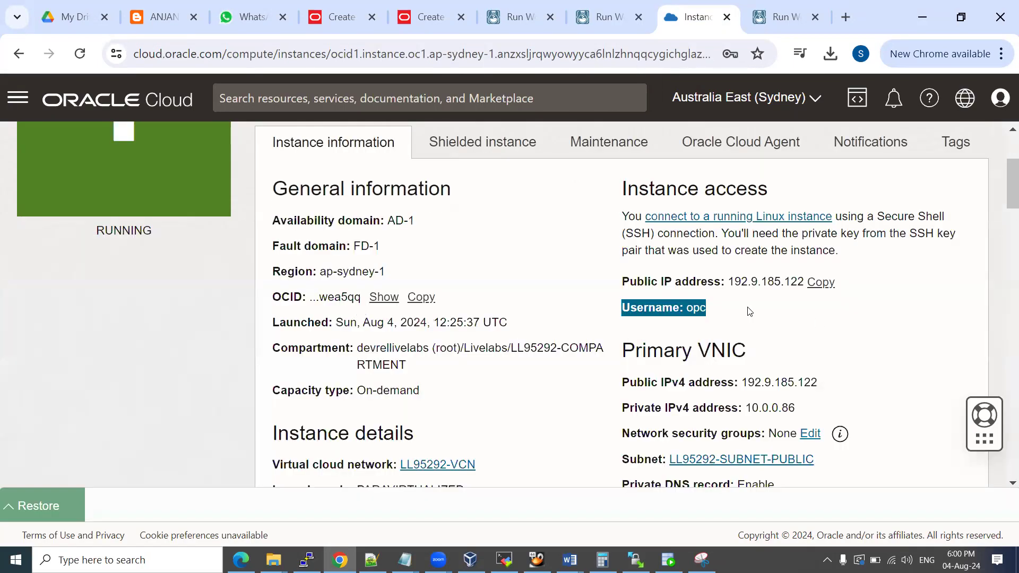
{"action": "left_click", "coordinate": [825, 285]}
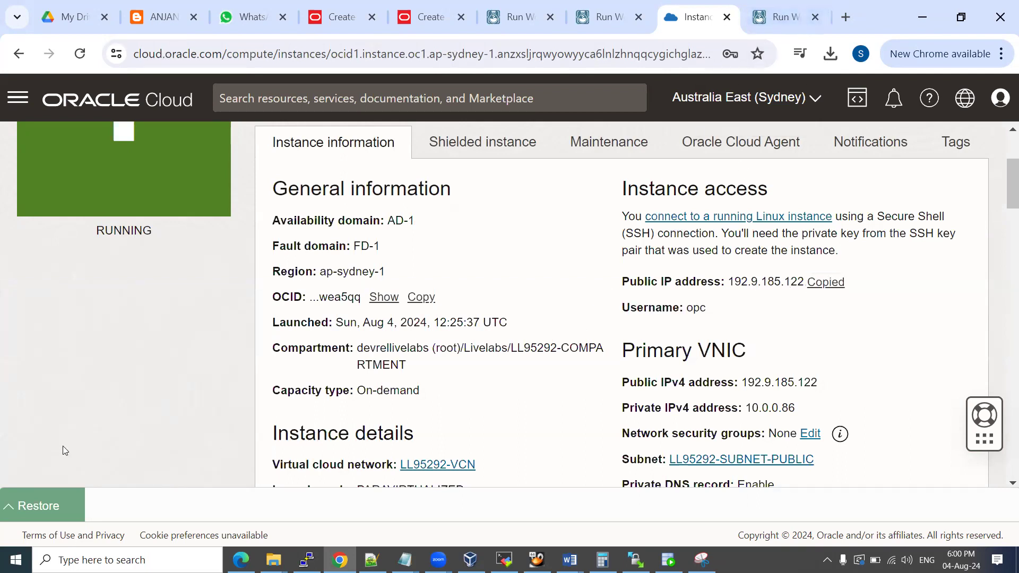
{"action": "left_click", "coordinate": [31, 506]}
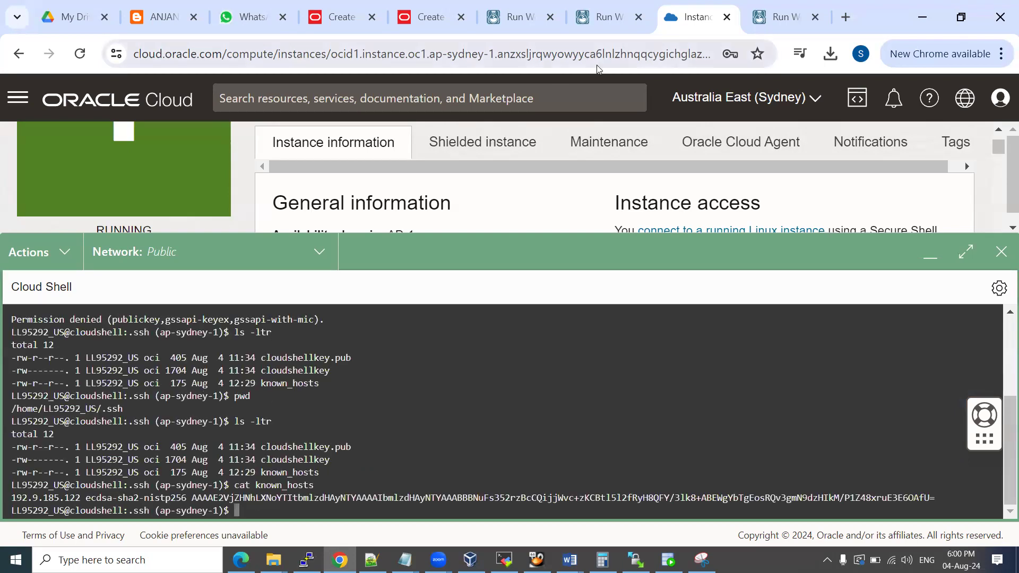
Check the file system disk usage in Cloud Shell with df -kh
{"action": "left_click_drag", "start_coordinate": [262, 471], "coordinate": [308, 471]}
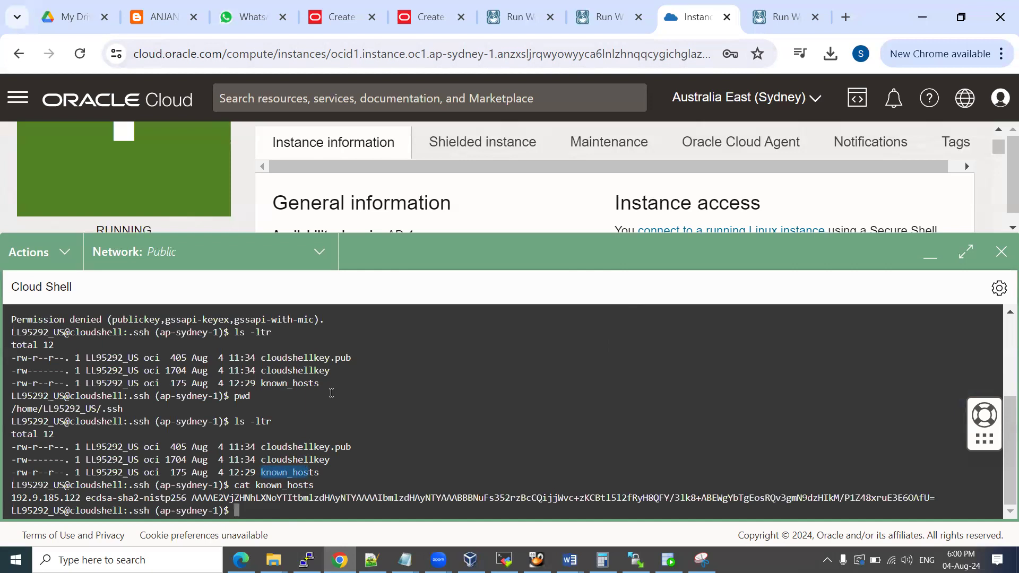
{"action": "type", "text": "df -kh"}
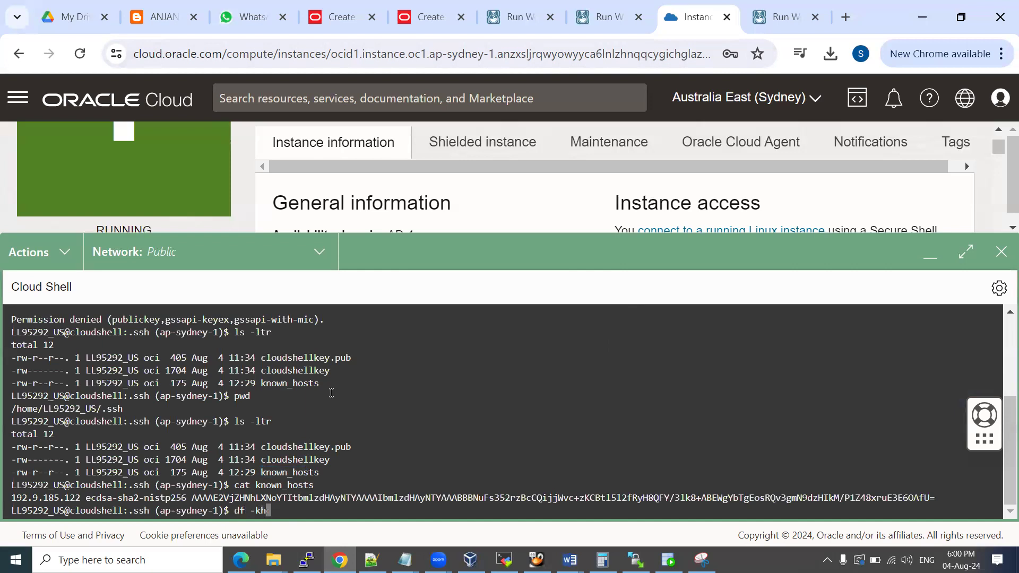
{"action": "key", "text": "Return"}
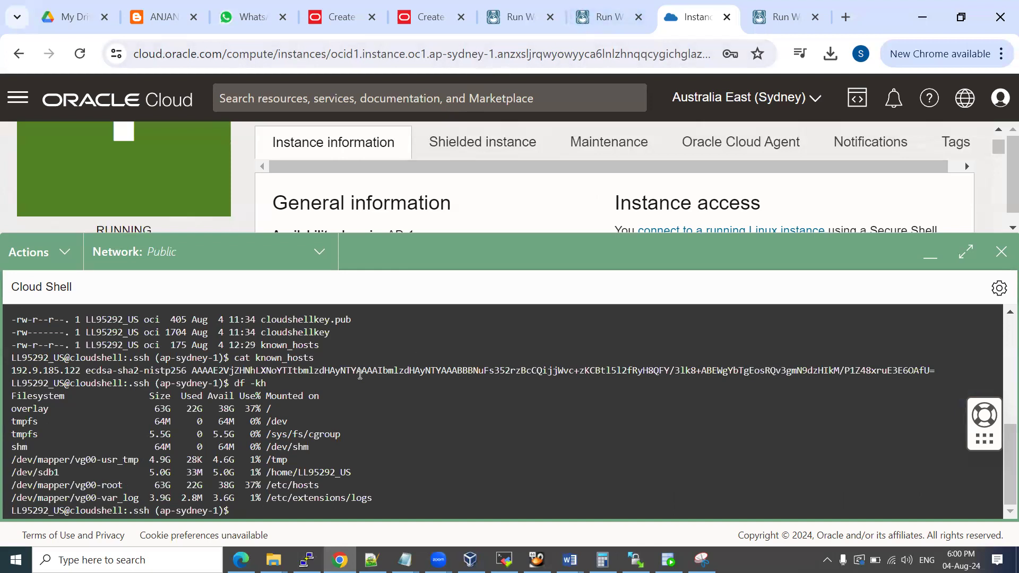
Display the Cloud Shell command history with the history command
{"action": "type", "text": "histoy"}
{"action": "key", "text": "BackSpace"}
{"action": "type", "text": "ry"}
{"action": "key", "text": "Return"}
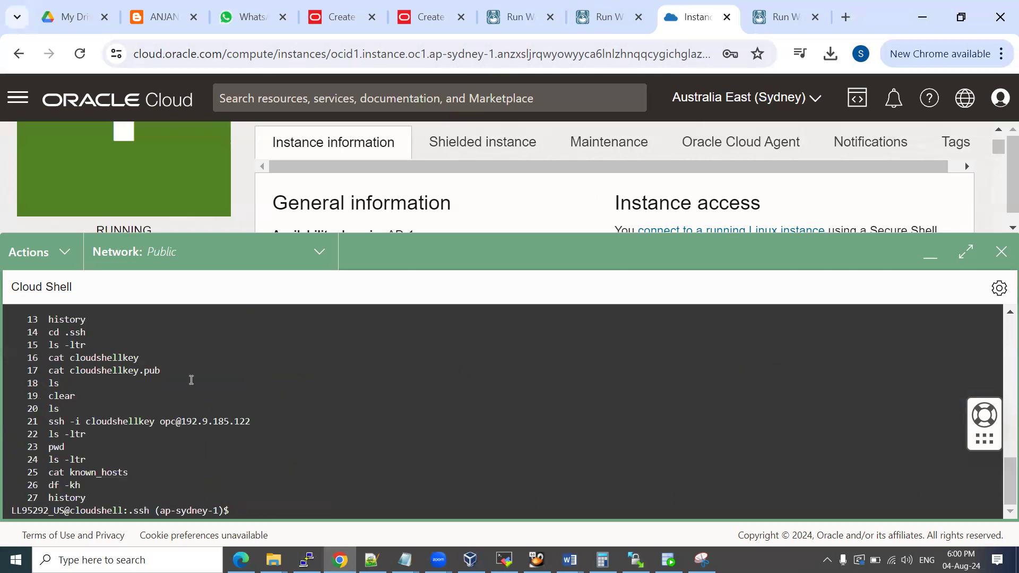
Replace the ssh-rsa public key text at the end of Document1 in Word with the copied screenshot of the Cloud Shell history
{"action": "mouse_move", "coordinate": [569, 558]}
{"action": "left_click", "coordinate": [627, 515]}
{"action": "left_click_drag", "start_coordinate": [561, 479], "coordinate": [286, 314]}
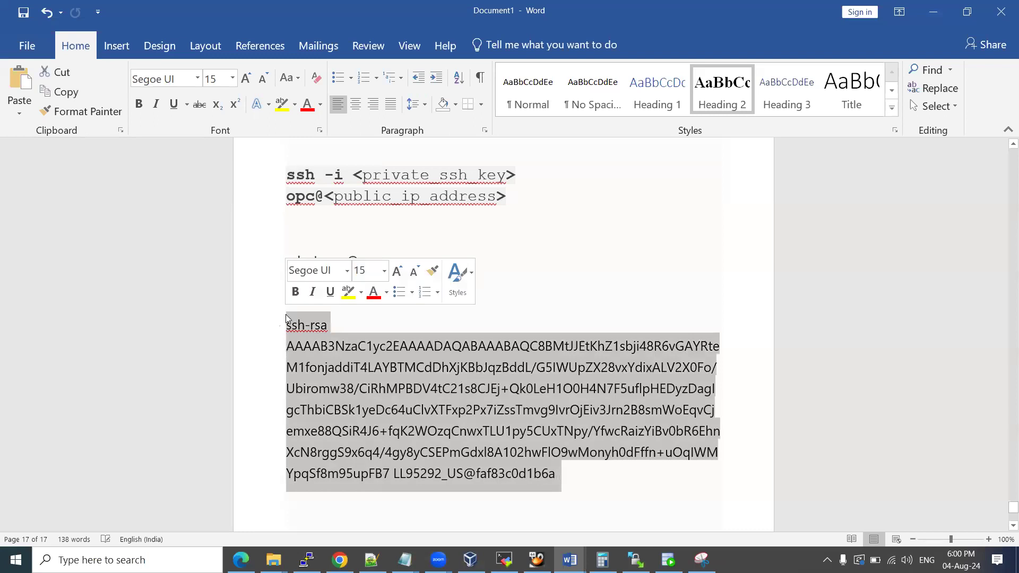
{"action": "key", "text": "Delete"}
{"action": "key", "text": "ctrl+v"}
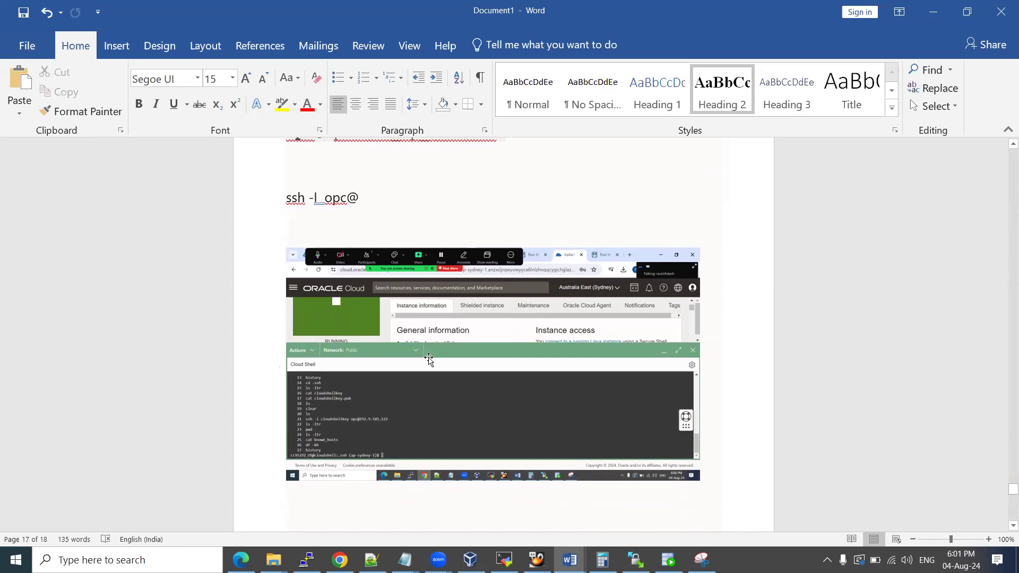
Switch back to Chrome, minimize Cloud Shell and return to the start of the racs instance details page
{"action": "left_click", "coordinate": [340, 560]}
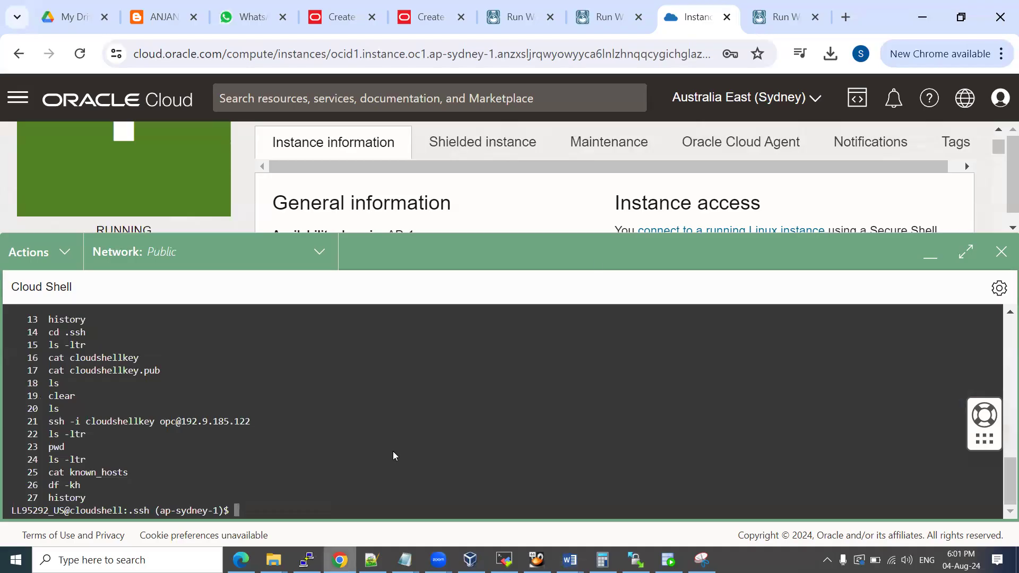
{"action": "left_click", "coordinate": [930, 256]}
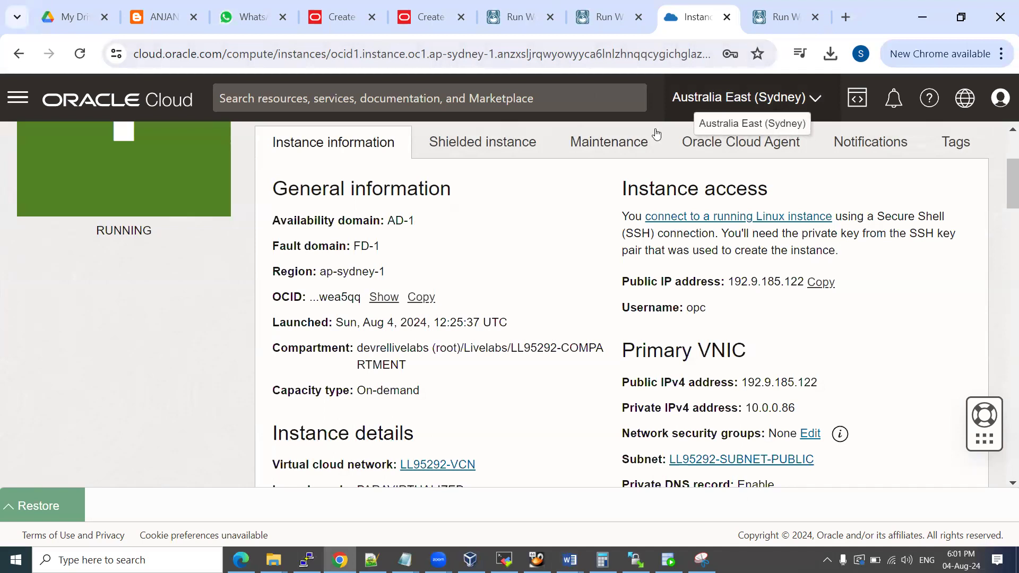
{"action": "scroll", "coordinate": [382, 249], "scroll_direction": "up", "scroll_amount": 3}
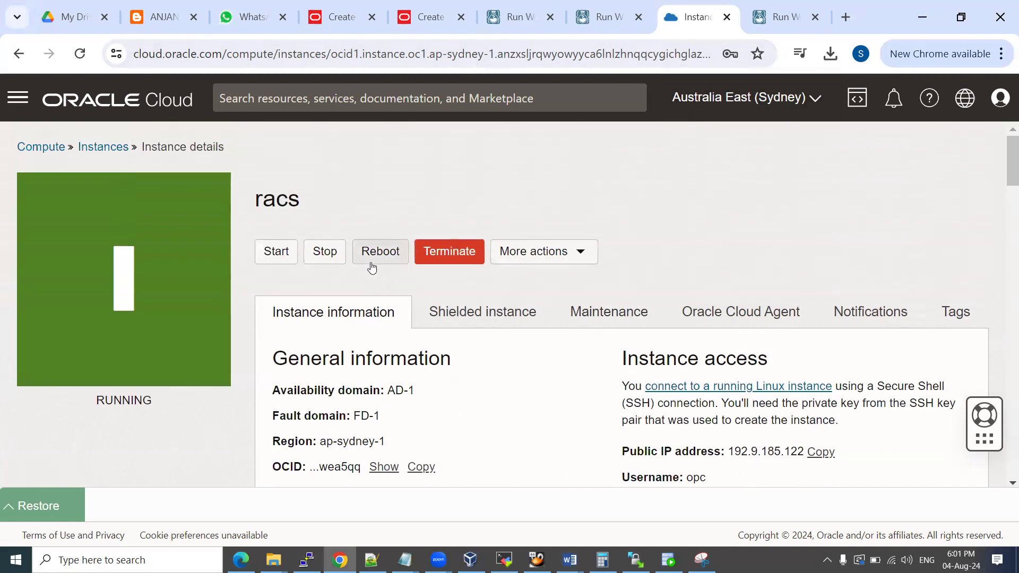
Go to the LiveLabs workshop page, collapse Lab 2 and open Lab 4: Create and Attach a Block Volume
{"action": "left_click", "coordinate": [608, 24]}
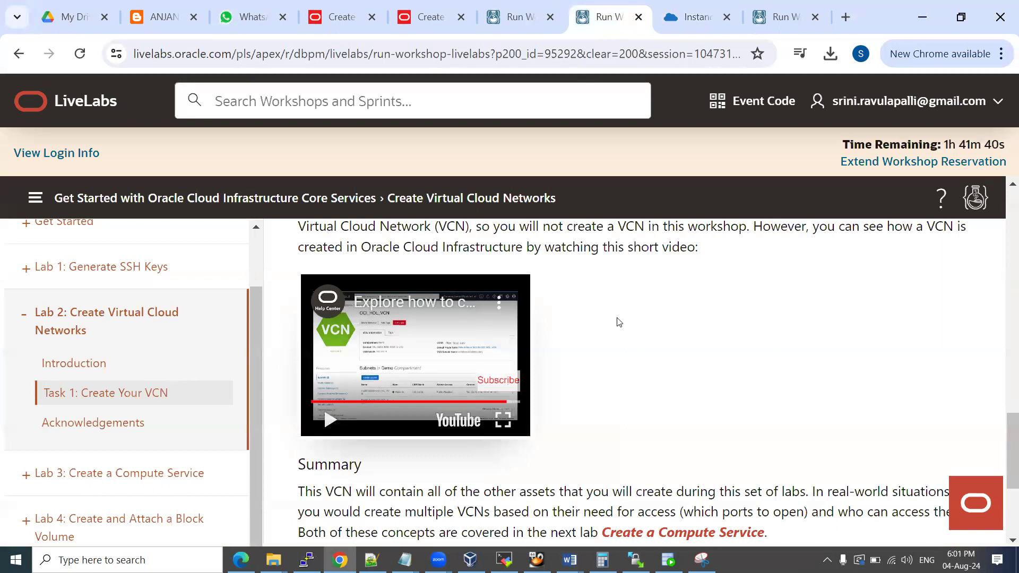
{"action": "scroll", "coordinate": [619, 322], "scroll_direction": "down", "scroll_amount": 2}
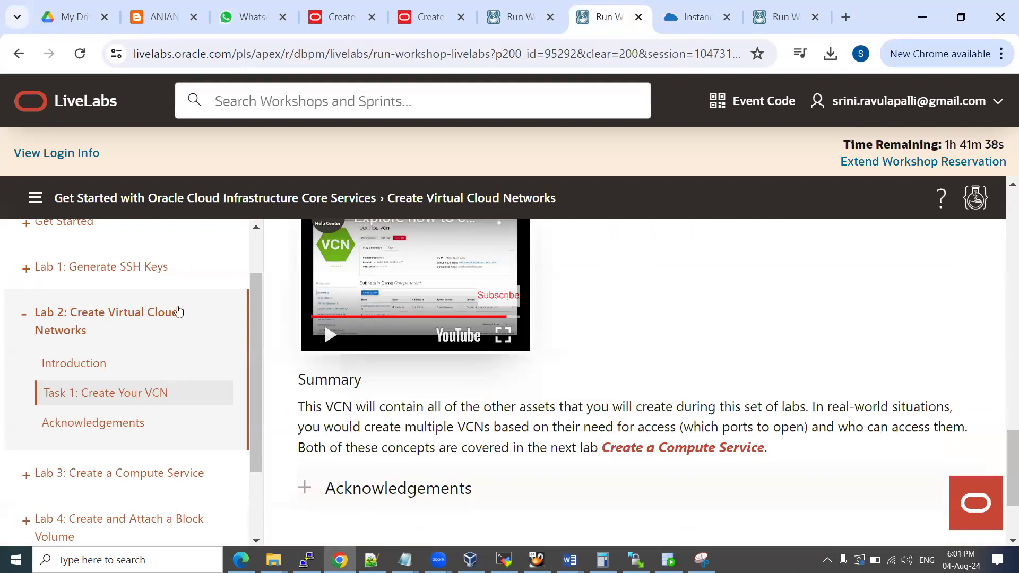
{"action": "left_click", "coordinate": [24, 316]}
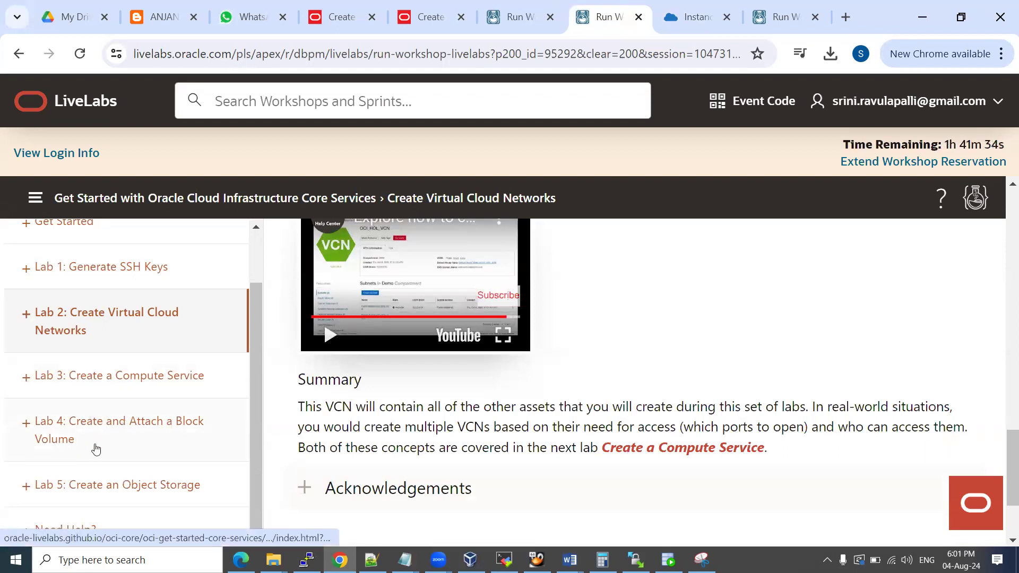
{"action": "scroll", "coordinate": [108, 420], "scroll_direction": "down", "scroll_amount": 1}
{"action": "left_click", "coordinate": [125, 416]}
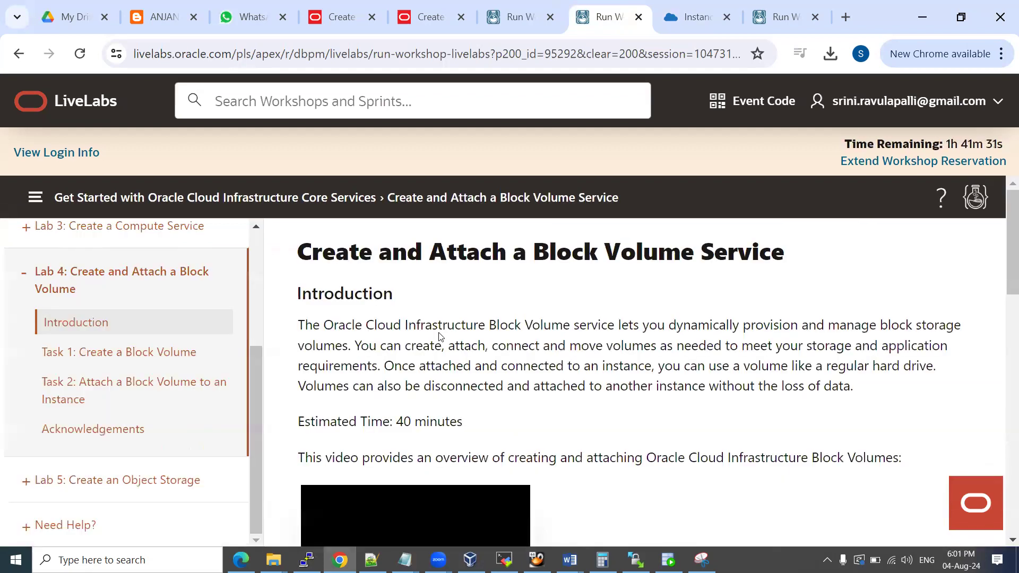
Review the Block Volume service introduction and overview video section, and collapse the Lab 4 task list
{"action": "left_click_drag", "start_coordinate": [496, 324], "coordinate": [697, 324]}
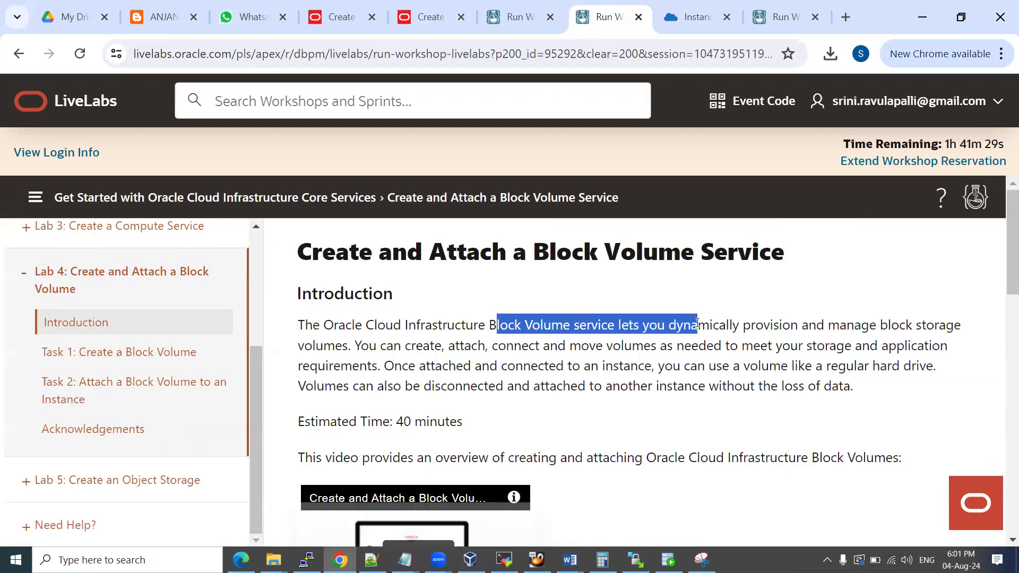
{"action": "scroll", "coordinate": [587, 365], "scroll_direction": "down", "scroll_amount": 3}
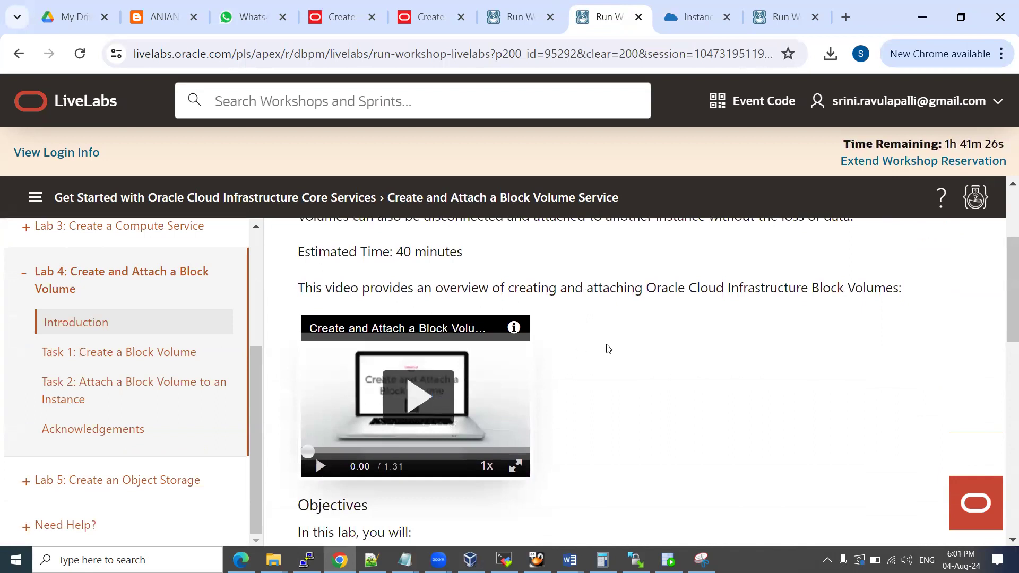
{"action": "scroll", "coordinate": [383, 375], "scroll_direction": "up", "scroll_amount": 3}
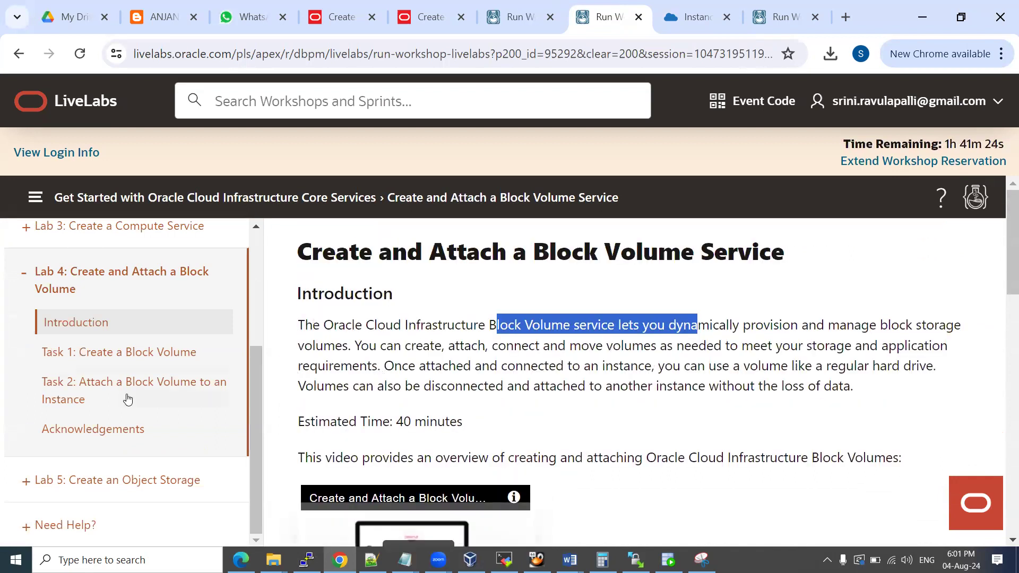
{"action": "left_click", "coordinate": [26, 274]}
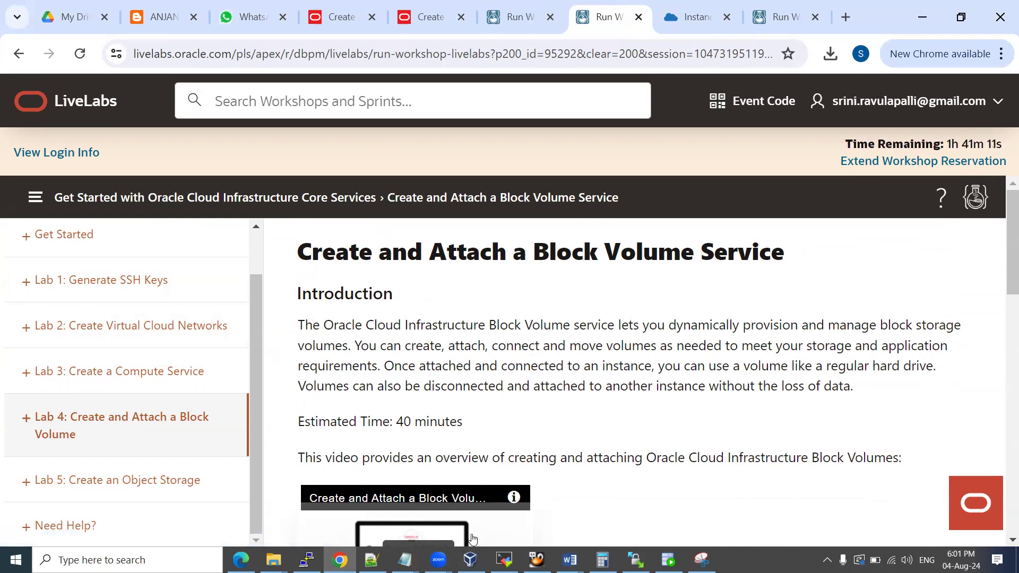
Save Document1 in Word to a recent folder as "How to Create oracle 19C Autonomous database In OCI using Oracle Free Live labs"
{"action": "left_click", "coordinate": [569, 560]}
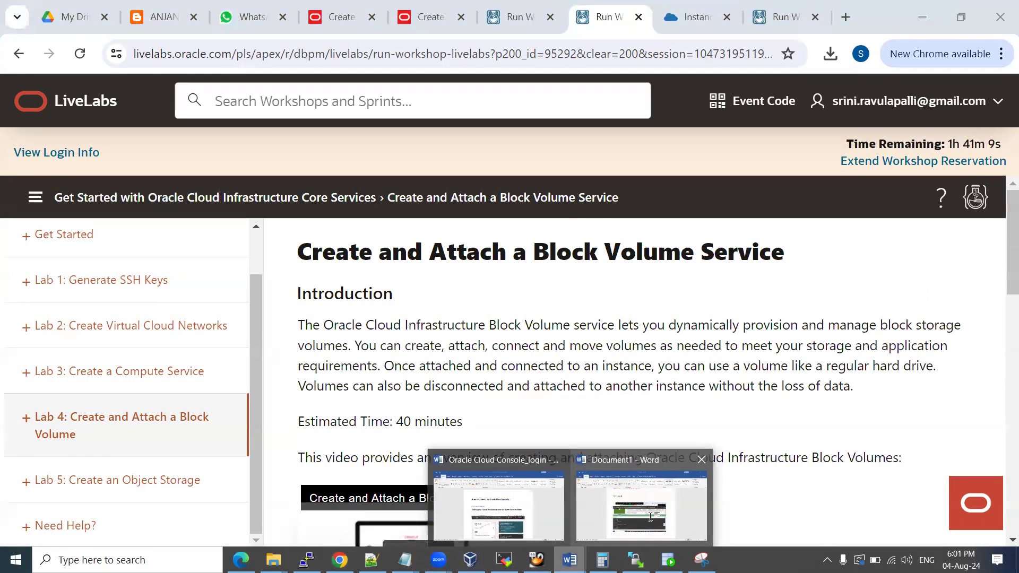
{"action": "left_click", "coordinate": [650, 515]}
{"action": "key", "text": "ctrl+s"}
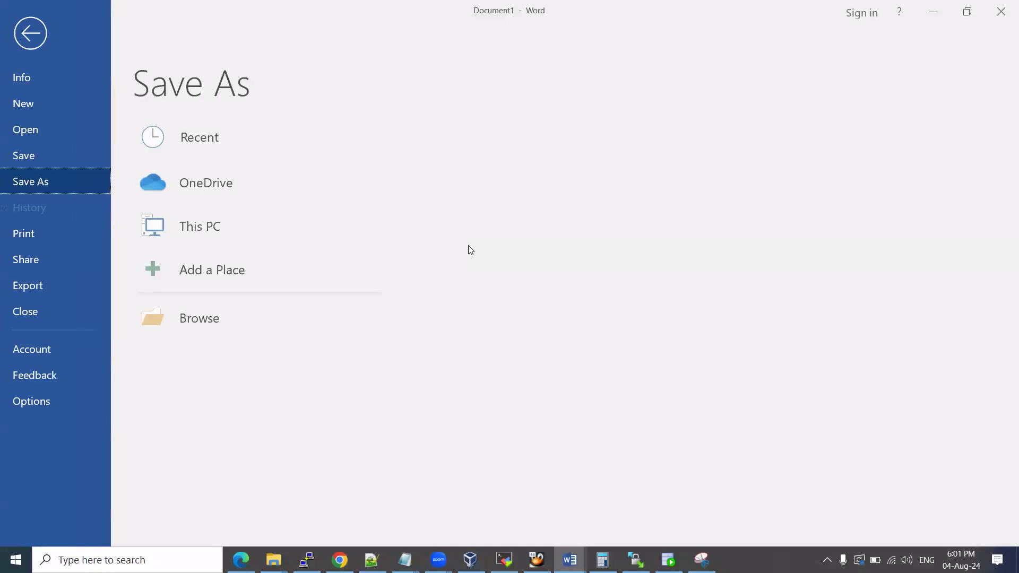
{"action": "left_click", "coordinate": [482, 239]}
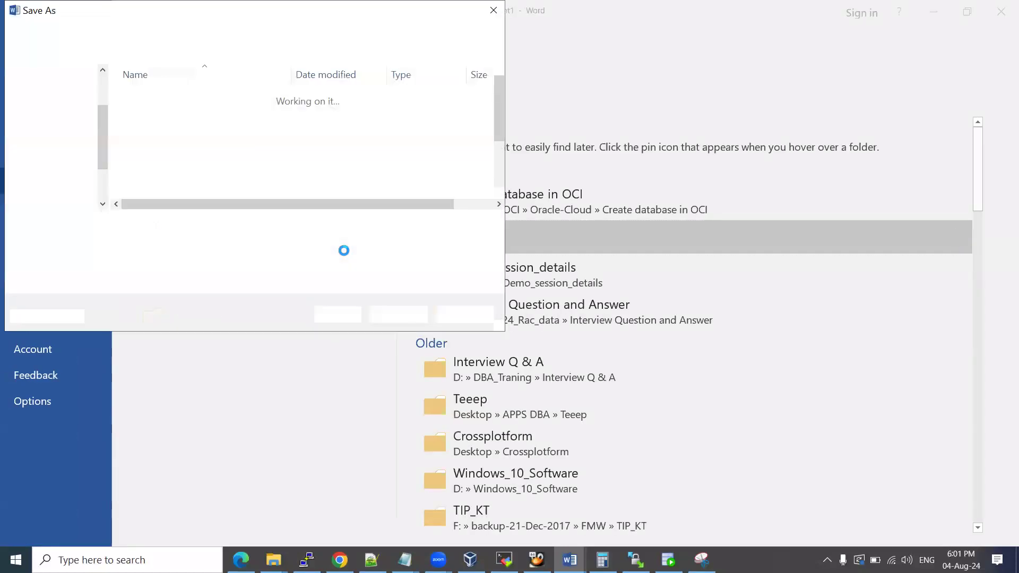
{"action": "left_click", "coordinate": [399, 314]}
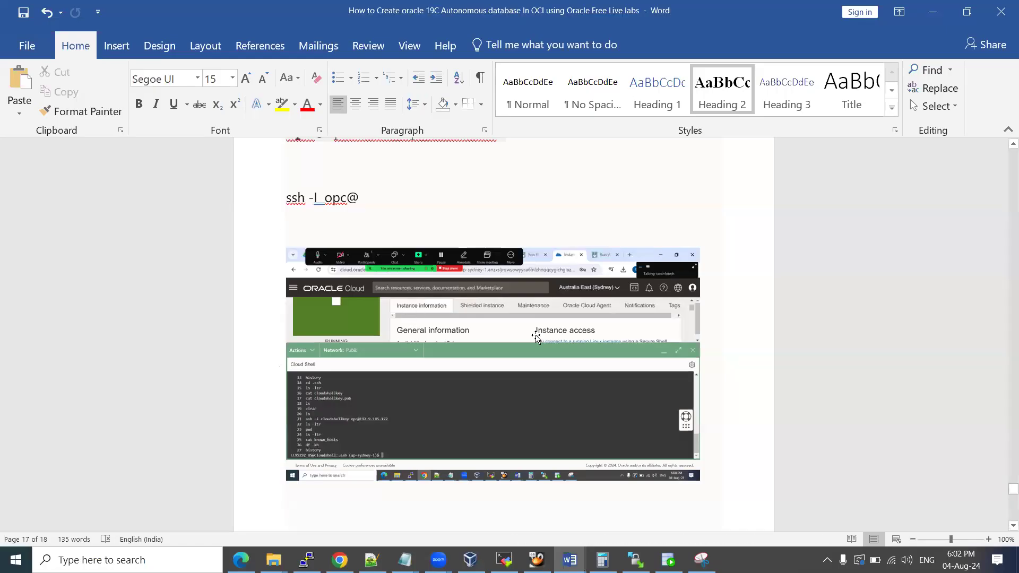
Switch to Chrome and open the blog anjaniappsdba.blogspot.com in a new browser tab
{"action": "left_click", "coordinate": [340, 559]}
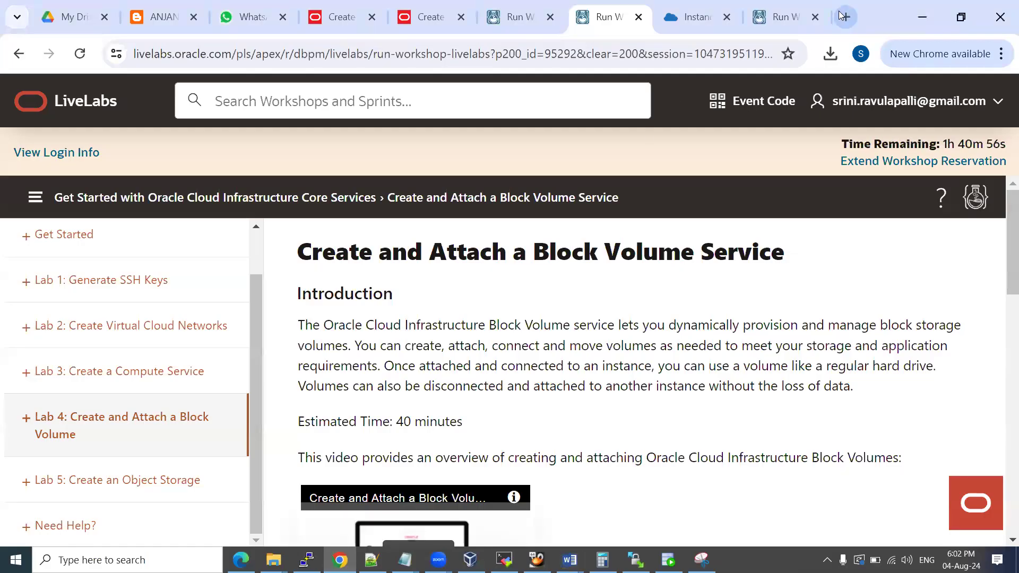
{"action": "left_click", "coordinate": [845, 16]}
{"action": "type", "text": "anja"}
{"action": "key", "text": "Return"}
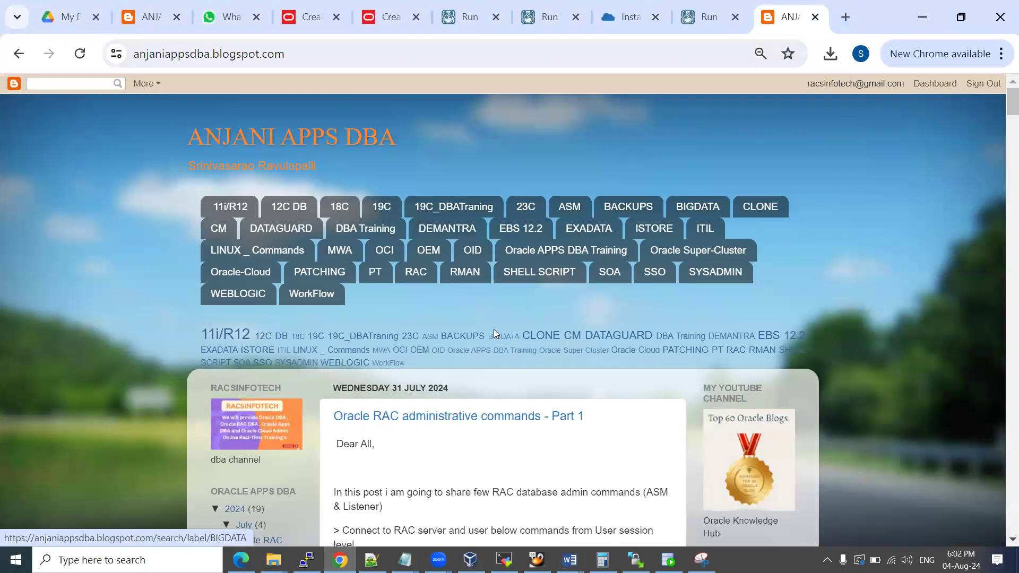
Return to the Create a Compute Service workshop page and close its enlarged example screenshot
{"action": "mouse_move", "coordinate": [714, 21]}
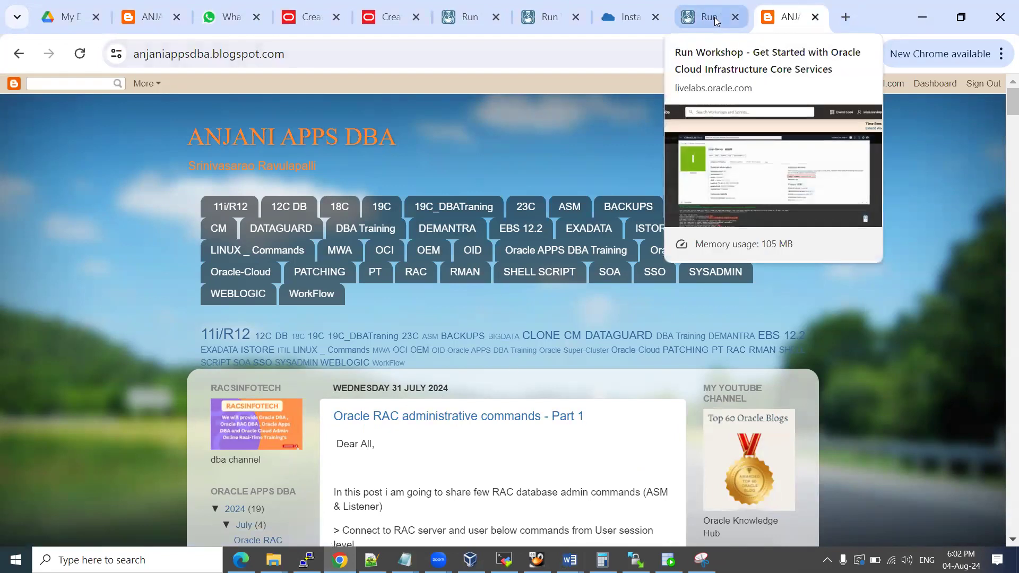
{"action": "left_click", "coordinate": [710, 20]}
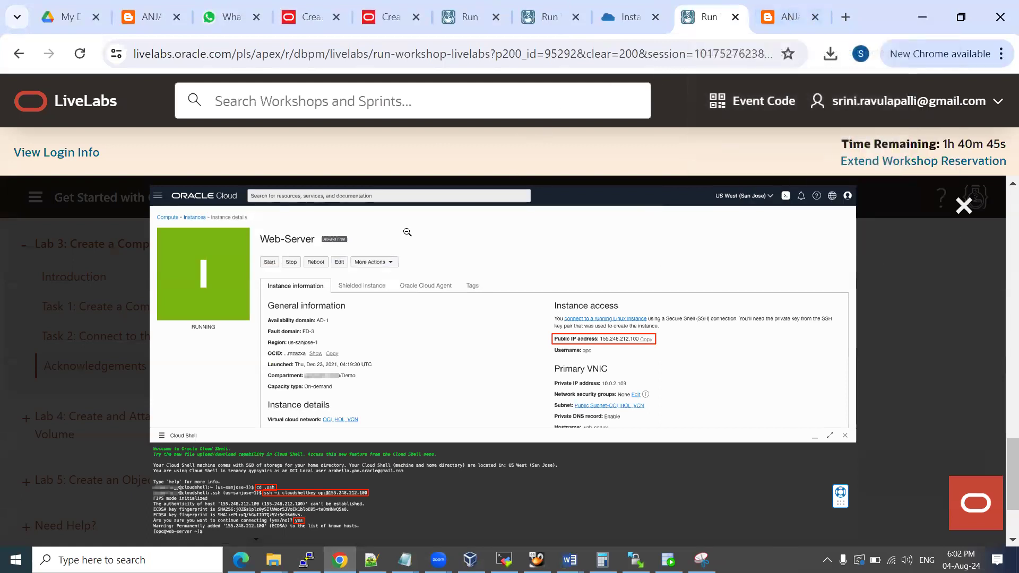
{"action": "left_click", "coordinate": [963, 207]}
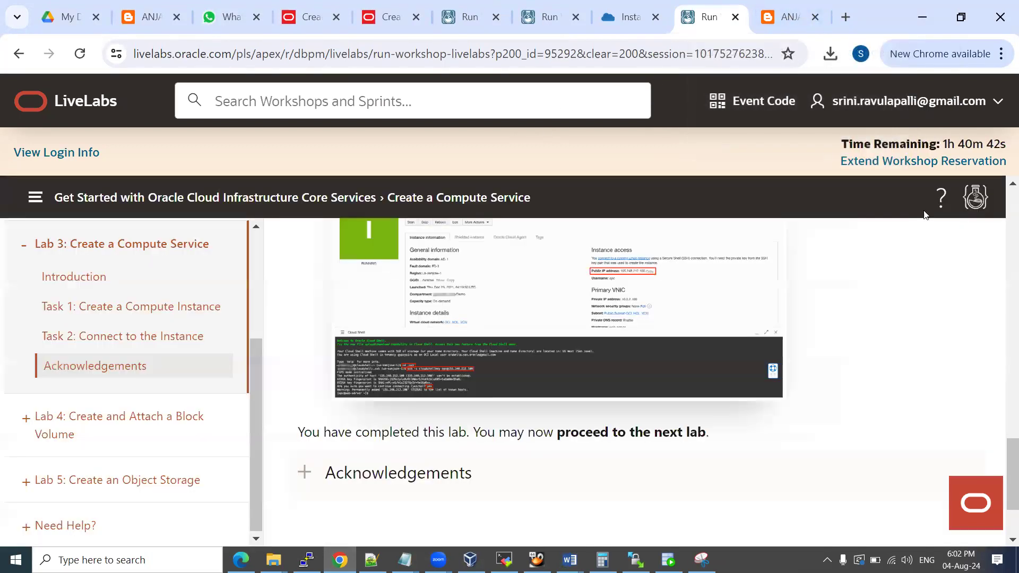